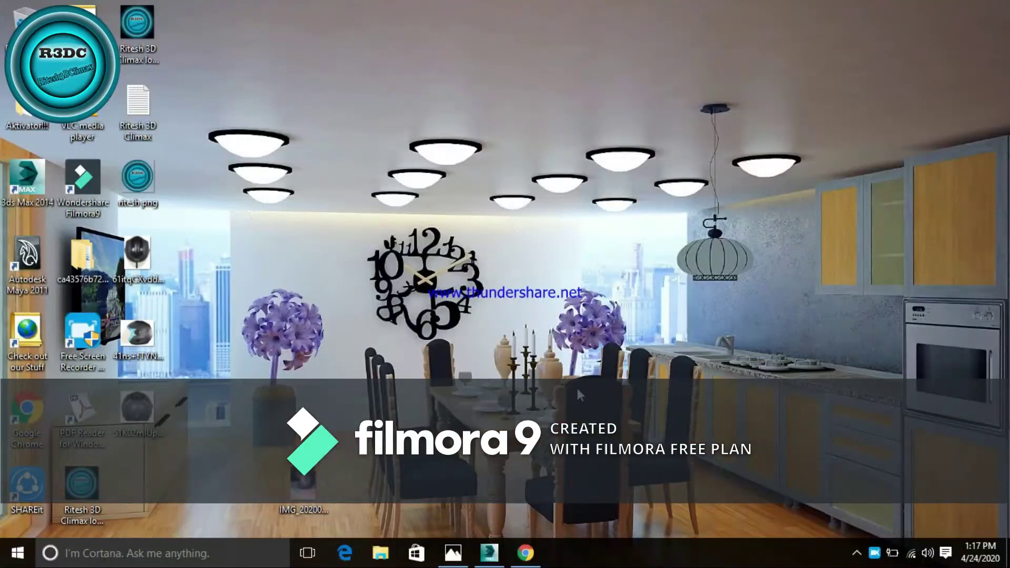
Step: In the zoomed Front view, drag the helmet's lower-front corner vertex down and right
left_click(489, 552)
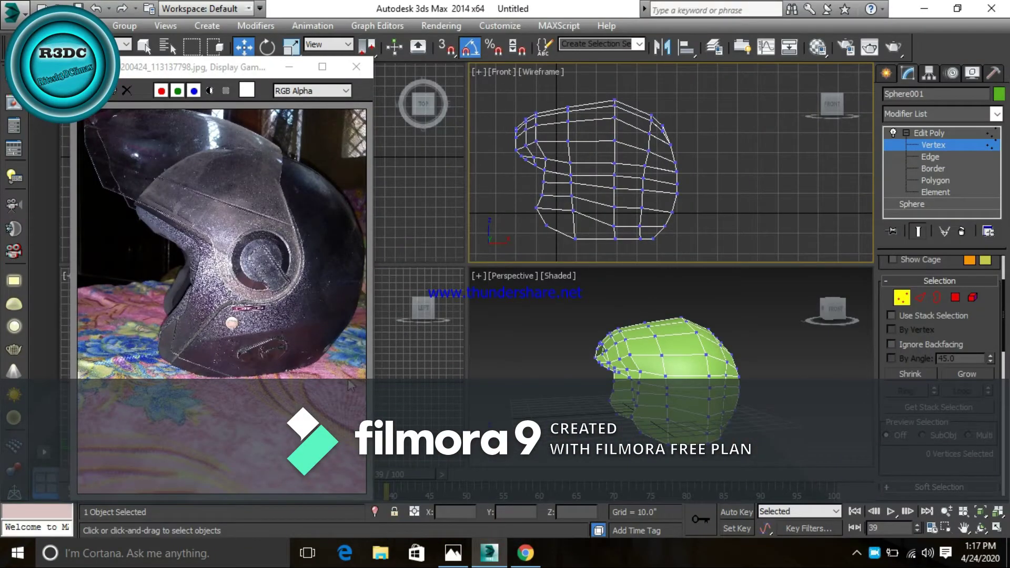
scroll(585, 215, "up", 2)
scroll(577, 241, "up", 1)
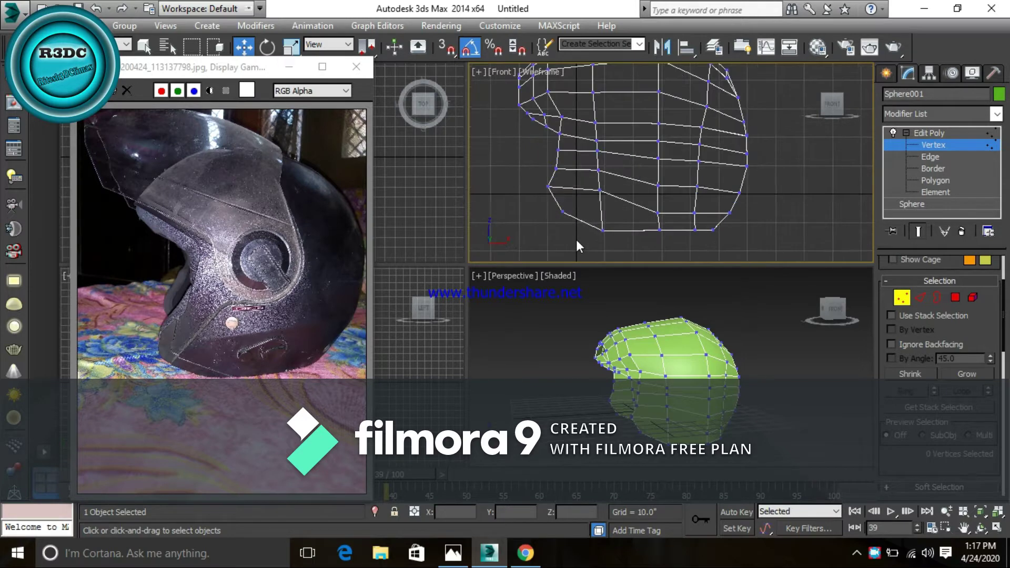
middle_click_drag(576, 239, 647, 194)
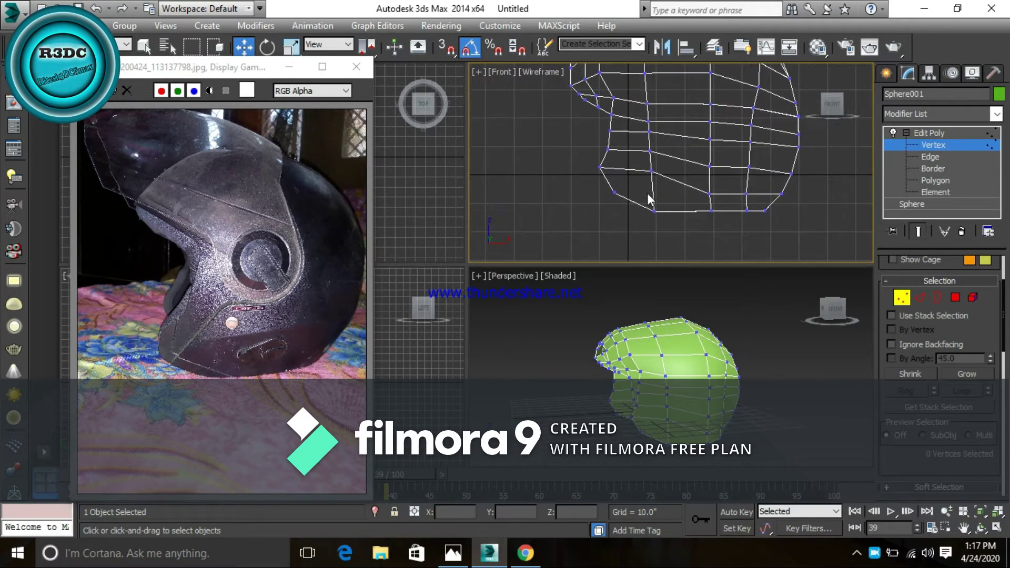
scroll(651, 219, "up", 3)
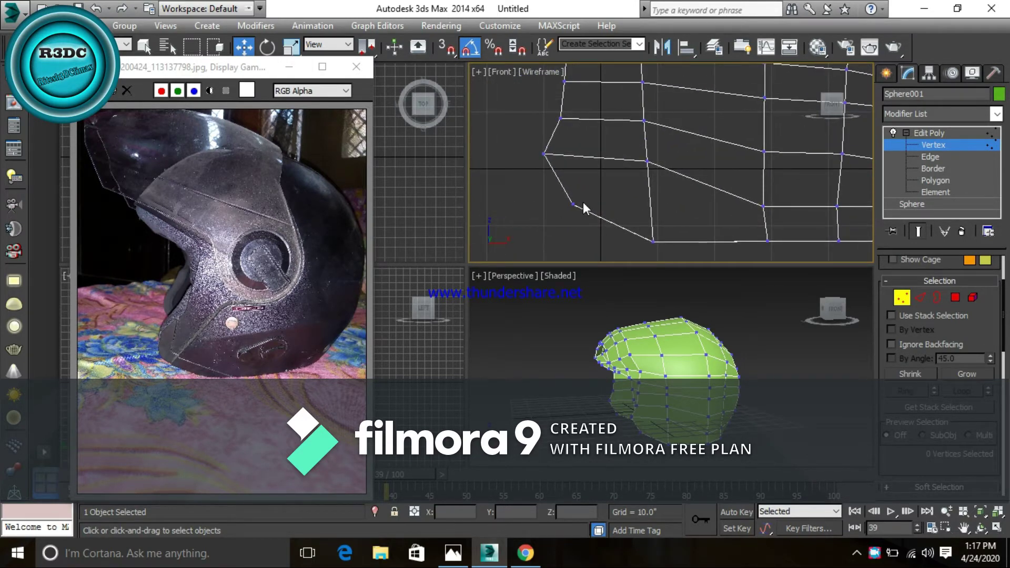
mouse_move(589, 195)
left_mouse_down()
mouse_move(565, 212)
mouse_move(609, 190)
left_mouse_up()
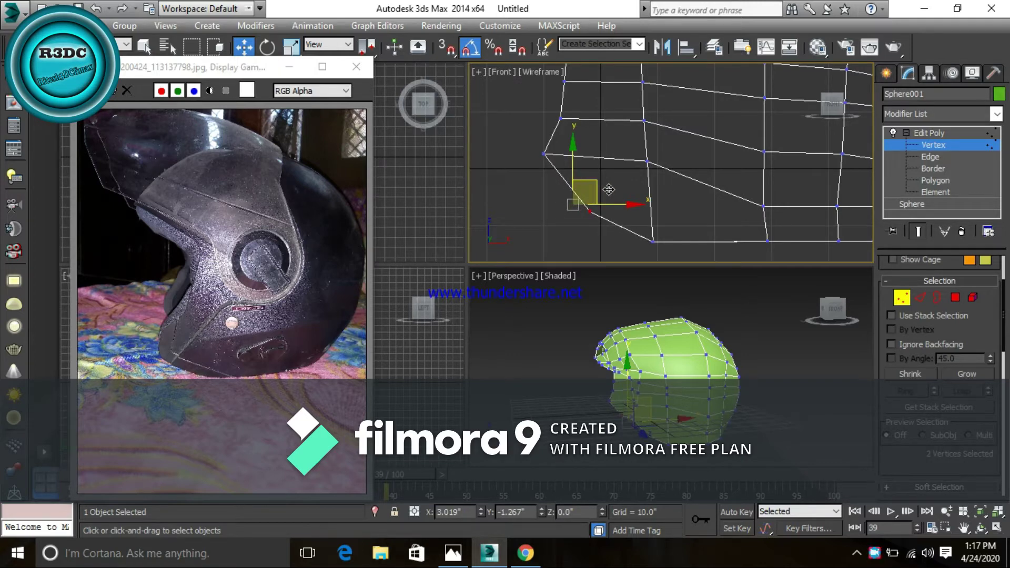
left_click_drag(608, 189, 631, 207)
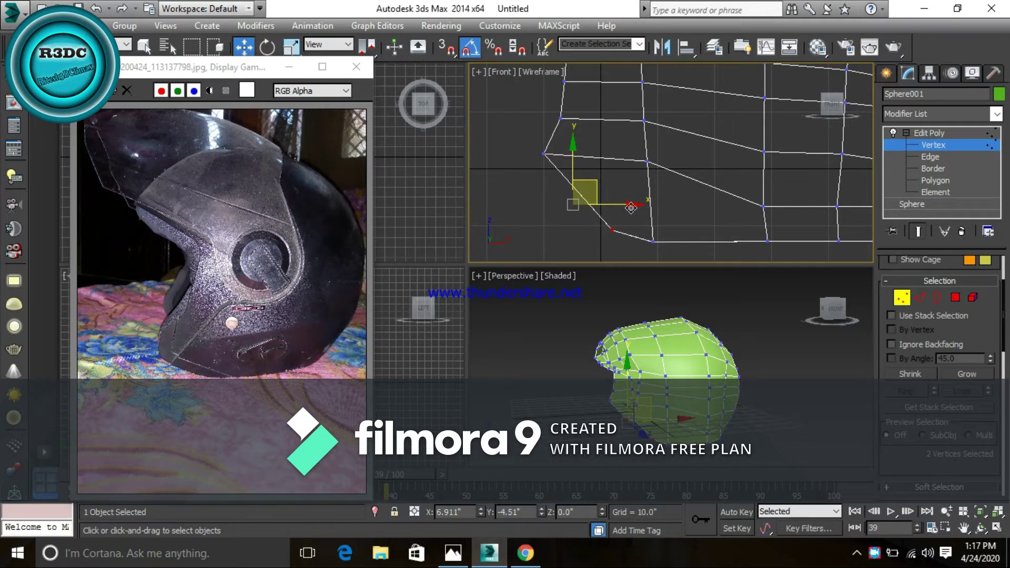
Step: Pull the next front-edge vertex down and to the right as well
left_click(526, 209)
middle_click_drag(554, 178, 548, 196)
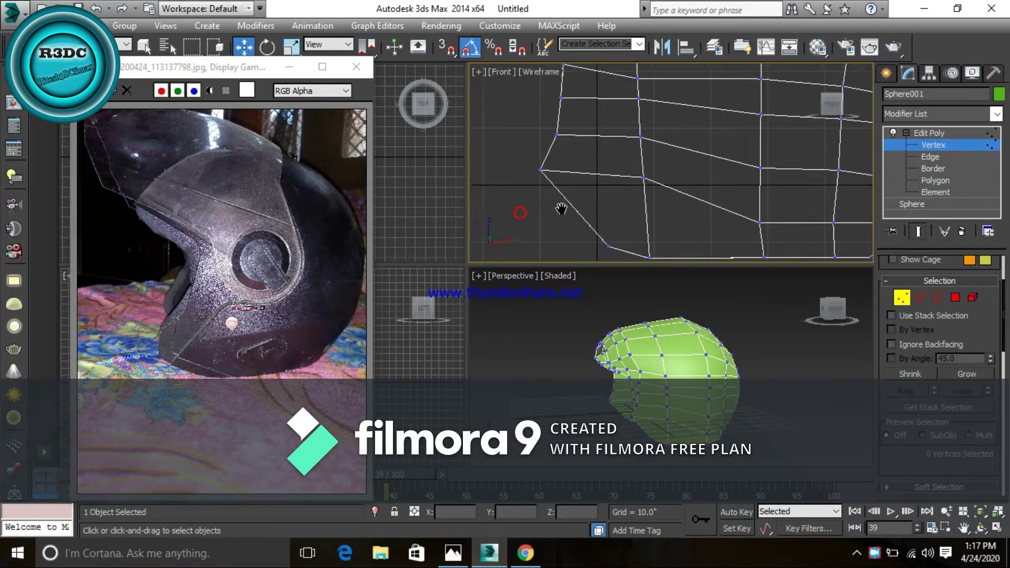
left_click(539, 174)
mouse_move(554, 148)
left_mouse_down()
mouse_move(562, 158)
mouse_move(551, 178)
left_mouse_up()
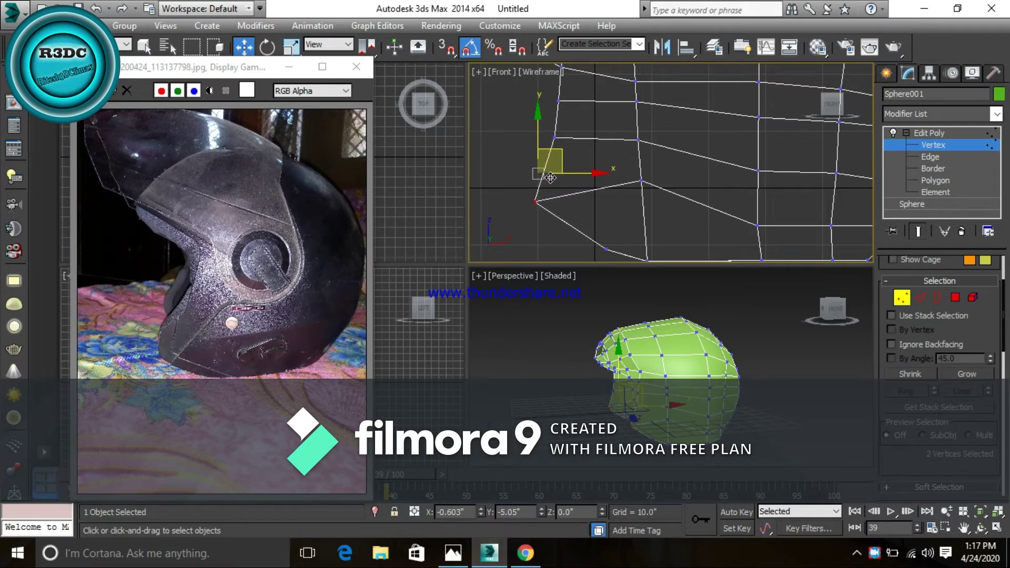
Step: Pull a vertex on the helmet's front edge straight down in the Front view
left_click(507, 182)
scroll(579, 168, "down", 2)
scroll(573, 184, "down", 2)
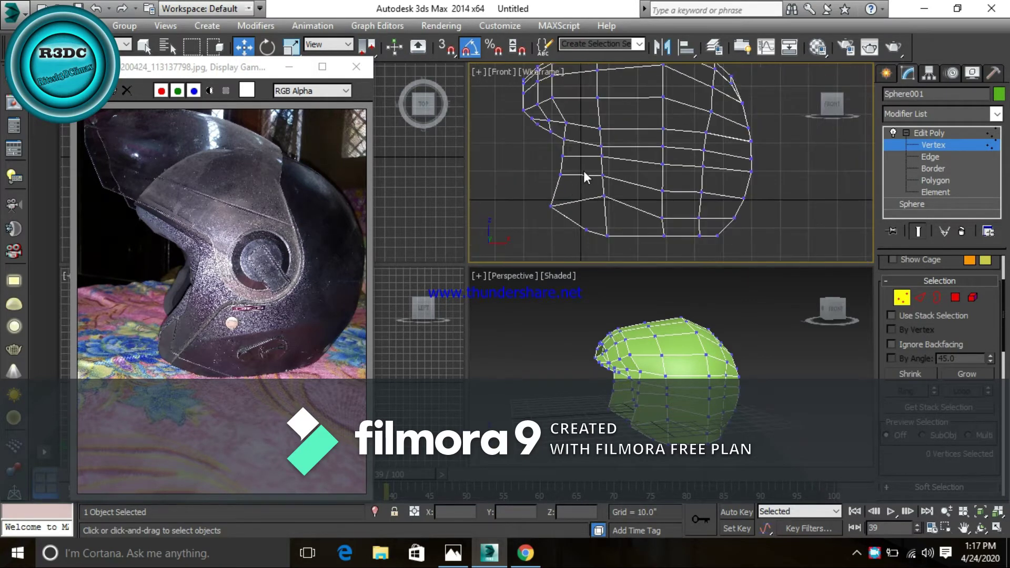
middle_click_drag(585, 176, 586, 179)
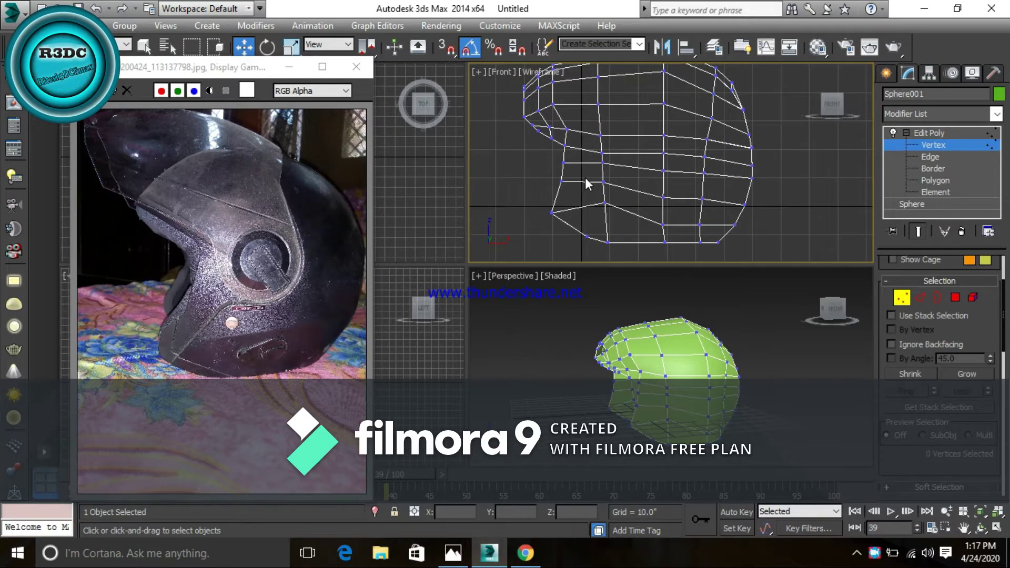
scroll(584, 178, "up", 1)
scroll(572, 182, "up", 1)
left_click(569, 174)
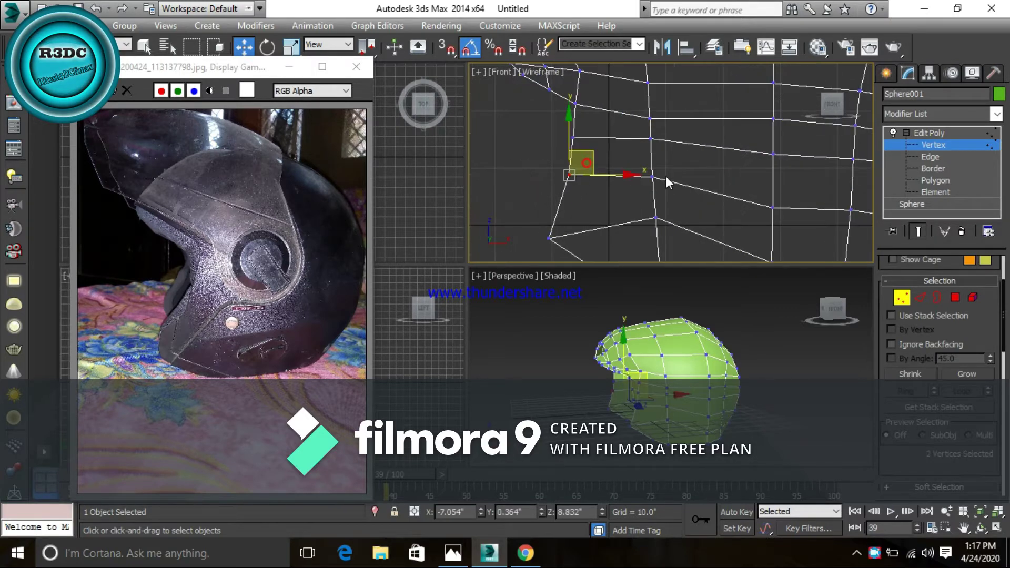
left_click_drag(581, 162, 571, 176)
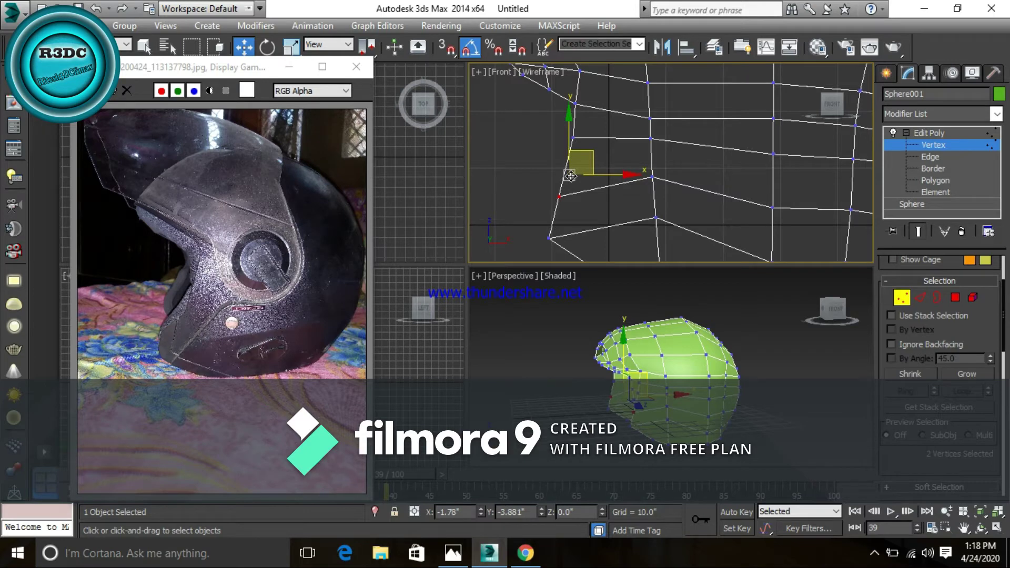
Step: Adjust another front-opening vertex, then zoom out to check the profile
left_click(573, 200)
scroll(569, 176, "down", 2)
scroll(569, 177, "down", 2)
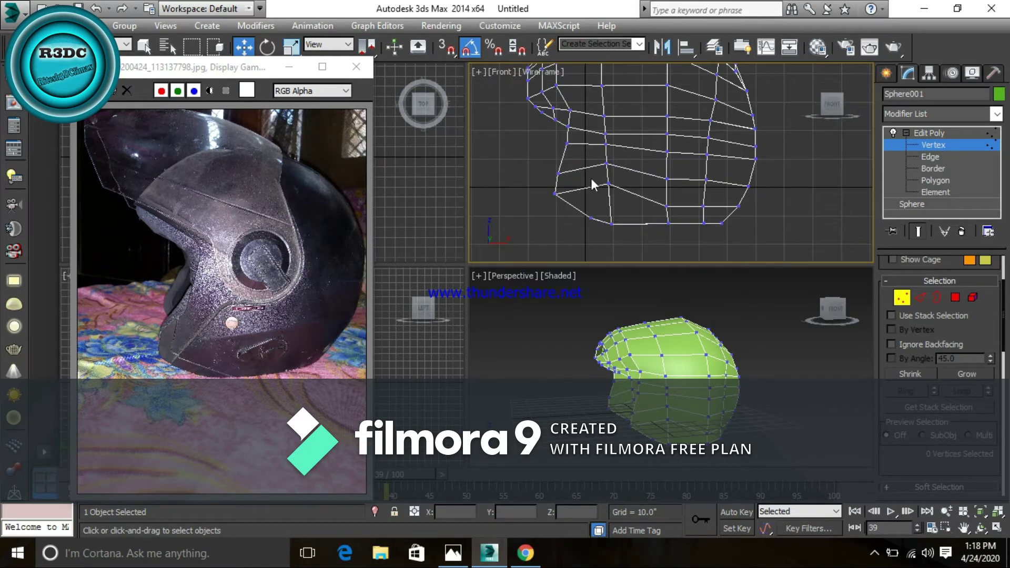
left_click_drag(565, 167, 544, 179)
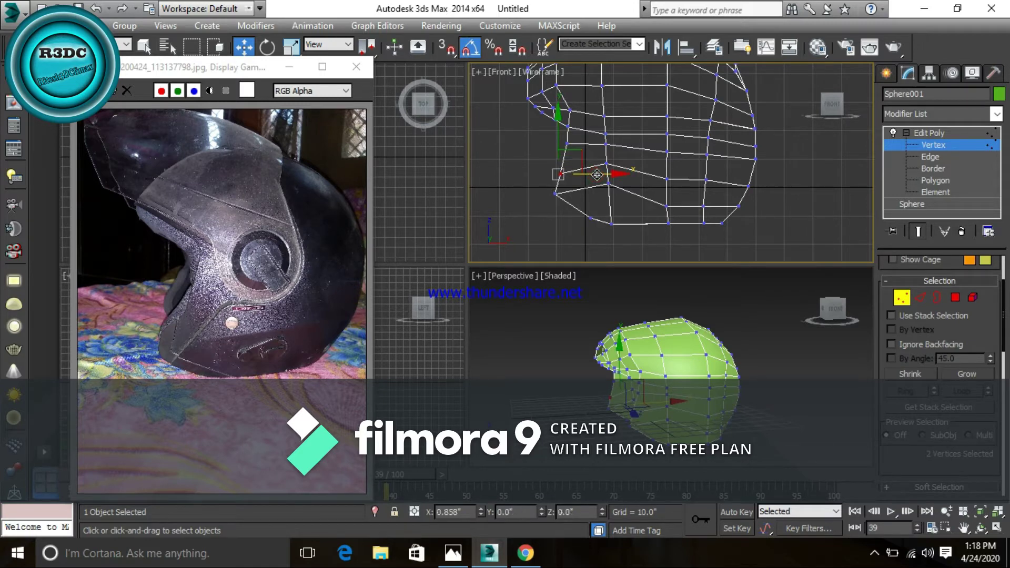
left_click(534, 181)
middle_click_drag(534, 181, 533, 169)
scroll(533, 169, "down", 3)
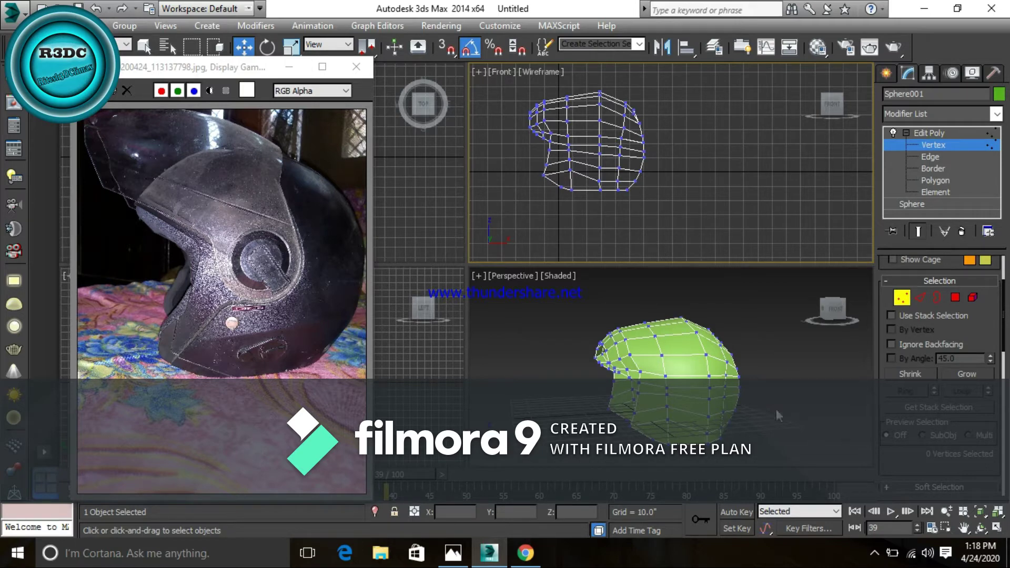
Step: Orbit the Perspective view, hide the reference photo, and center the helmet in the Left view
middle_click_drag(780, 386, 655, 351, "alt")
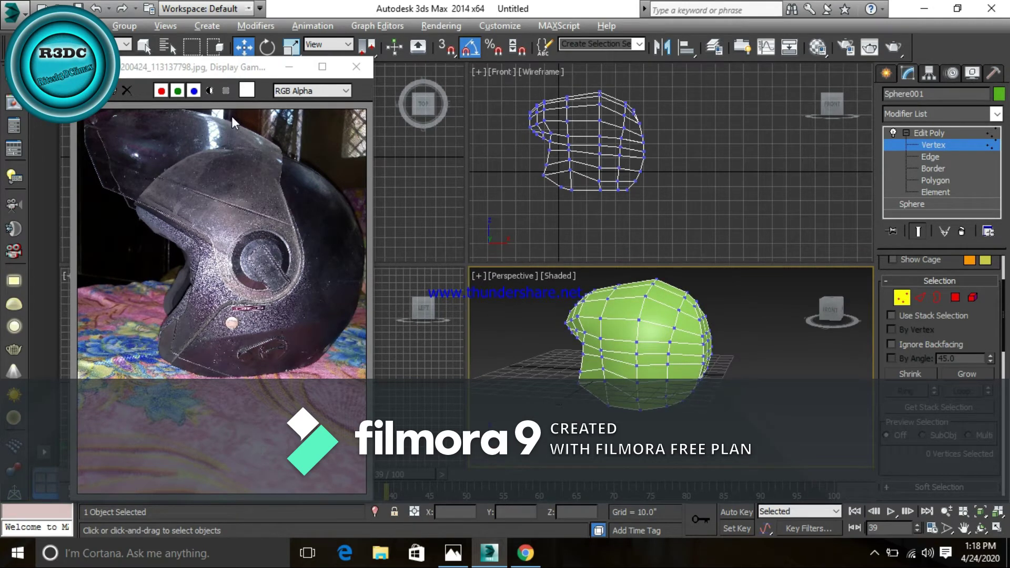
left_click(289, 67)
scroll(308, 341, "up", 2)
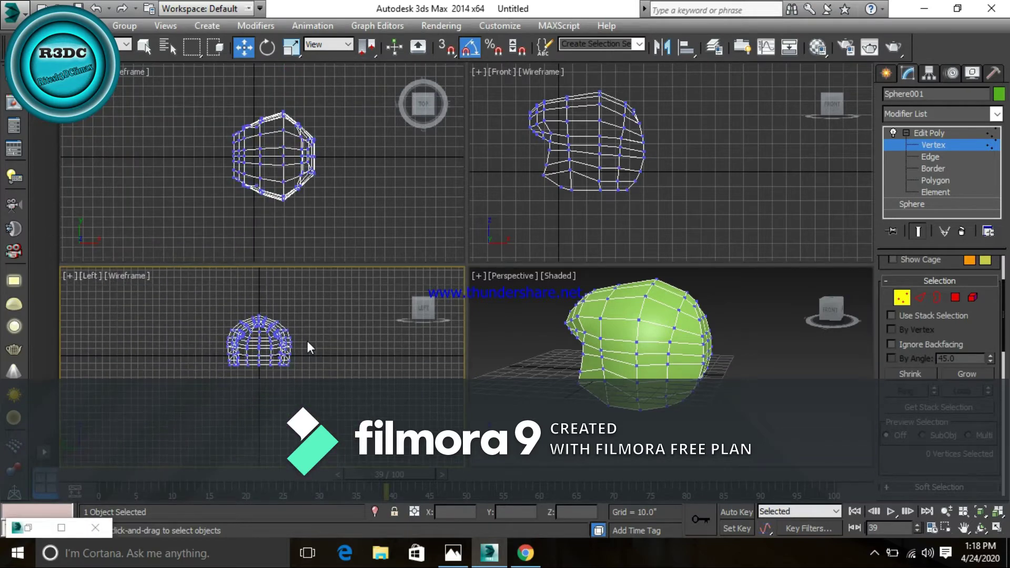
scroll(291, 353, "up", 3)
scroll(291, 352, "up", 3)
scroll(327, 403, "down", 4)
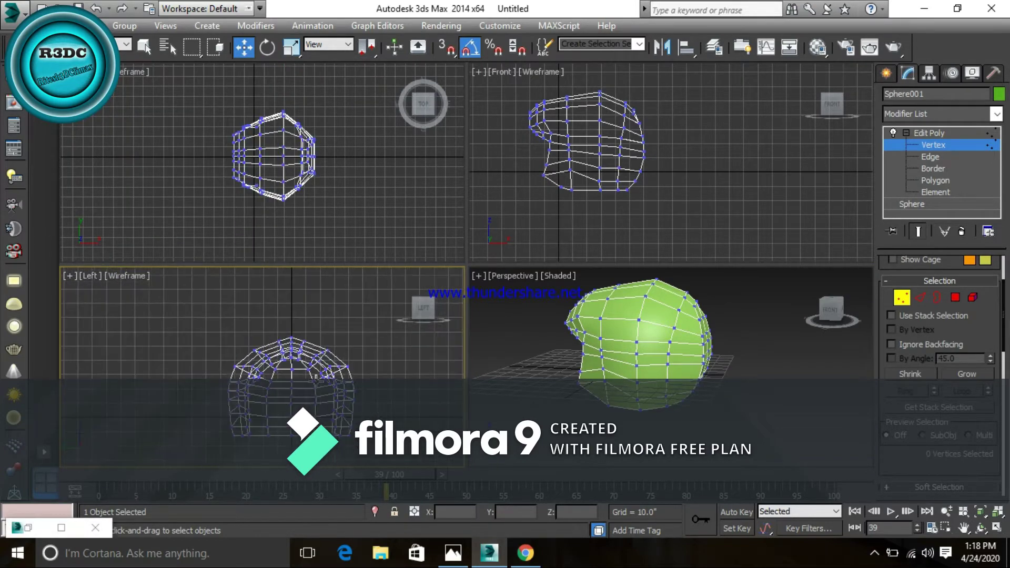
middle_click_drag(211, 399, 332, 397)
Step: Maximize the Left view and scale the helmet's bottom vertex rows inward
key("alt+w")
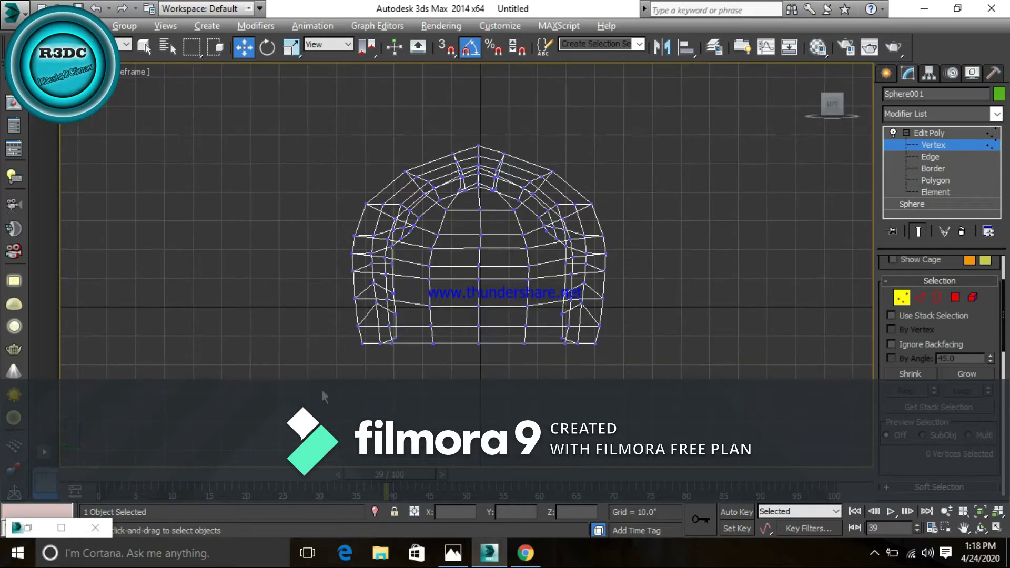
scroll(598, 325, "up", 1)
scroll(598, 325, "up", 2)
middle_click_drag(599, 325, 632, 329)
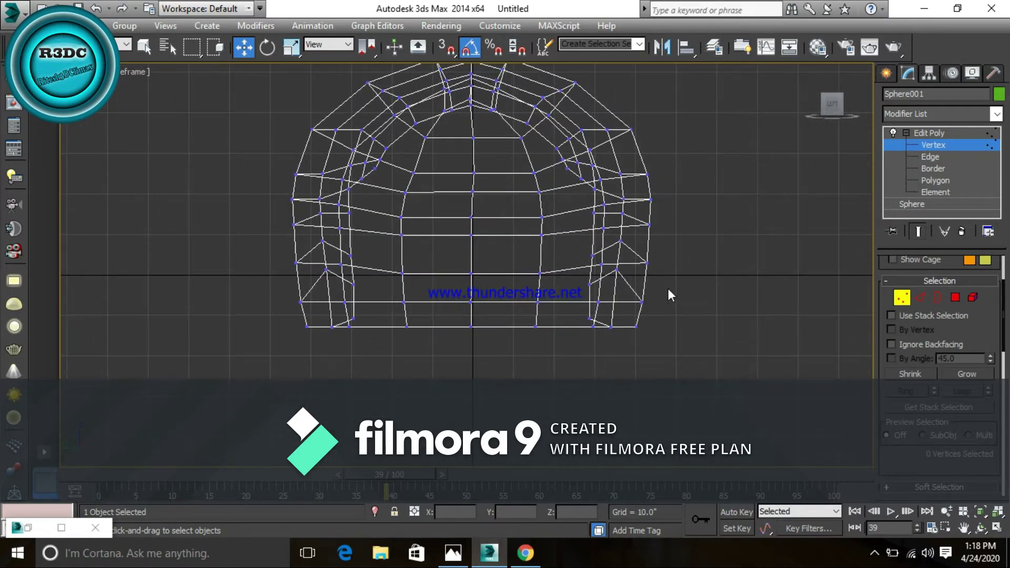
left_click_drag(669, 288, 277, 345)
key("e")
key("r")
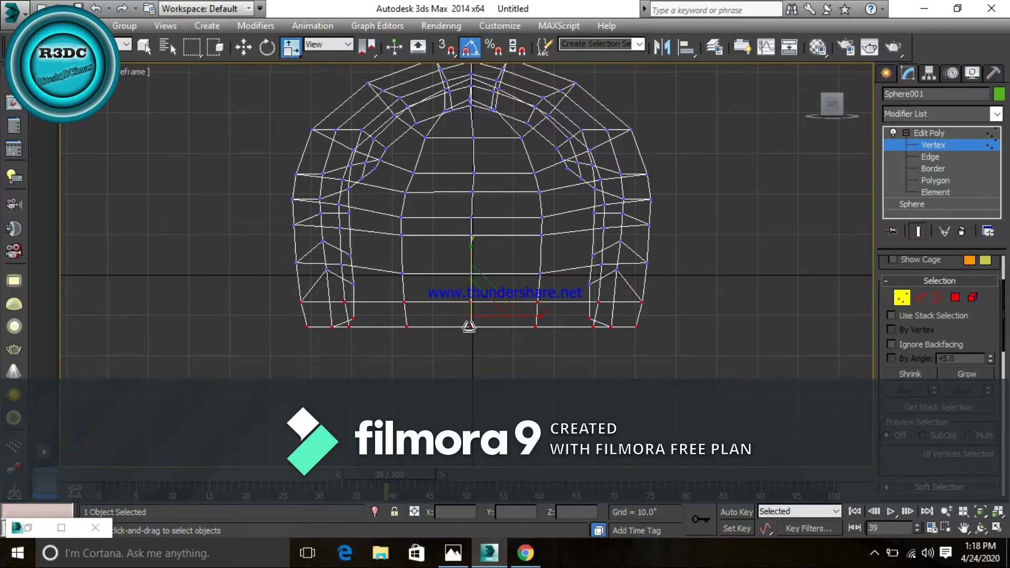
left_click_drag(478, 309, 521, 324)
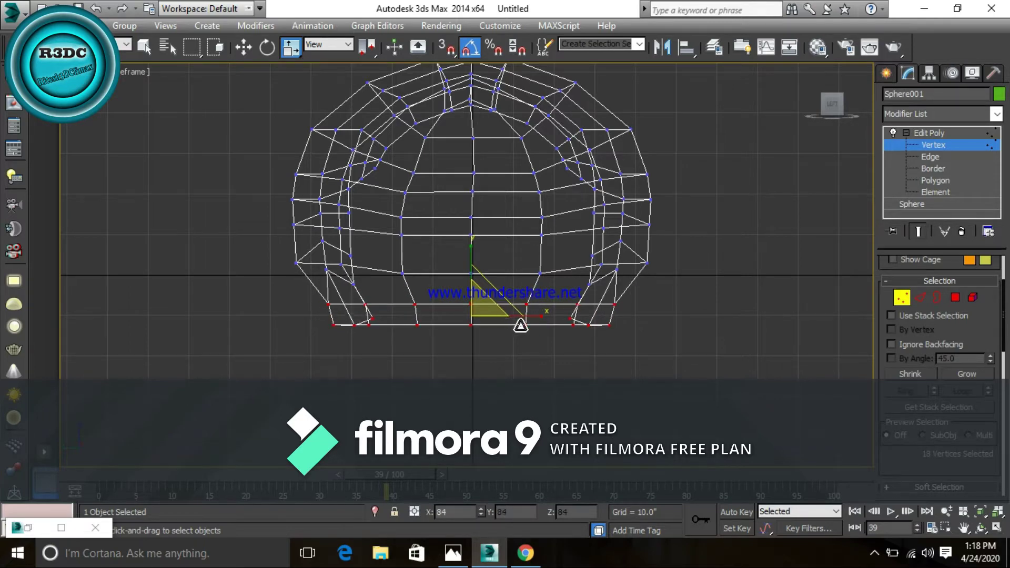
left_click(486, 370)
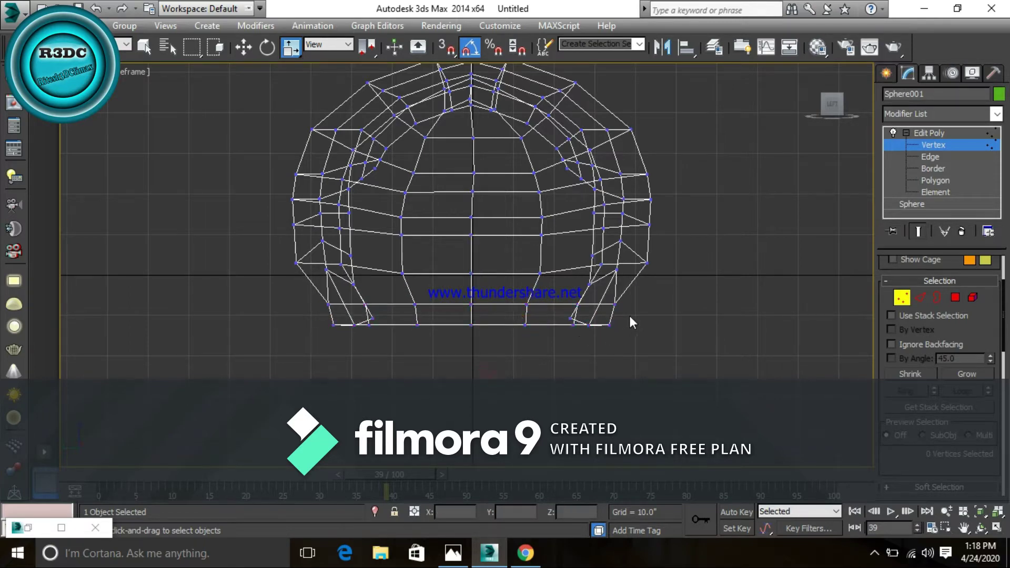
Step: Scale the bottommost vertex row inward again to narrow the lower opening
left_click_drag(631, 314, 311, 343)
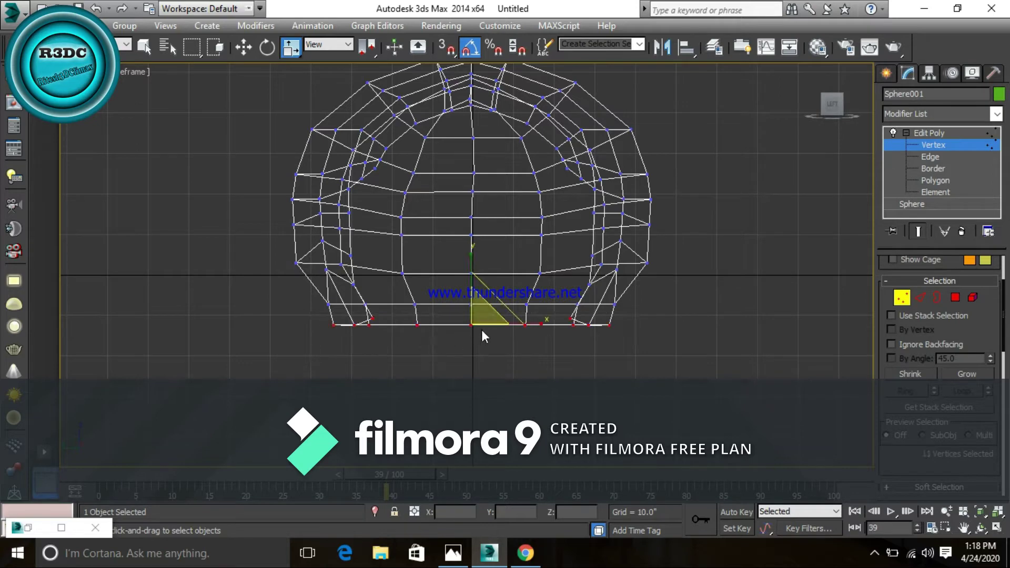
left_click_drag(482, 318, 496, 321)
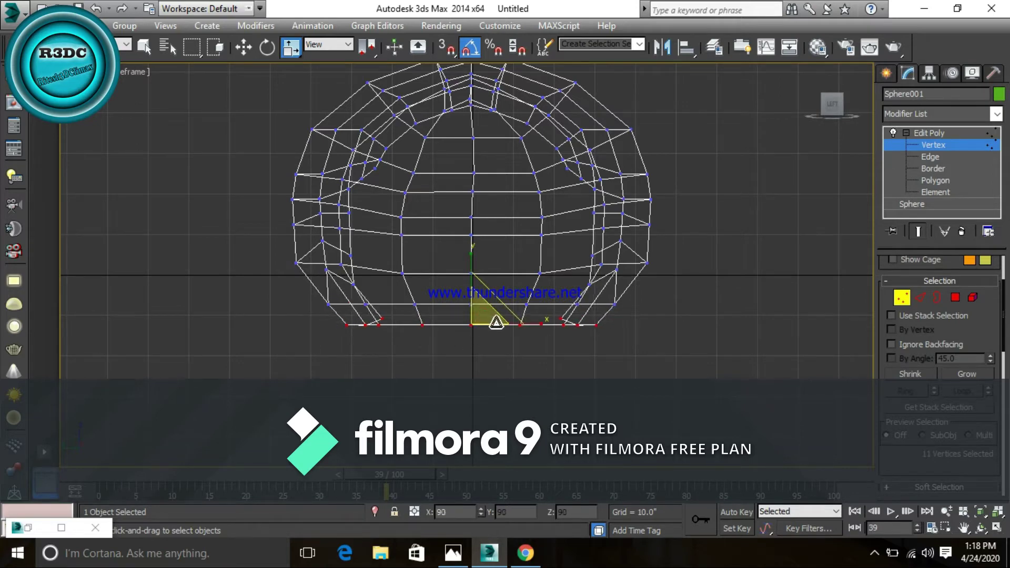
left_click(506, 383)
middle_click_drag(494, 297, 487, 332)
Step: Inspect the shell in the four-view layout, then maximize and reframe the Left view
key("alt+w")
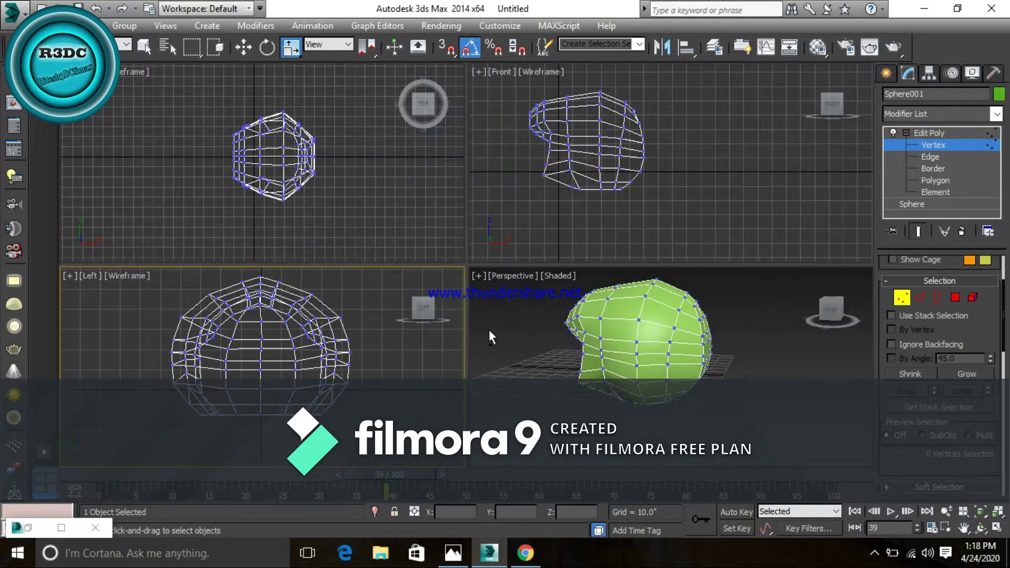
mouse_move(623, 429)
middle_mouse_down("alt")
mouse_move(698, 418)
mouse_move(760, 435)
mouse_move(692, 438)
mouse_move(662, 403)
mouse_move(676, 421)
mouse_move(721, 371)
mouse_move(668, 378)
middle_mouse_up("alt")
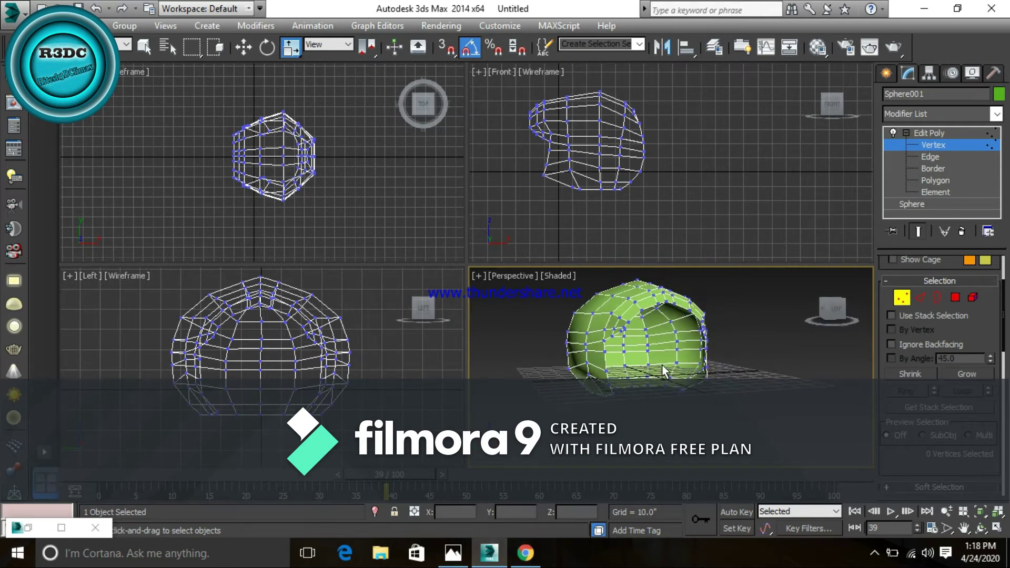
left_click(418, 364)
key("alt+w")
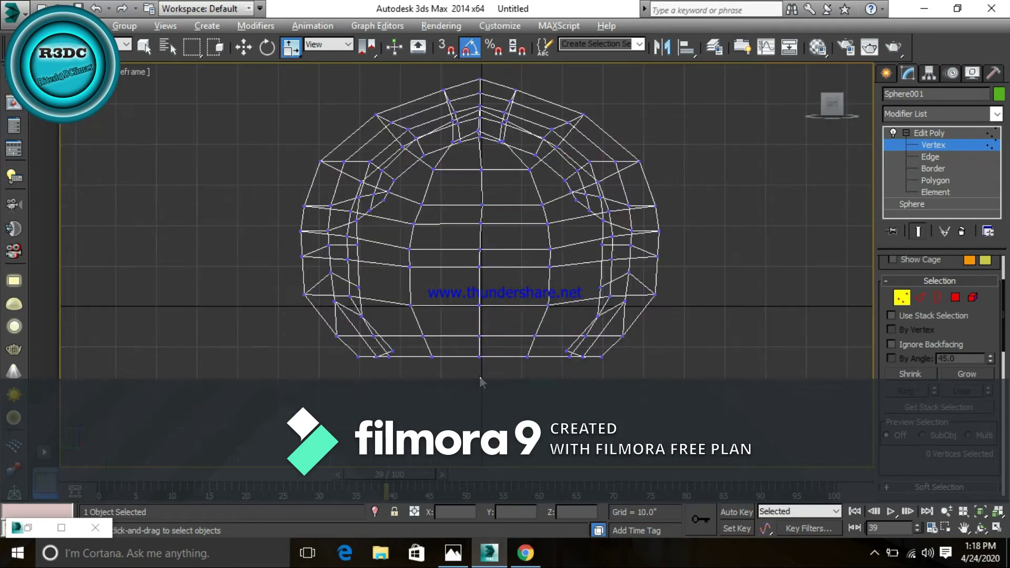
middle_click_drag(480, 377, 478, 377, "alt")
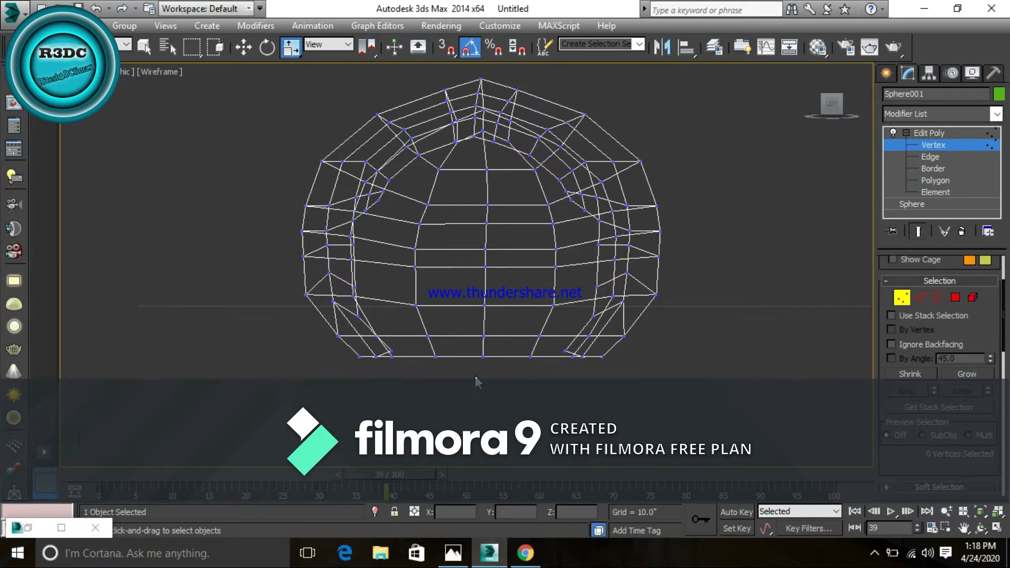
key("f")
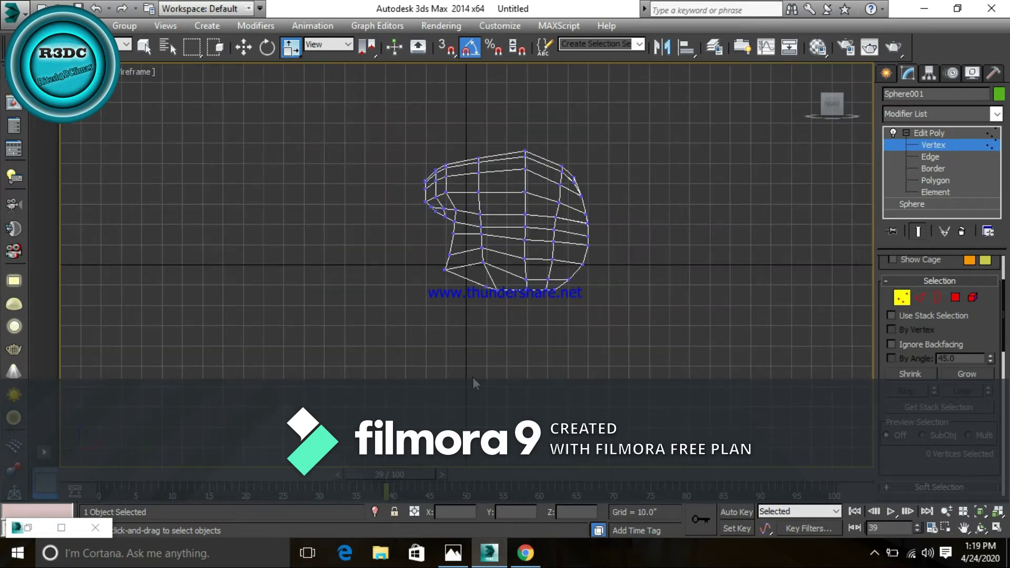
key("l")
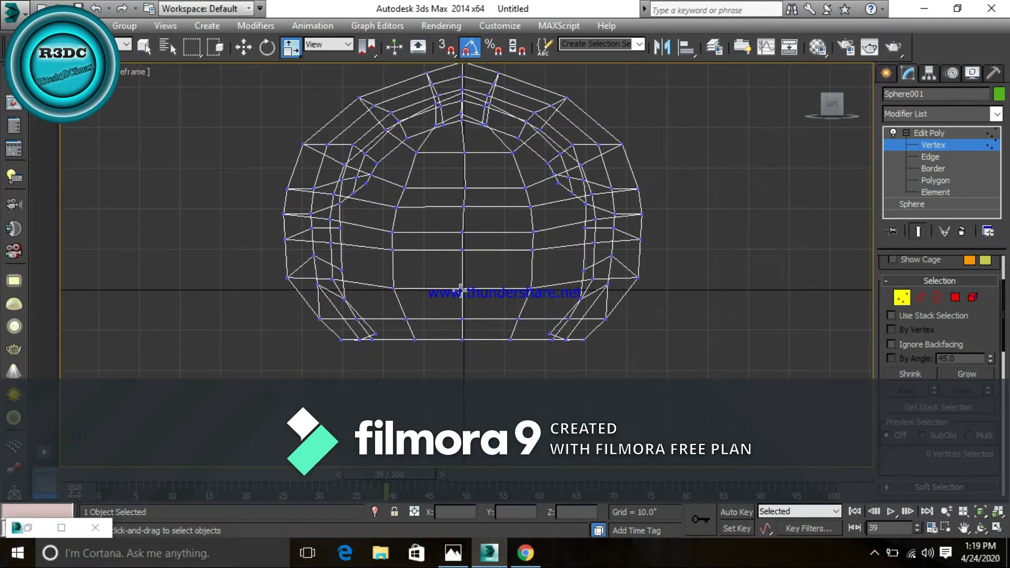
middle_click_drag(461, 290, 462, 305)
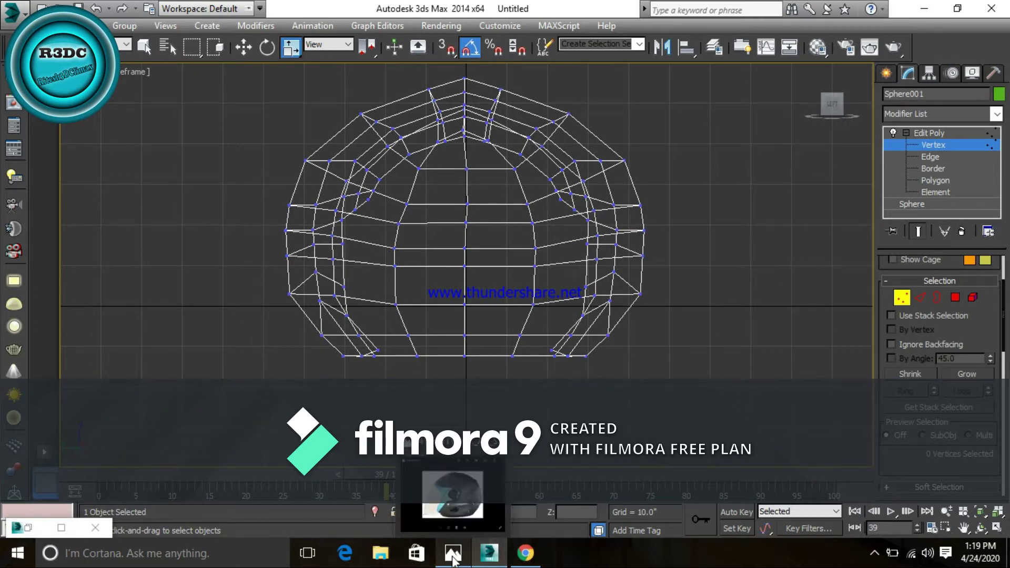
Step: Browse the side, front and rear helmet reference photos in Photos
left_click(453, 557)
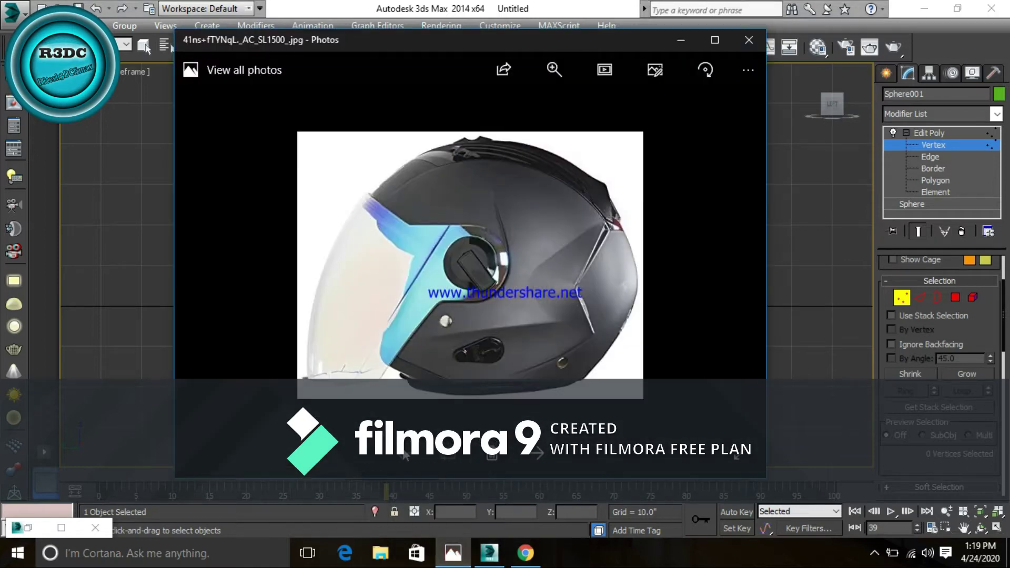
left_click(542, 458)
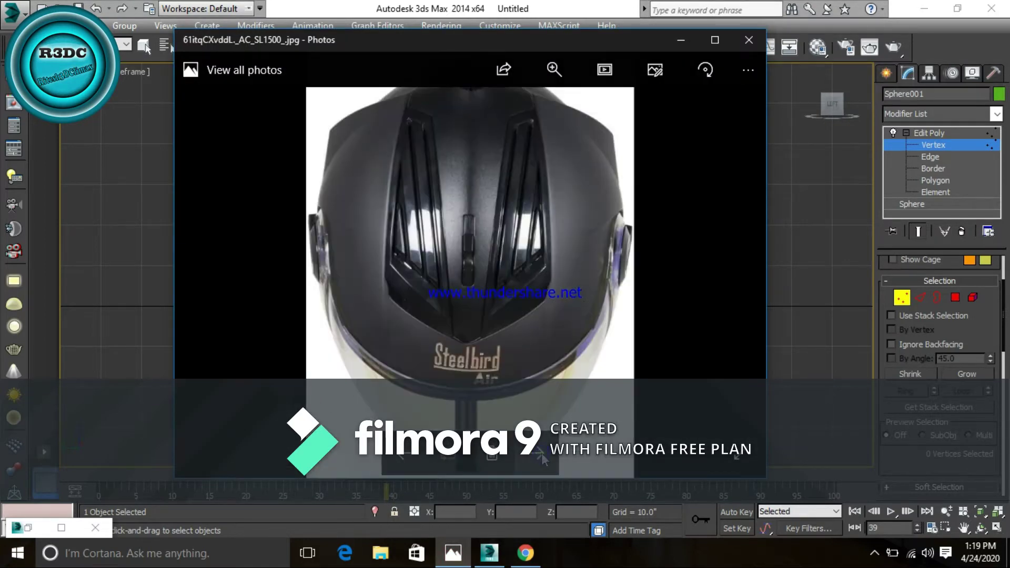
left_click(405, 455)
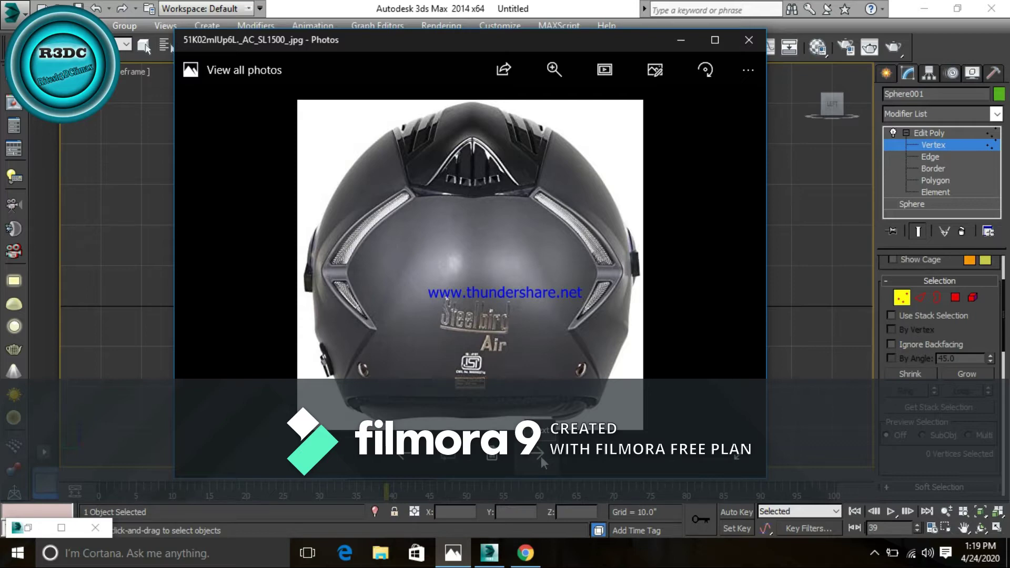
left_click(541, 457)
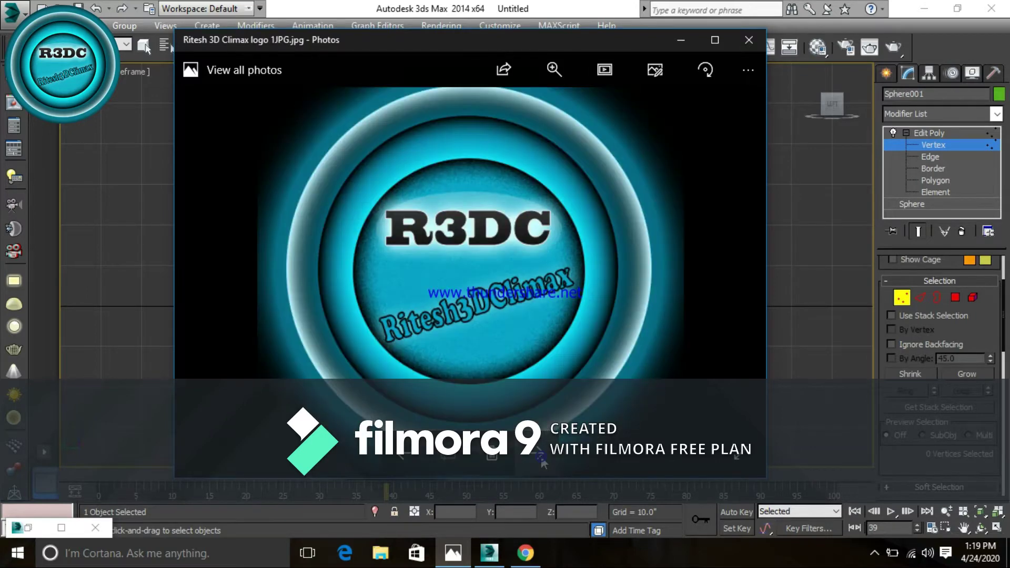
left_click(541, 457)
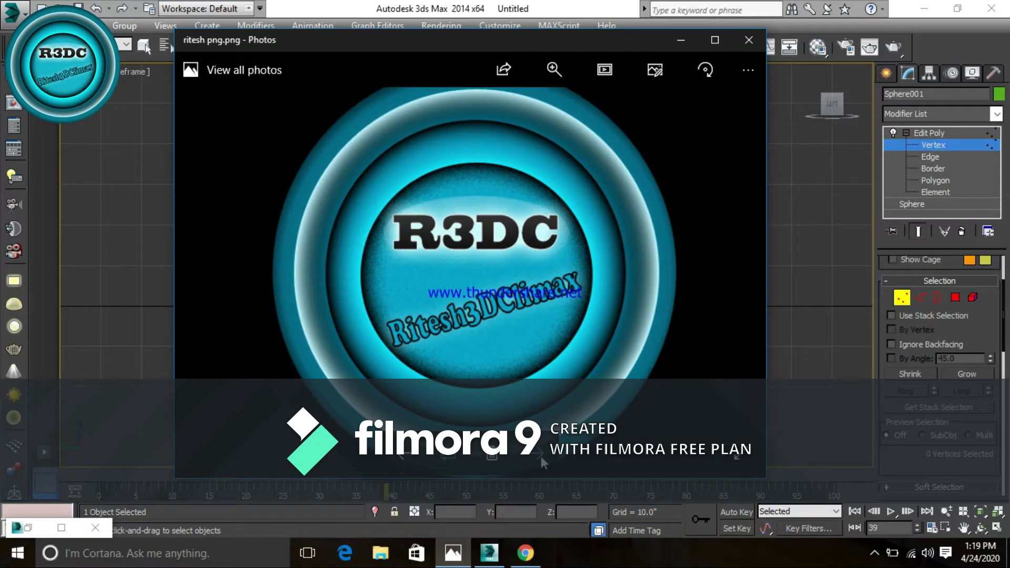
left_click(394, 458)
left_click(398, 457)
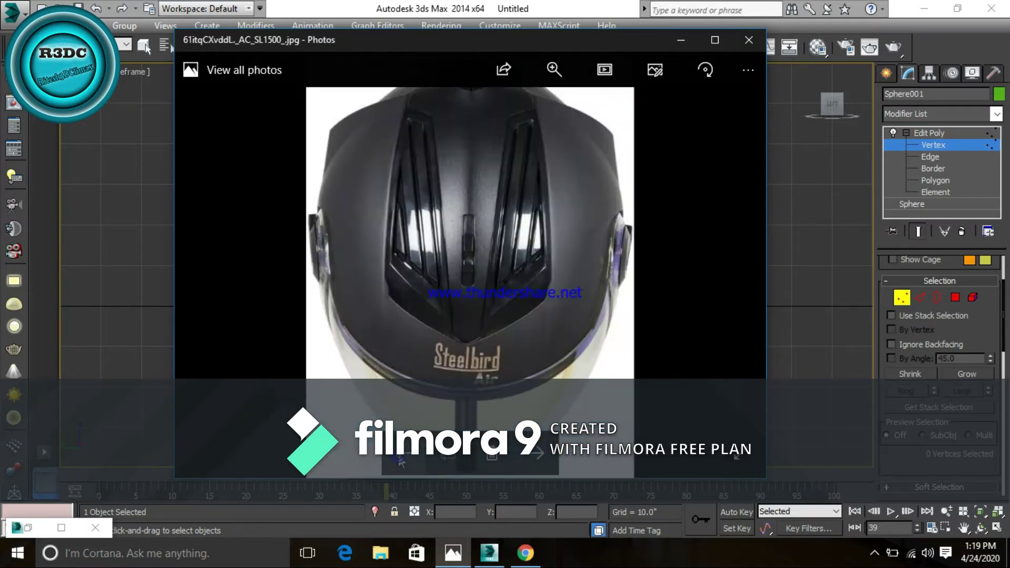
left_click(401, 462)
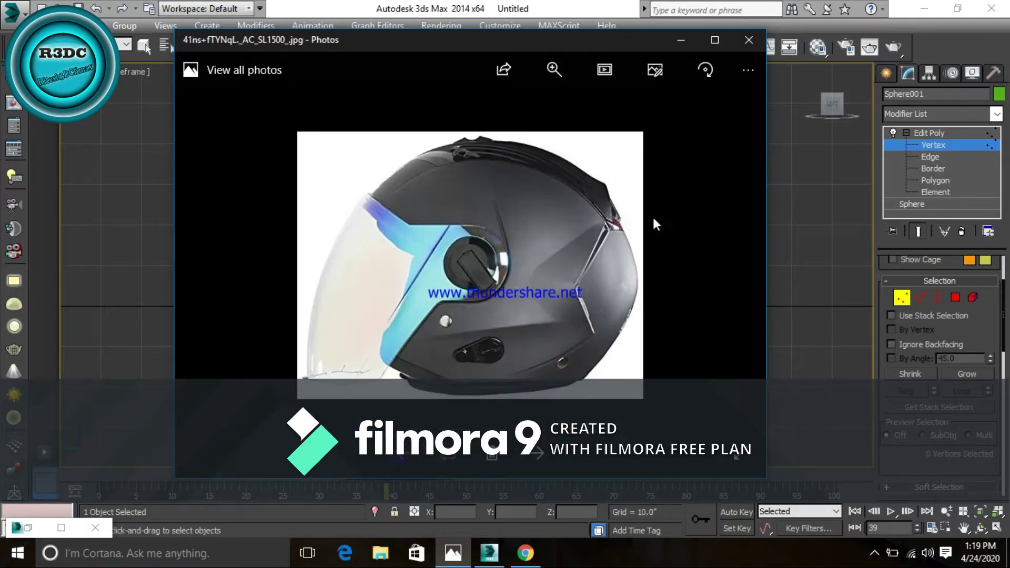
Step: Open the real helmet side photo from the desktop, then bring up the Helmet e-mail
left_click(686, 40)
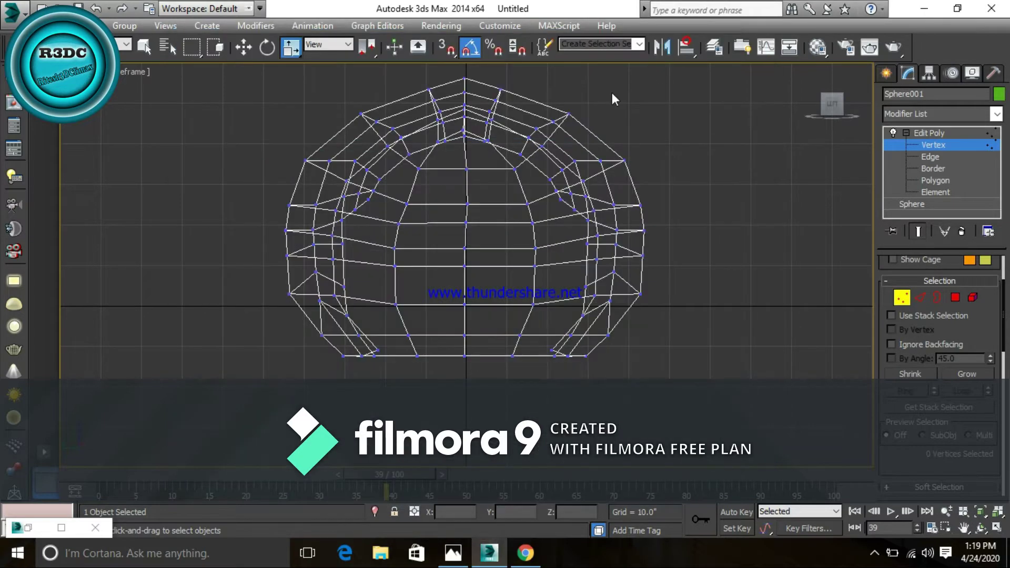
left_click(924, 8)
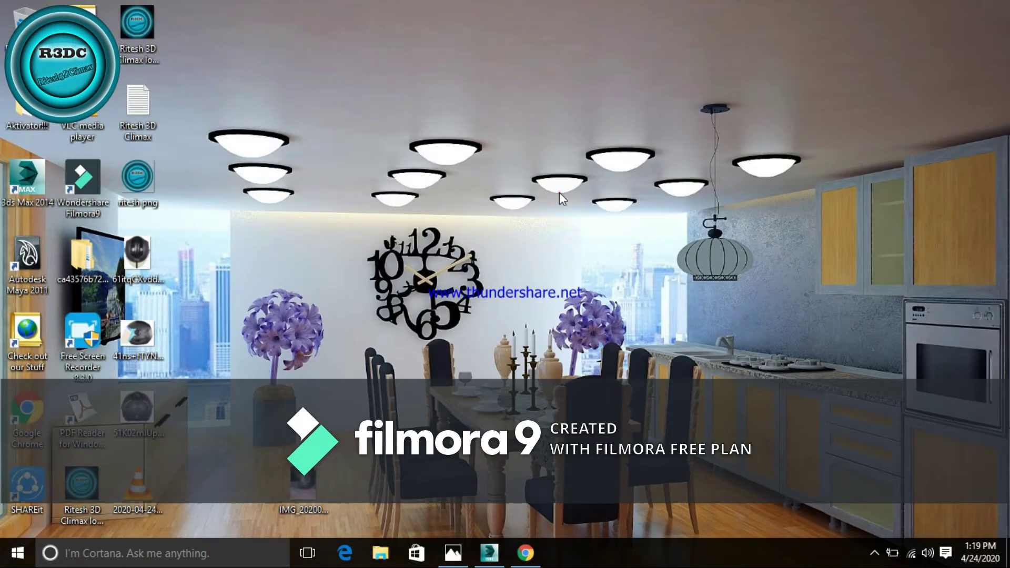
double_click(322, 500)
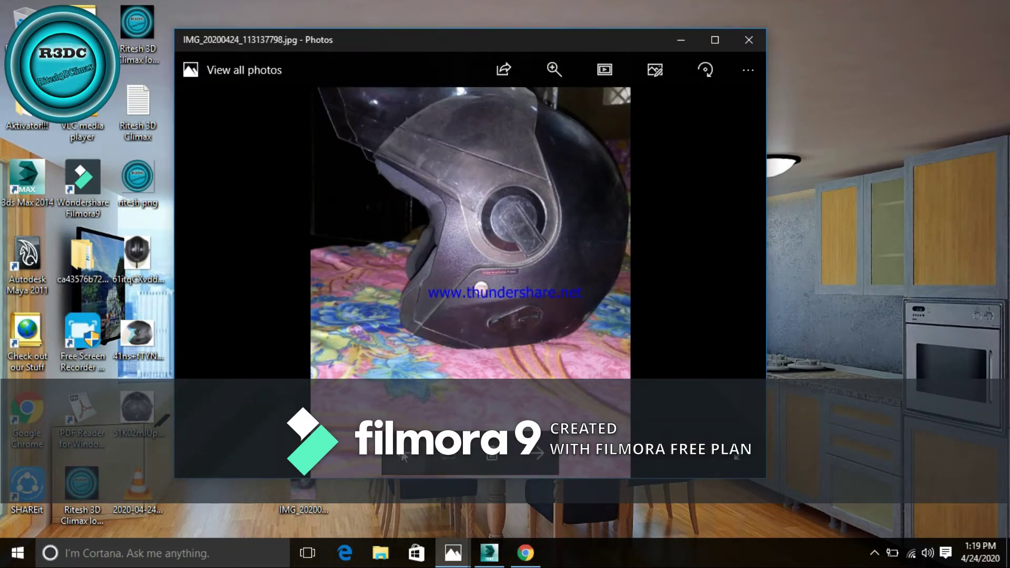
left_click(401, 455)
left_click(537, 457)
left_click(525, 553)
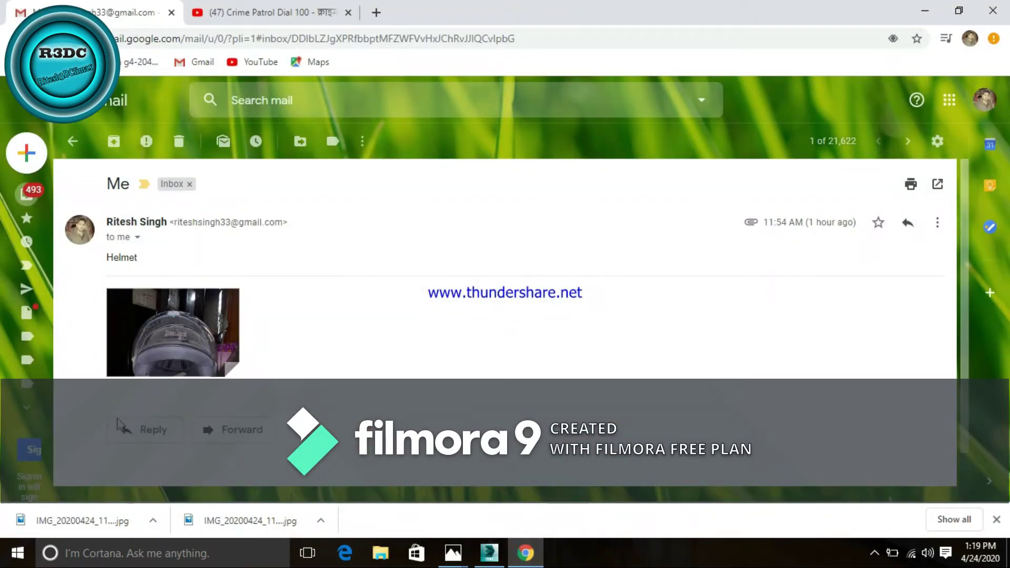
Step: Show the downloaded helmet photo in its Downloads folder
right_click(82, 524)
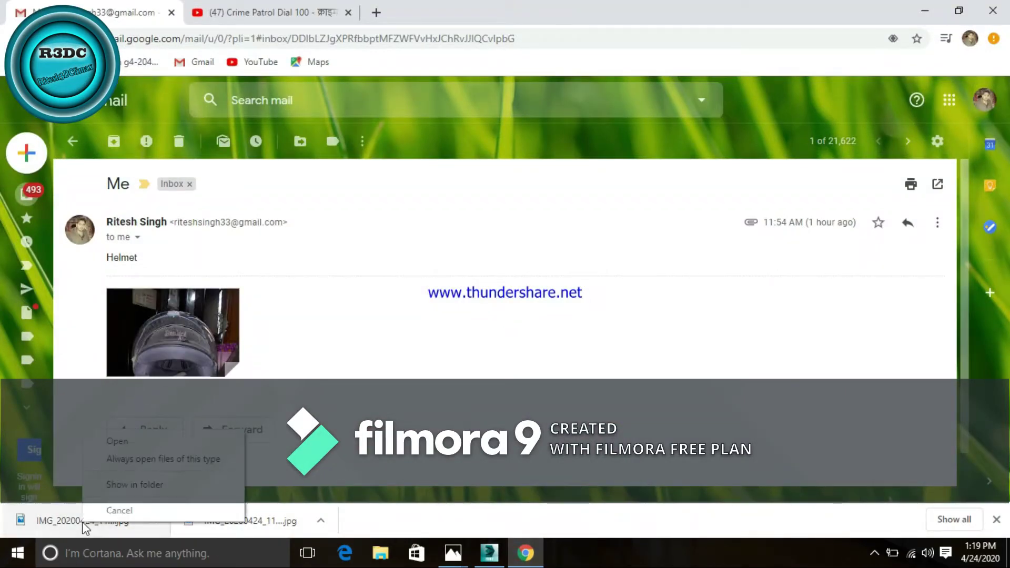
left_click(121, 484)
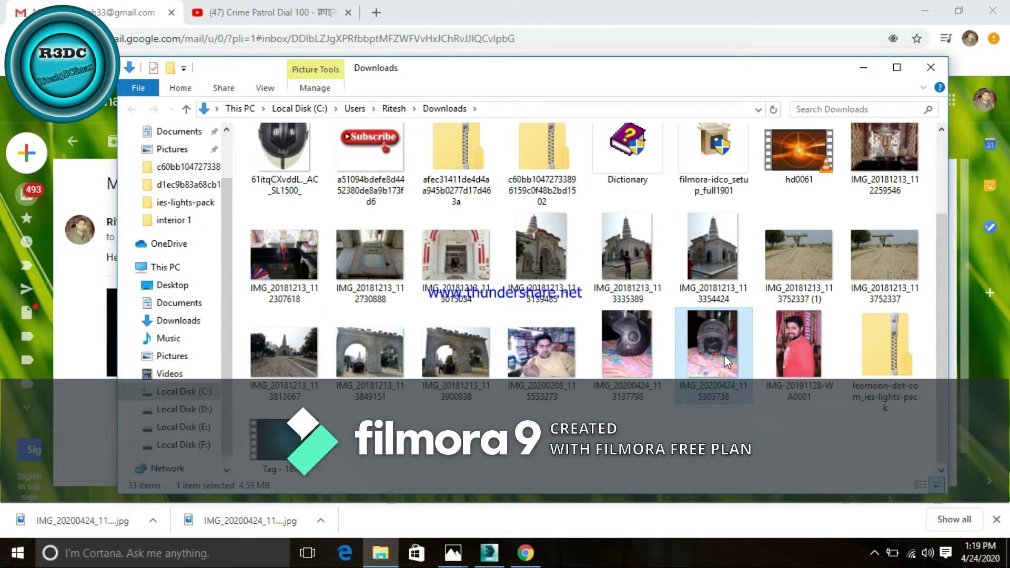
double_click(723, 357)
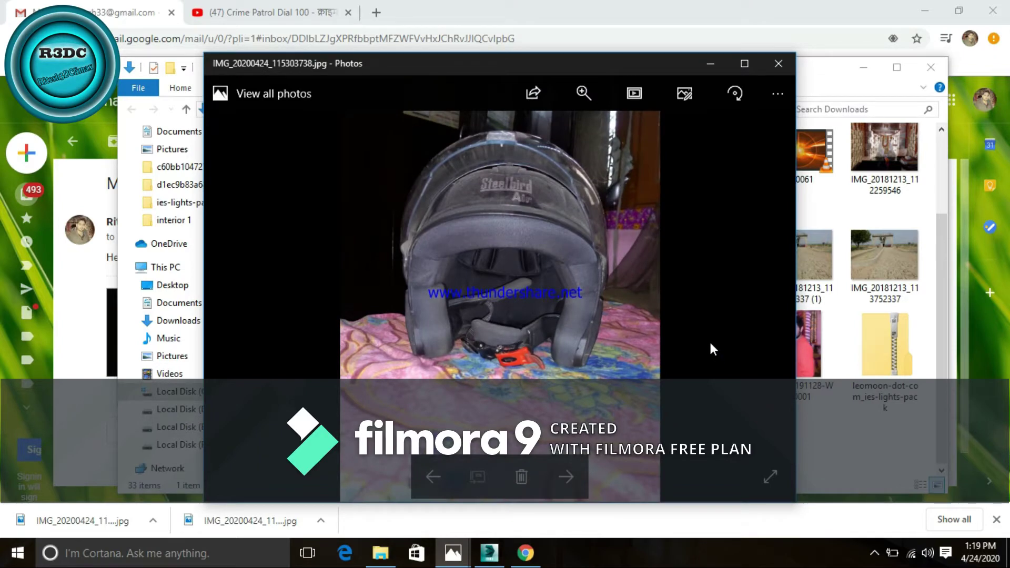
scroll(592, 312, "up", 1, "ctrl")
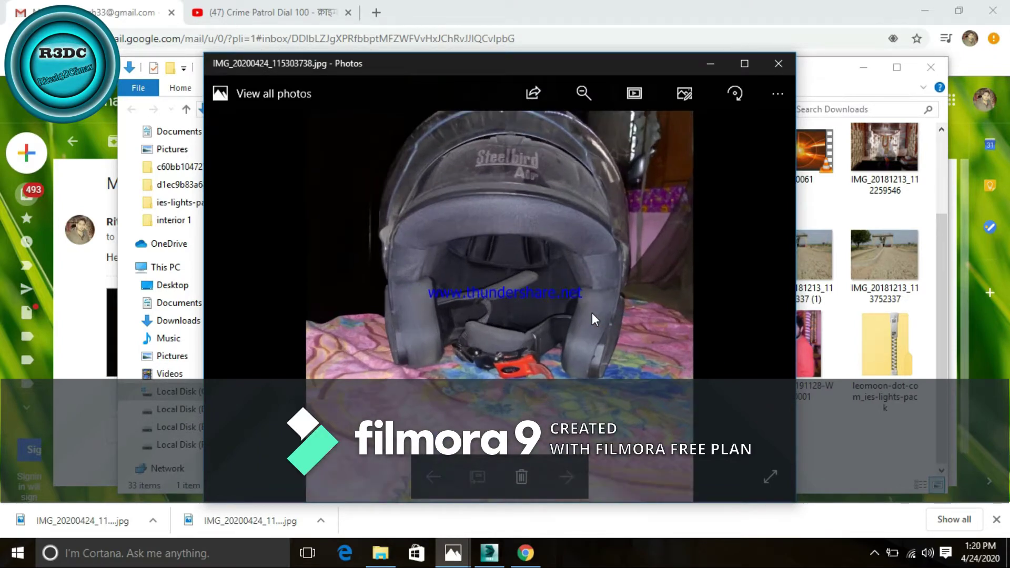
scroll(592, 313, "up", 1, "ctrl")
scroll(517, 297, "up", 1, "ctrl")
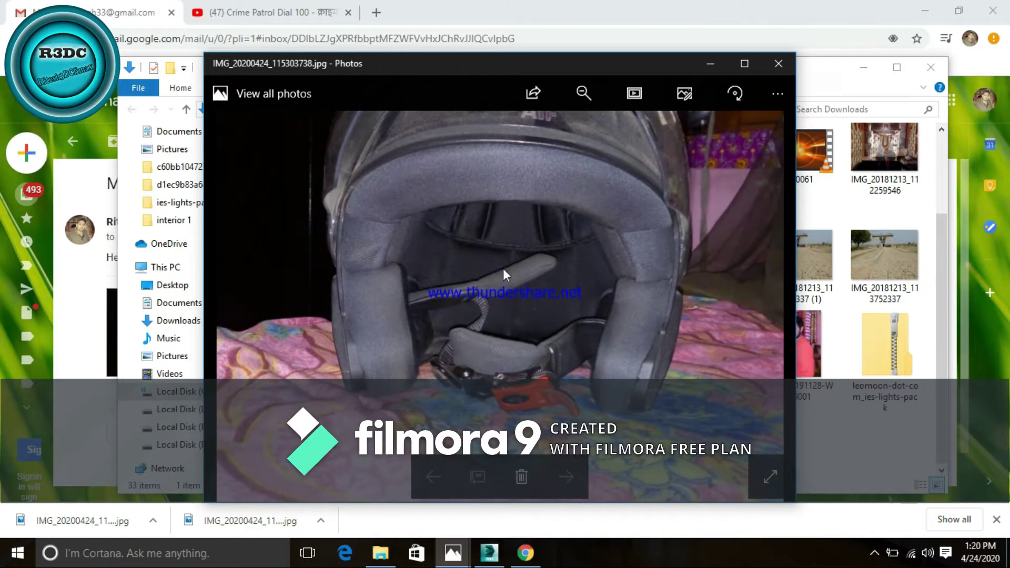
left_click_drag(502, 353, 526, 375)
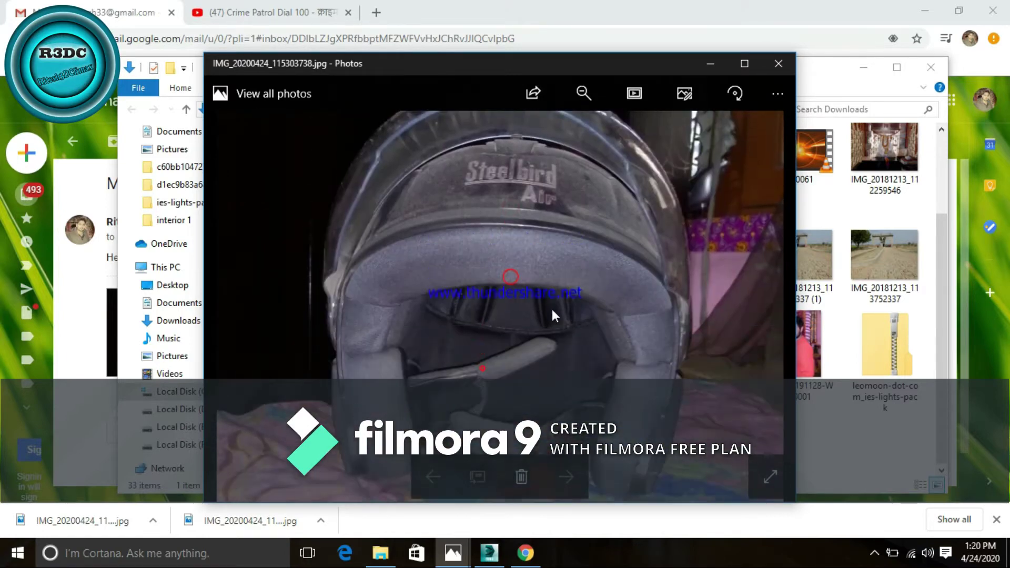
left_click_drag(551, 286, 468, 323)
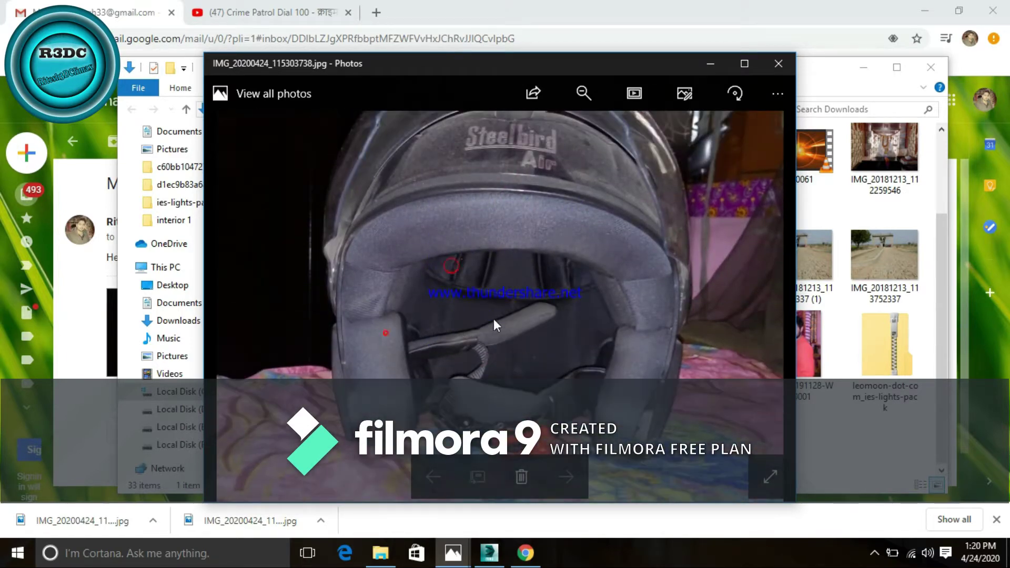
left_click_drag(573, 343, 565, 318)
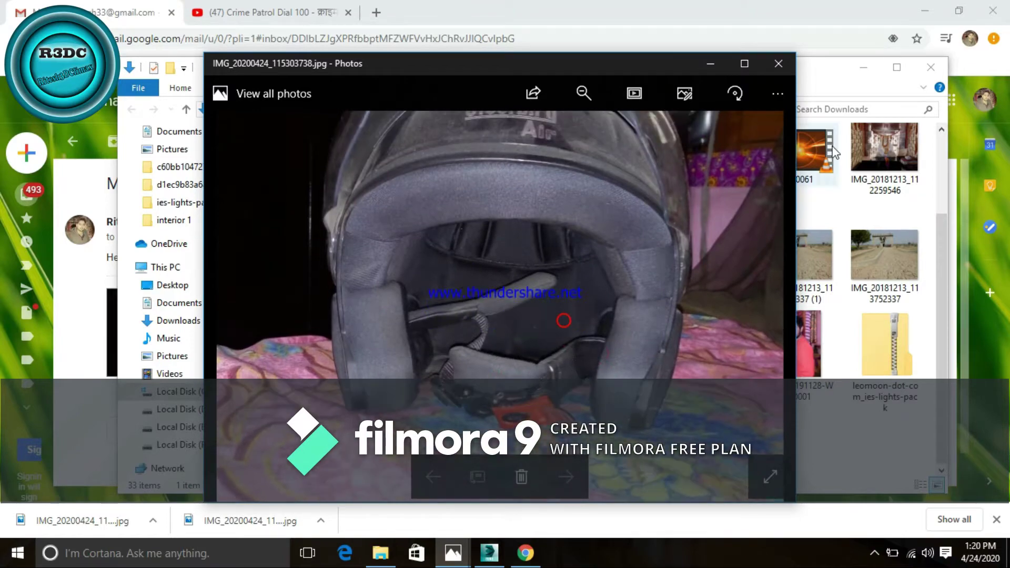
left_click(710, 64)
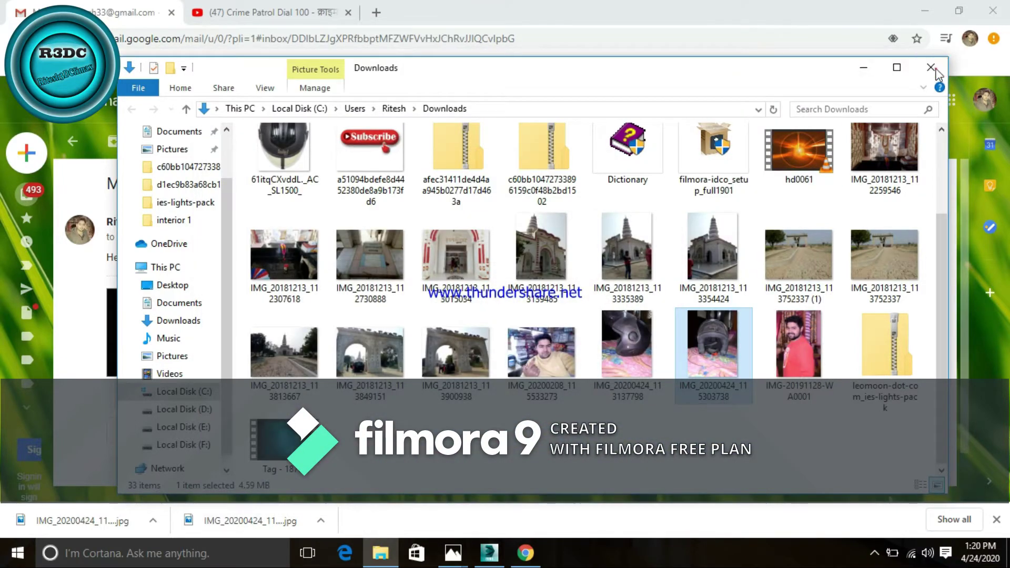
left_click(932, 68)
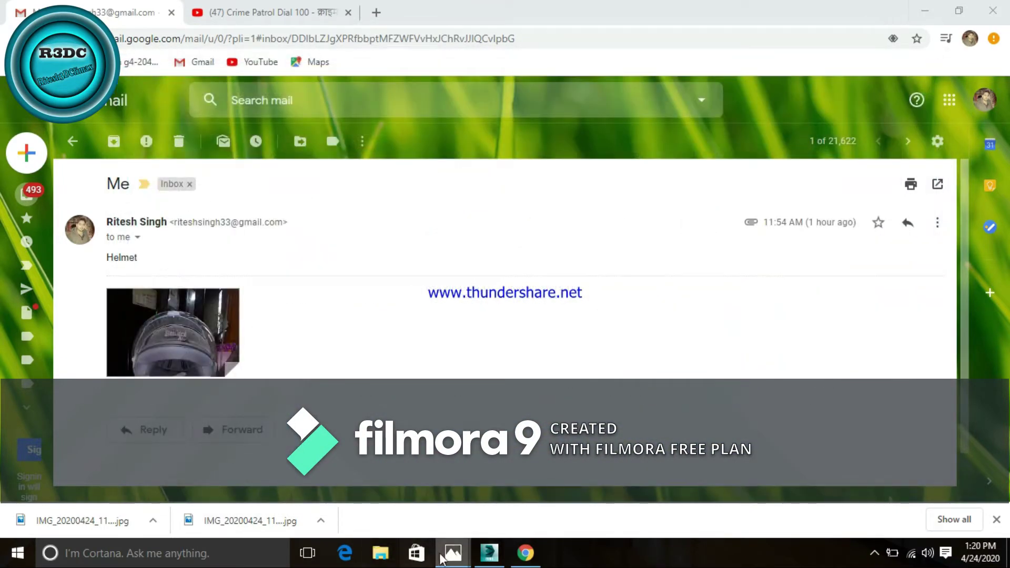
Step: Scale the helmet's middle vertex row inward to 96% in the Left view
left_click(488, 553)
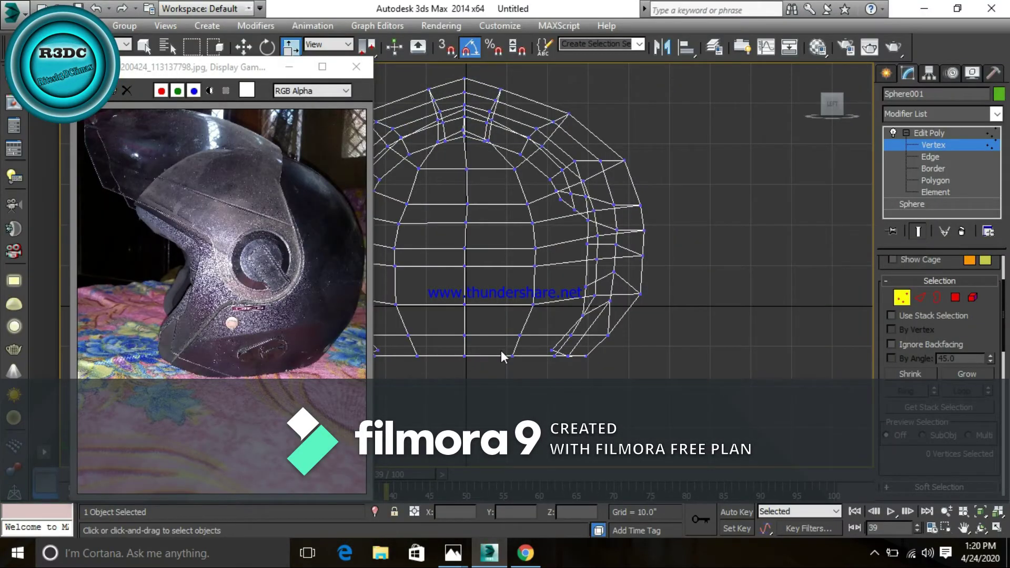
left_click(290, 66)
middle_click_drag(444, 316, 451, 318)
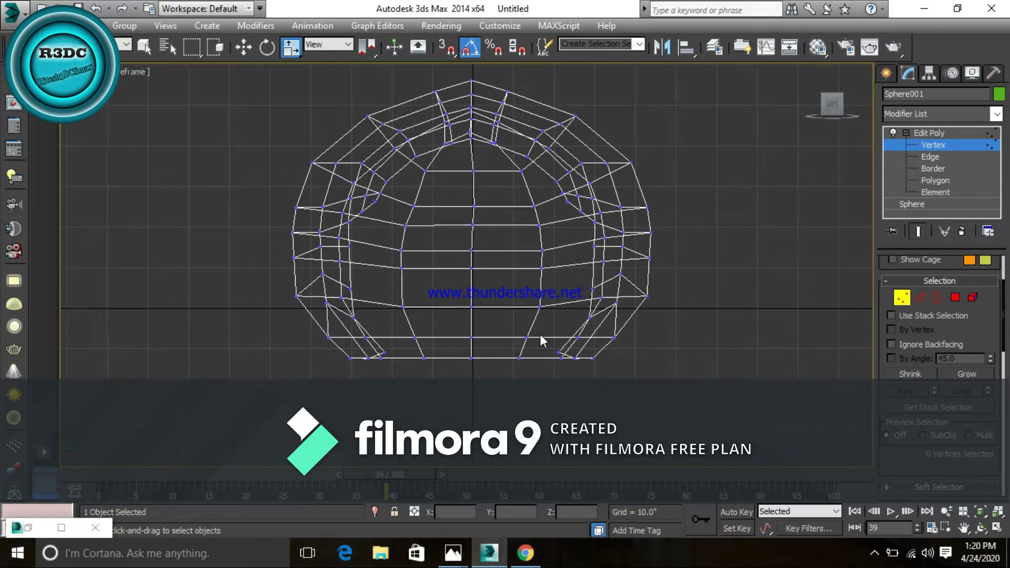
left_click_drag(680, 282, 424, 319)
left_click_drag(264, 315, 263, 319)
left_click_drag(487, 296, 492, 296)
left_click_drag(493, 299, 494, 299)
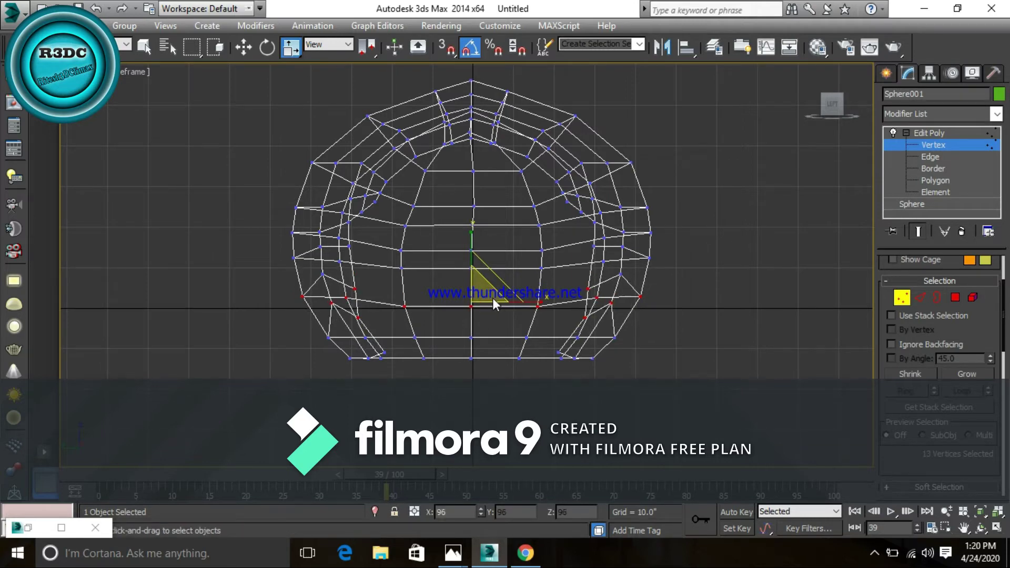
left_click(493, 298)
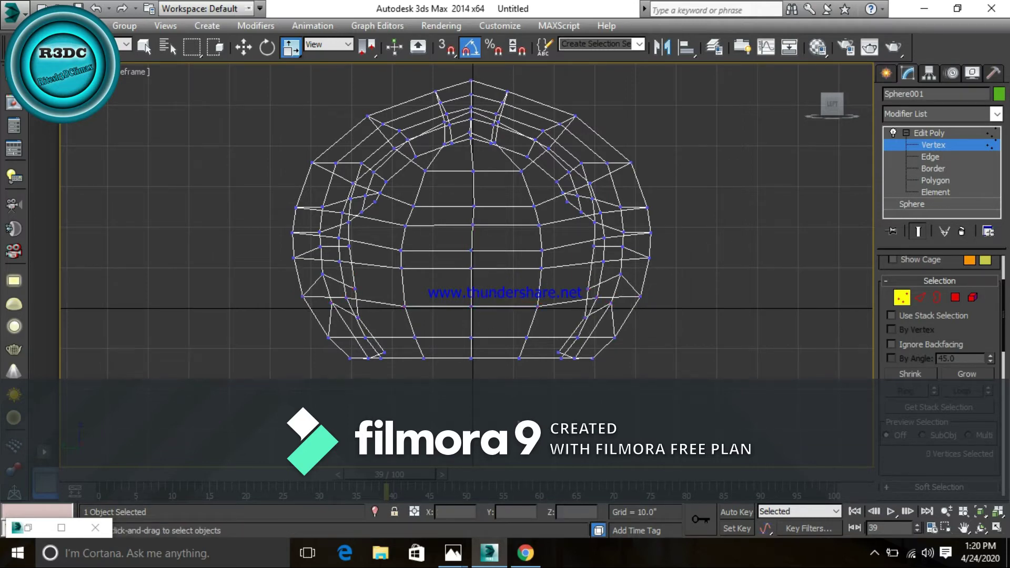
Step: Restore the four-view layout, orbit the Perspective view, and exit Vertex level
mouse_move(494, 298)
middle_mouse_down()
mouse_move(488, 307)
mouse_move(503, 300)
mouse_move(503, 311)
middle_mouse_up()
key("alt+w")
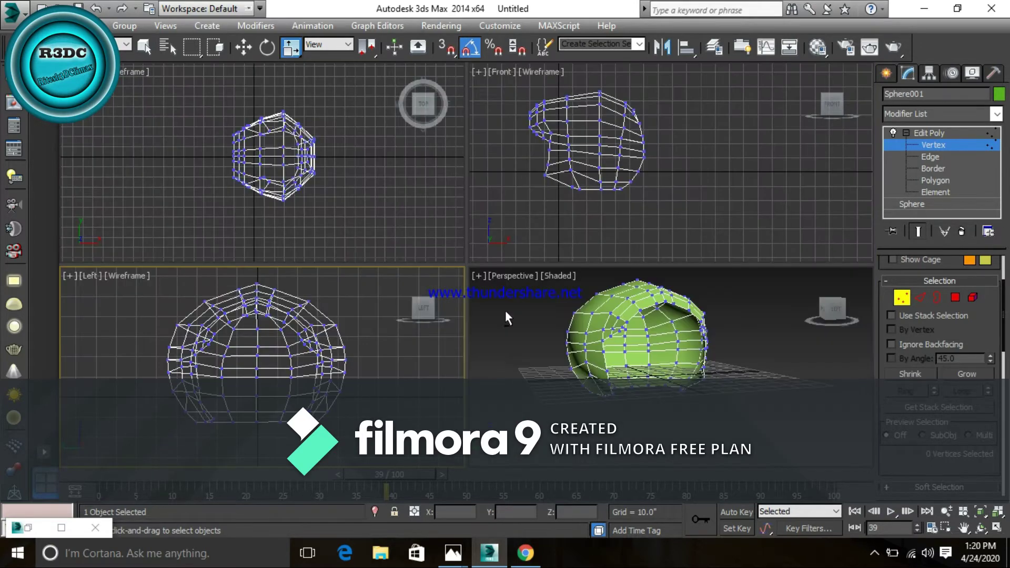
middle_click_drag(647, 373, 793, 366, "alt")
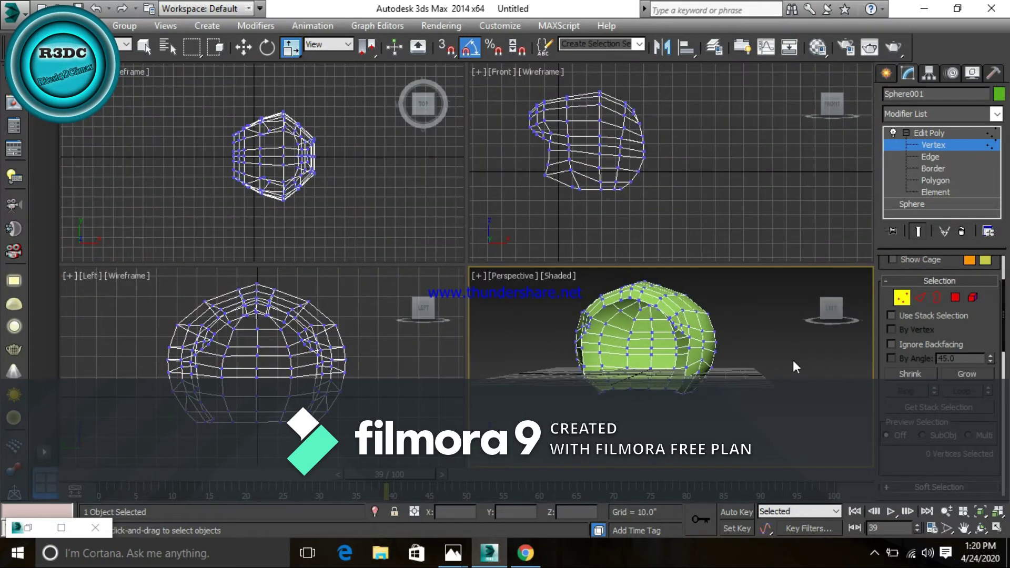
left_click(839, 312)
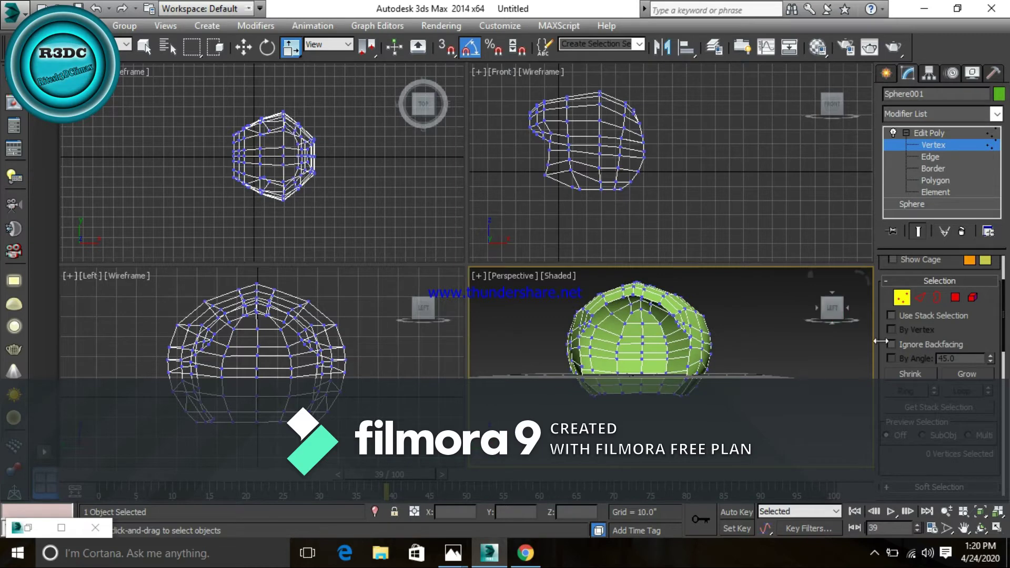
left_click(937, 134)
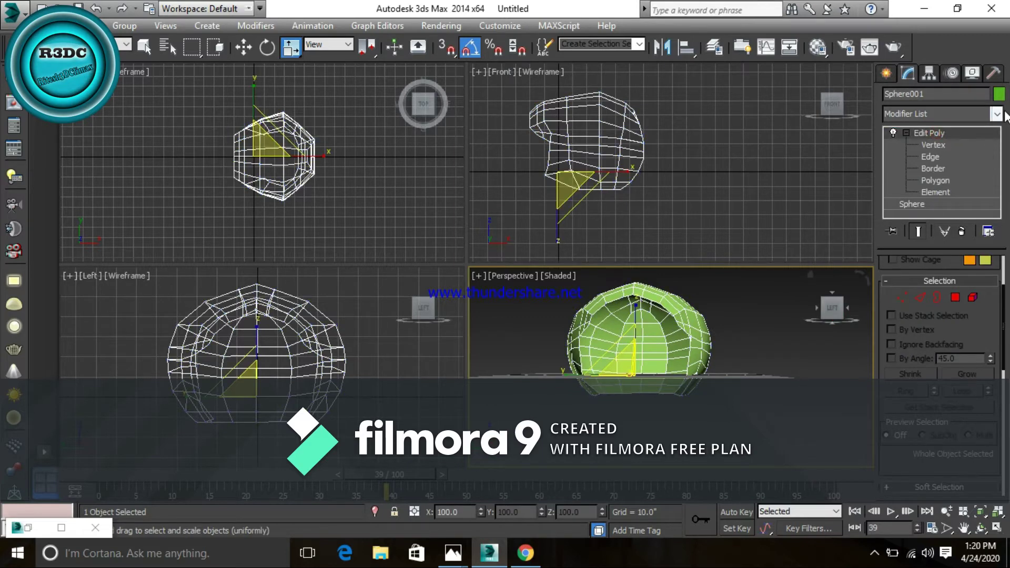
Step: Add a TurboSmooth modifier, maximize the Perspective view, and orbit around the shell
left_click(997, 112)
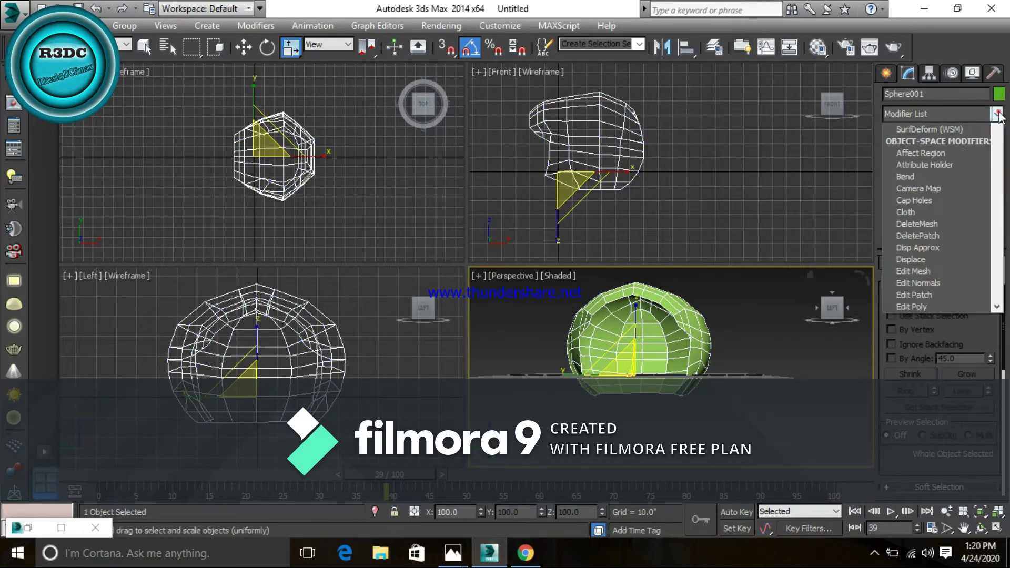
key("t")
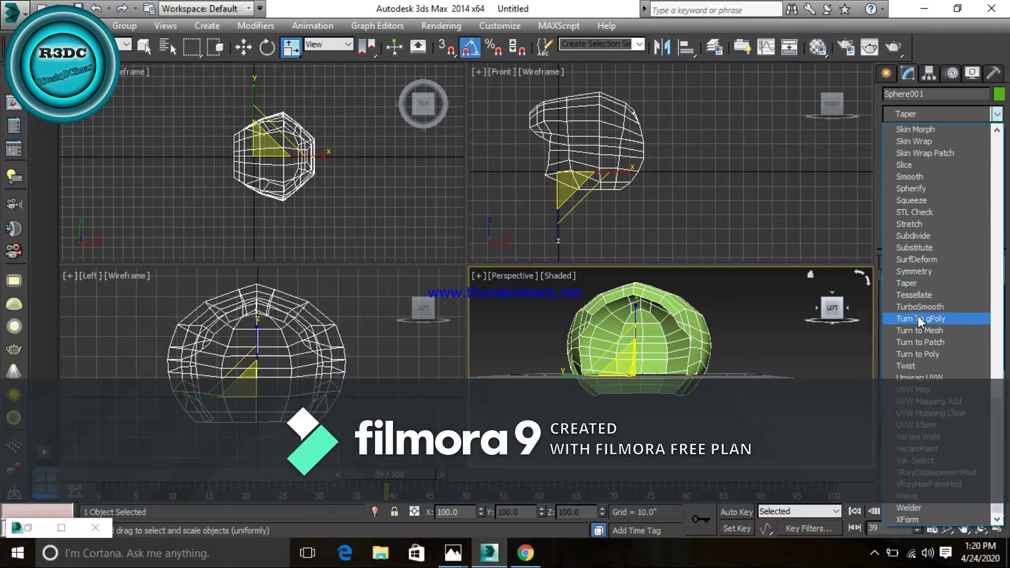
left_click(917, 311)
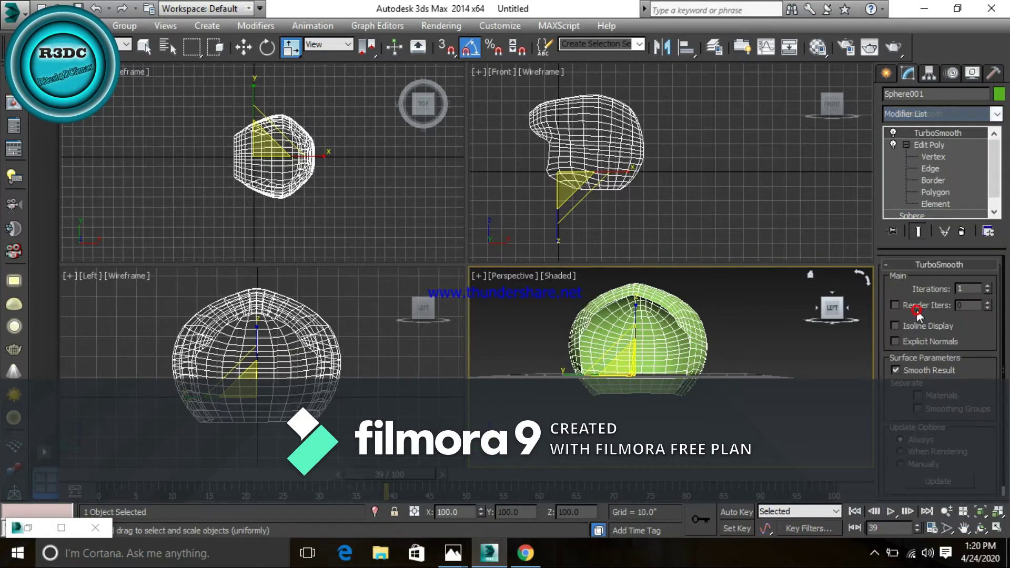
key("alt+w")
mouse_move(579, 343)
middle_mouse_down("alt")
mouse_move(477, 304)
mouse_move(501, 347)
mouse_move(436, 342)
mouse_move(602, 354)
mouse_move(511, 369)
mouse_move(489, 363)
mouse_move(507, 321)
mouse_move(608, 316)
mouse_move(619, 297)
mouse_move(669, 318)
mouse_move(579, 281)
mouse_move(516, 299)
mouse_move(559, 334)
mouse_move(511, 370)
mouse_move(609, 349)
mouse_move(410, 126)
mouse_move(471, 156)
mouse_move(542, 411)
mouse_move(473, 426)
mouse_move(474, 355)
middle_mouse_up("alt")
scroll(459, 349, "down", 3)
scroll(507, 321, "up", 5)
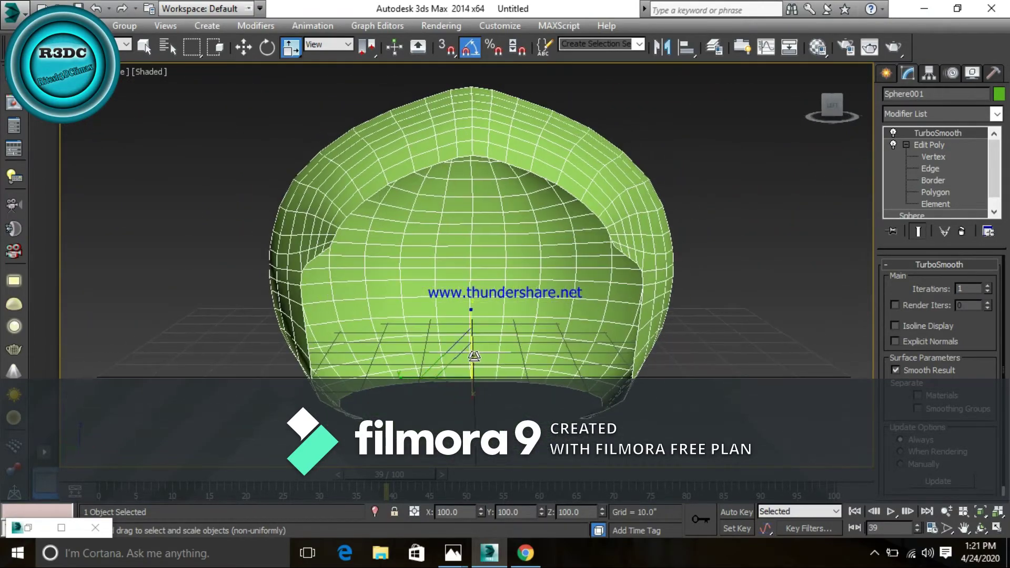
Step: Set the Perspective view to Facets shading, deselect the shell, and orbit to its side
left_click(142, 70)
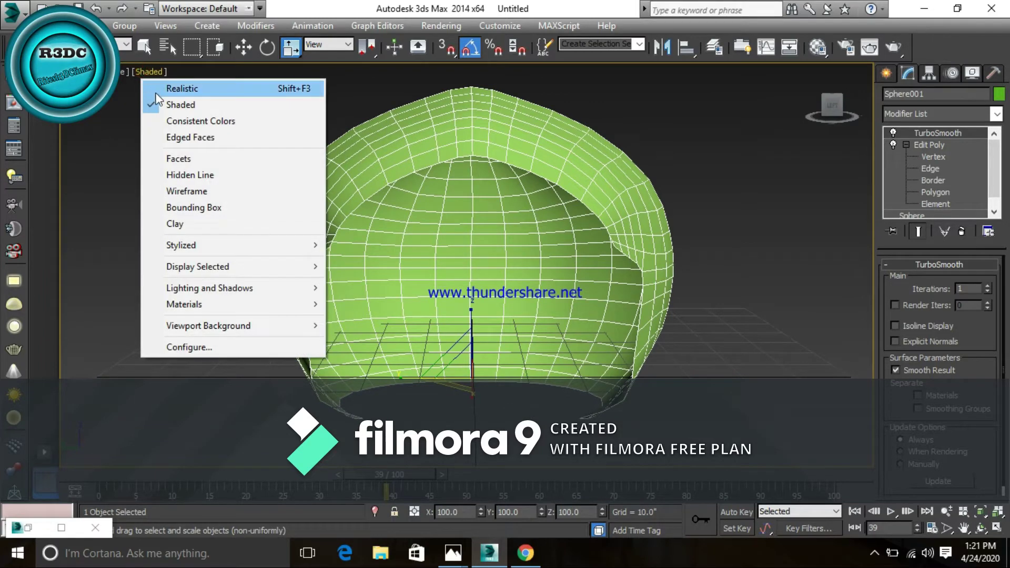
left_click(181, 190)
left_click(156, 69)
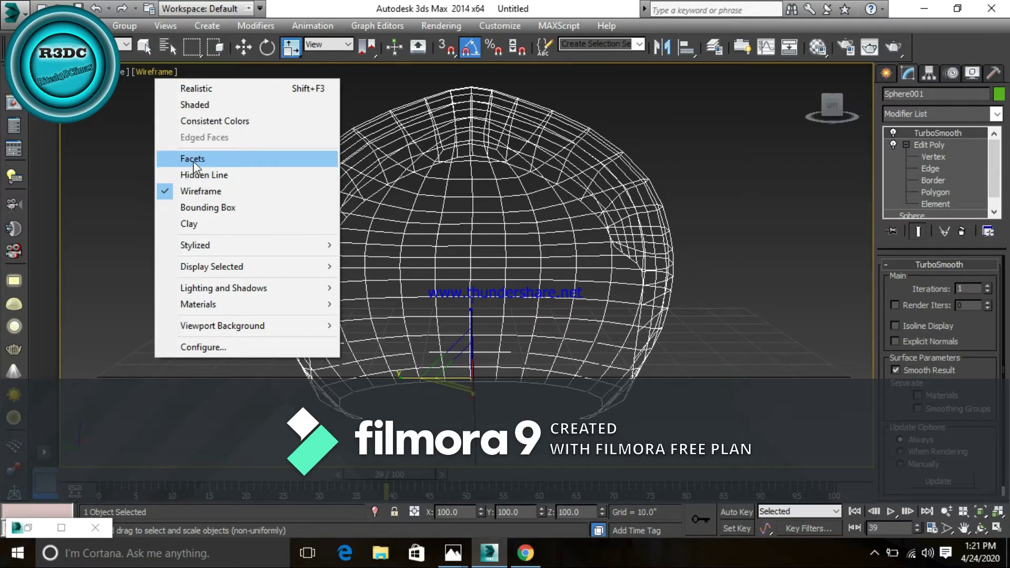
left_click(194, 161)
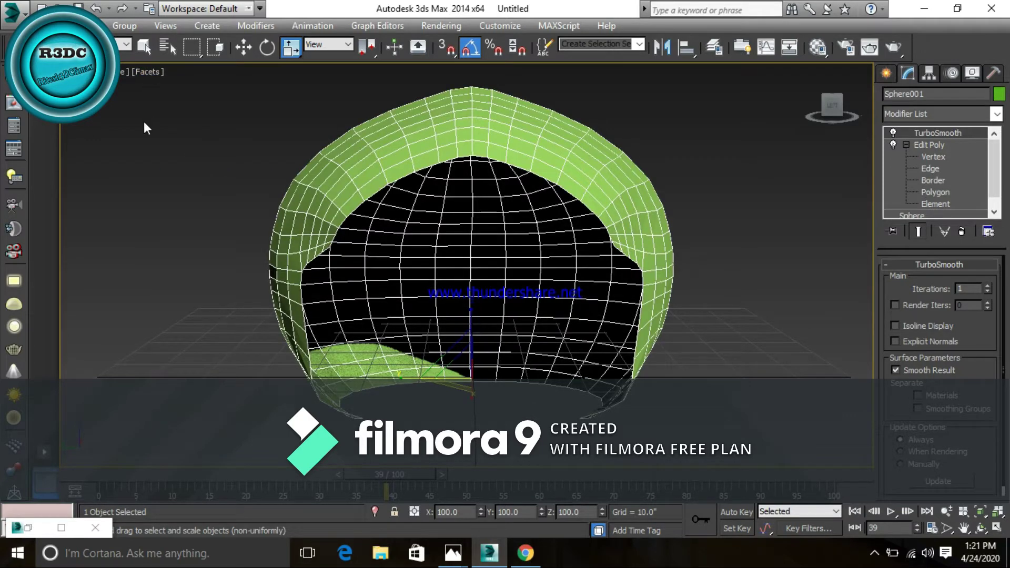
left_click(147, 127)
left_click(355, 175)
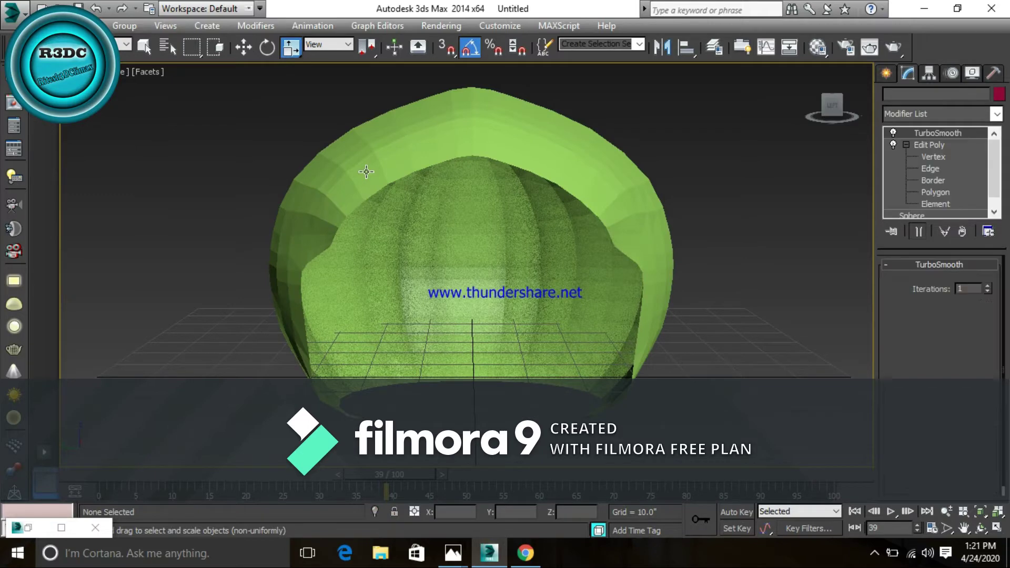
left_click(714, 243)
mouse_move(769, 298)
middle_mouse_down("alt")
mouse_move(616, 280)
mouse_move(648, 310)
mouse_move(733, 306)
mouse_move(798, 338)
mouse_move(877, 315)
mouse_move(934, 277)
mouse_move(730, 273)
mouse_move(782, 295)
mouse_move(852, 354)
mouse_move(692, 345)
mouse_move(476, 241)
mouse_move(492, 275)
middle_mouse_up("alt")
scroll(571, 292, "up", 5)
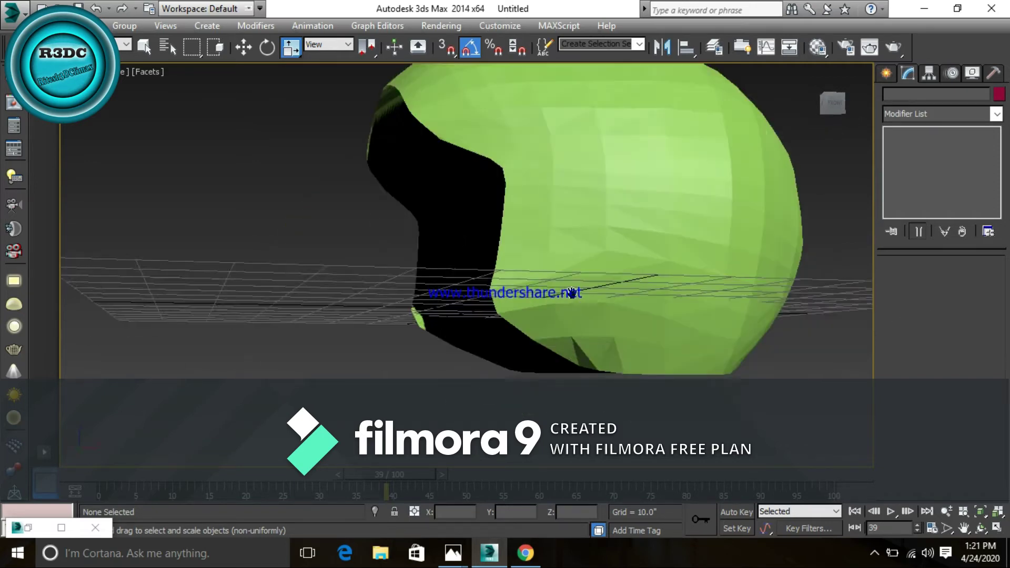
scroll(571, 292, "down", 5)
mouse_move(572, 292)
middle_mouse_down("alt")
mouse_move(667, 267)
mouse_move(451, 241)
mouse_move(535, 268)
middle_mouse_up("alt")
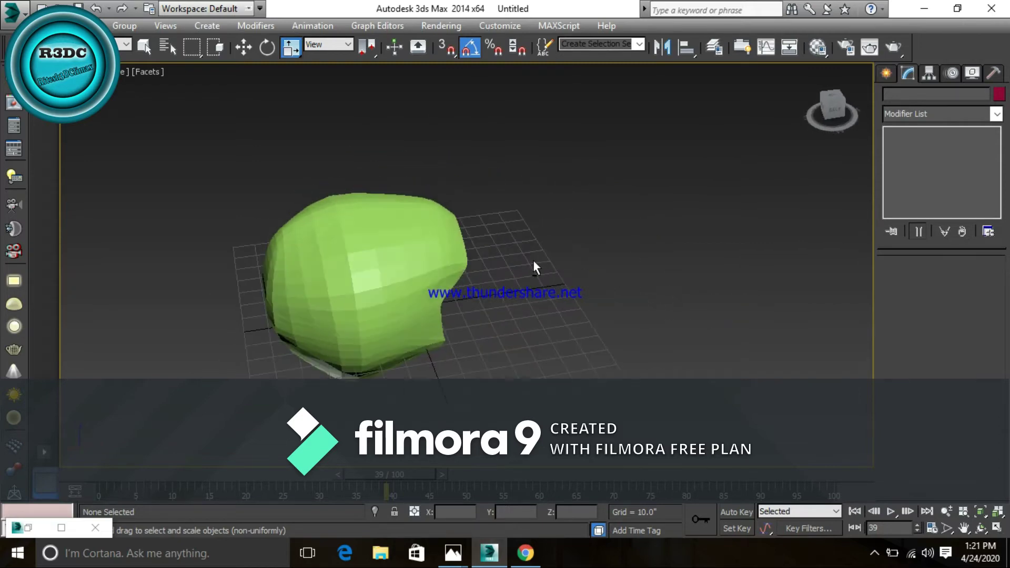
mouse_move(302, 302)
middle_mouse_down("alt")
mouse_move(521, 295)
mouse_move(507, 253)
mouse_move(590, 323)
mouse_move(584, 295)
mouse_move(633, 273)
mouse_move(552, 295)
mouse_move(654, 286)
mouse_move(526, 289)
mouse_move(508, 273)
mouse_move(498, 314)
mouse_move(368, 310)
mouse_move(453, 301)
mouse_move(525, 322)
mouse_move(523, 304)
middle_mouse_up("alt")
scroll(521, 295, "up", 5)
left_click(521, 295)
scroll(507, 253, "down", 5)
scroll(508, 273, "up", 5)
scroll(509, 273, "down", 5)
scroll(524, 322, "up", 3)
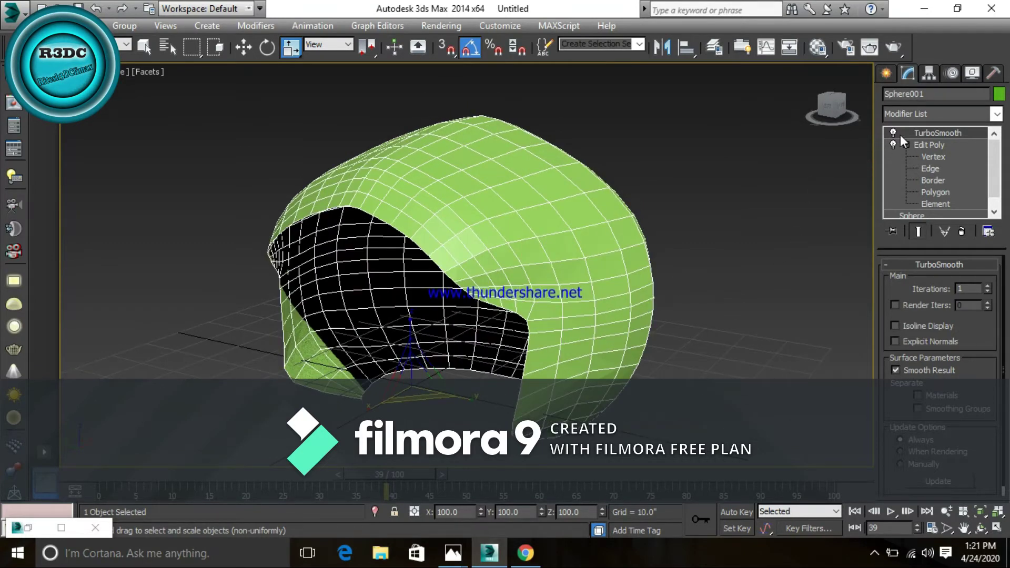
Step: Turn off the TurboSmooth result and edit Edit Poly vertices in the four-view layout
left_click(919, 143)
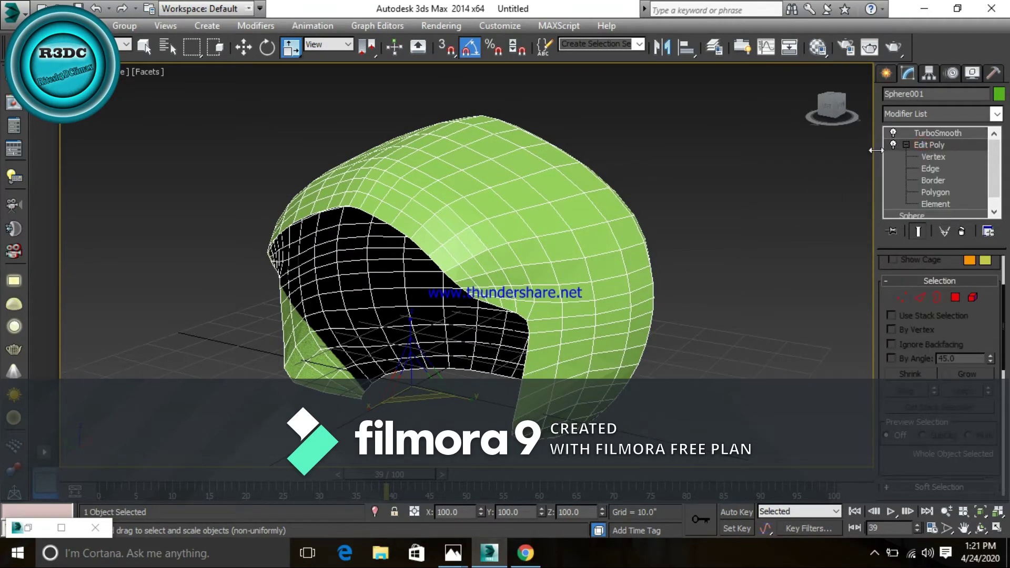
left_click(891, 130)
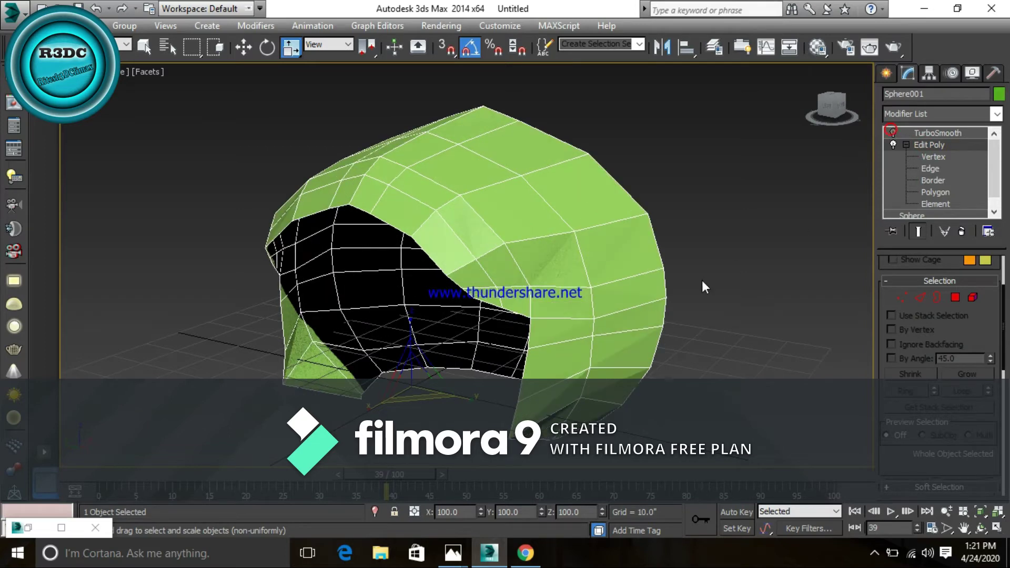
scroll(656, 263, "down", 5)
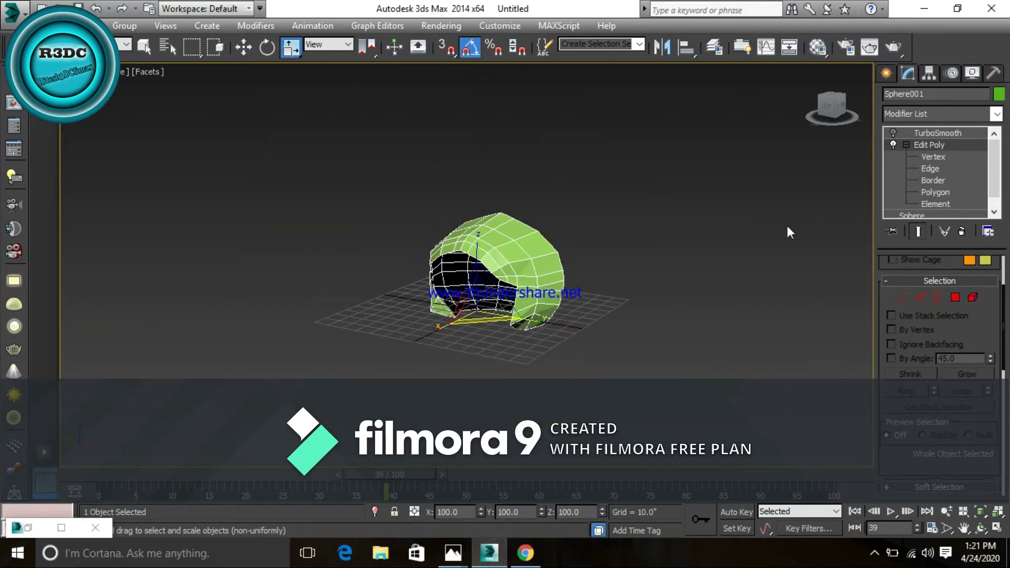
left_click(938, 155)
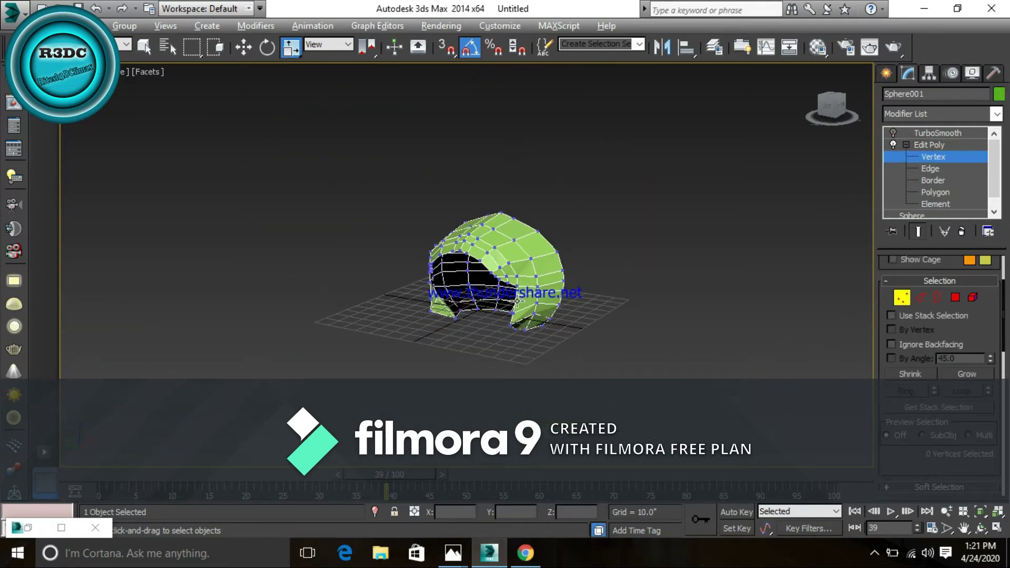
key("alt+w")
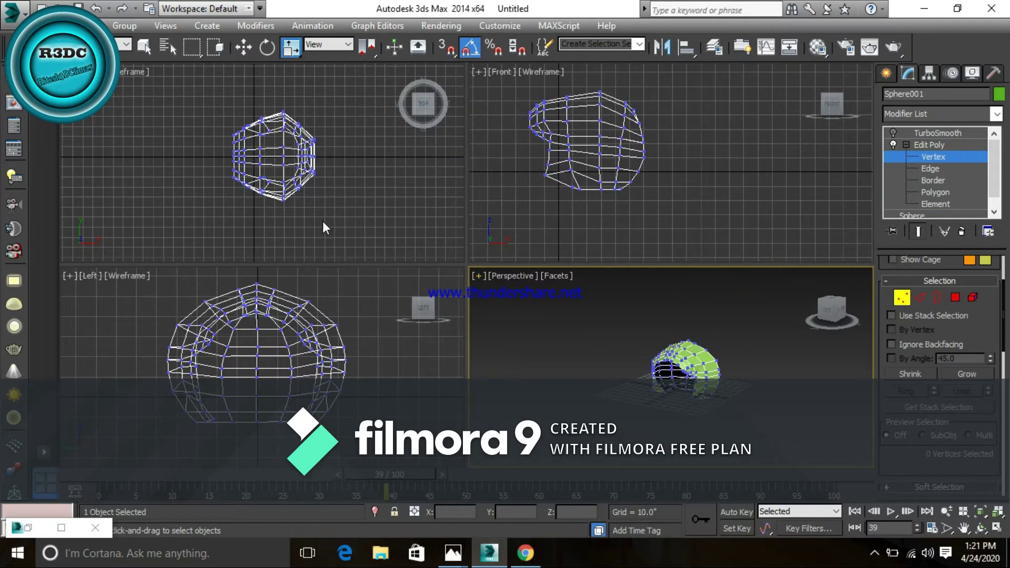
Step: Select the helmet's lower-edge rim vertices with Move active, orbiting to view the opening
middle_click_drag(296, 371, 302, 355)
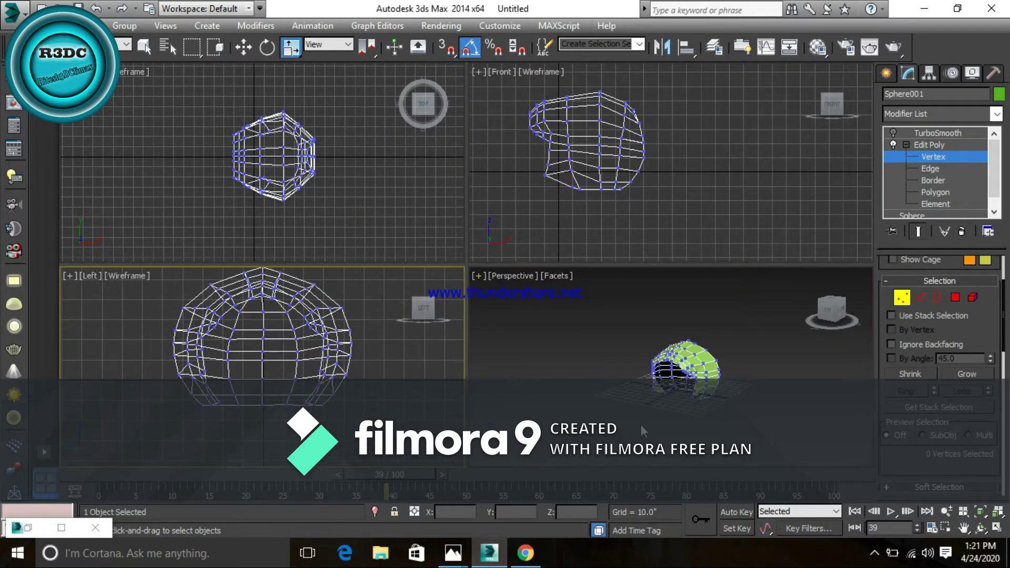
scroll(719, 406, "up", 10)
middle_click_drag(719, 407, 675, 388, "alt")
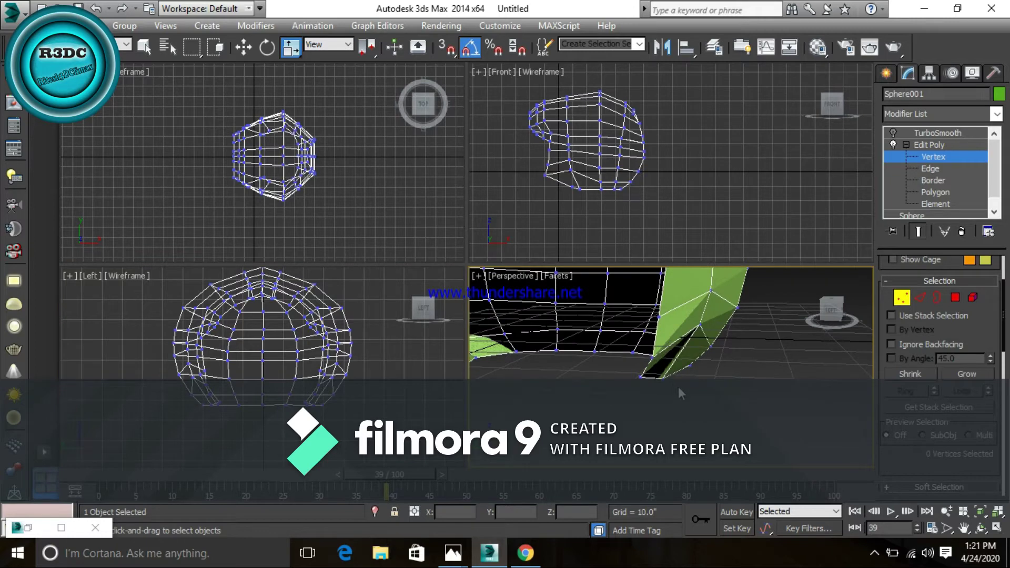
left_click_drag(651, 408, 623, 420)
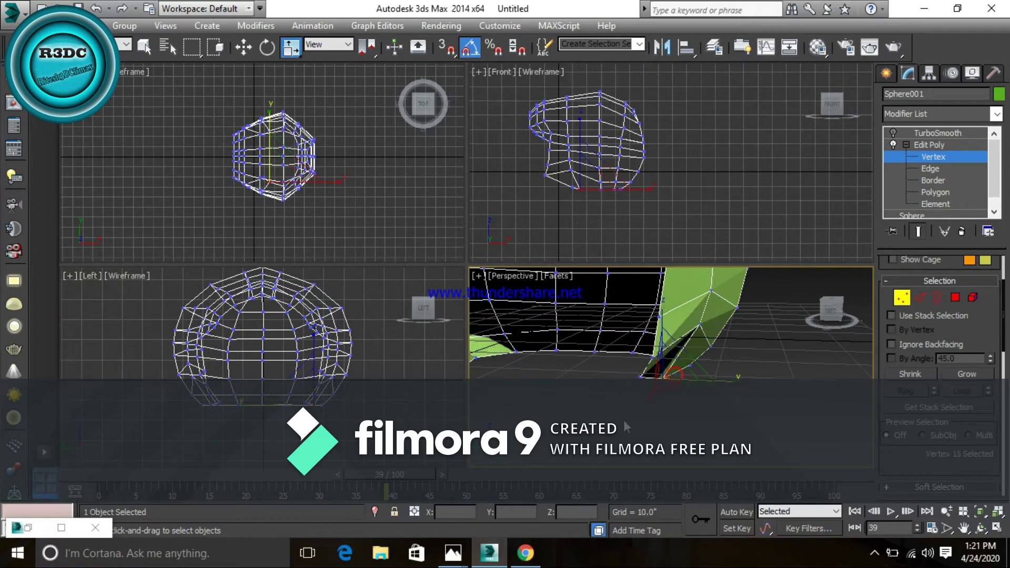
key("w")
mouse_move(581, 406)
middle_mouse_down("alt")
mouse_move(658, 399)
mouse_move(658, 419)
mouse_move(733, 419)
mouse_move(744, 354)
mouse_move(772, 368)
mouse_move(702, 401)
middle_mouse_up("alt")
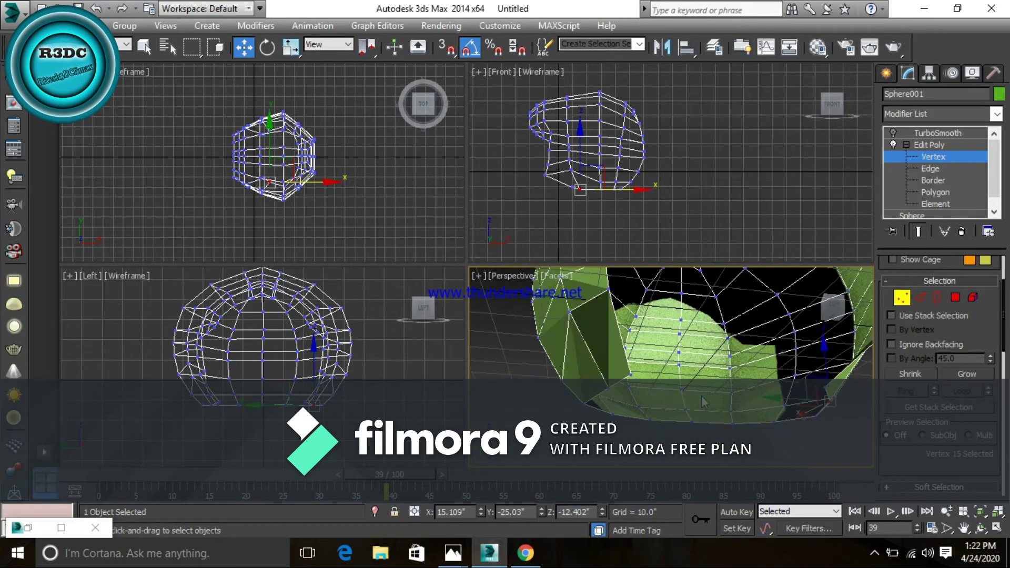
left_click(605, 389)
mouse_move(605, 389)
middle_mouse_down("alt")
mouse_move(692, 425)
mouse_move(633, 418)
mouse_move(642, 424)
mouse_move(652, 427)
mouse_move(611, 392)
mouse_move(680, 386)
mouse_move(658, 379)
mouse_move(660, 413)
mouse_move(643, 431)
mouse_move(671, 402)
mouse_move(601, 355)
middle_mouse_up("alt")
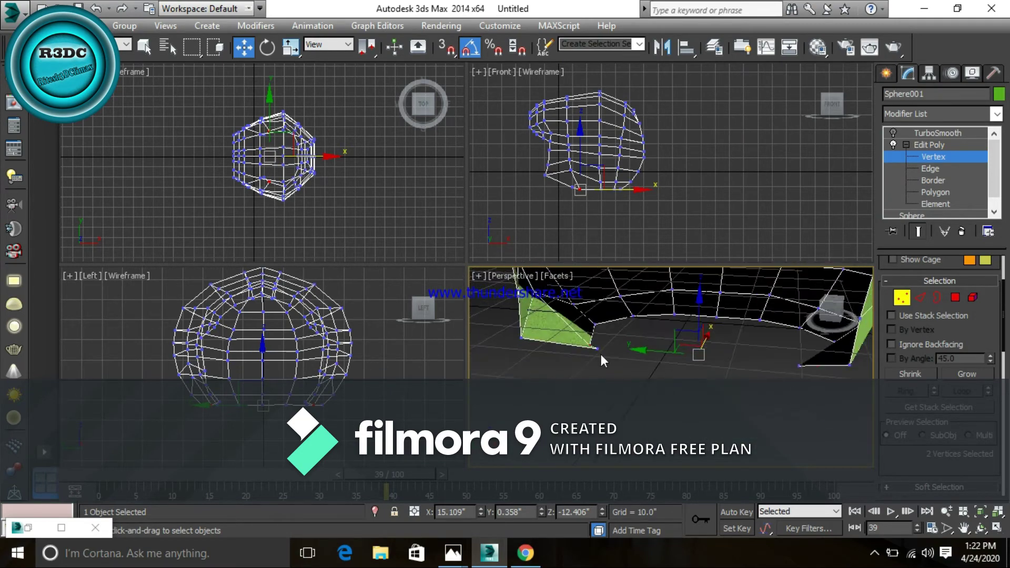
Step: Switch Perspective to Smooth shading and build a selection of four rim vertices
left_click(555, 278)
left_click(603, 30)
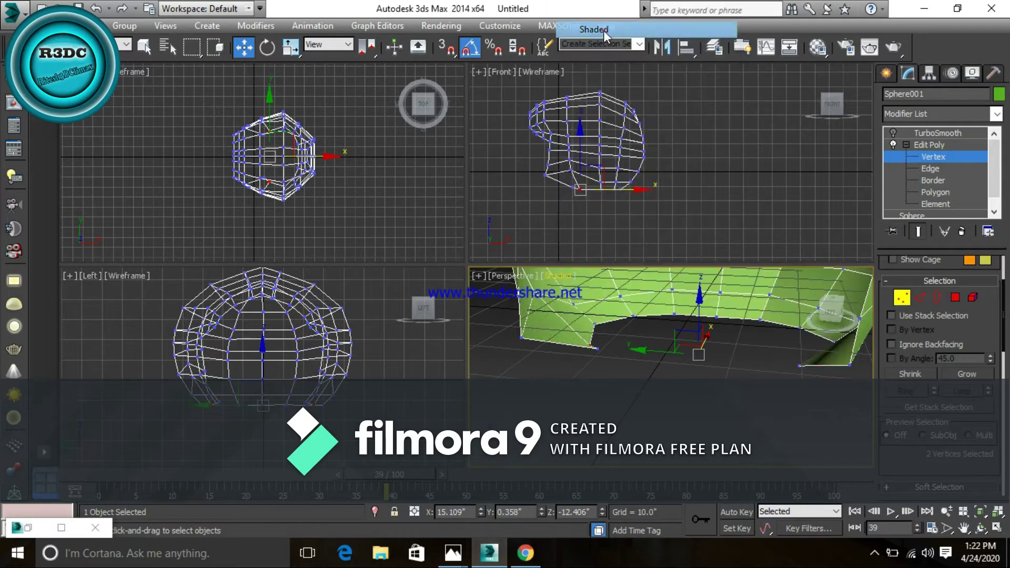
mouse_move(596, 376)
middle_mouse_down("alt")
mouse_move(581, 381)
mouse_move(696, 358)
mouse_move(718, 377)
mouse_move(699, 426)
mouse_move(656, 320)
middle_mouse_up("alt")
left_click(611, 331, "ctrl")
left_click(708, 411, "ctrl")
scroll(302, 342, "up", 2)
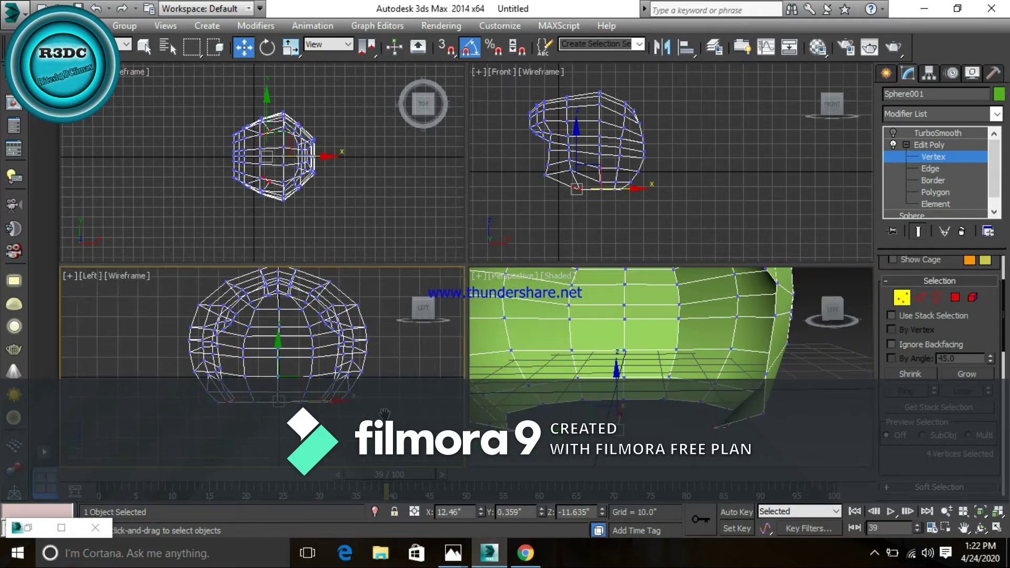
scroll(302, 342, "up", 1)
scroll(303, 342, "up", 1)
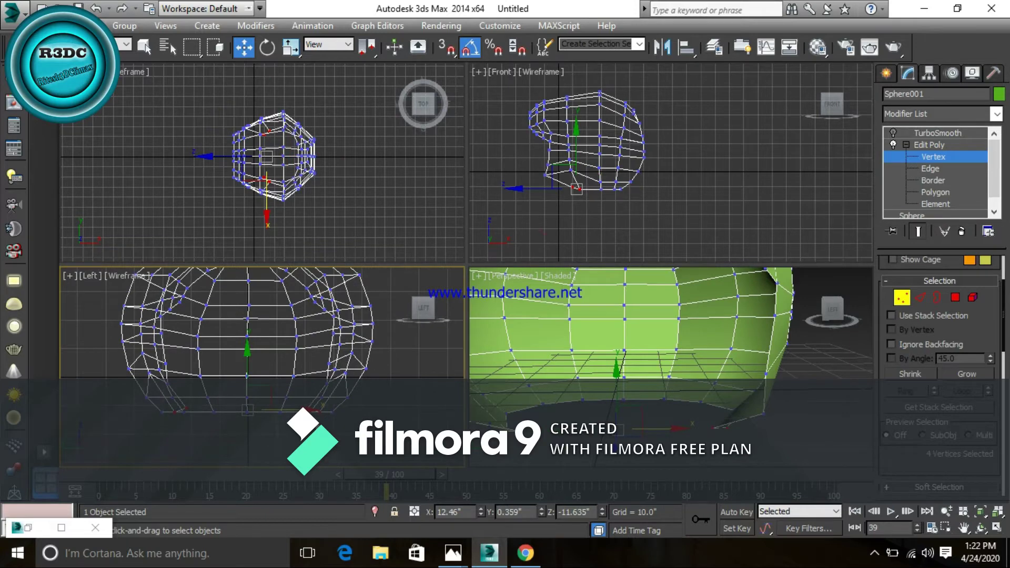
Step: Scale the four selected rim vertices out to about 111%, then deselect them
key("e")
key("r")
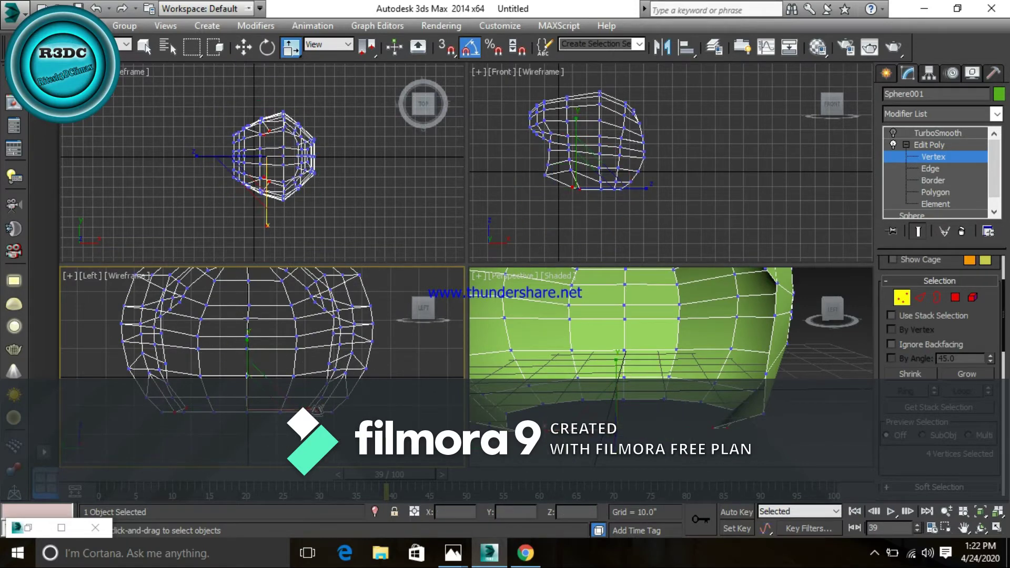
left_click_drag(318, 412, 325, 410)
left_click(329, 432)
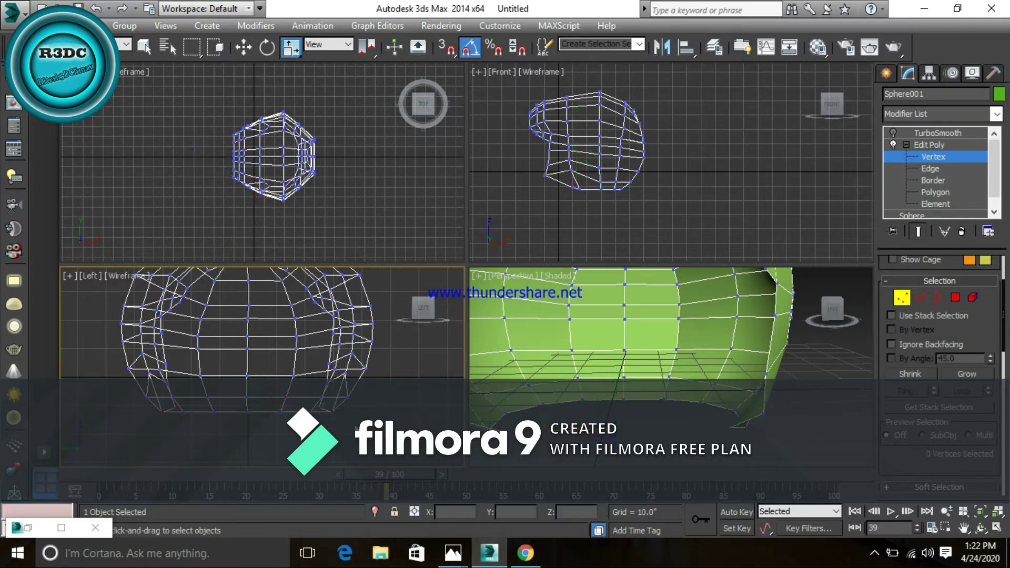
Step: Reframe the Left, Top and Perspective views around the reshaped helmet rim
middle_click_drag(331, 431, 348, 419)
scroll(764, 428, "down", 3)
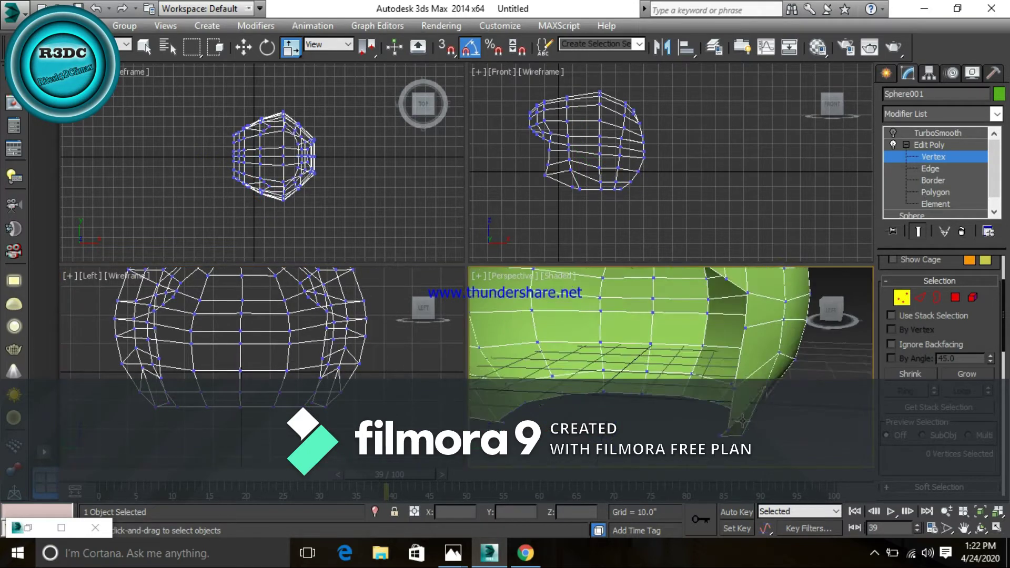
scroll(736, 410, "down", 3)
scroll(683, 379, "down", 3)
scroll(652, 361, "down", 2)
middle_click_drag(652, 361, 703, 358, "alt")
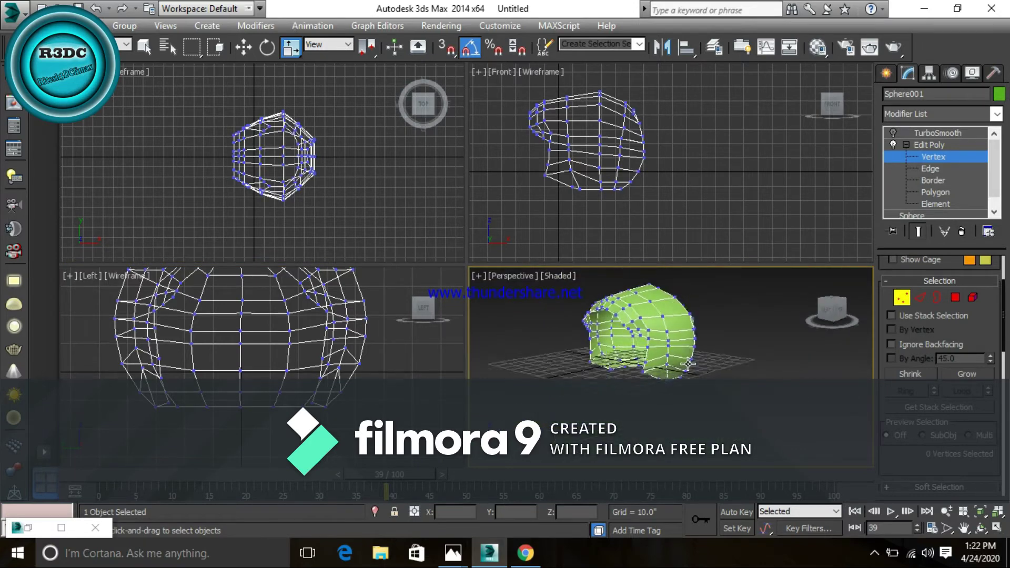
scroll(702, 357, "up", 5)
scroll(683, 355, "down", 2)
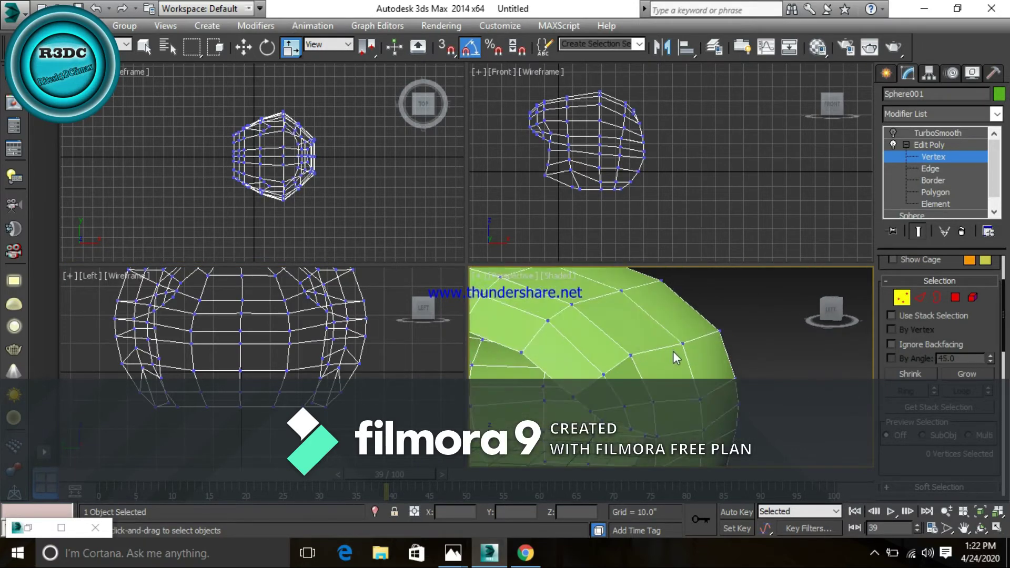
scroll(674, 352, "down", 4)
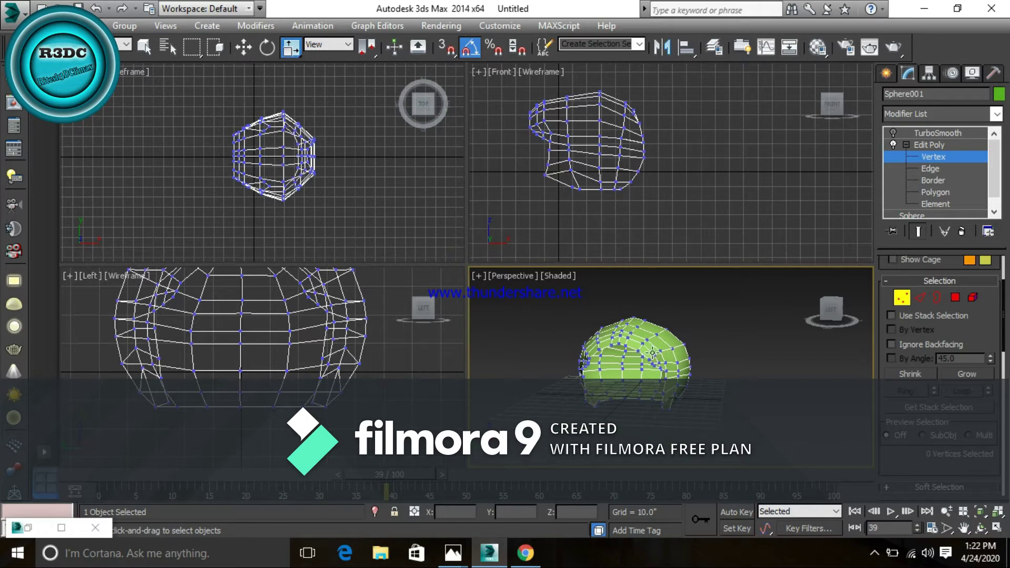
middle_click_drag(342, 344, 307, 349)
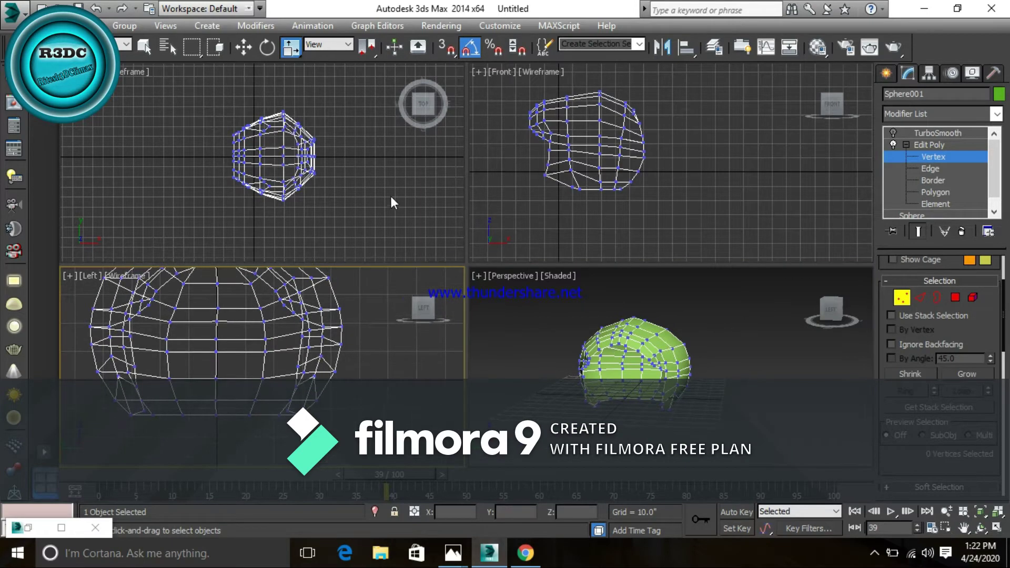
middle_click_drag(339, 145, 342, 156)
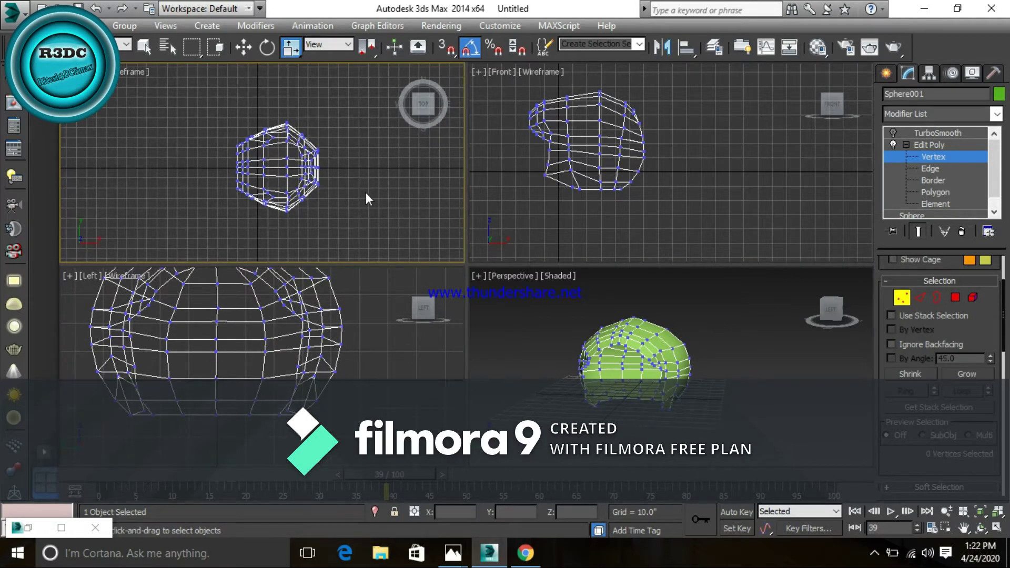
Step: Browse the helmet reference photos in Windows Photos, ending on the front shot
left_click(462, 556)
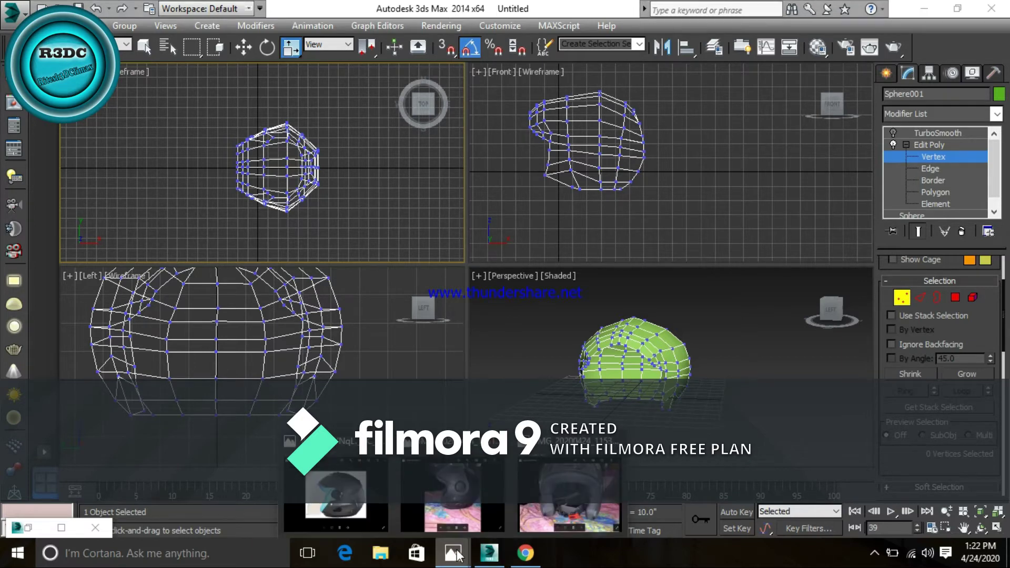
left_click(336, 494)
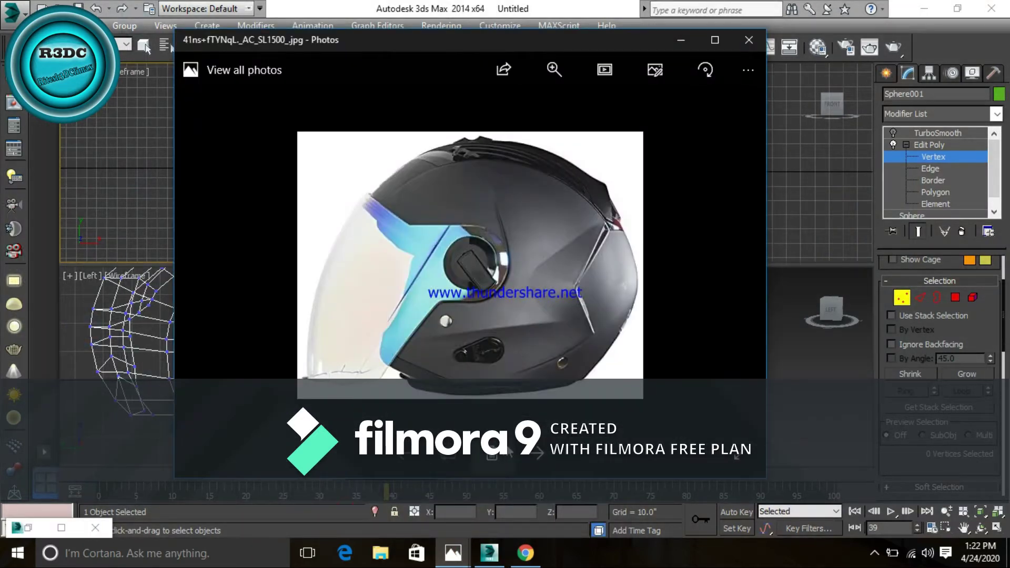
key("Right")
key("Right")
key("Right")
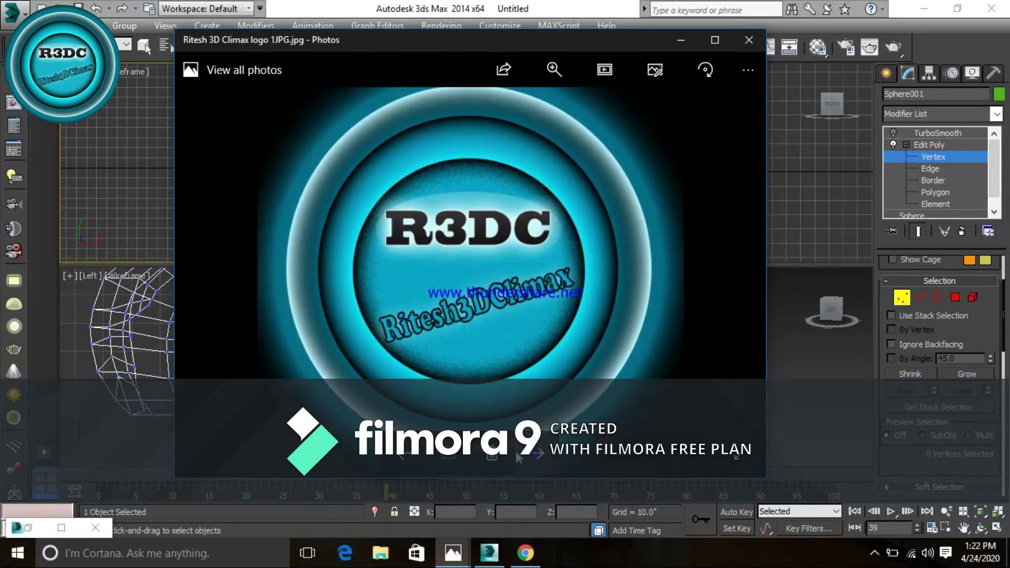
key("Left")
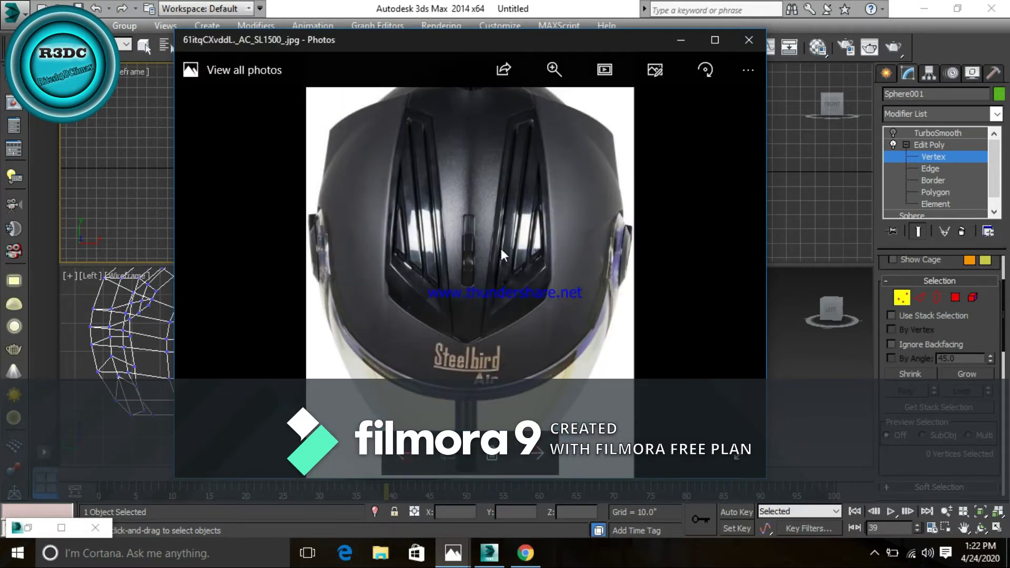
left_click(491, 211)
Step: Return to 3ds Max and zoom the Top view in on the helmet
left_click(502, 560)
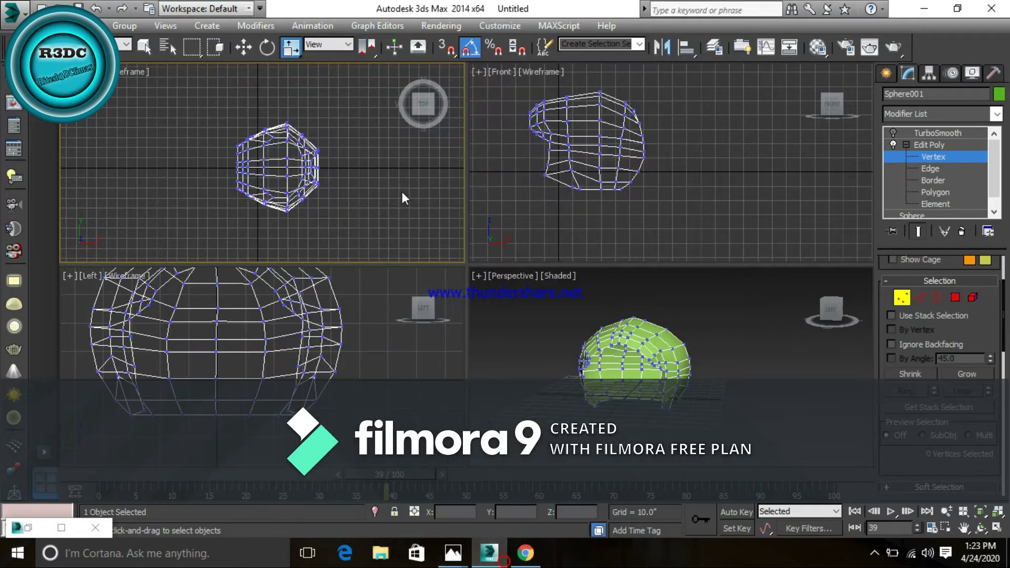
scroll(320, 147, "up", 2)
scroll(308, 159, "up", 2)
scroll(309, 158, "up", 2)
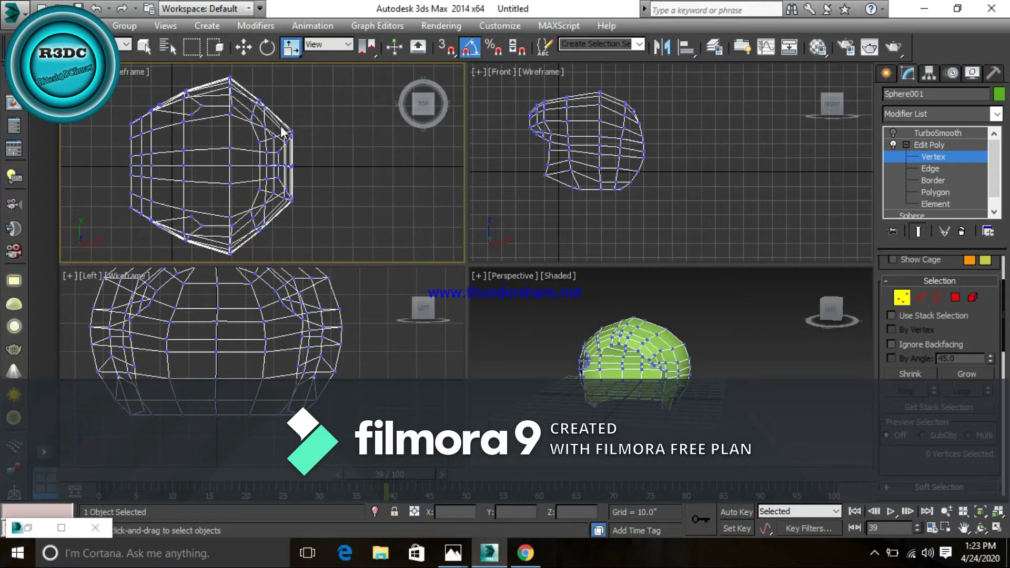
scroll(272, 109, "up", 2)
scroll(272, 109, "up", 2)
scroll(262, 126, "up", 1)
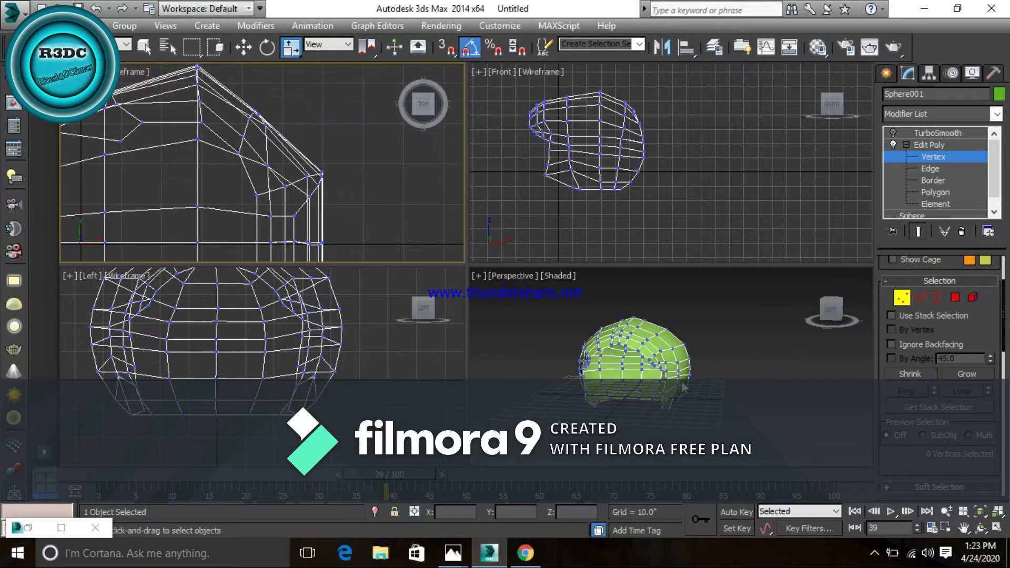
Step: Orbit and zoom the Perspective view to a close-up of the vertex cage
mouse_move(687, 370)
middle_mouse_down("alt")
mouse_move(539, 312)
mouse_move(508, 348)
mouse_move(448, 345)
mouse_move(445, 355)
middle_mouse_up("alt")
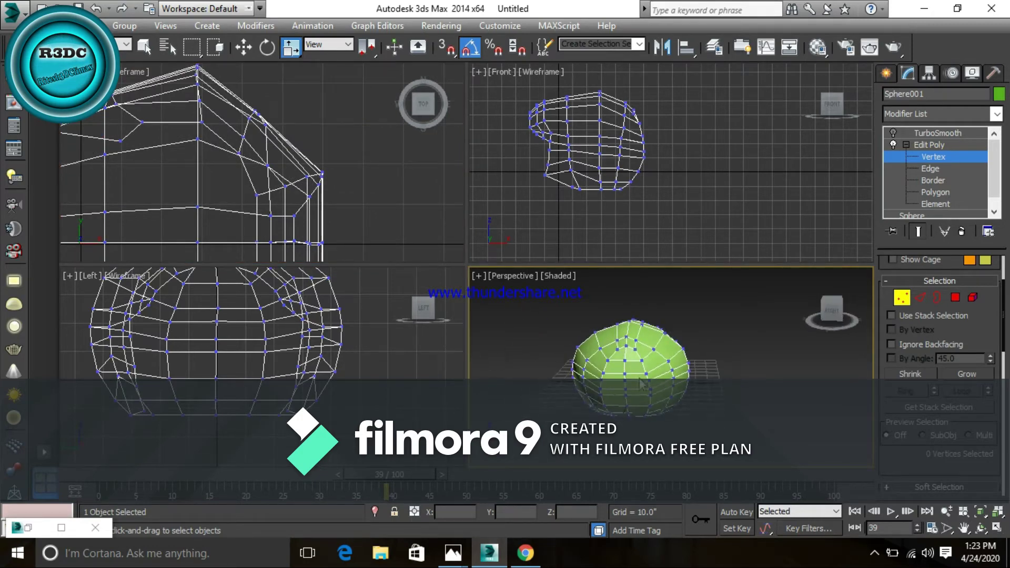
mouse_move(656, 390)
middle_mouse_down("alt")
mouse_move(646, 389)
mouse_move(695, 365)
middle_mouse_up("alt")
scroll(693, 359, "up", 5)
scroll(690, 357, "up", 3)
scroll(652, 388, "down", 6)
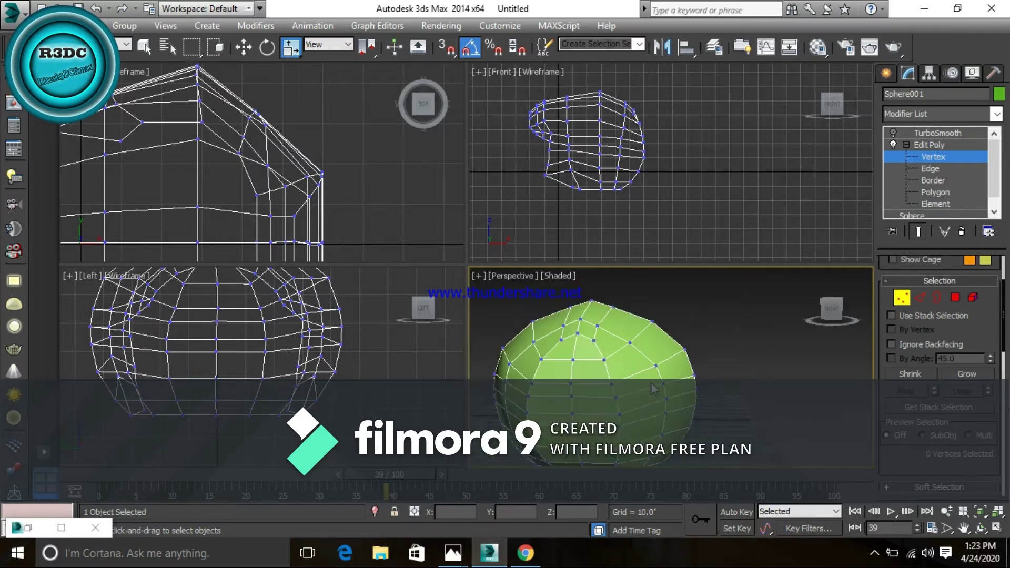
middle_click_drag(675, 409, 684, 411, "alt")
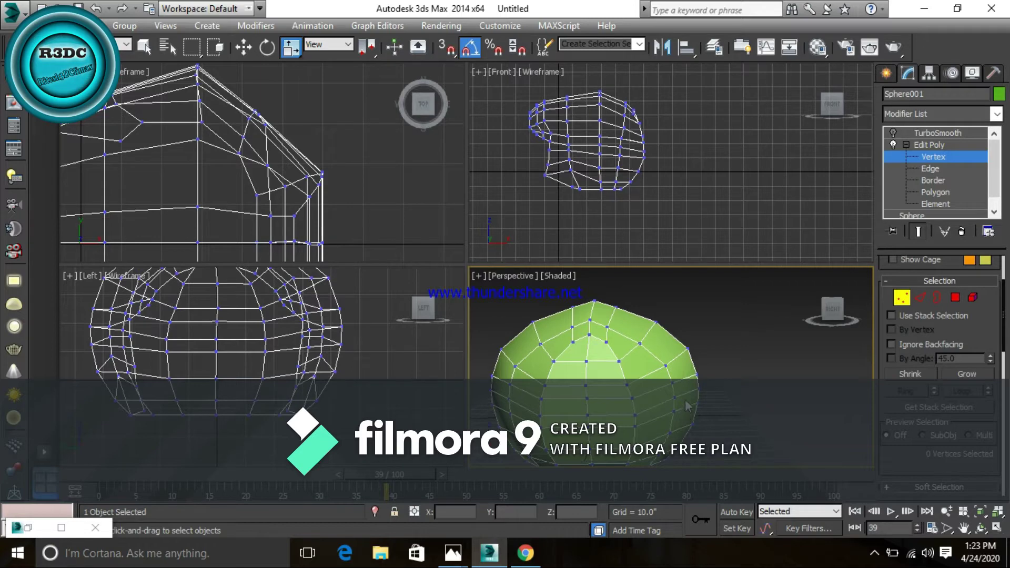
scroll(684, 405, "up", 2)
scroll(676, 381, "up", 3)
scroll(671, 368, "up", 1)
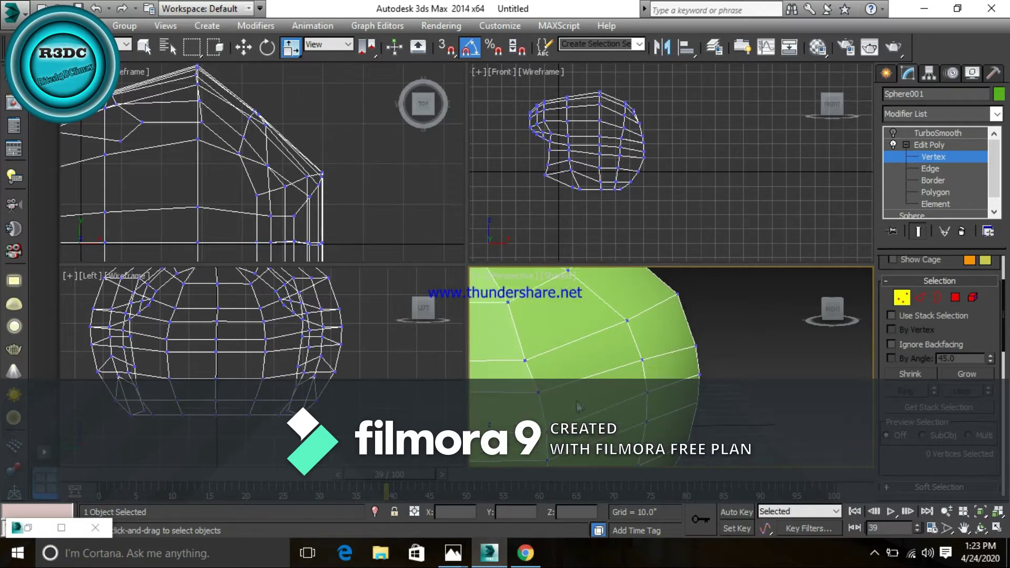
mouse_move(453, 553)
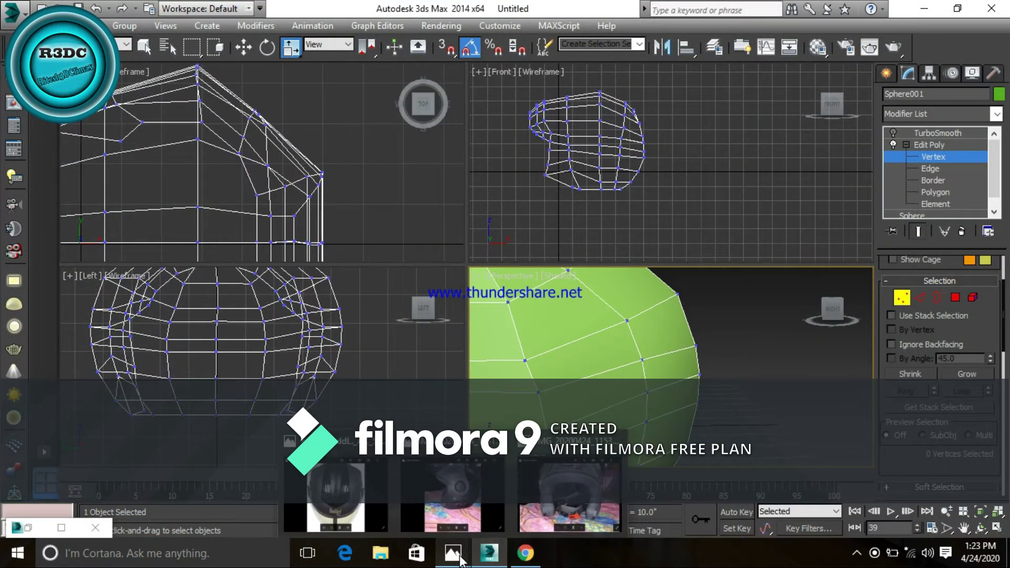
left_click(352, 502)
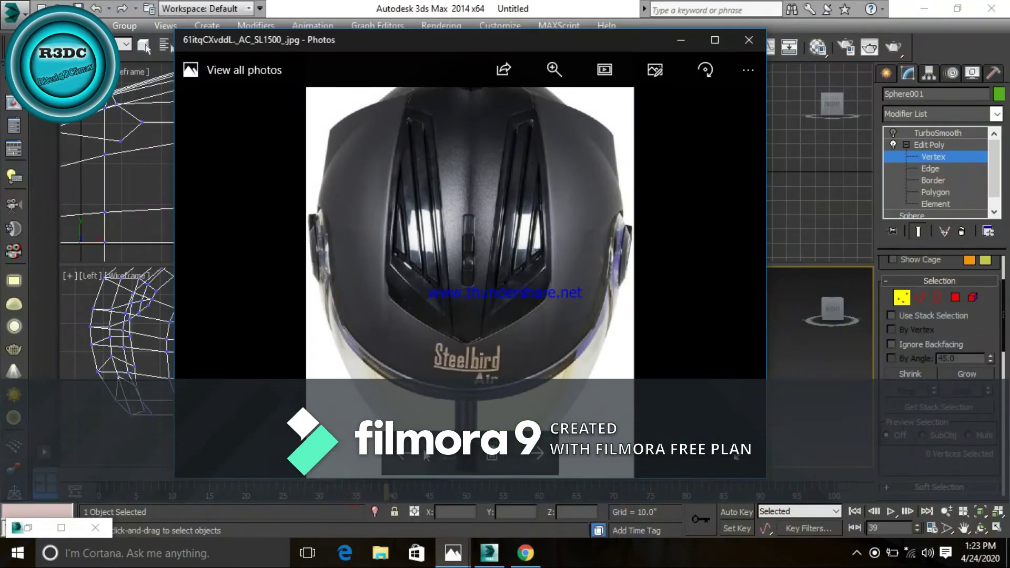
key("Right")
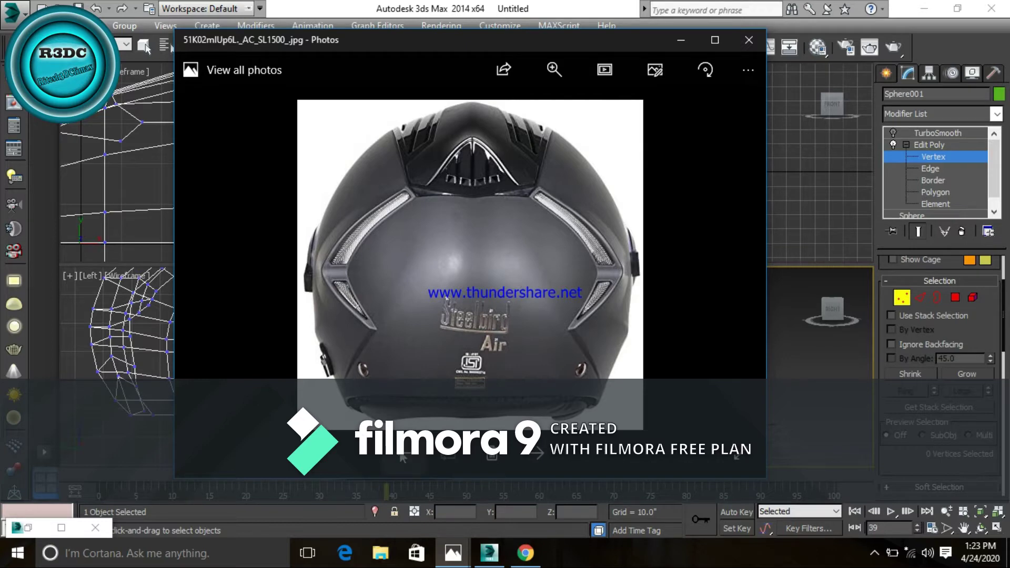
left_click(680, 40)
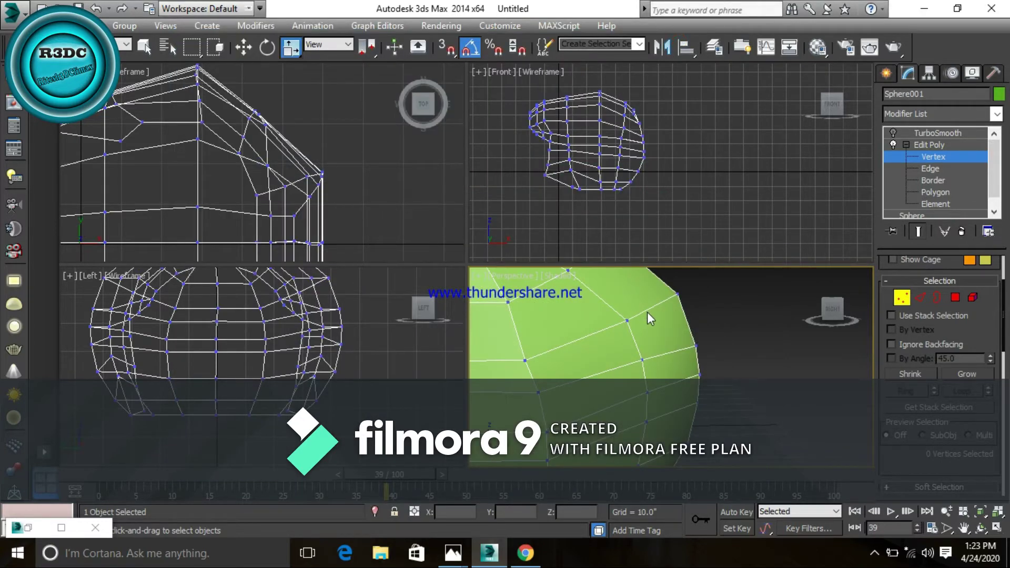
Step: Exit vertex level and raise the whole sphere upward in the Front view
scroll(651, 343, "down", 3)
scroll(651, 343, "down", 3)
middle_click_drag(599, 350, 672, 403)
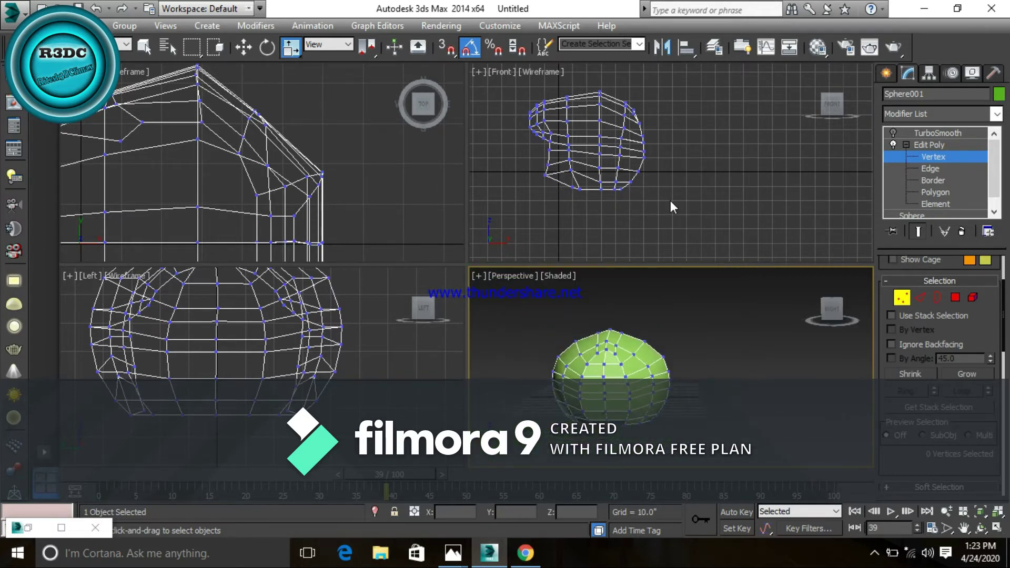
middle_click_drag(670, 202, 709, 223)
left_click(905, 295)
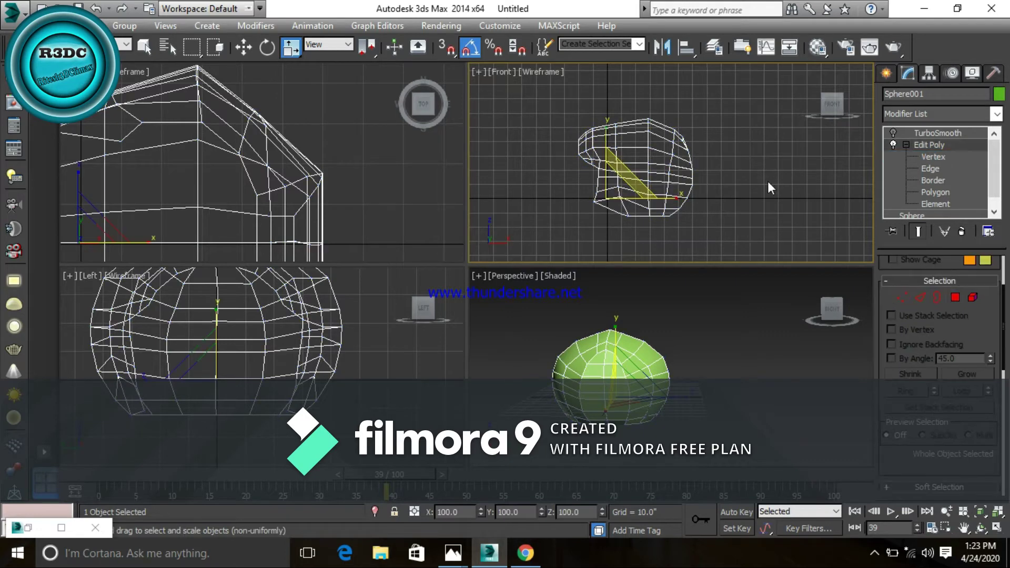
key("w")
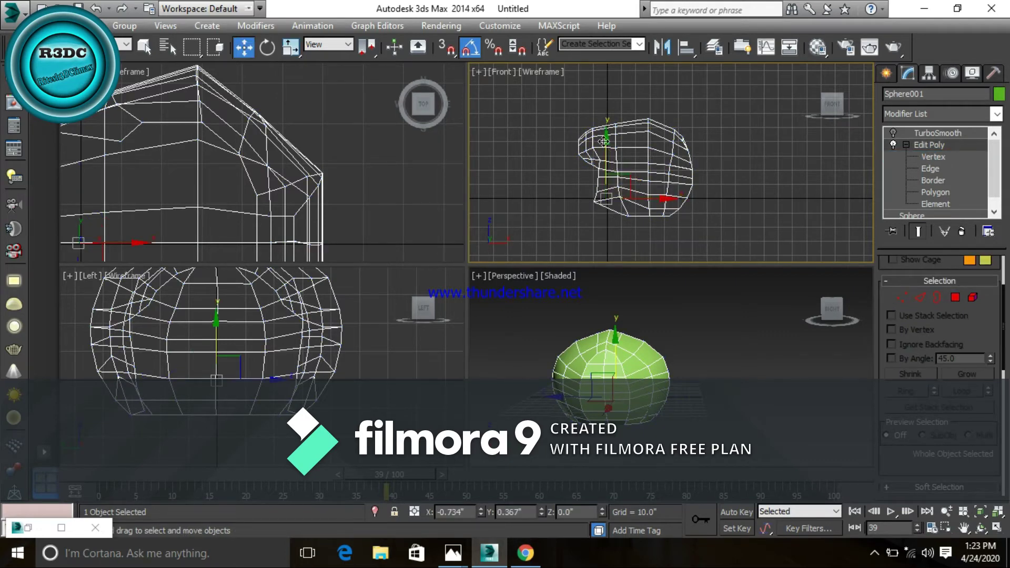
left_click_drag(605, 143, 623, 122)
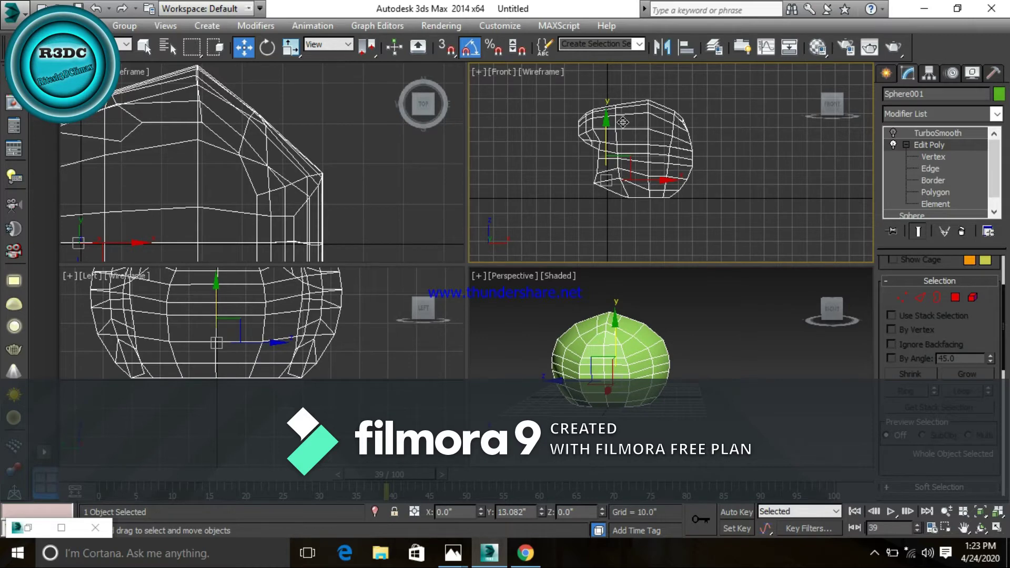
Step: Maximise the Left view and nudge the sphere slightly down and sideways
right_click(213, 414)
key("alt+w")
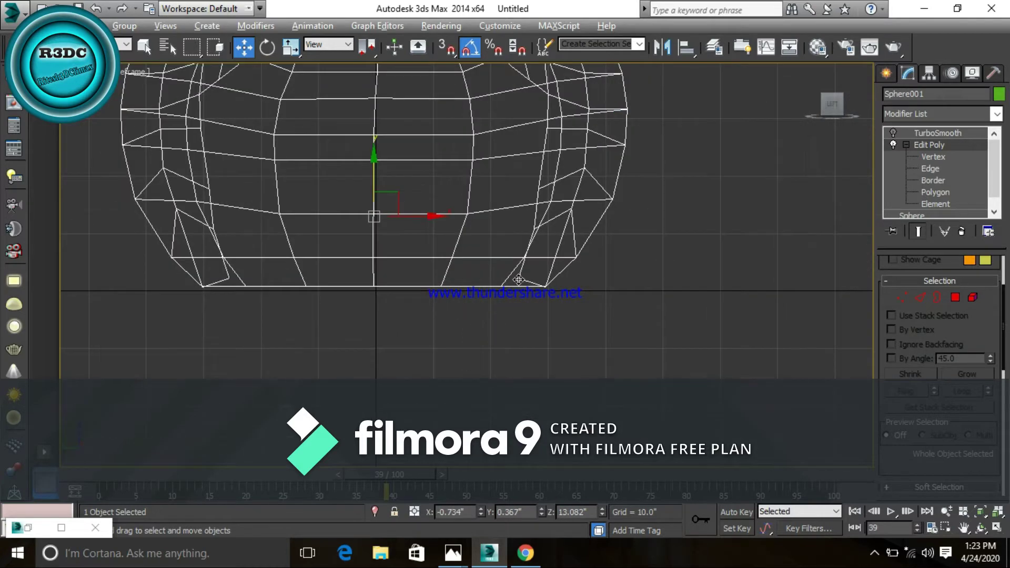
scroll(494, 323, "down", 4)
scroll(525, 332, "down", 1)
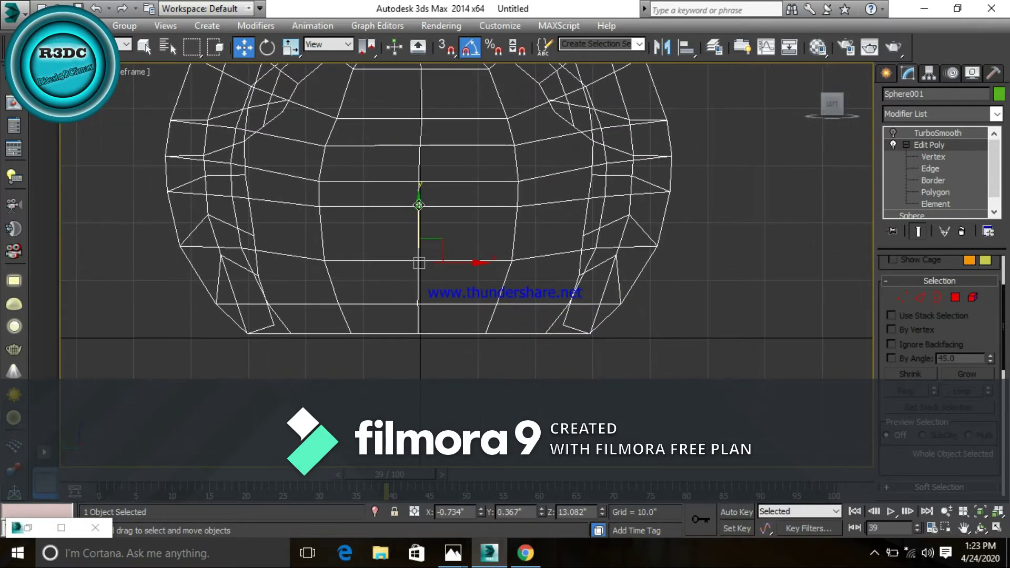
left_click_drag(419, 205, 419, 210)
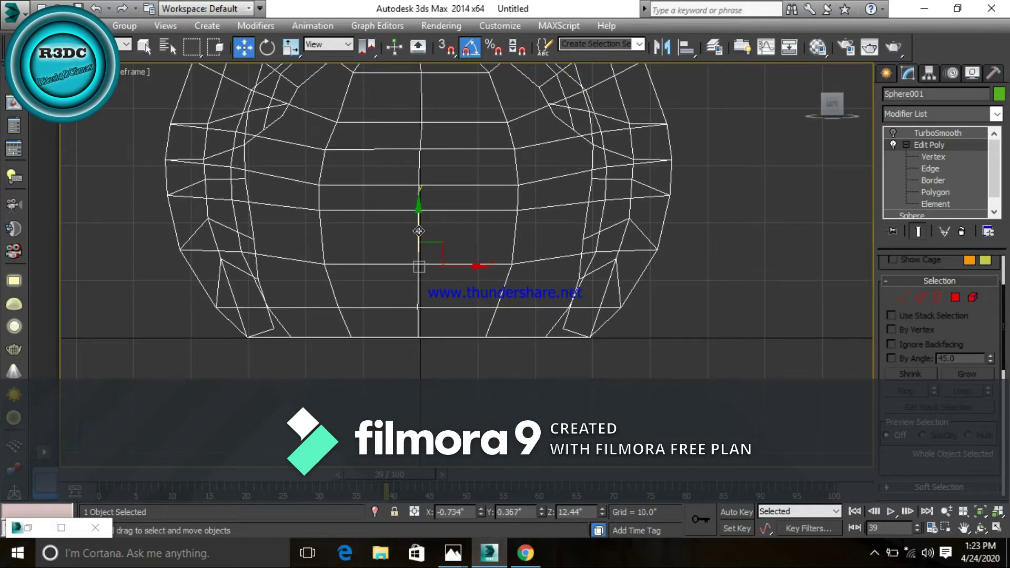
left_click_drag(473, 264, 477, 266)
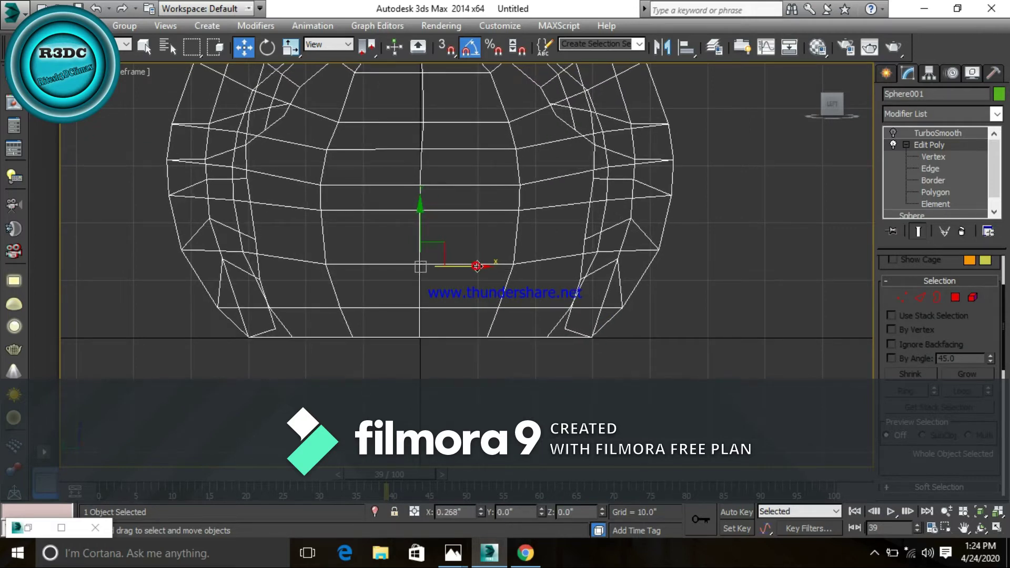
scroll(476, 266, "up", 2)
Step: Slide the sphere along X in four-view layout to about X -22.08, Z 12.44
key("alt+w")
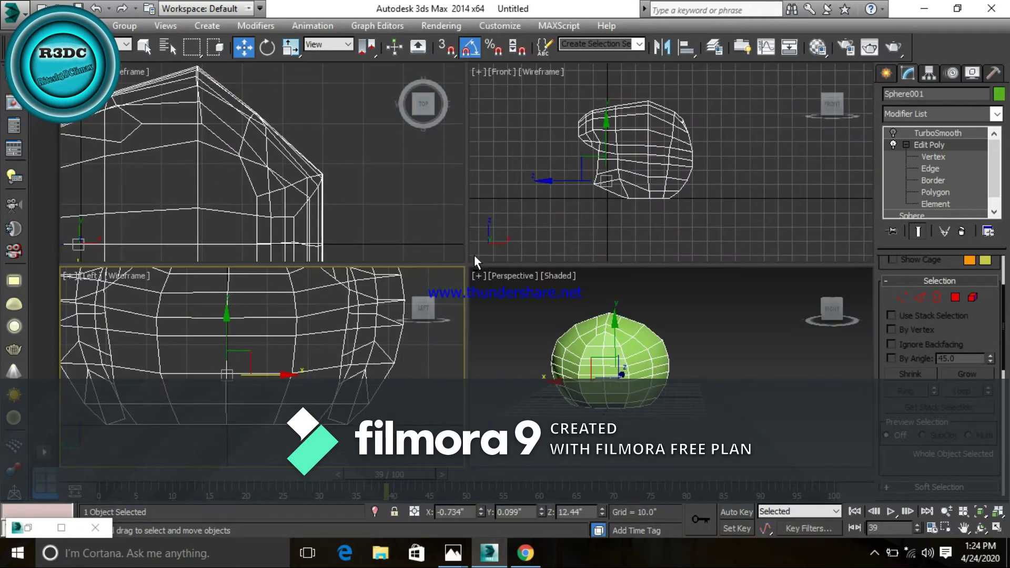
scroll(339, 190, "down", 3)
scroll(342, 198, "down", 3)
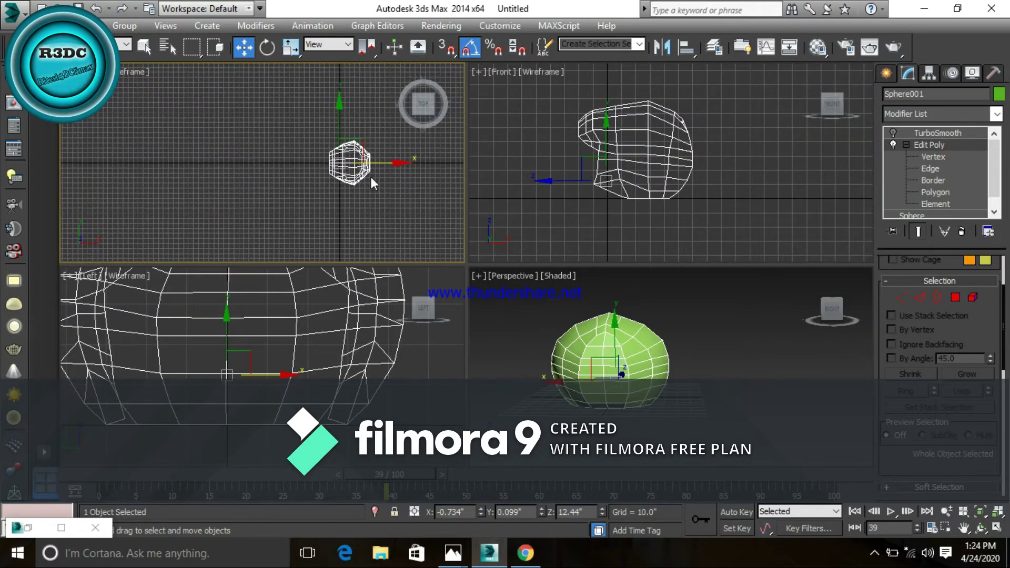
scroll(371, 177, "up", 2)
left_click_drag(369, 169, 341, 177)
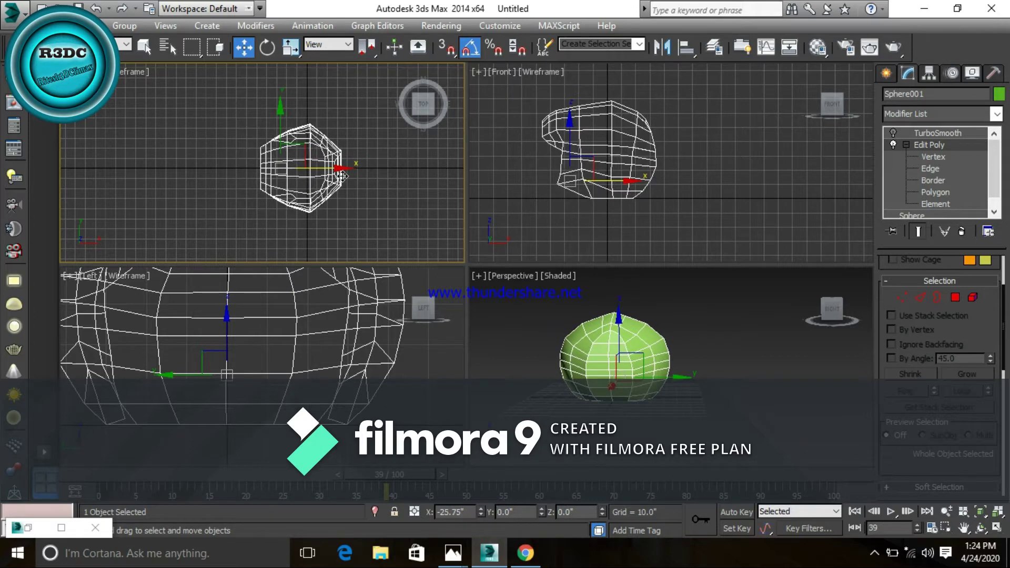
left_click_drag(342, 176, 346, 176)
left_click_drag(578, 356, 641, 392)
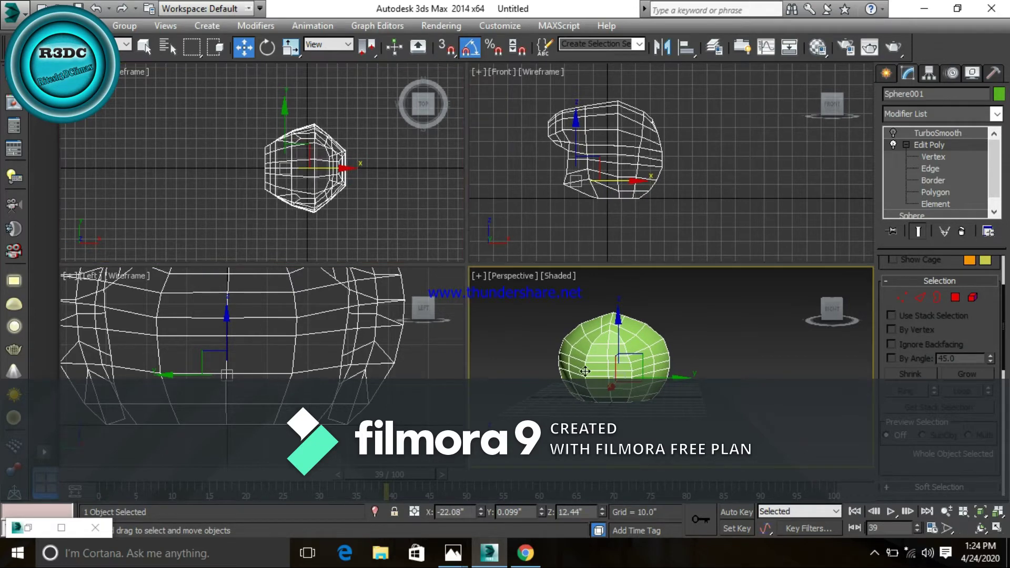
key("alt+w")
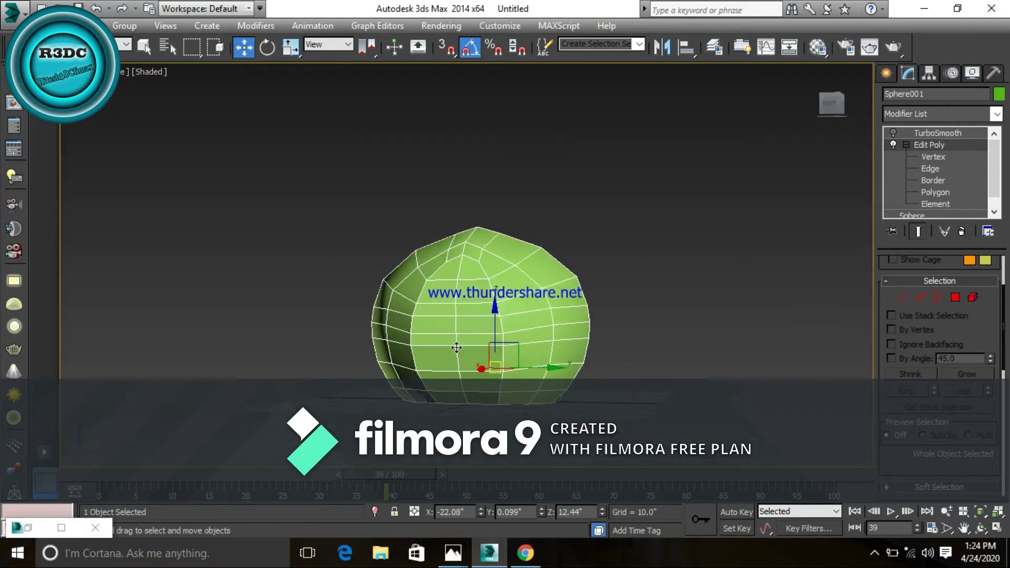
Step: Enter Vertex mode and select four vertices down the sphere's left side
mouse_move(456, 365)
middle_mouse_down("alt")
mouse_move(447, 342)
mouse_move(399, 338)
middle_mouse_up("alt")
scroll(441, 333, "up", 3)
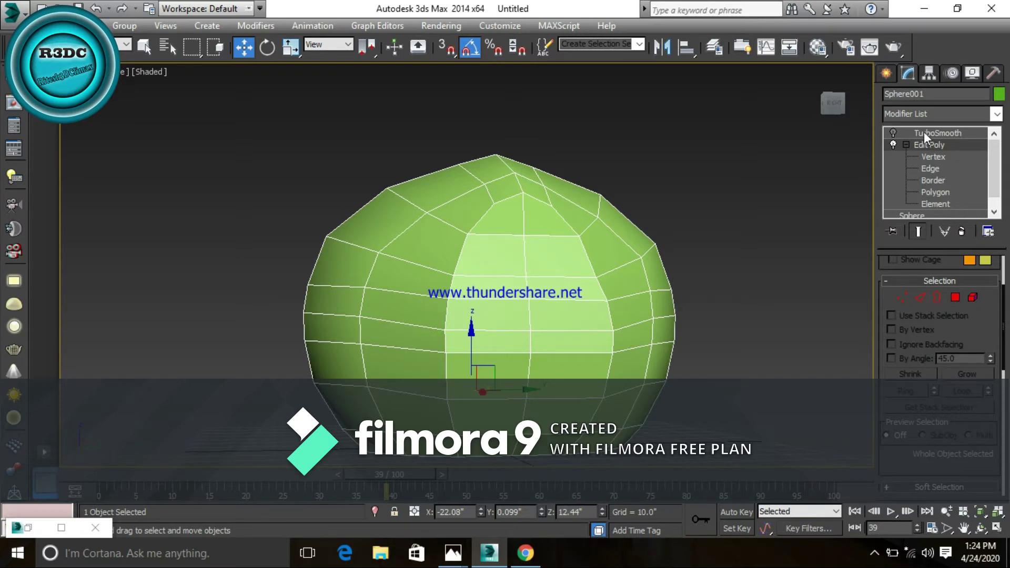
left_click(927, 157)
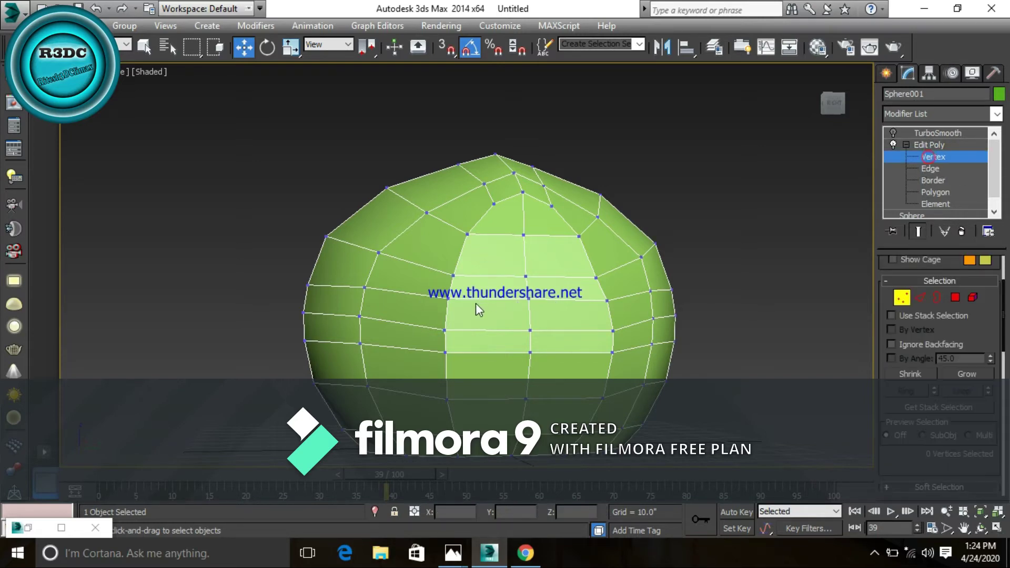
middle_click_drag(415, 284, 415, 273)
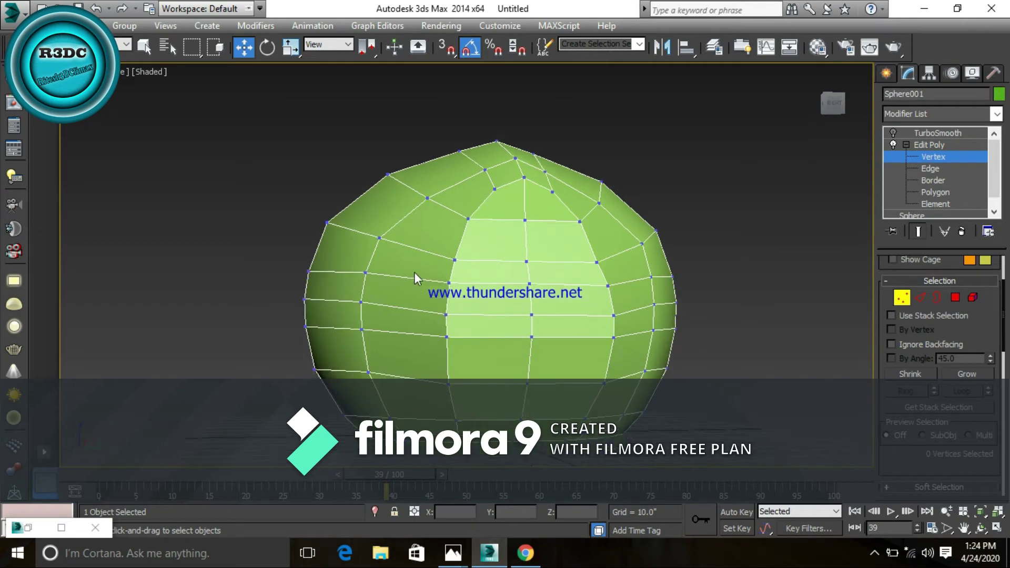
left_click(380, 238)
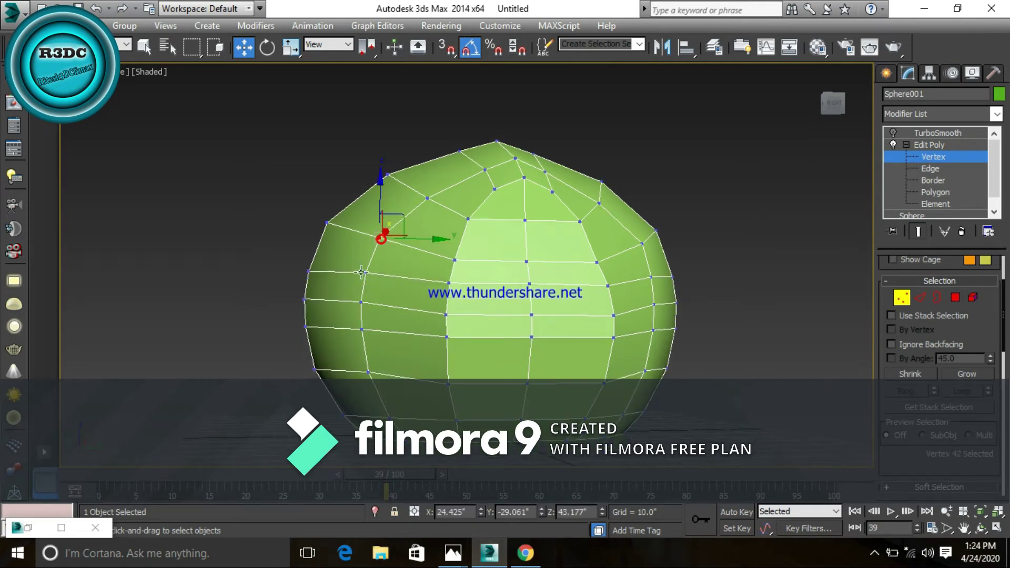
left_click(365, 273, "ctrl")
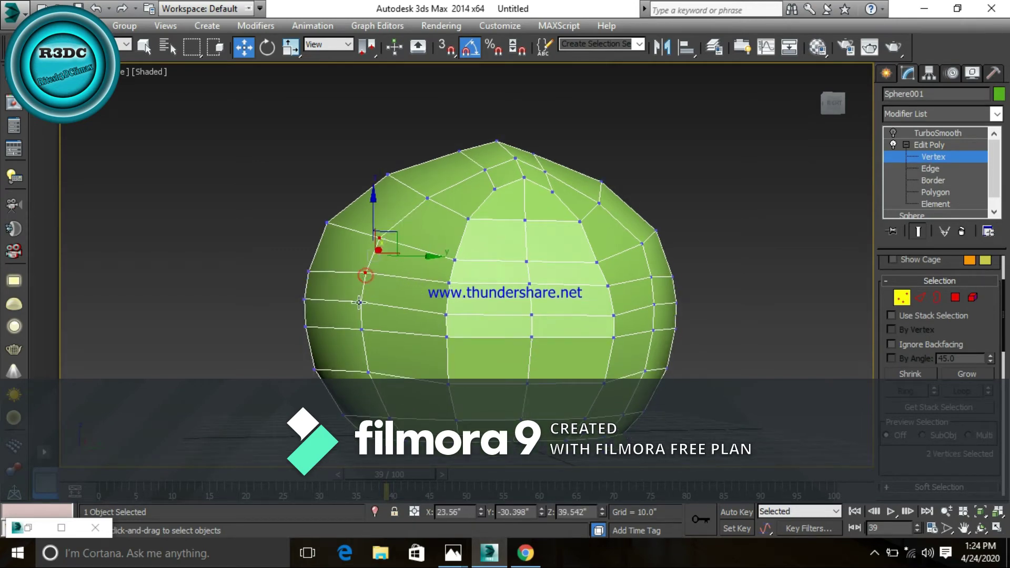
left_click(362, 330, "ctrl")
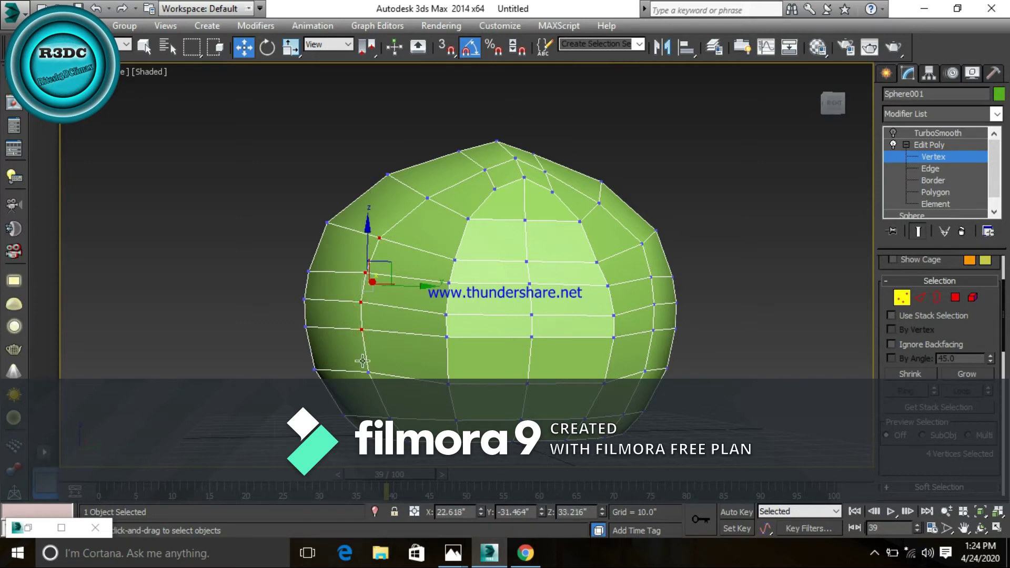
left_click(368, 373, "ctrl")
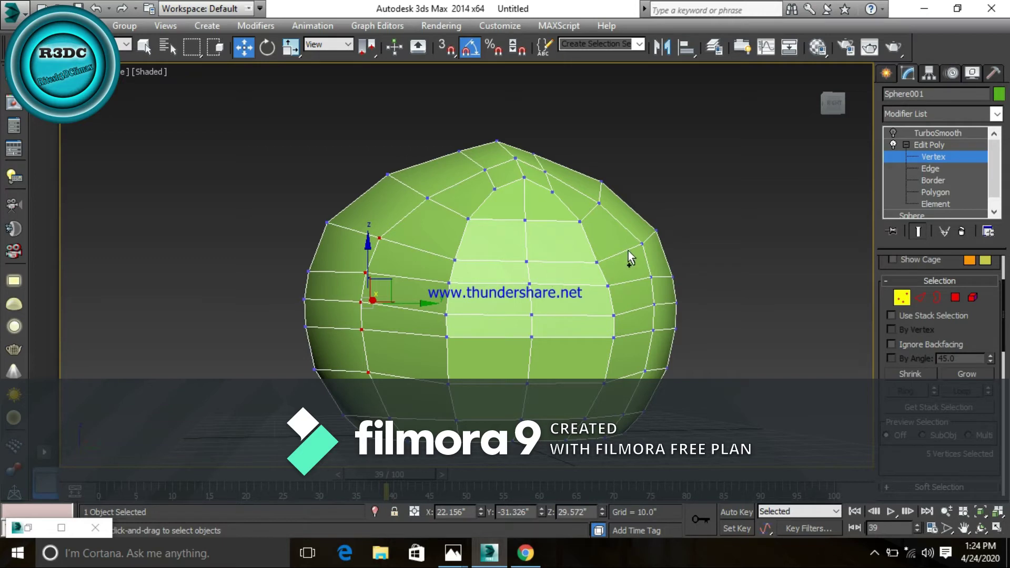
Step: Add five right-side vertices, bringing the selection to ten
left_click(641, 244, "ctrl")
left_click(651, 277, "ctrl")
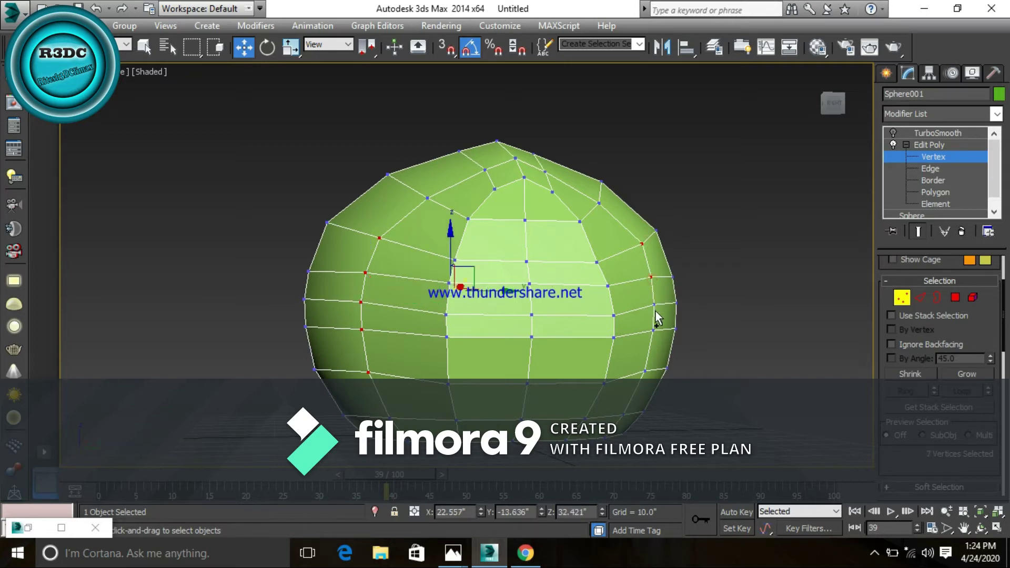
left_click(654, 306, "ctrl")
left_click(654, 331, "ctrl")
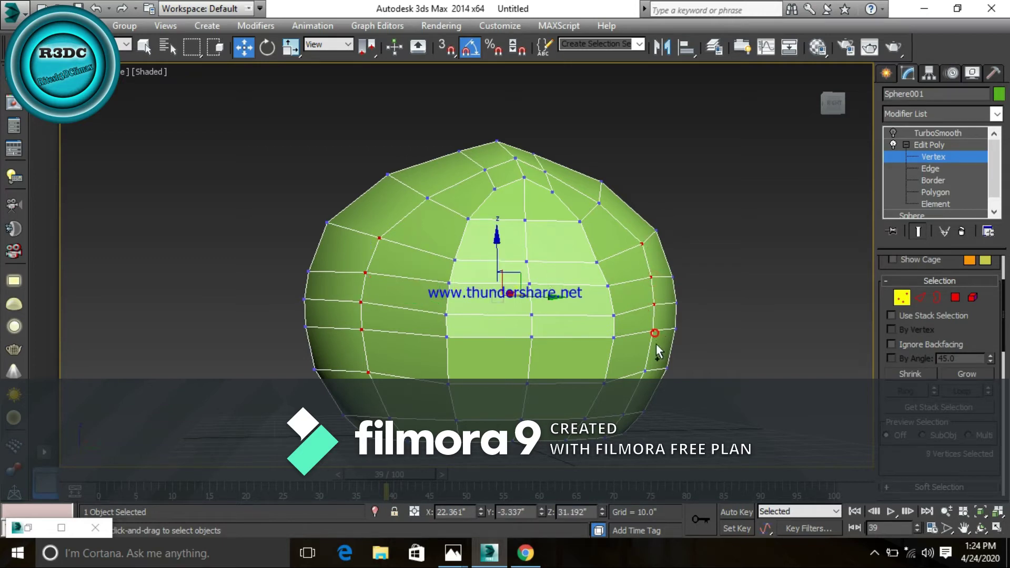
left_click(646, 373, "ctrl")
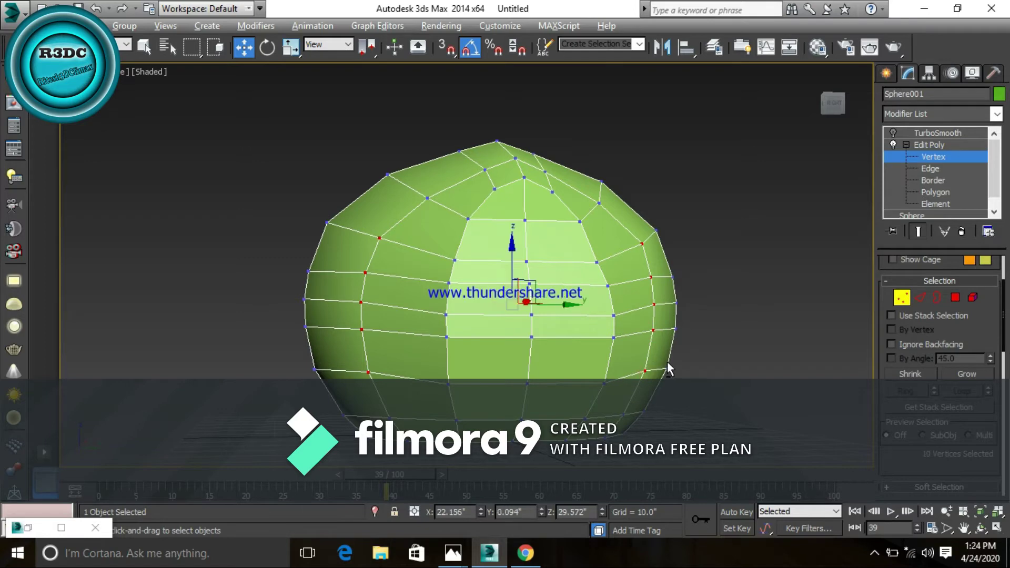
middle_click_drag(667, 361, 591, 372, "alt")
Step: Compare the sphere's shape against the helmet reference photo
scroll(636, 323, "down", 5)
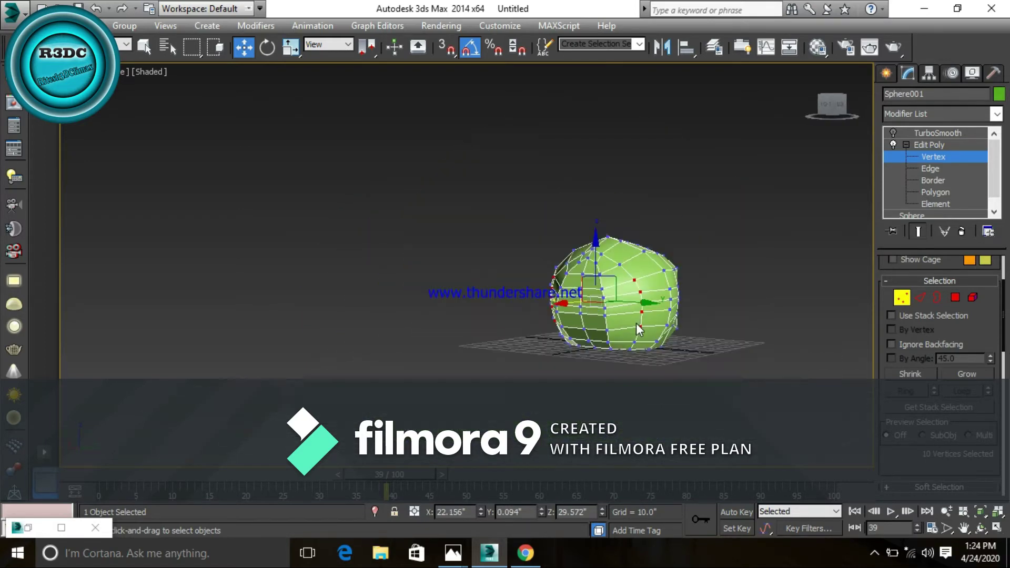
middle_click_drag(636, 323, 642, 323, "alt")
scroll(632, 317, "up", 5)
scroll(622, 318, "down", 1)
scroll(622, 318, "down", 4)
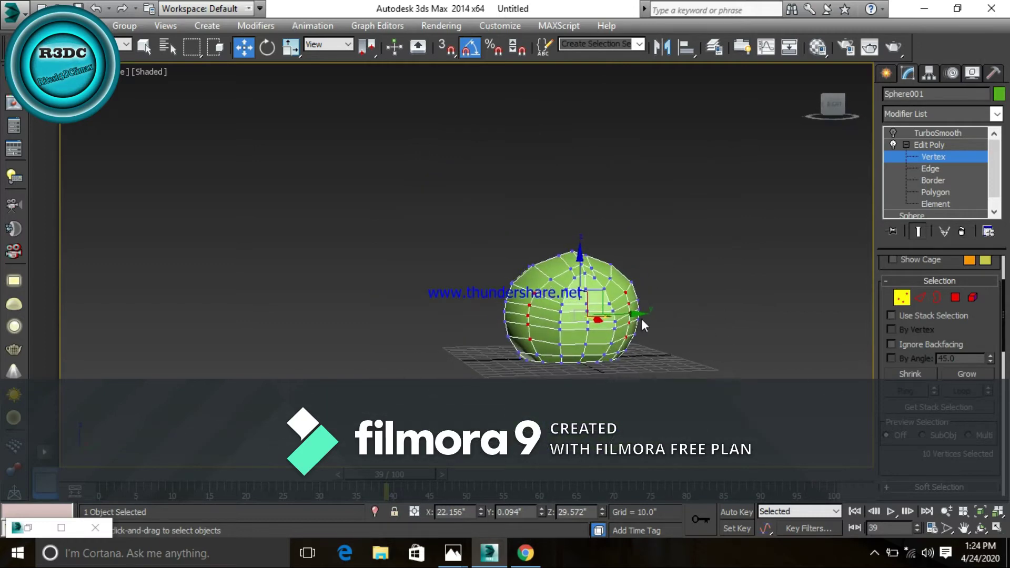
scroll(641, 323, "up", 1)
scroll(636, 321, "up", 2)
scroll(631, 320, "up", 1)
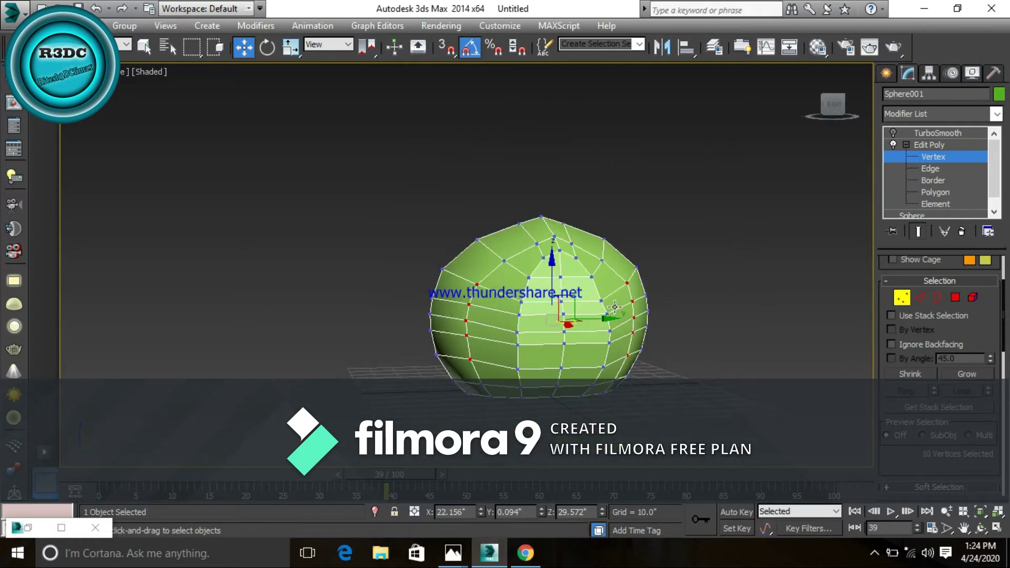
key("alt+Tab")
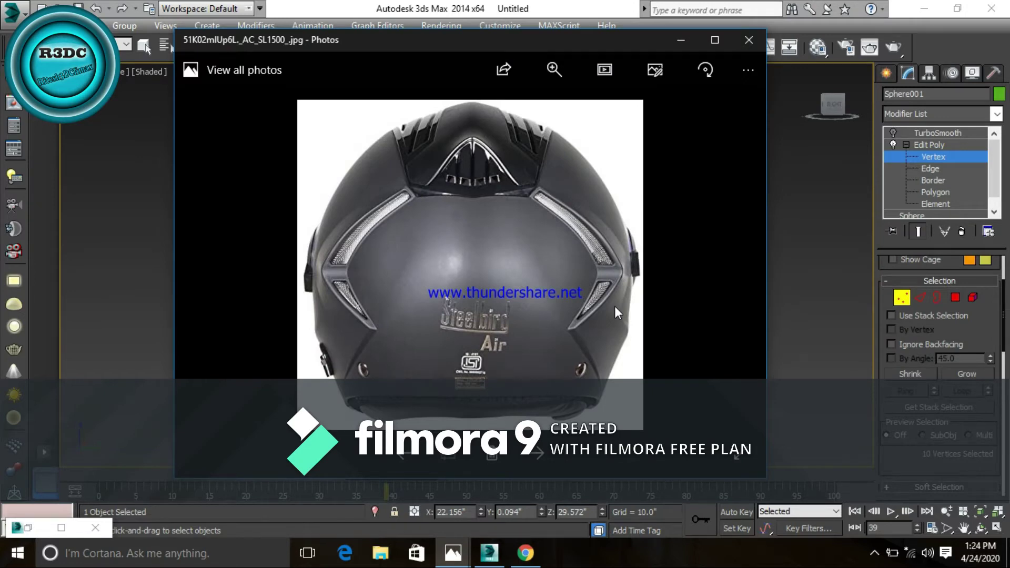
key("alt+Tab")
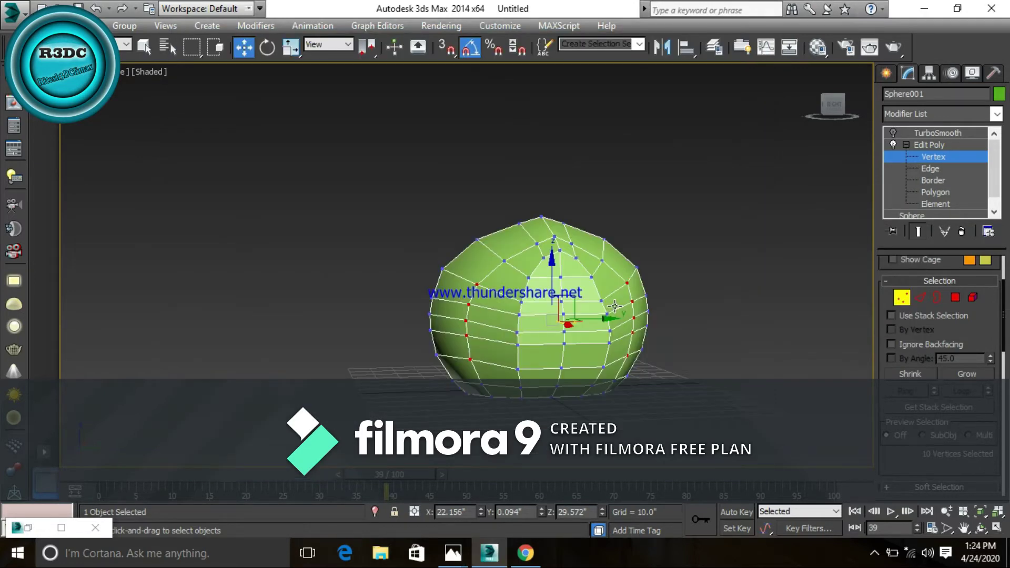
key("alt+Tab")
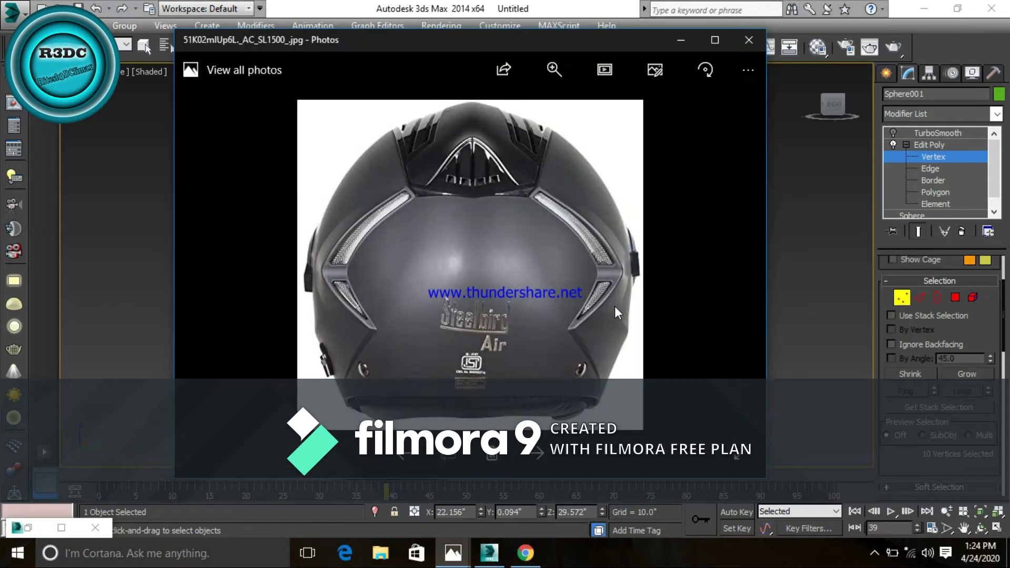
key("alt+Tab")
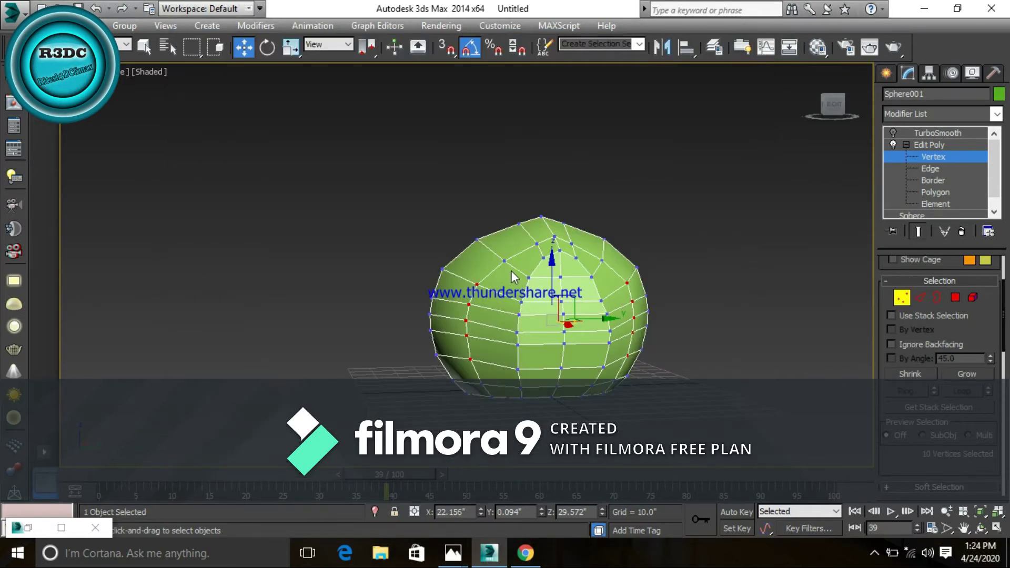
Step: Add two upper vertices for twelve selected, then recheck the reference photo
left_click(504, 261, "ctrl")
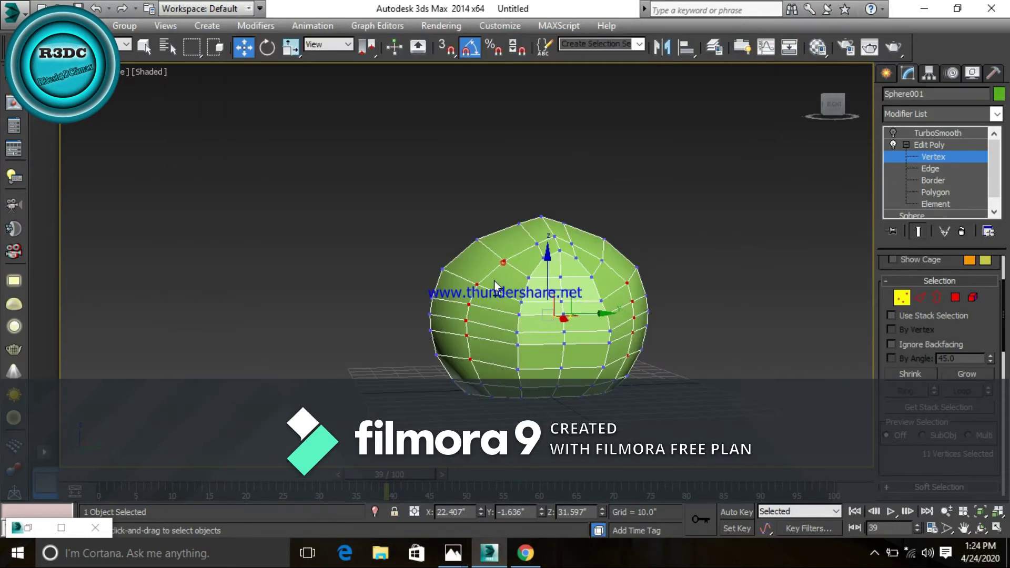
left_click(601, 260, "ctrl")
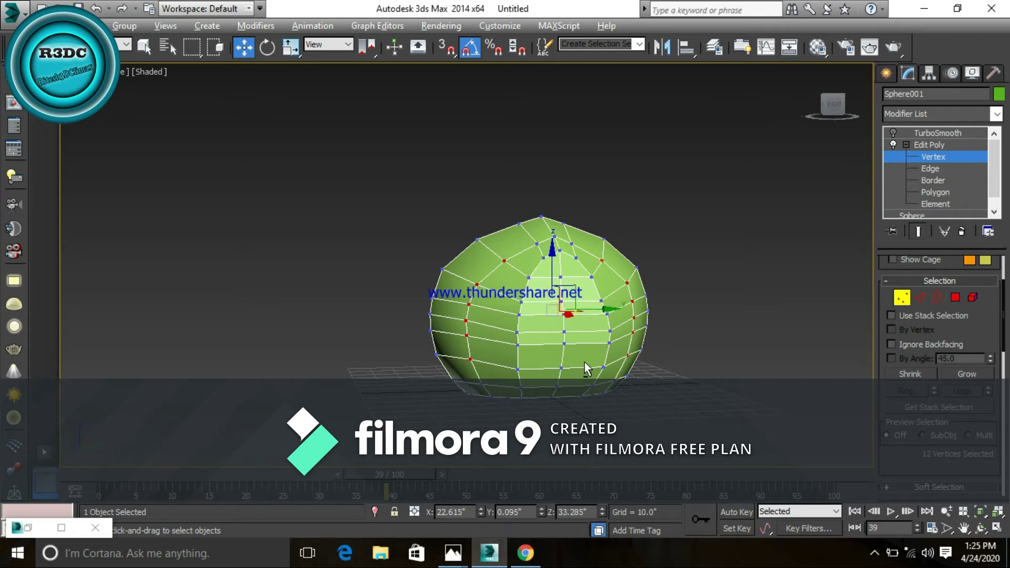
key("alt+Tab")
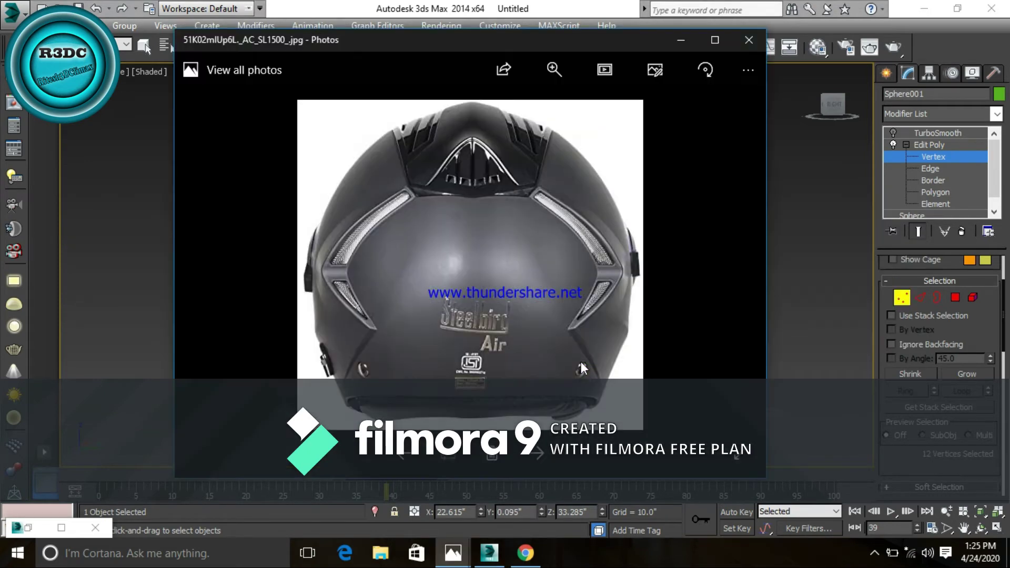
key("alt+Tab")
key("alt+Tab")
key("alt+Tab")
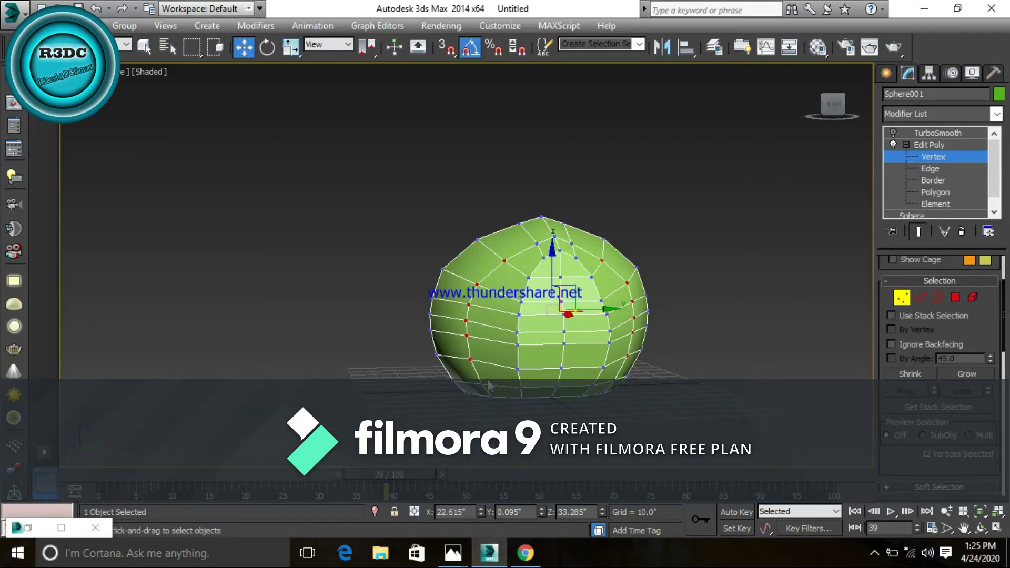
middle_click_drag(595, 347, 601, 354, "alt")
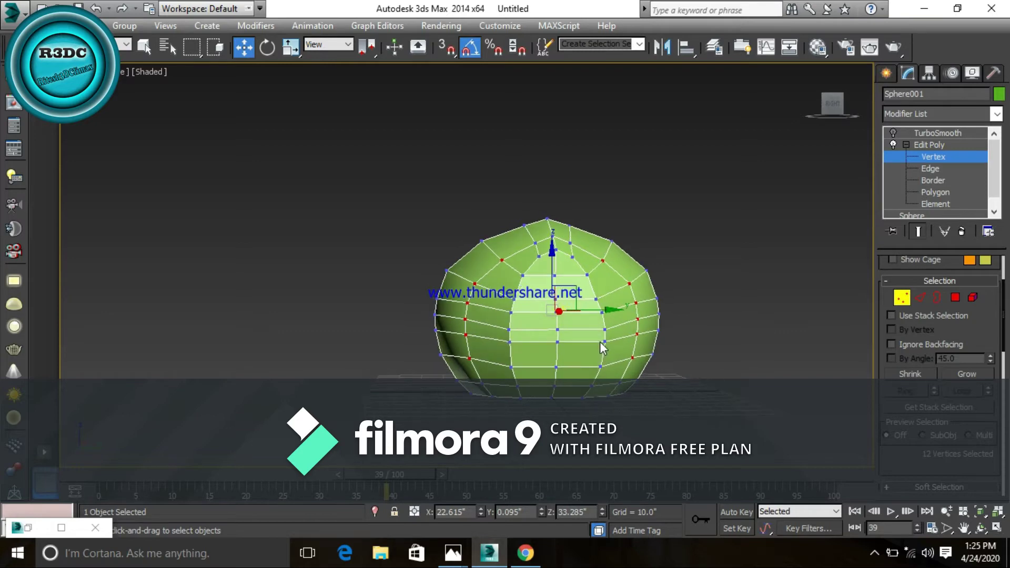
Step: Recheck the reference photo, clear the vertex selection and restore the four-view layout
scroll(600, 342, "up", 3)
scroll(594, 343, "down", 3)
scroll(605, 356, "down", 1)
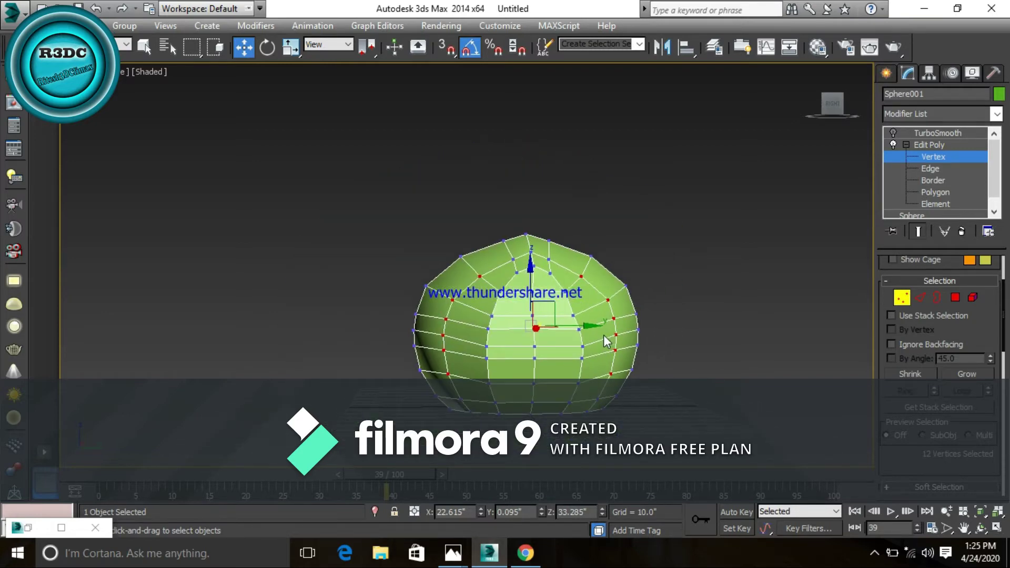
key("alt+Tab")
key("alt+Tab")
middle_click_drag(522, 352, 468, 340, "alt")
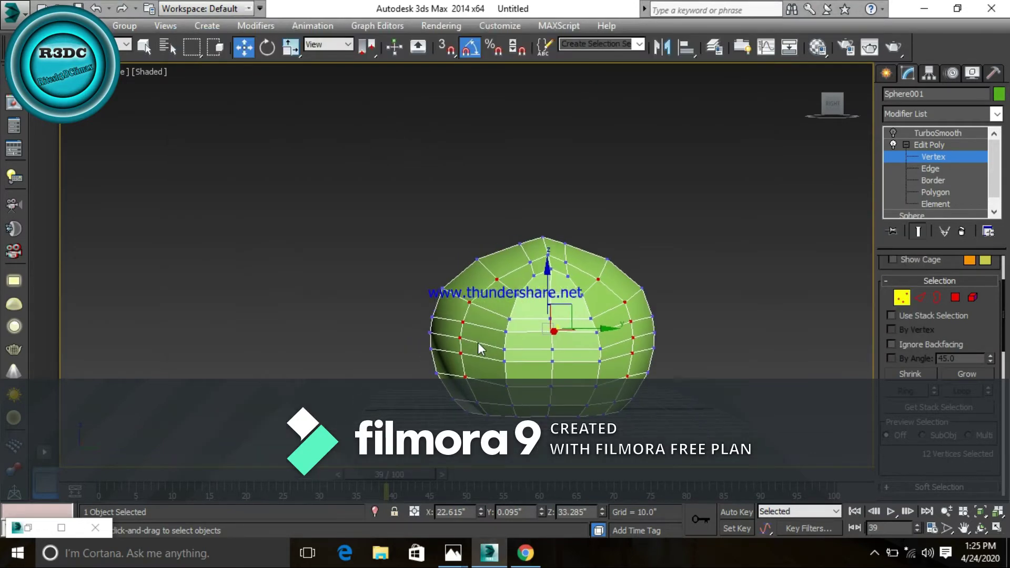
key("alt+Tab")
key("alt+Tab")
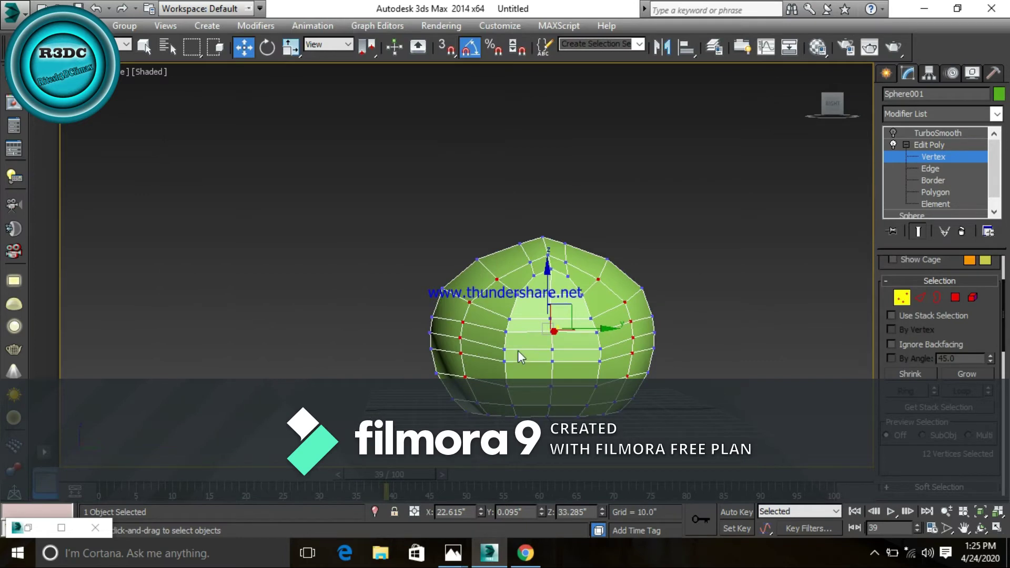
key("alt+w")
key("alt+w")
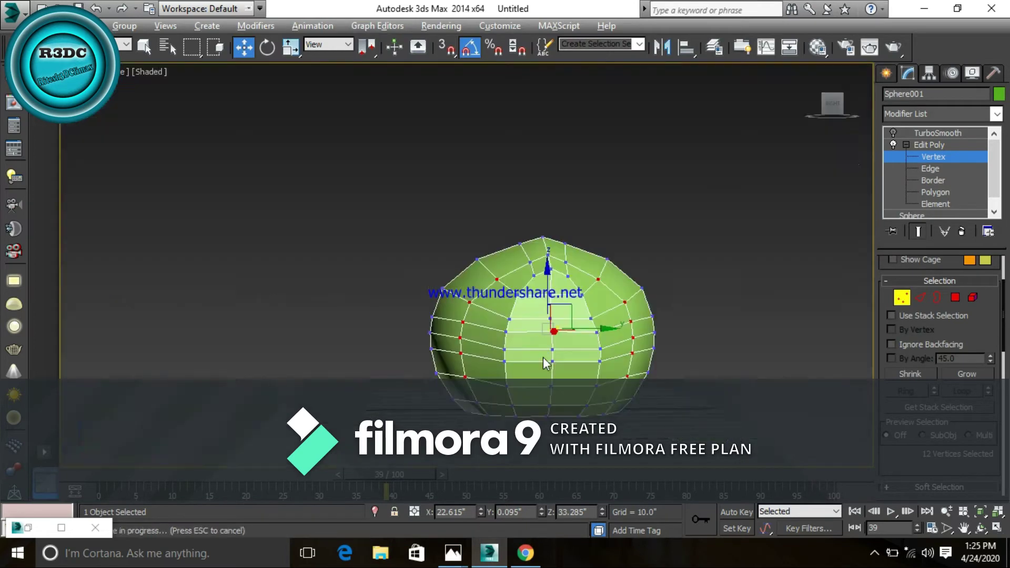
middle_click_drag(507, 342, 589, 343)
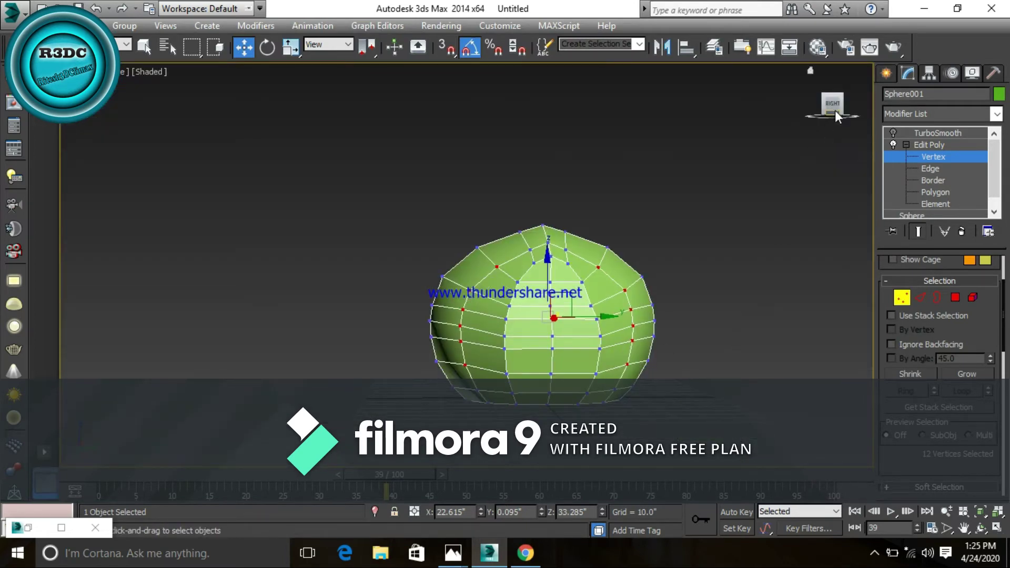
left_click(716, 354)
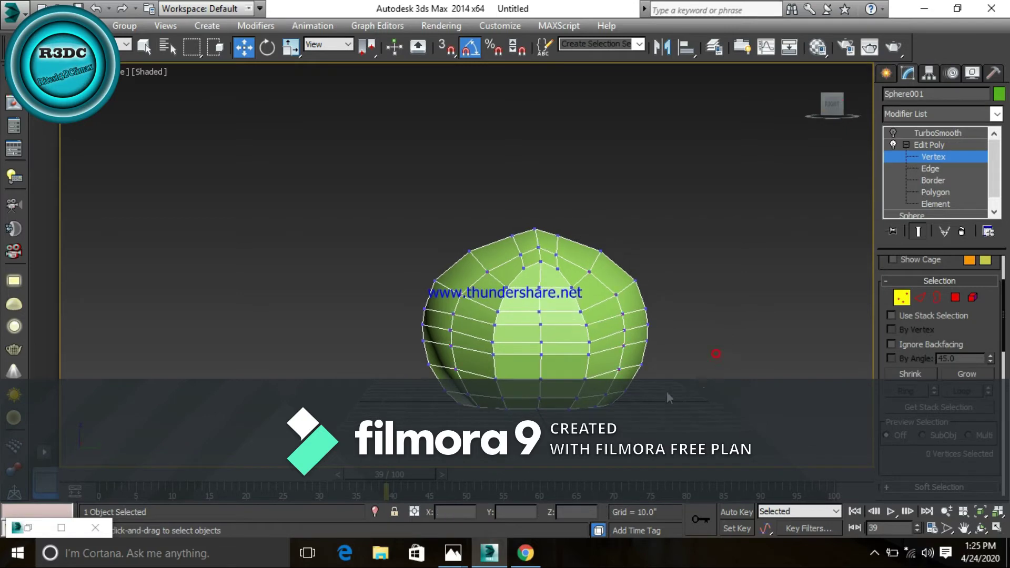
middle_click_drag(667, 390, 650, 355)
scroll(586, 306, "up", 3)
Step: Zoom the Left view out to fit the sphere and show it with Facets shading
key("alt+w")
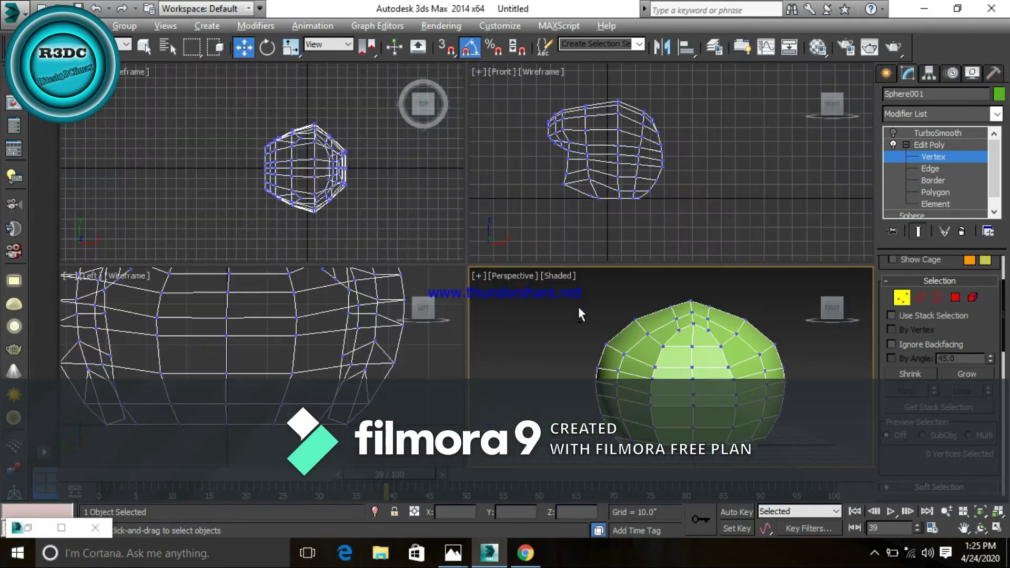
scroll(455, 357, "down", 3)
scroll(368, 363, "down", 3)
scroll(314, 365, "down", 3)
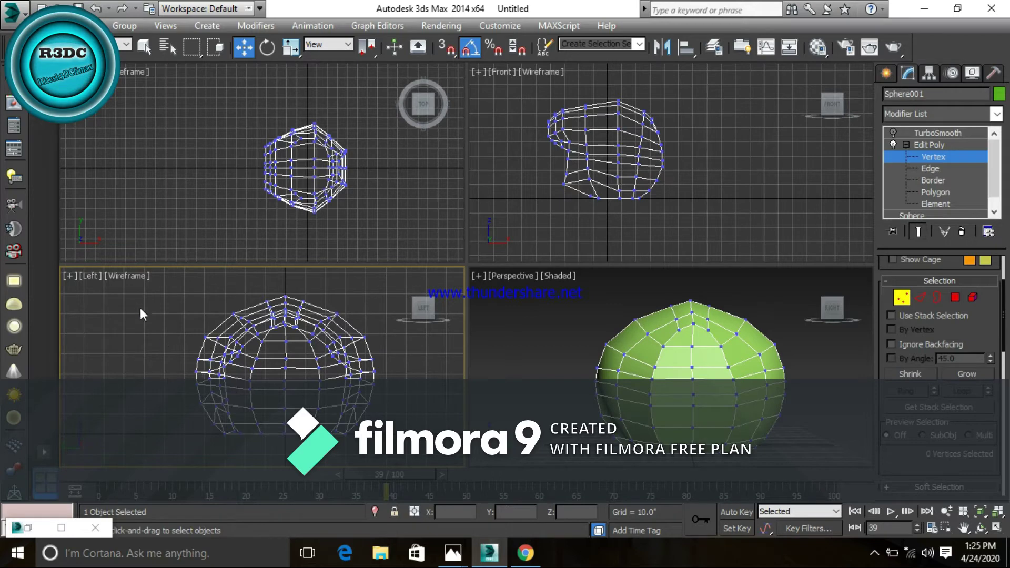
left_click(125, 279)
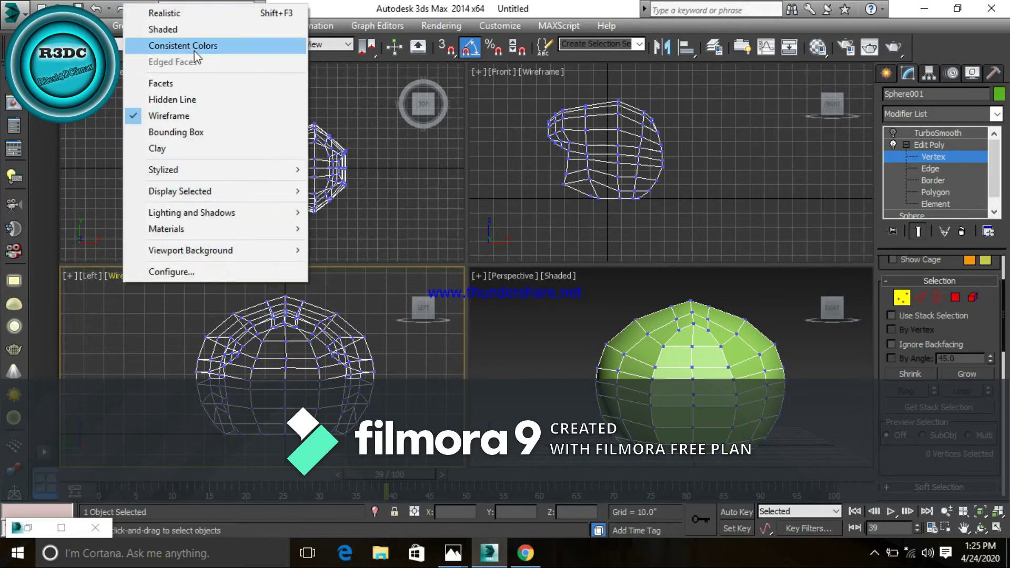
left_click(167, 81)
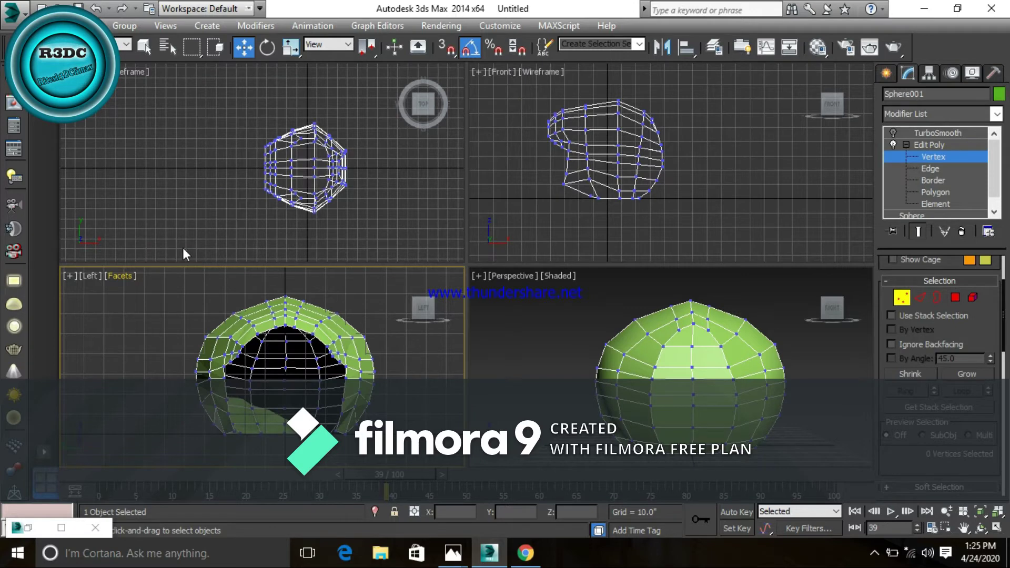
Step: Try Smooth shading in the Left view, then set it back to Wireframe
left_click(122, 277)
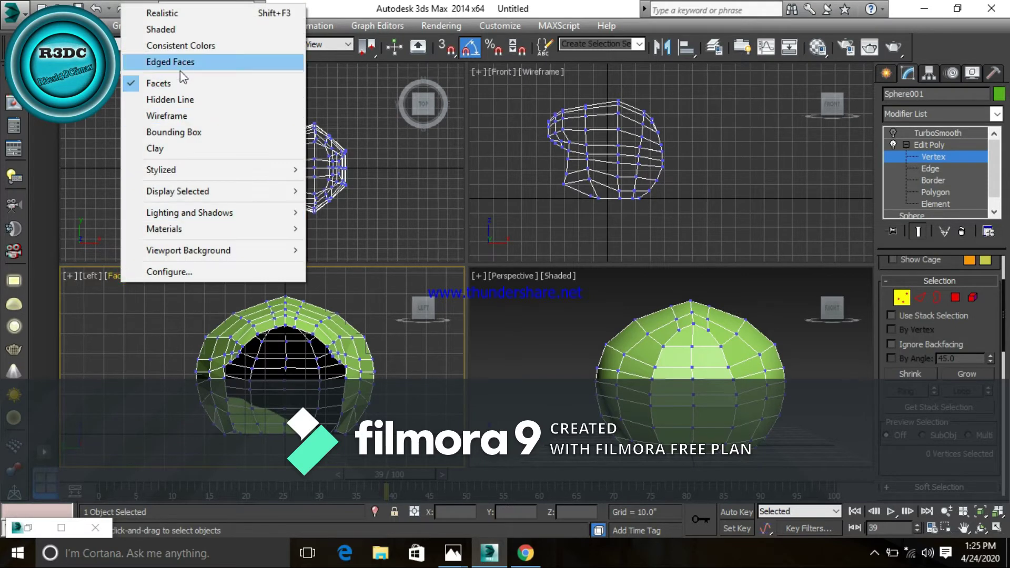
left_click(193, 31)
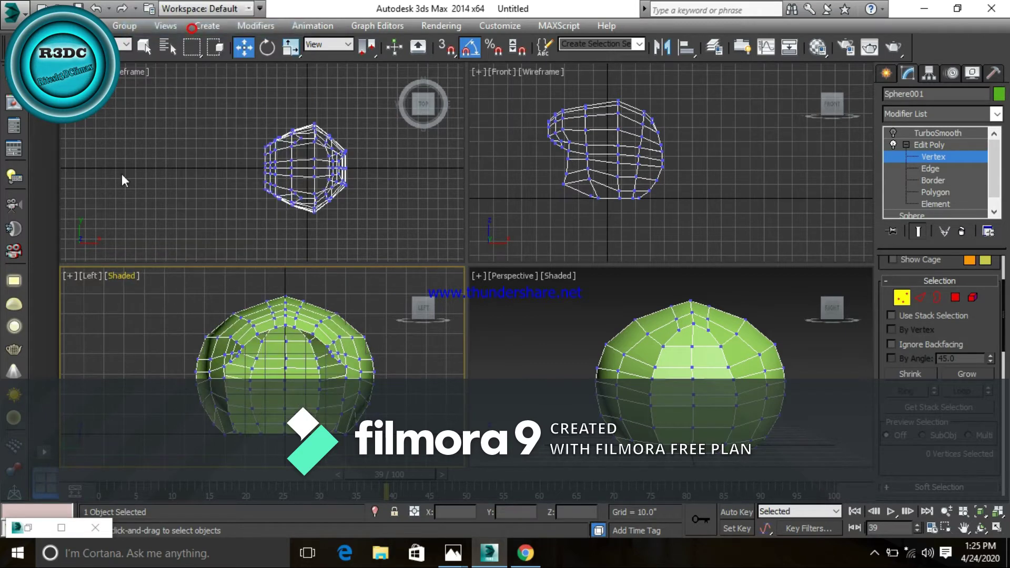
left_click(123, 280)
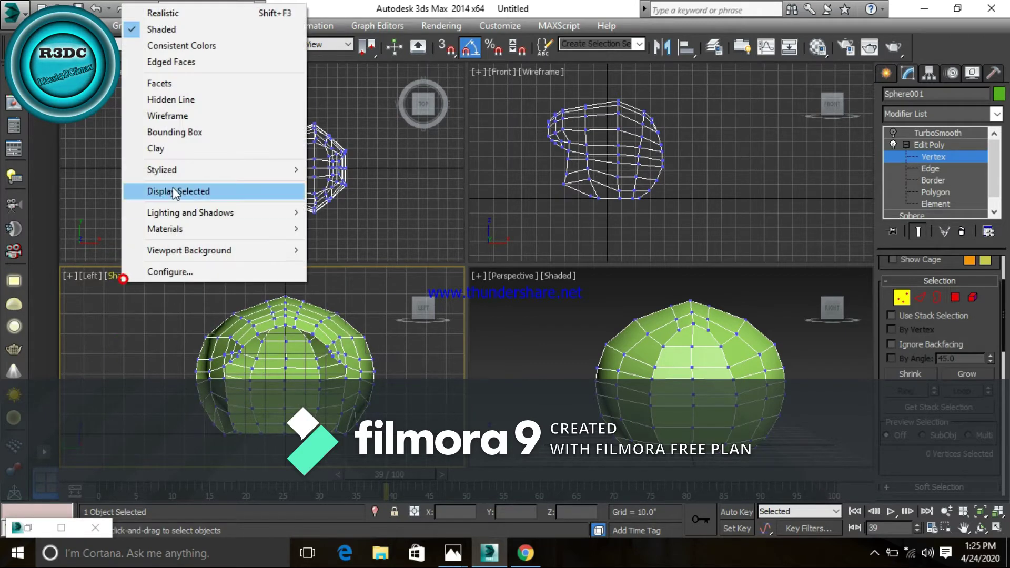
left_click(180, 117)
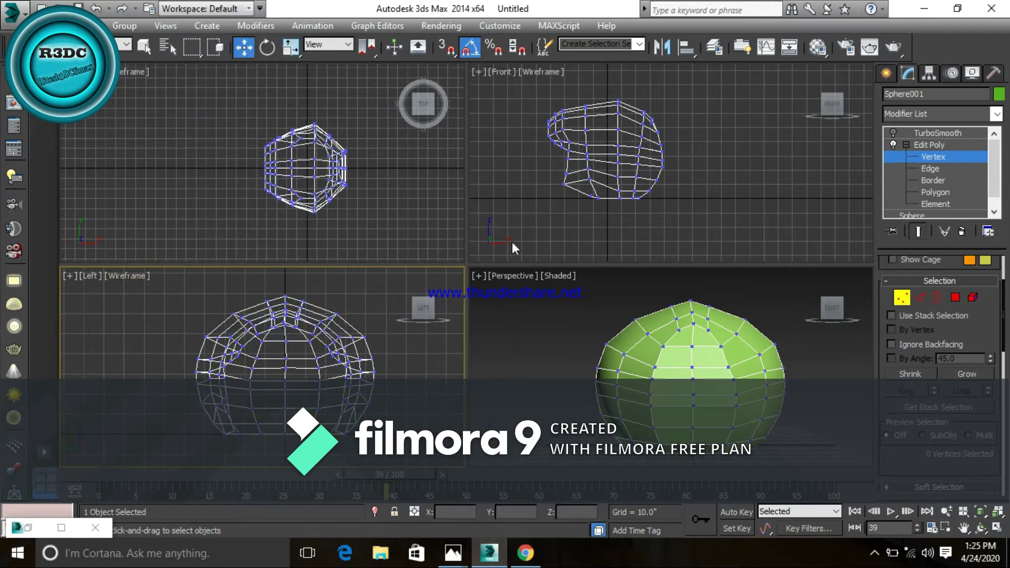
Step: Reselect the sphere at object level and rotate it 90° around its vertical Z axis
left_click(936, 144)
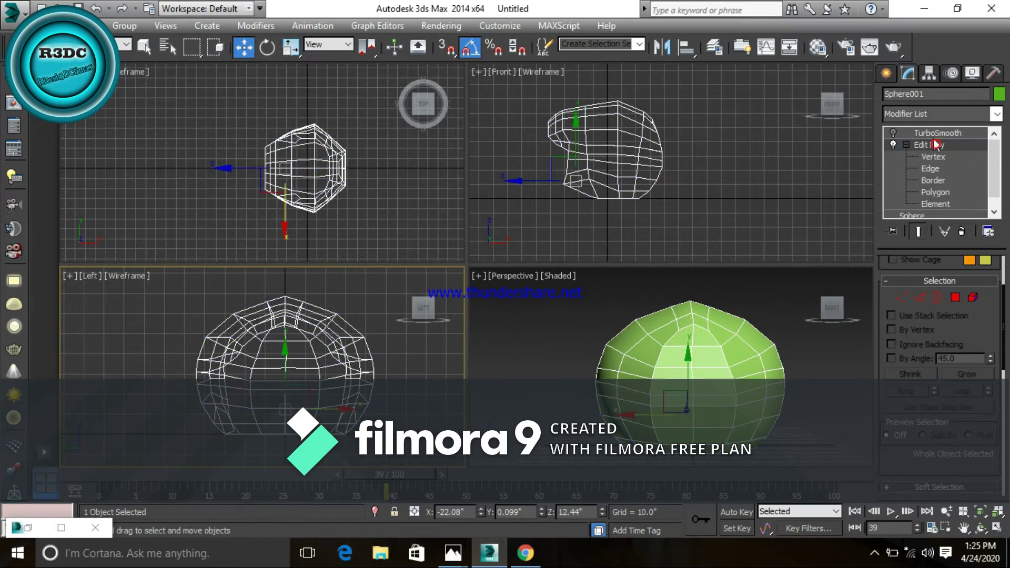
left_click(711, 186)
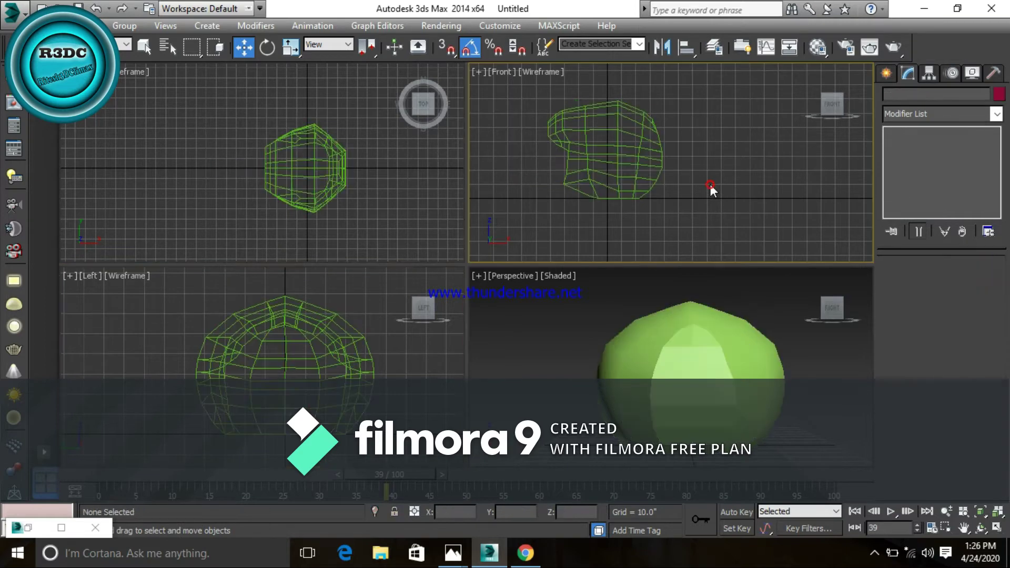
left_click_drag(702, 99, 533, 219)
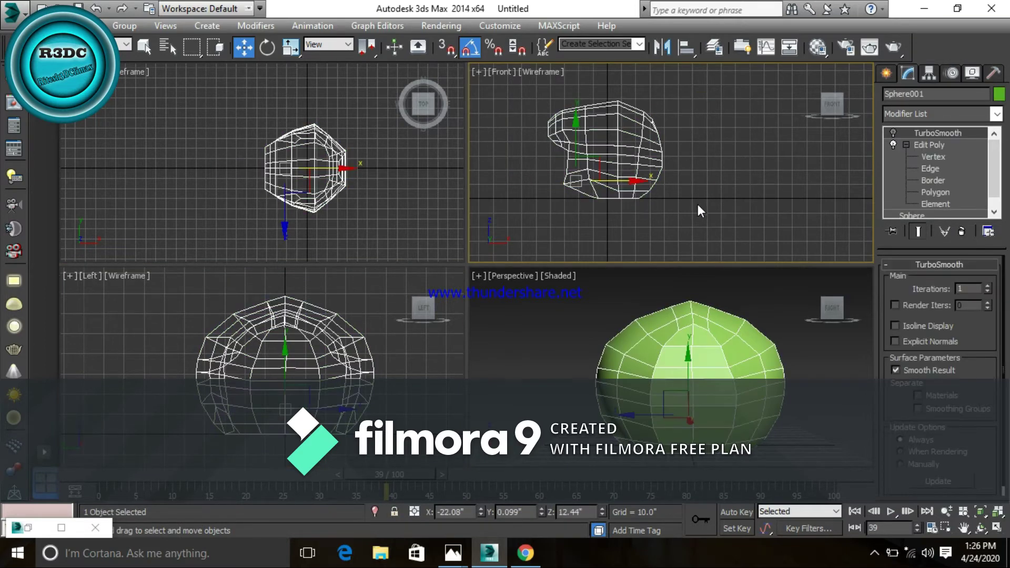
key("e")
right_click(384, 196)
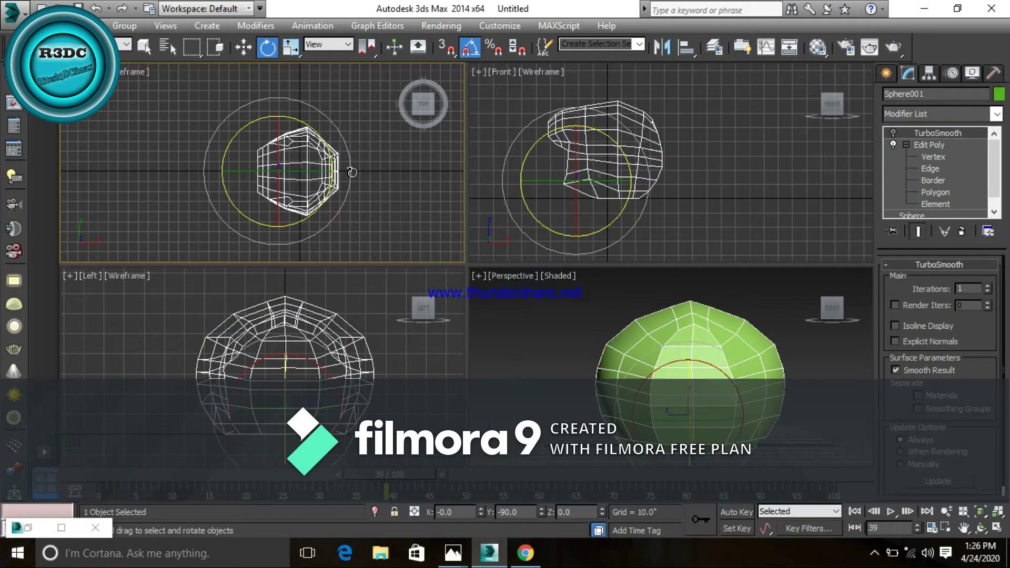
key("w")
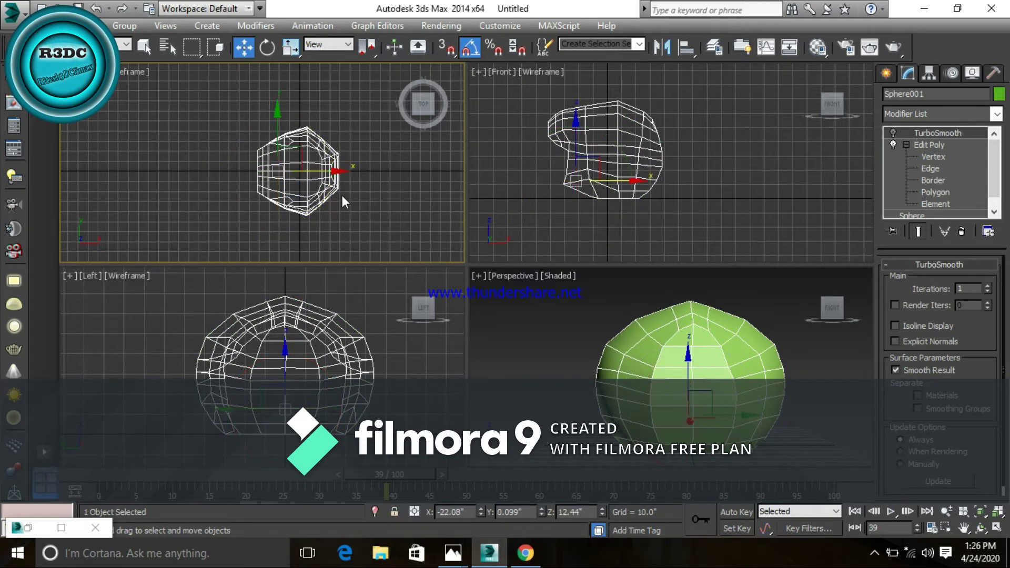
key("e")
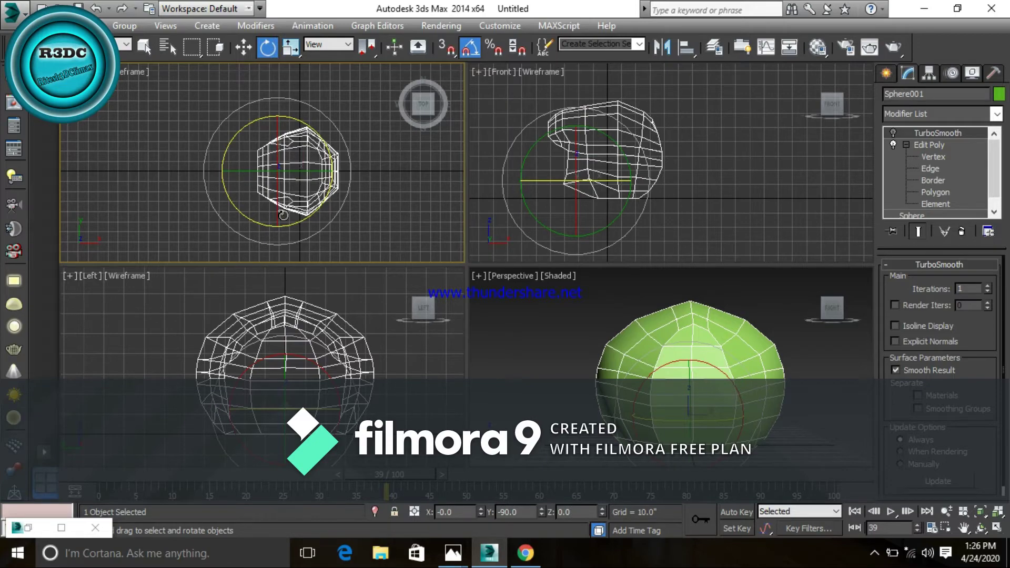
mouse_move(229, 197)
left_mouse_down()
mouse_move(274, 248)
mouse_move(271, 222)
left_mouse_up()
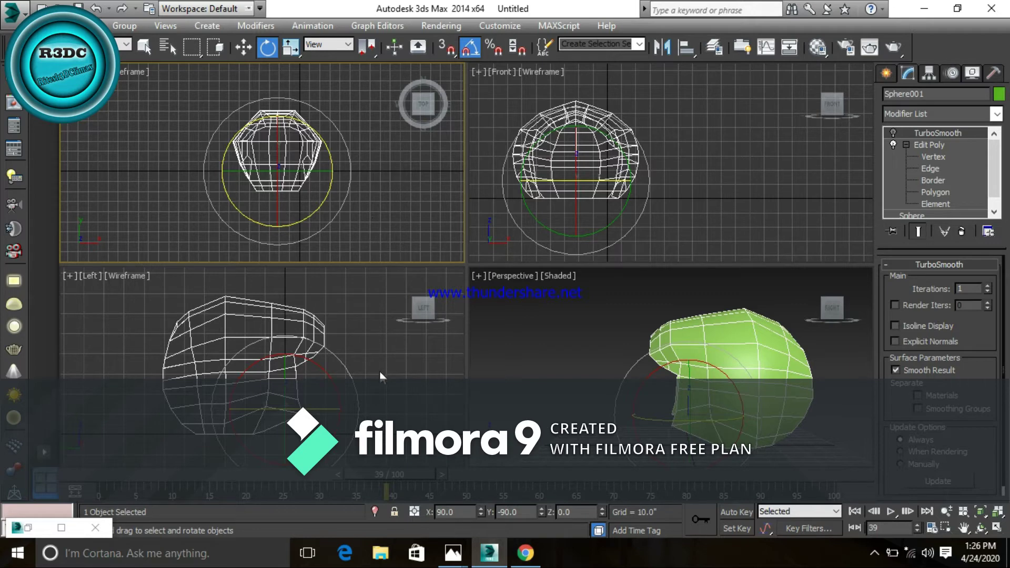
Step: Slide the sphere right along X onto the origin and deselect it
key("w")
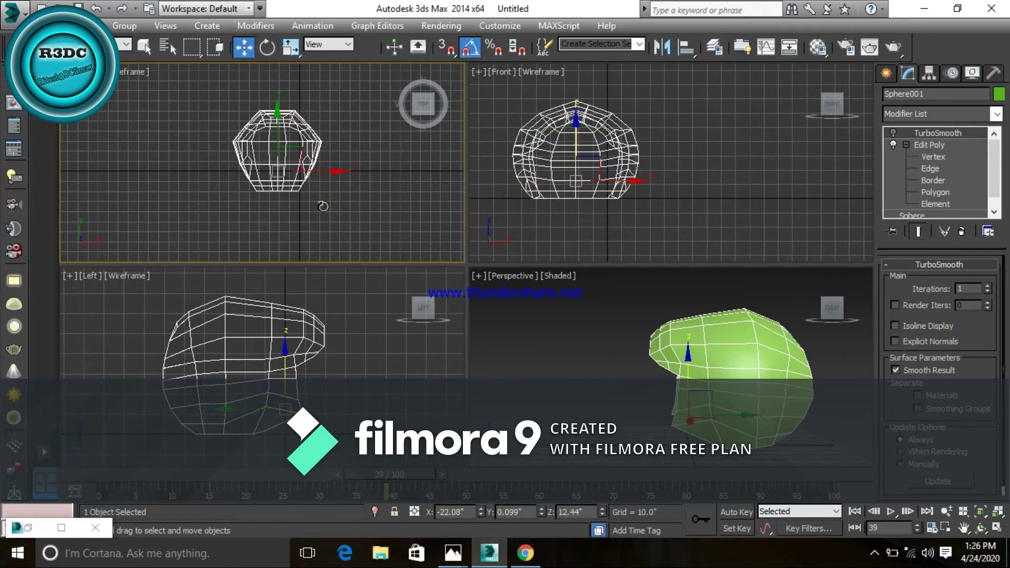
left_click_drag(332, 172, 354, 174)
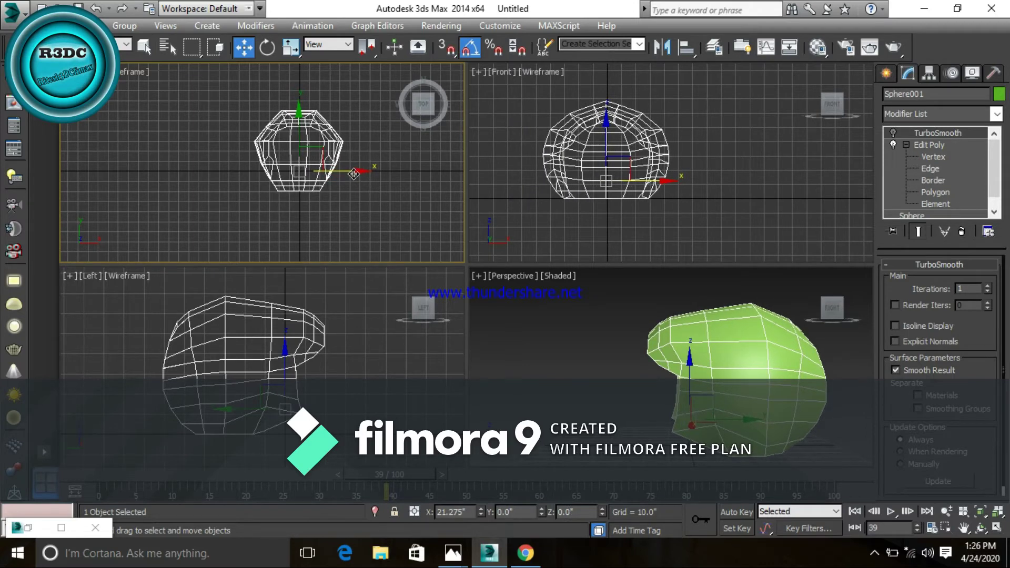
left_click(359, 223)
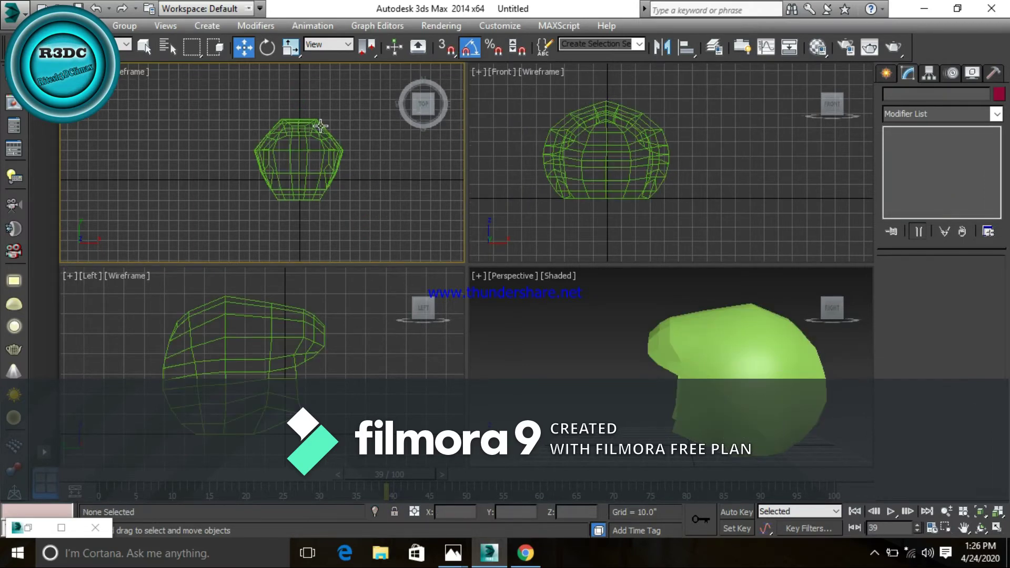
middle_click_drag(337, 121, 339, 149)
scroll(339, 149, "up", 3)
scroll(337, 158, "down", 3)
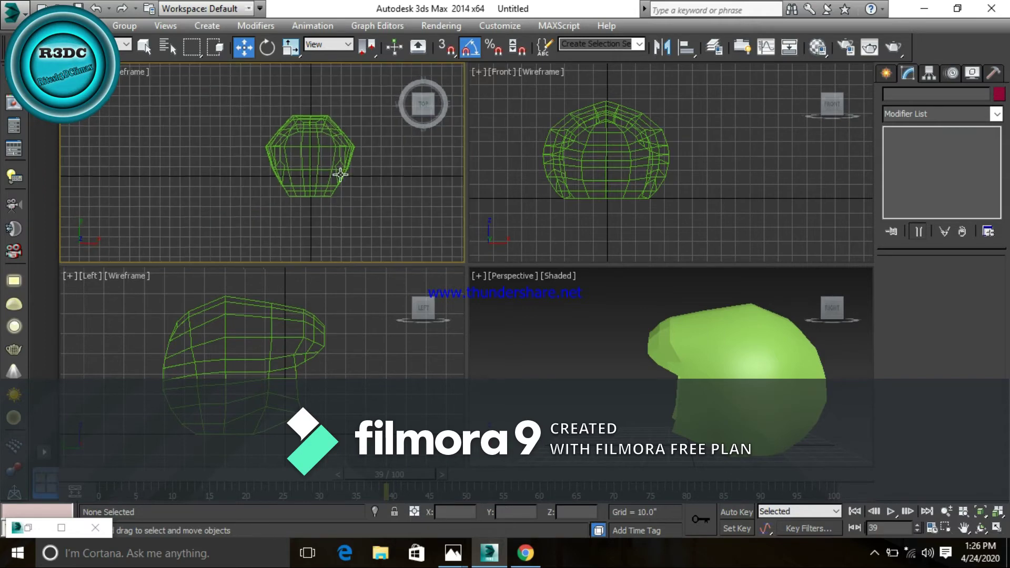
Step: Reframe the top and side views, then reselect the helmet sphere
scroll(355, 160, "up", 2)
middle_click_drag(295, 174, 301, 180)
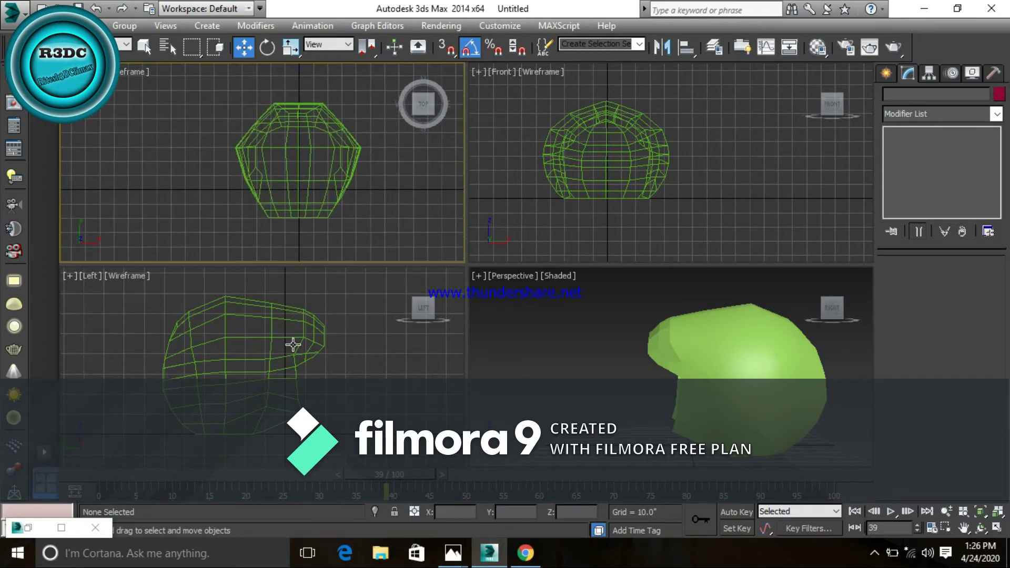
middle_click_drag(264, 376, 279, 379)
scroll(284, 374, "up", 1)
scroll(300, 364, "up", 1)
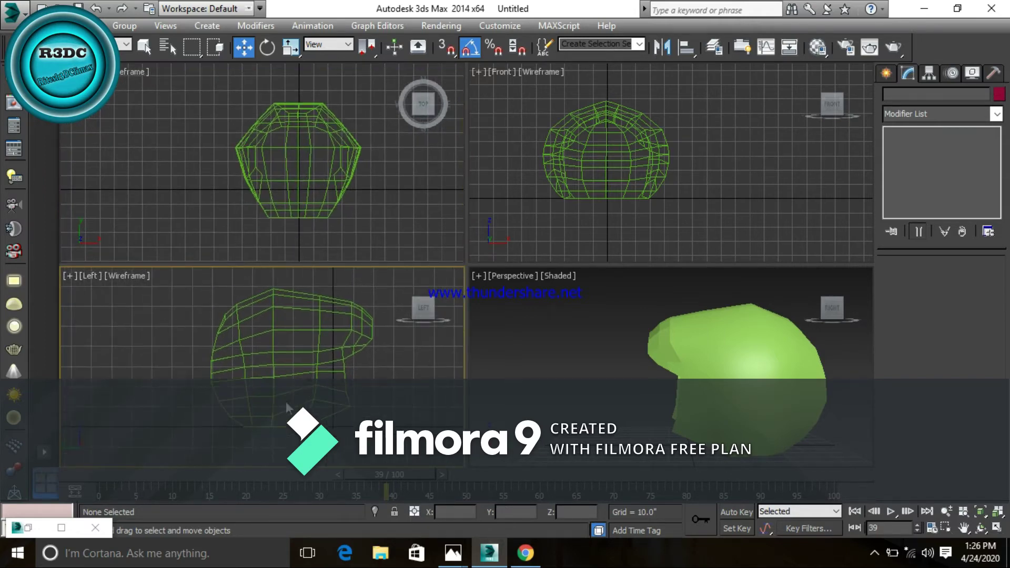
scroll(289, 400, "up", 4)
scroll(293, 293, "up", 2)
middle_click_drag(284, 319, 327, 350)
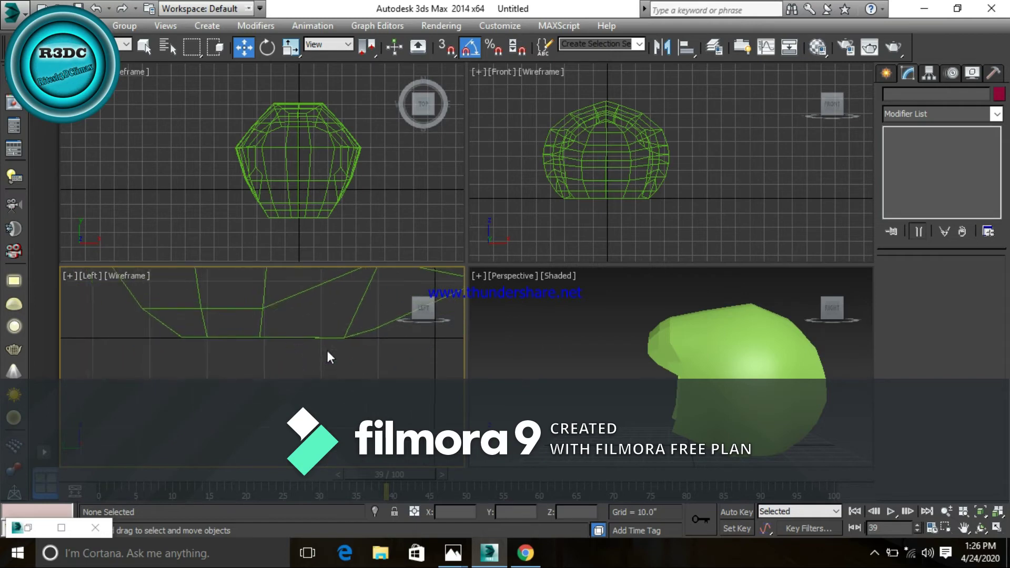
left_click(569, 167)
Step: Switch the helmet's Edit Poly to Vertex level
mouse_move(647, 223)
middle_mouse_down()
mouse_move(716, 227)
mouse_move(707, 218)
middle_mouse_up()
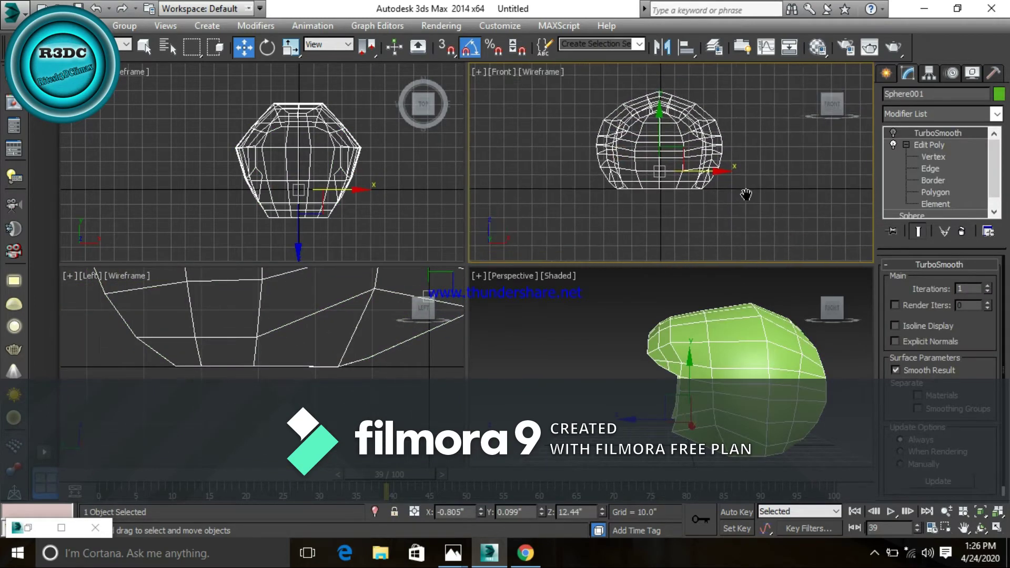
left_click(936, 156)
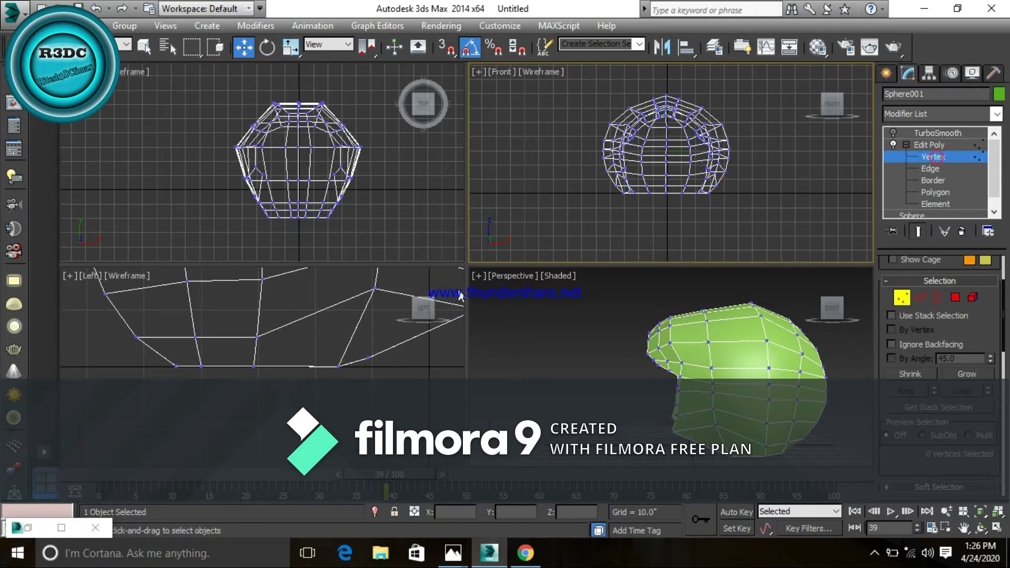
middle_click_drag(330, 379, 323, 385)
right_click(320, 337)
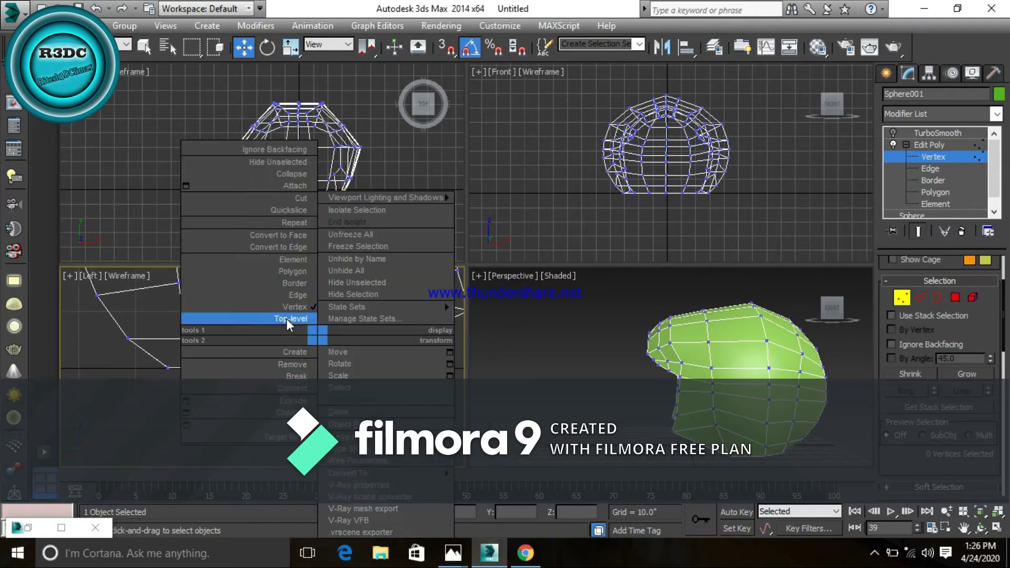
left_click(291, 359)
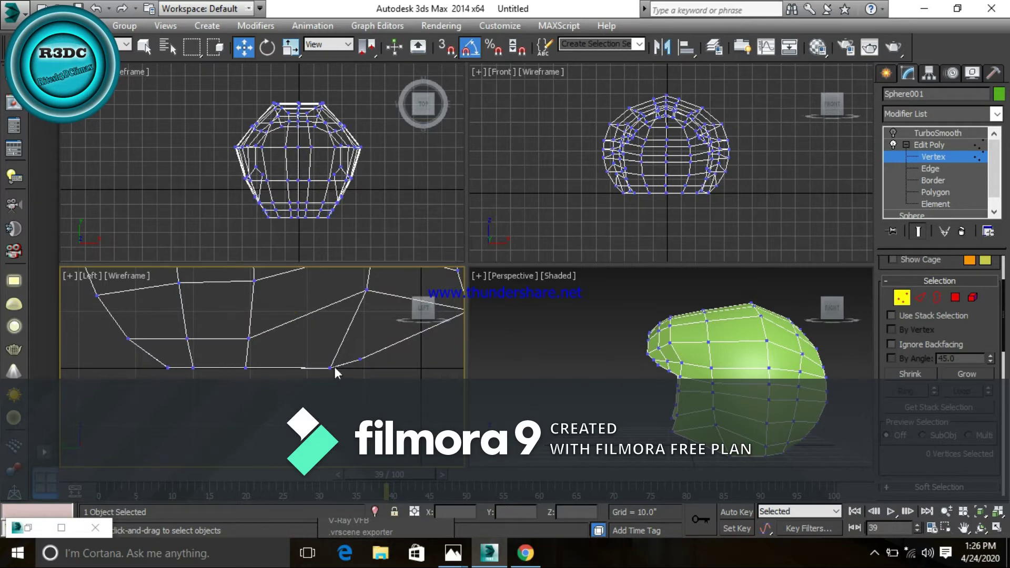
Step: Scale the nine bottom-edge vertices flat on Y in the Left view, then deselect
left_click_drag(339, 357, 131, 387)
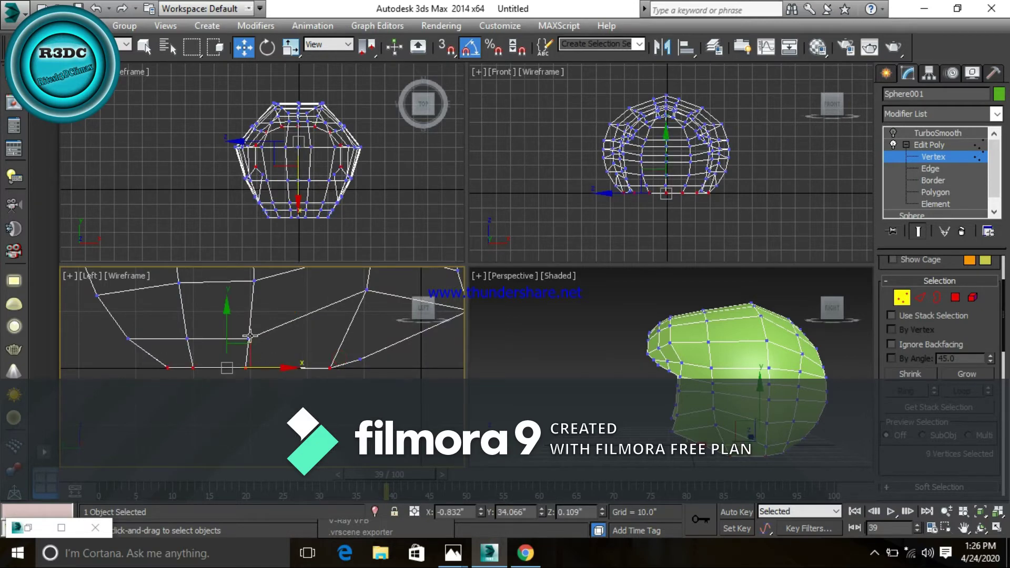
key("e")
key("r")
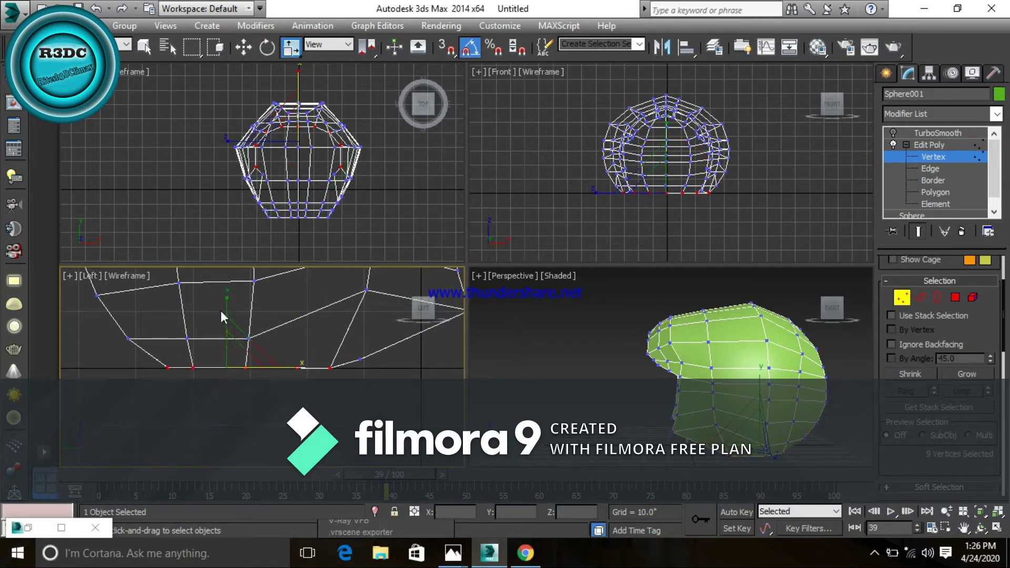
left_click_drag(227, 297, 250, 451)
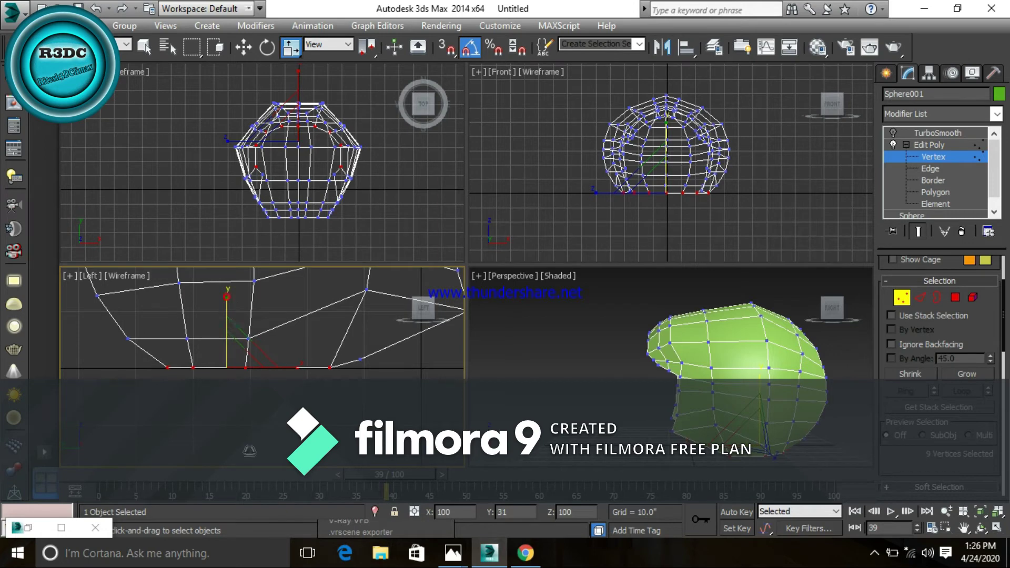
left_click(204, 374)
Step: Zoom out and orbit the Perspective view to see the back of the shell
scroll(309, 385, "down", 2)
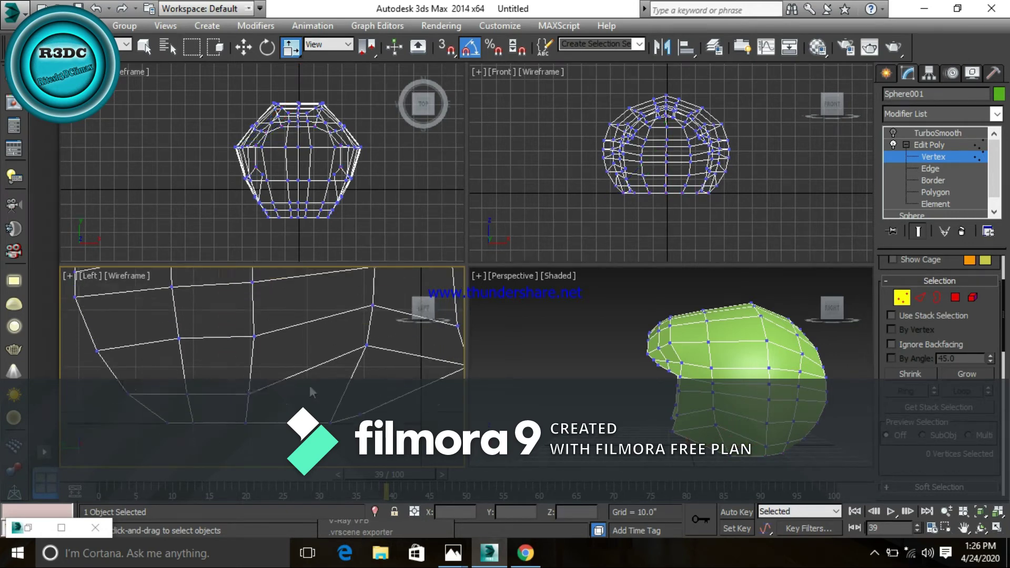
scroll(266, 397, "down", 3)
scroll(252, 398, "down", 3)
scroll(235, 398, "down", 1)
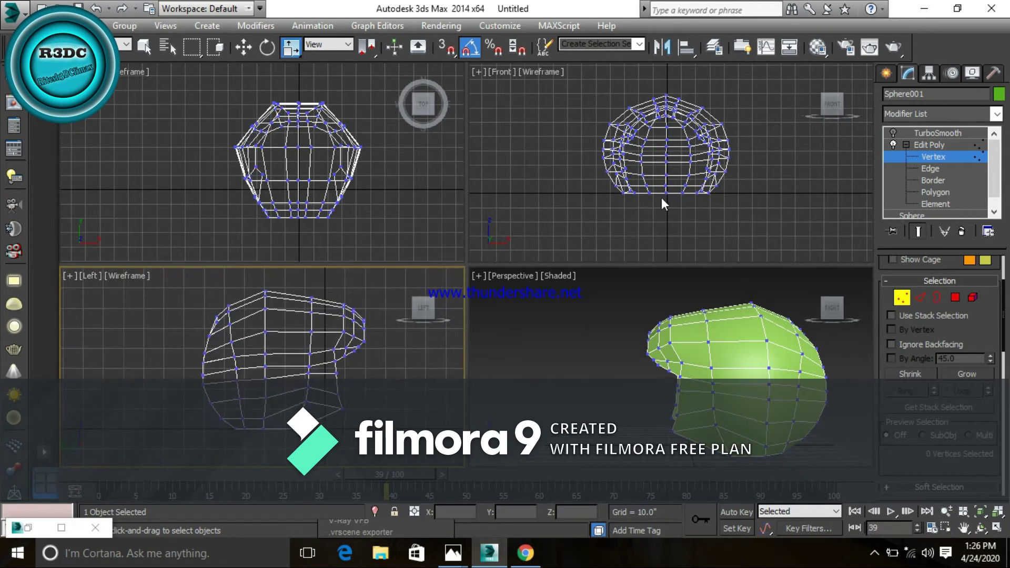
middle_click_drag(661, 197, 645, 205)
mouse_move(729, 390)
middle_mouse_down("alt")
mouse_move(744, 390)
mouse_move(611, 391)
middle_mouse_up("alt")
middle_click_drag(728, 390, 737, 383, "alt")
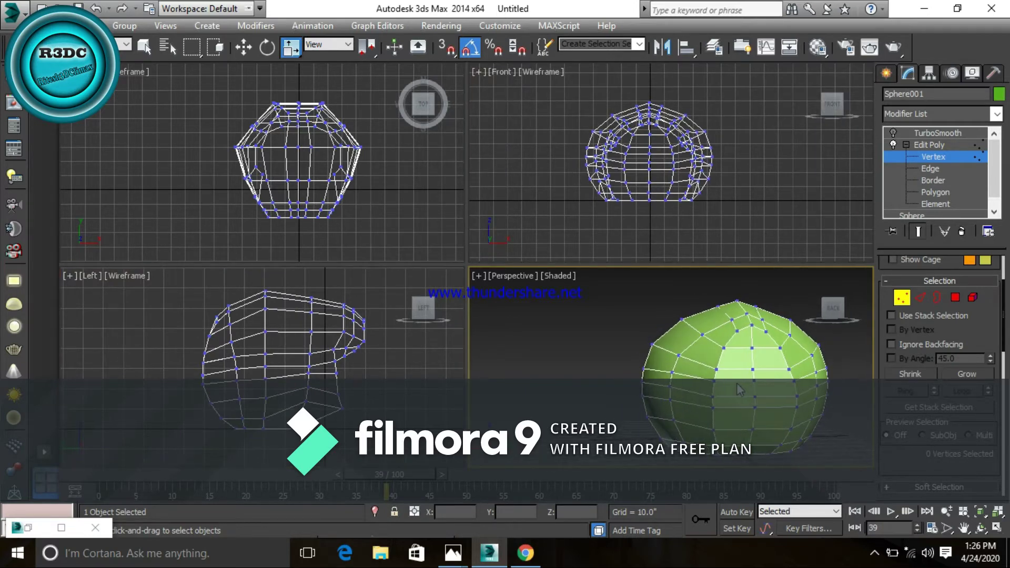
Step: Push three side vertices about 4.4 units outward along X in the Front view, then deselect
left_click(673, 373)
left_click(668, 388, "ctrl")
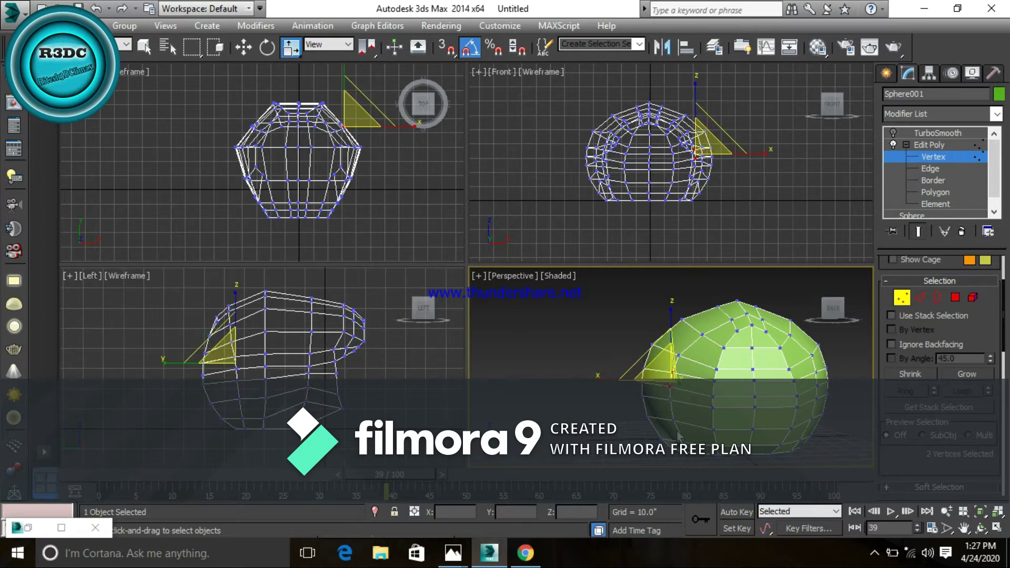
left_click(670, 403, "ctrl")
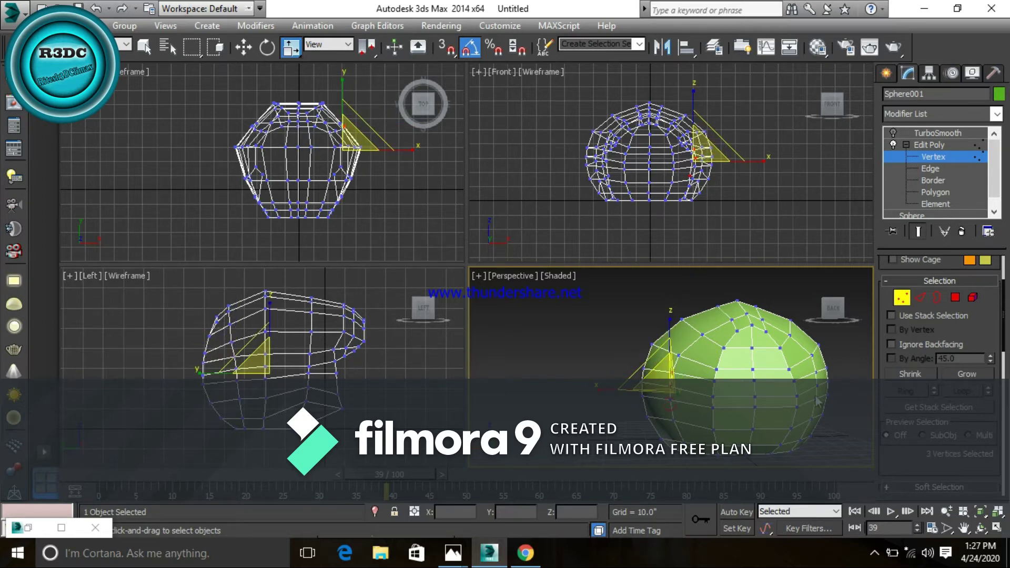
scroll(708, 202, "up", 1)
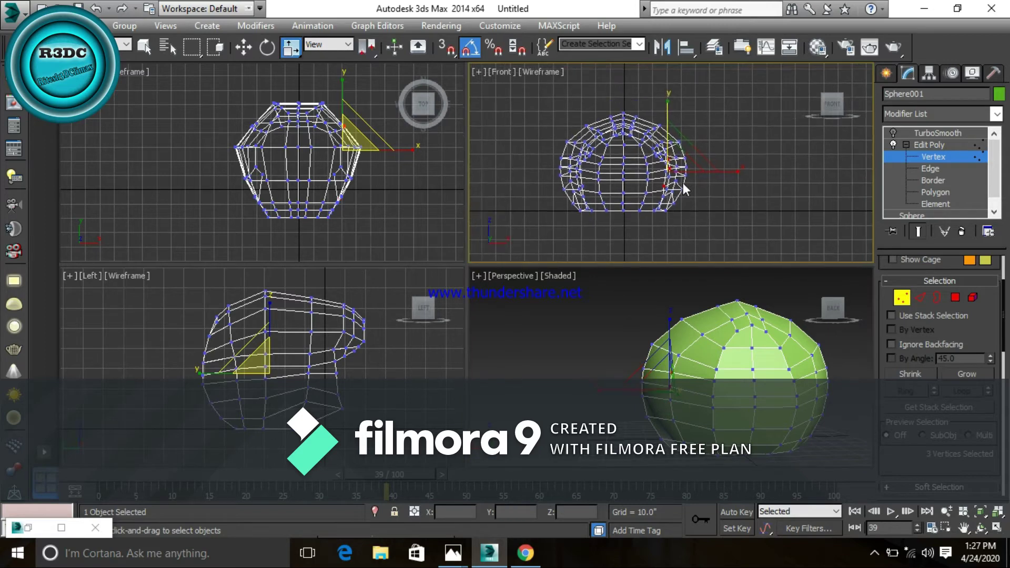
scroll(700, 192, "up", 1)
scroll(691, 181, "up", 1)
middle_click_drag(692, 182, 704, 182)
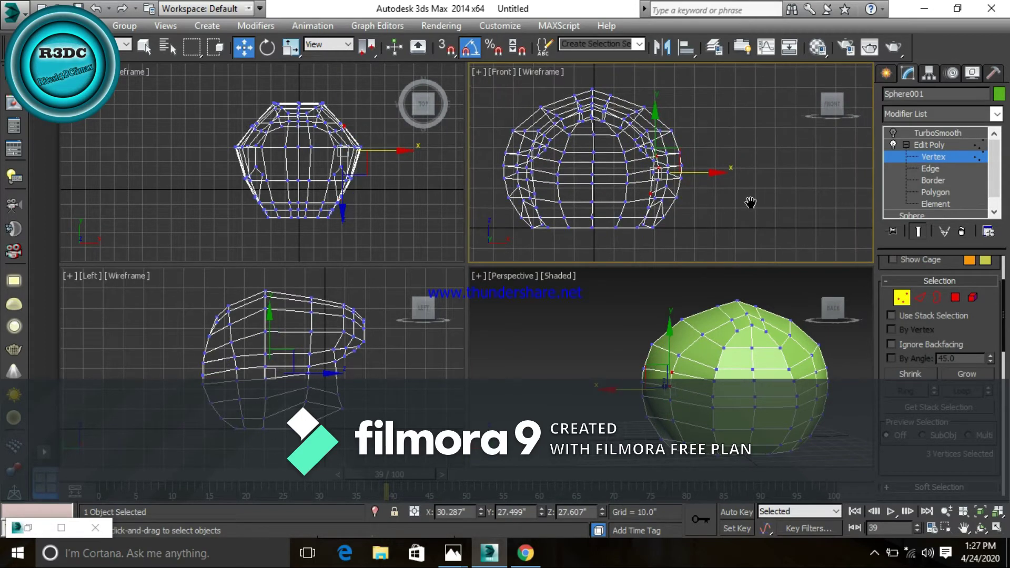
left_click_drag(718, 179, 729, 175)
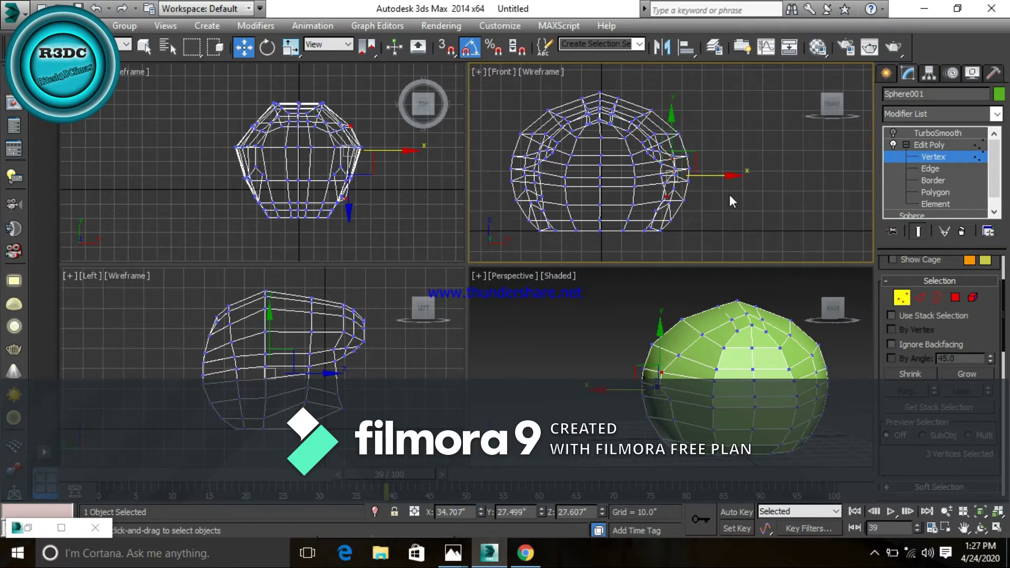
left_click(730, 196)
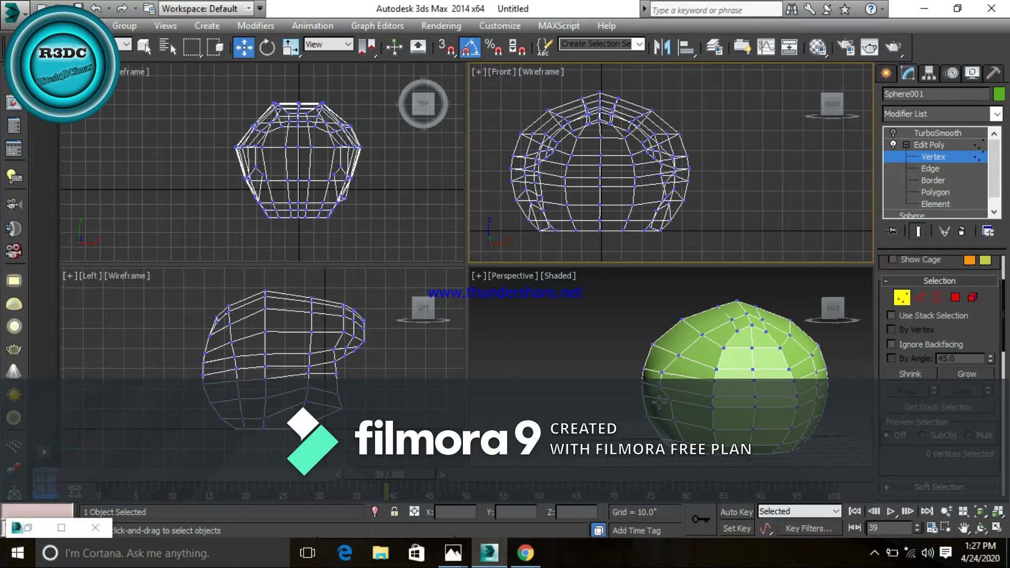
middle_click_drag(660, 404, 684, 393, "alt")
scroll(684, 393, "up", 5)
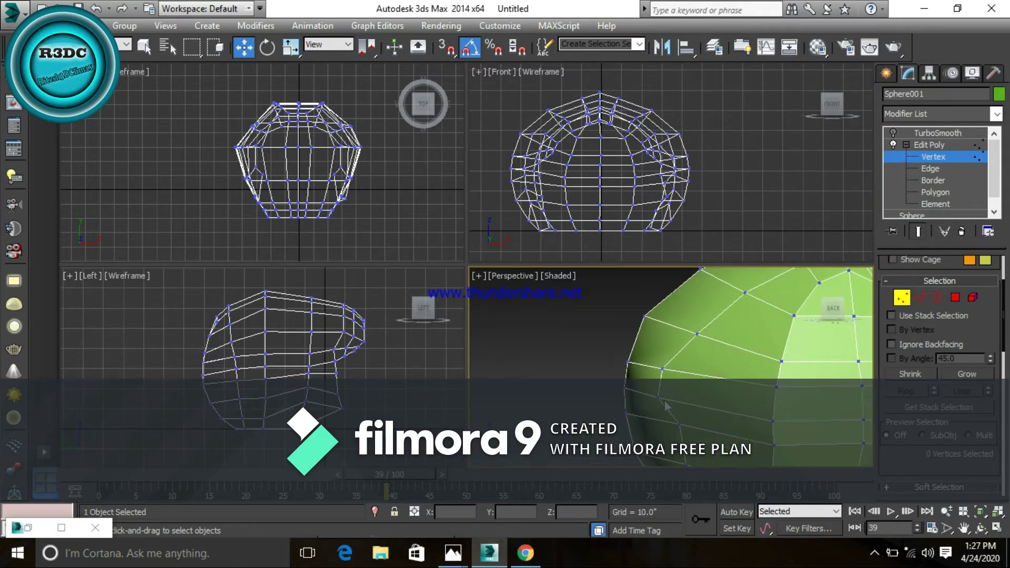
Step: Nudge another flank vertex slightly outward along X and deselect it
left_click(658, 397)
scroll(663, 195, "up", 2)
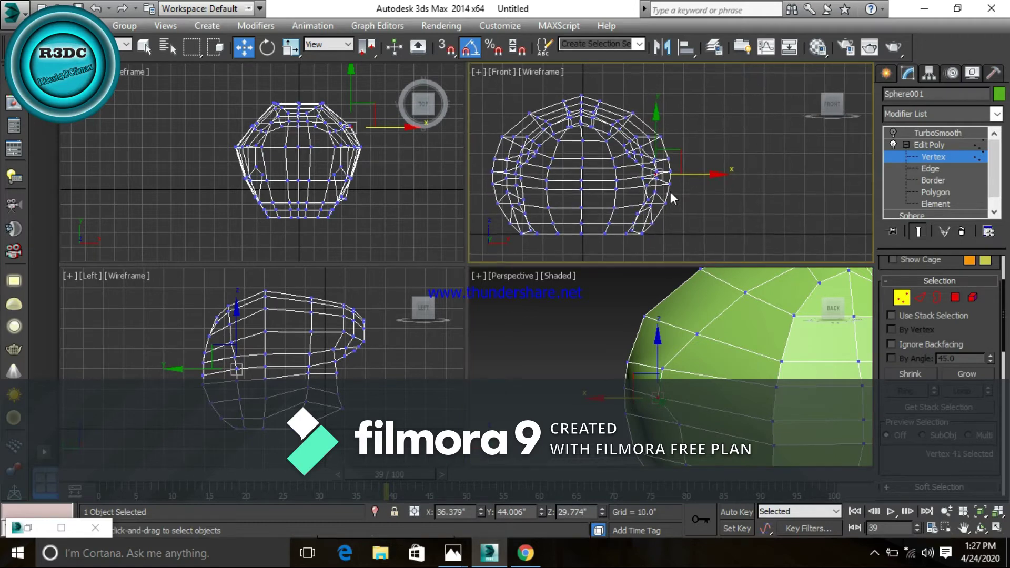
scroll(670, 191, "up", 2)
scroll(683, 191, "up", 2)
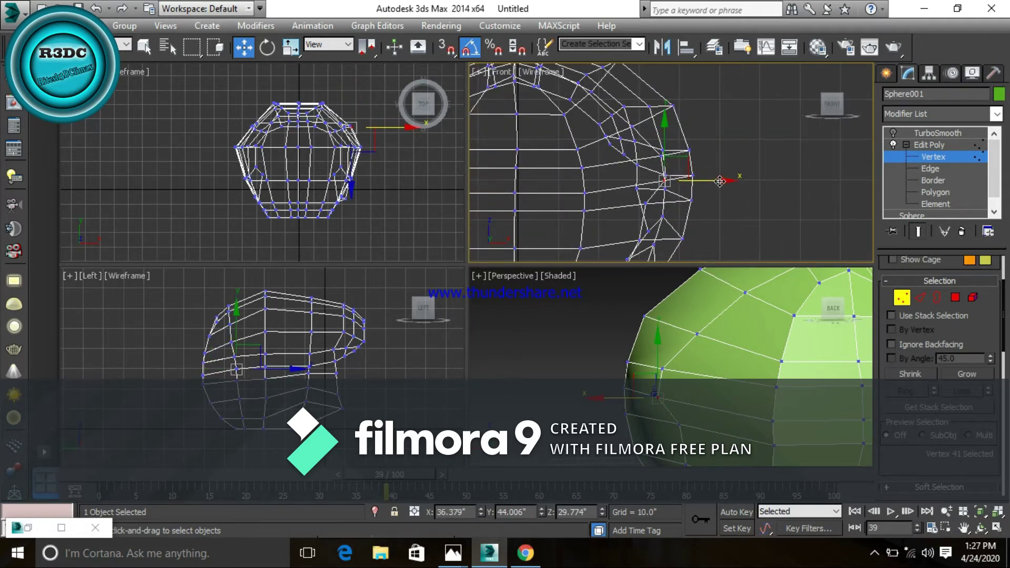
left_click_drag(719, 181, 729, 181)
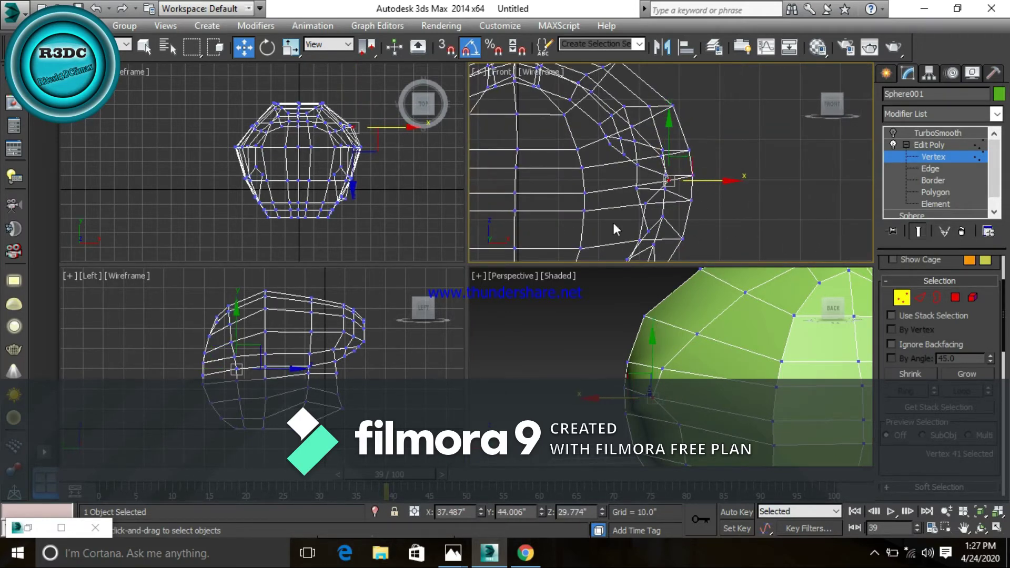
left_click(718, 226)
scroll(725, 216, "down", 1)
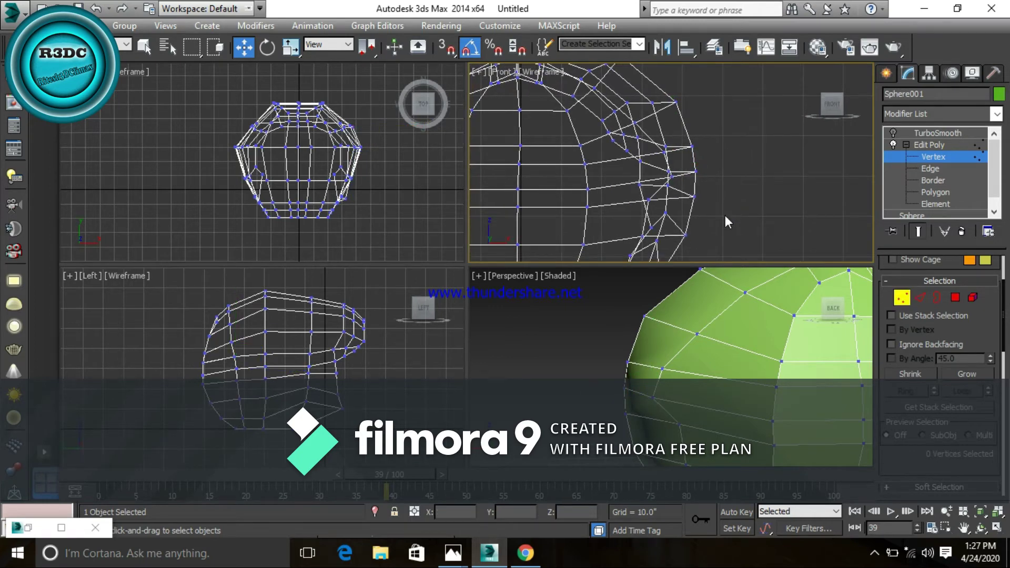
Step: Move a vertex on the back of the sphere slightly left along X, then deselect
middle_click_drag(699, 440, 690, 418, "alt")
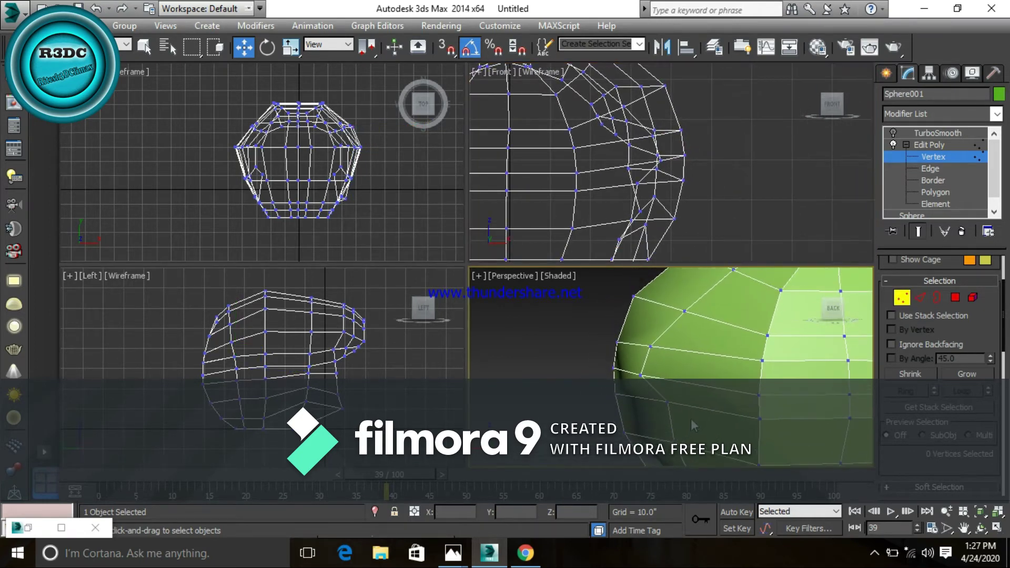
left_click(651, 346)
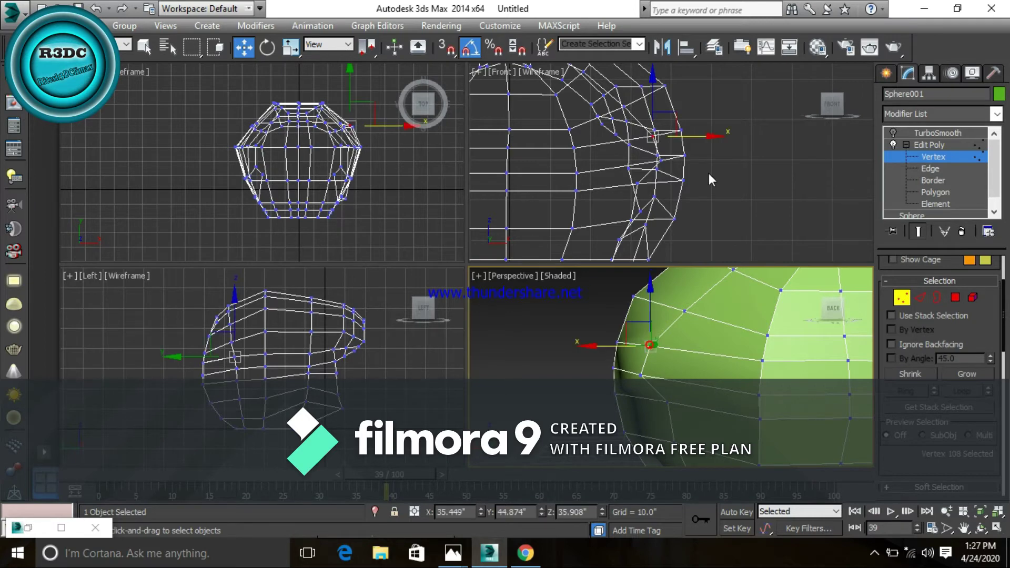
middle_click_drag(702, 172, 703, 177)
left_click_drag(713, 143, 700, 147)
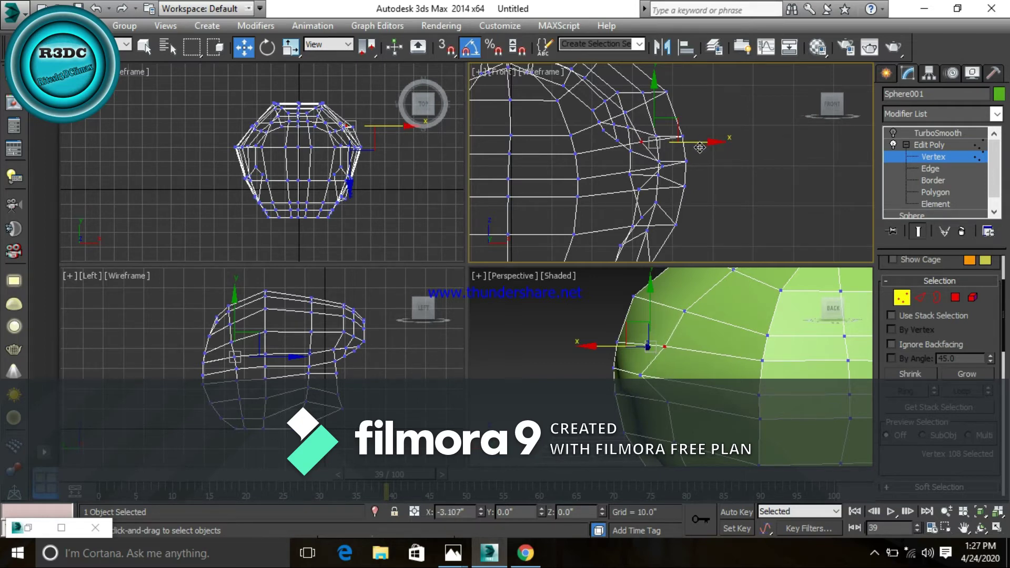
left_click(725, 175)
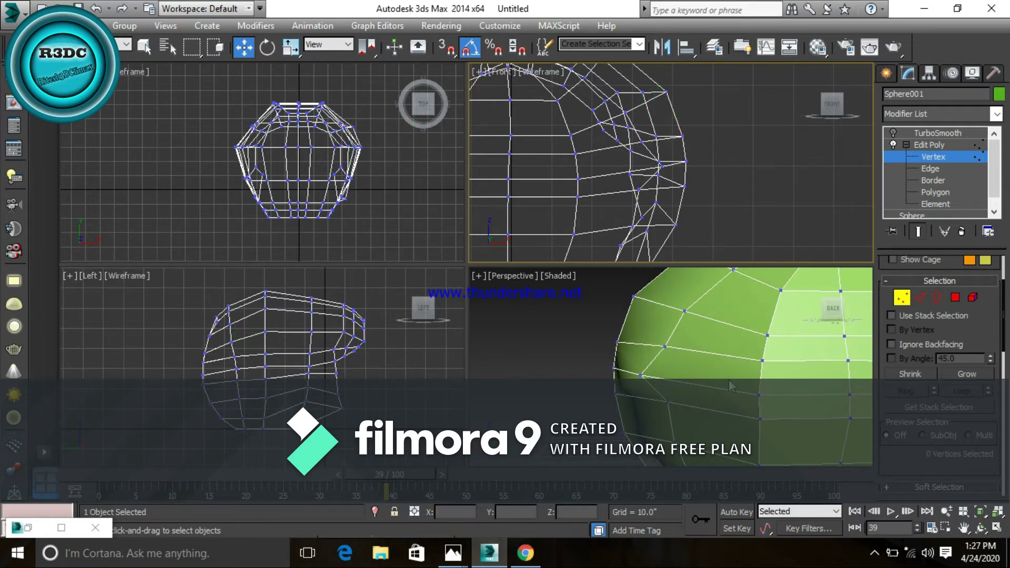
mouse_move(708, 380)
middle_mouse_down("alt")
mouse_move(680, 355)
mouse_move(821, 392)
mouse_move(641, 367)
mouse_move(512, 403)
mouse_move(559, 358)
mouse_move(509, 358)
mouse_move(737, 337)
middle_mouse_up("alt")
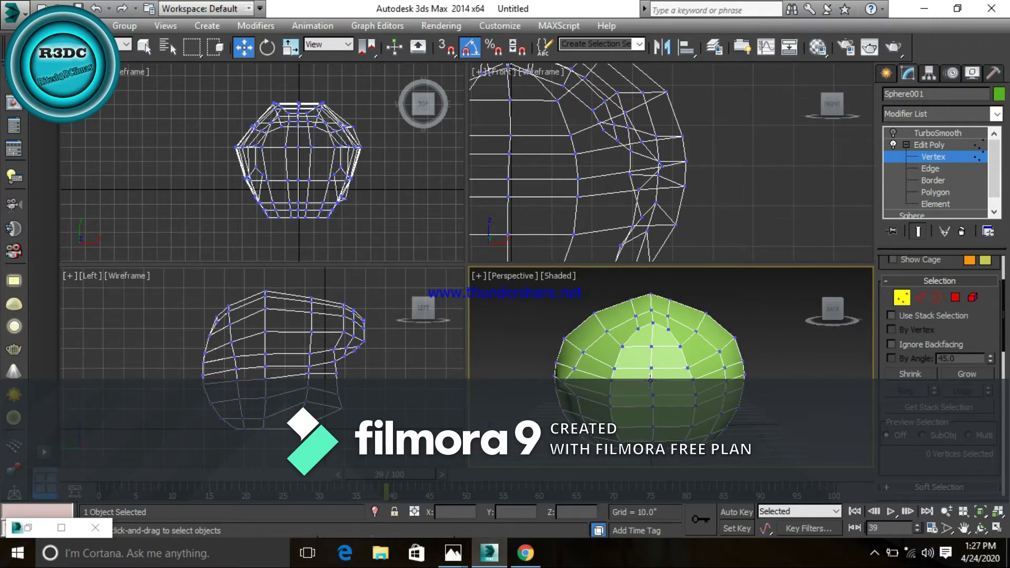
Step: Move one side vertex left along X in the Front view, then deselect
left_click(832, 309)
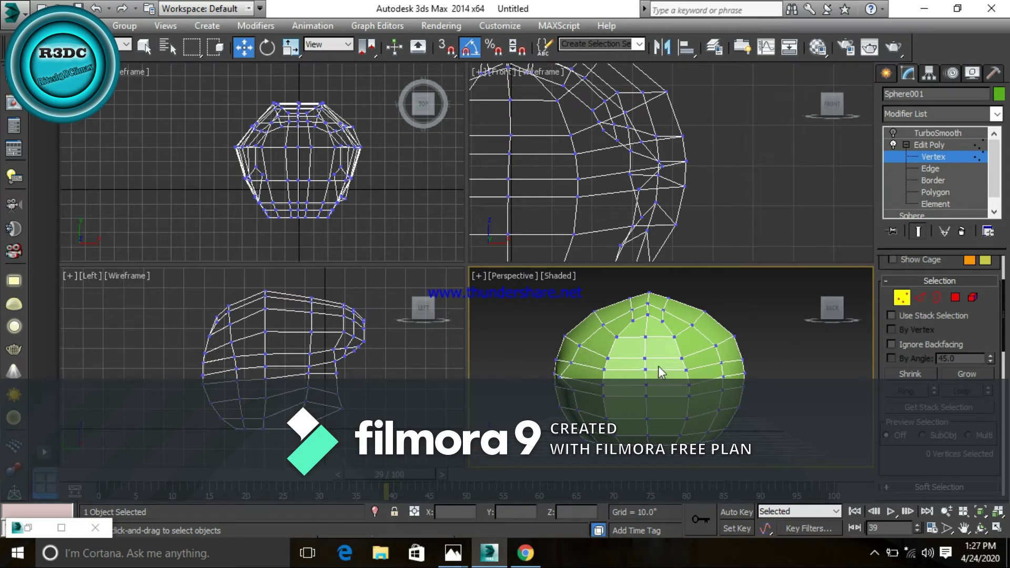
left_click(718, 363)
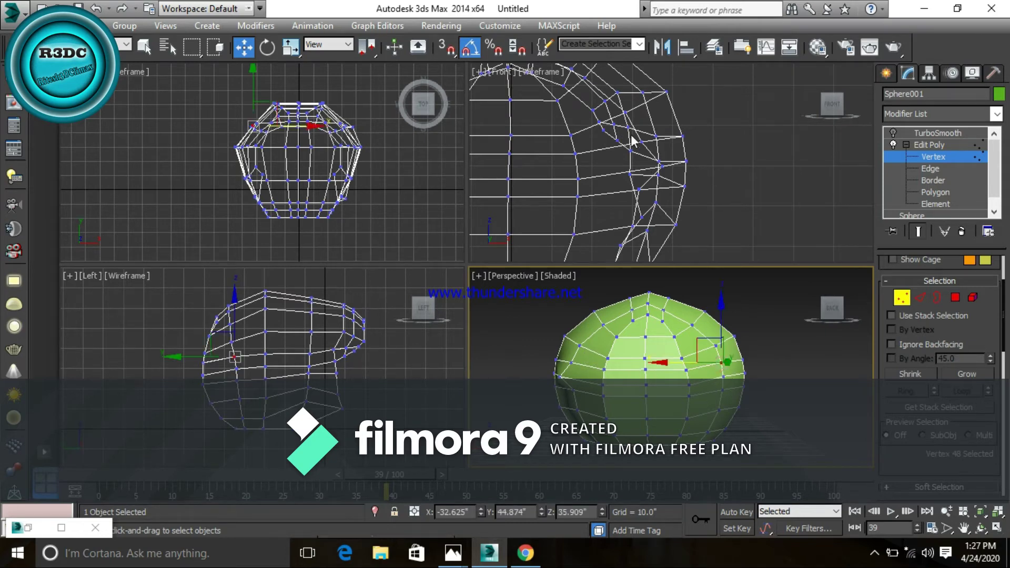
middle_click_drag(634, 175, 688, 163)
scroll(686, 163, "down", 3)
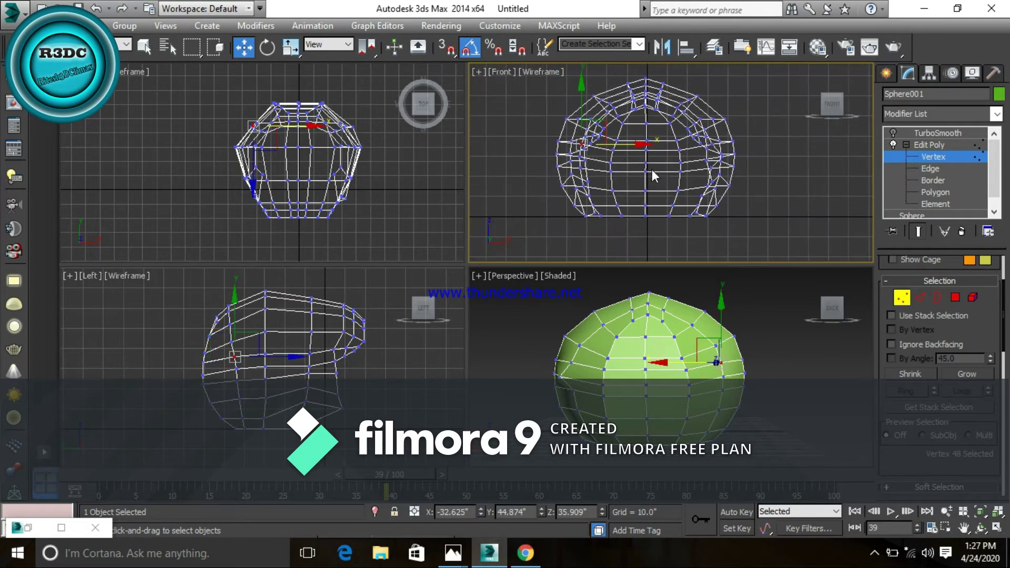
middle_click_drag(613, 158, 631, 163)
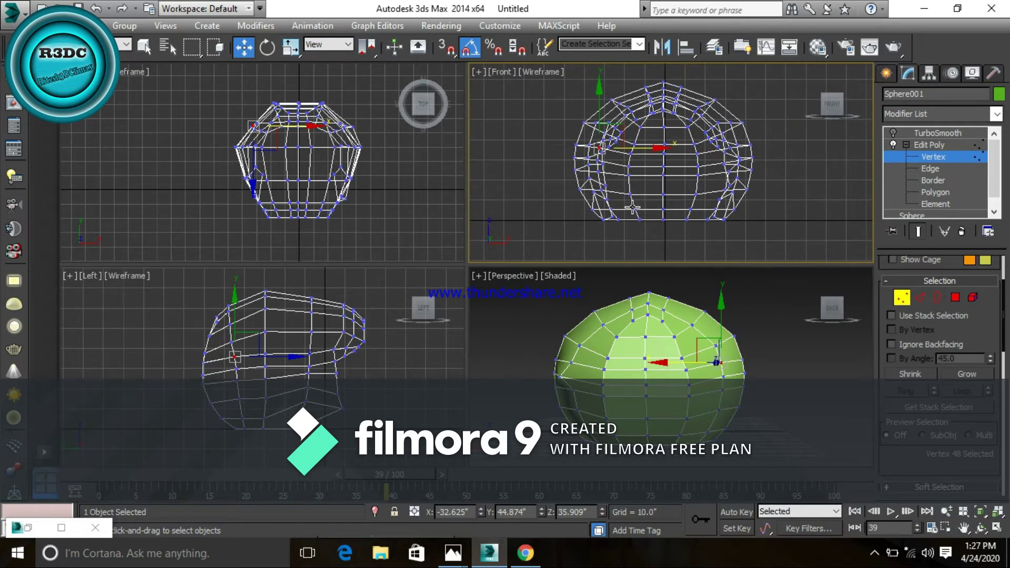
left_click(722, 374)
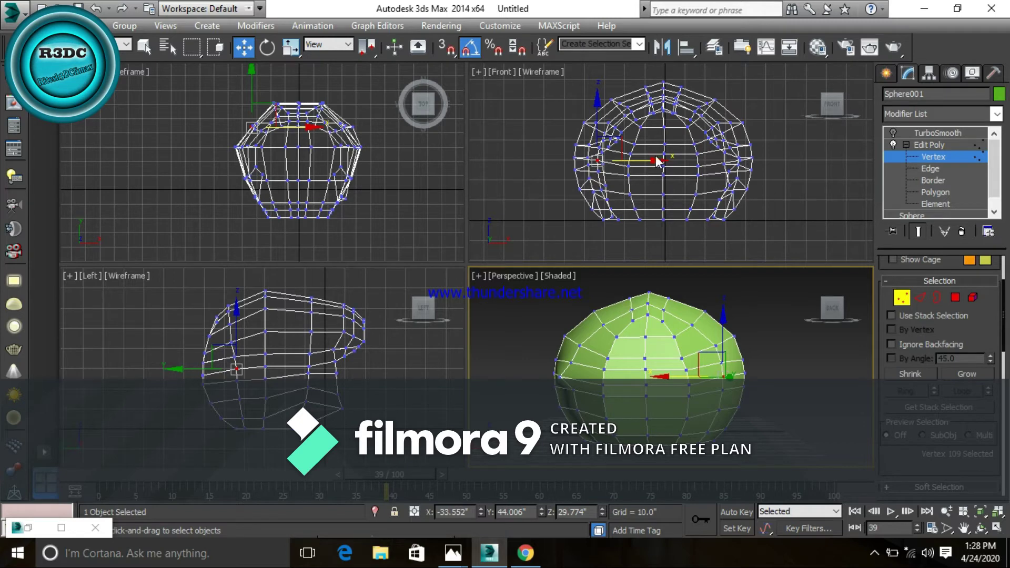
scroll(687, 164, "up", 2)
scroll(691, 166, "up", 2)
middle_click_drag(690, 167, 680, 168)
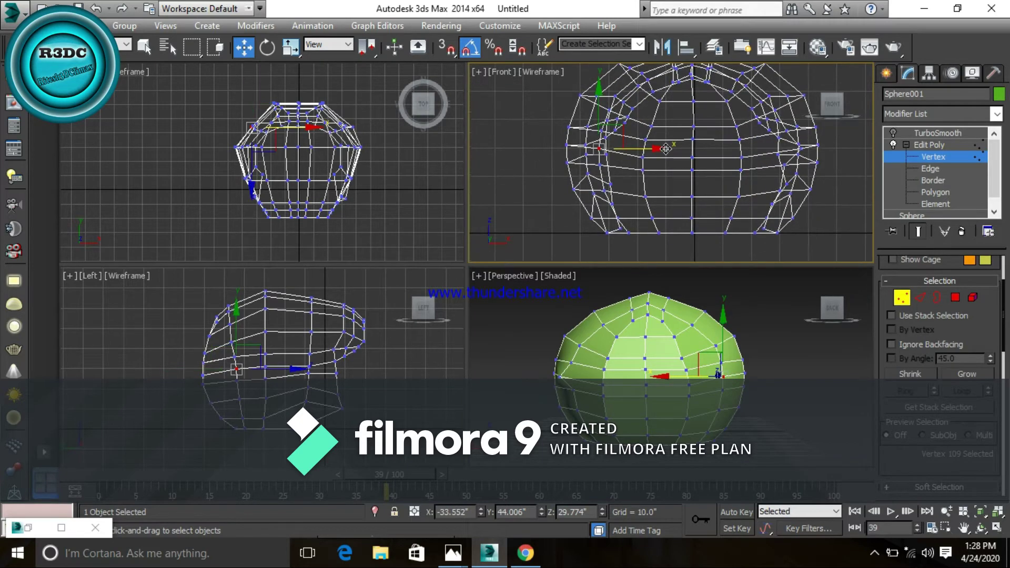
left_click_drag(665, 149, 644, 152)
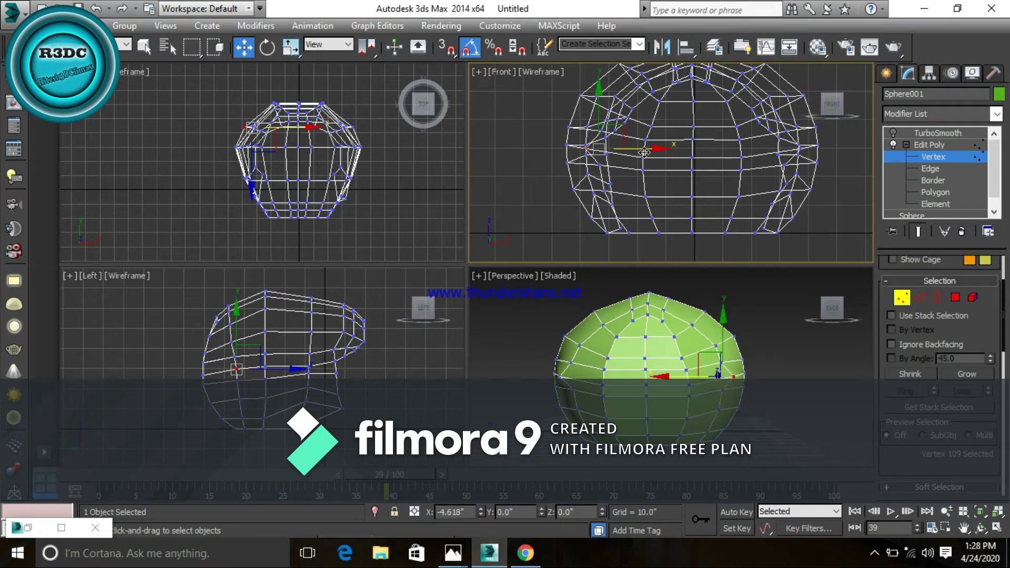
left_click_drag(644, 153, 641, 154)
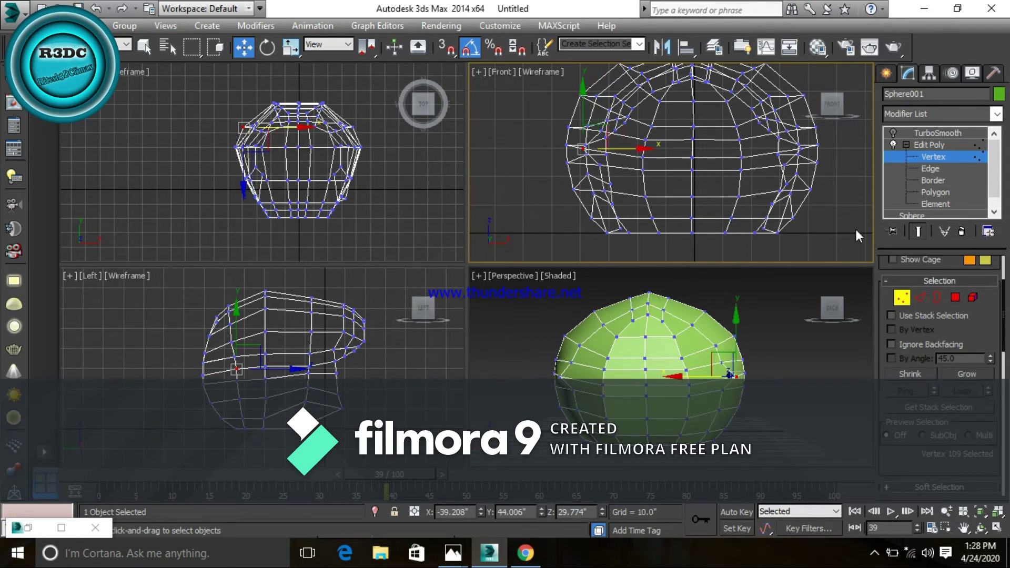
left_click(809, 251)
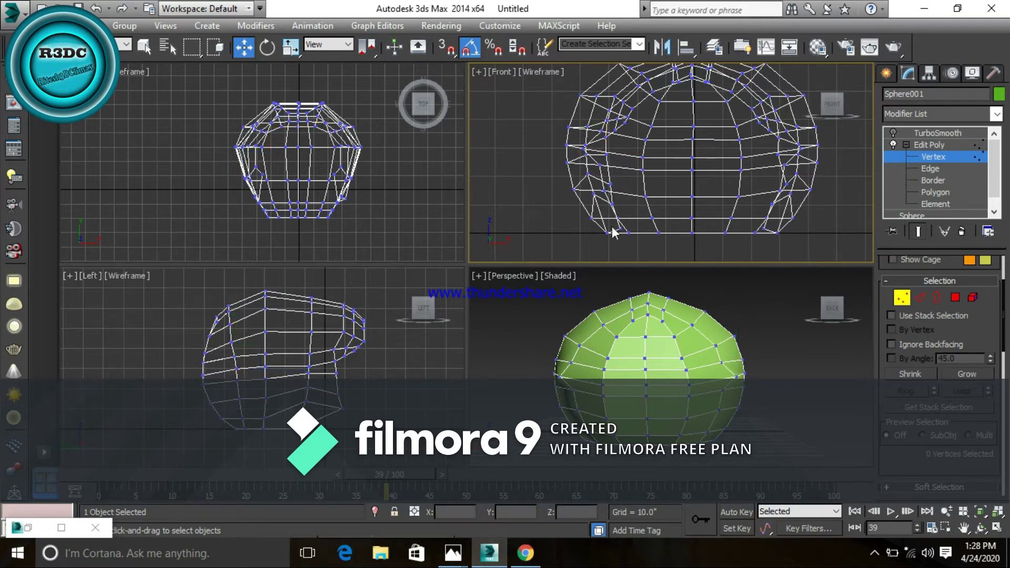
Step: Shift a vertex low on the sphere's side slightly left along X
middle_click_drag(658, 184, 645, 185)
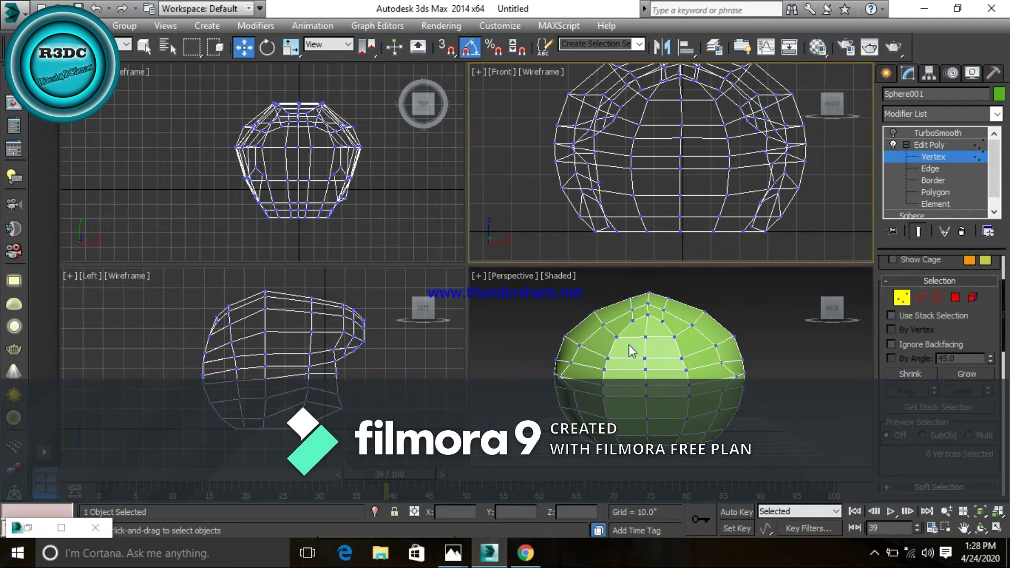
scroll(629, 363, "up", 2)
scroll(623, 389, "up", 3)
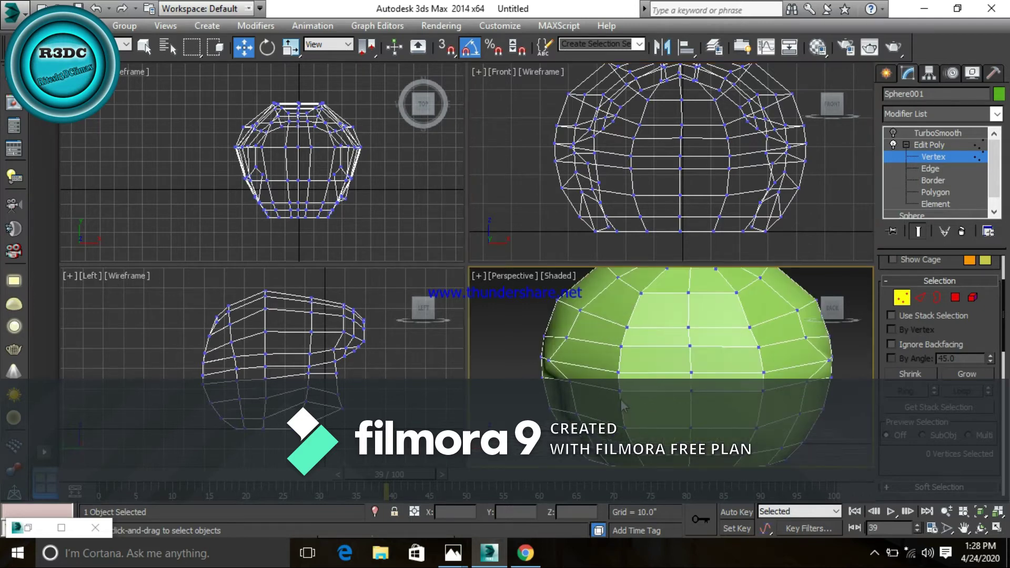
scroll(622, 403, "up", 3)
scroll(631, 408, "down", 1)
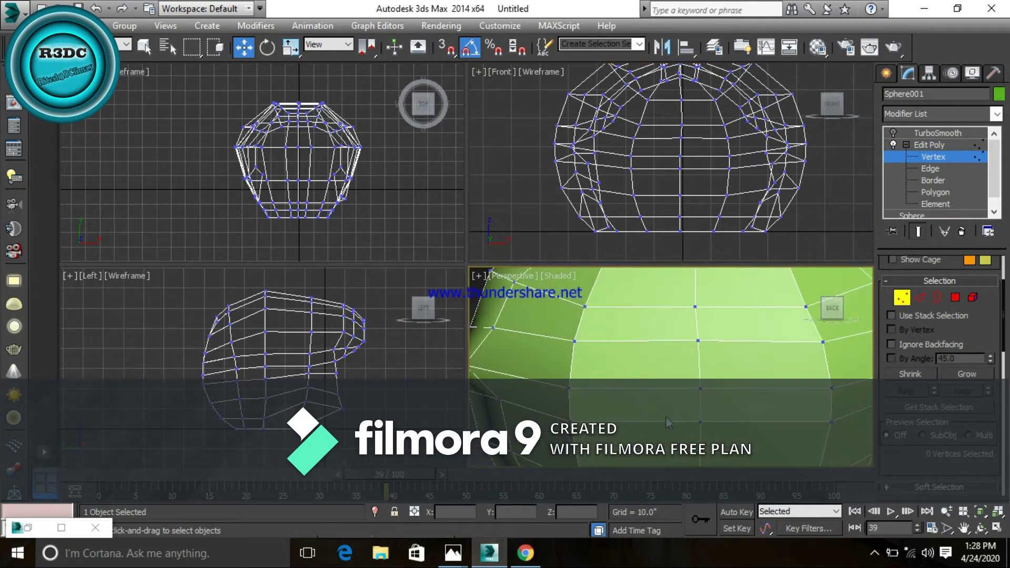
left_click(831, 311)
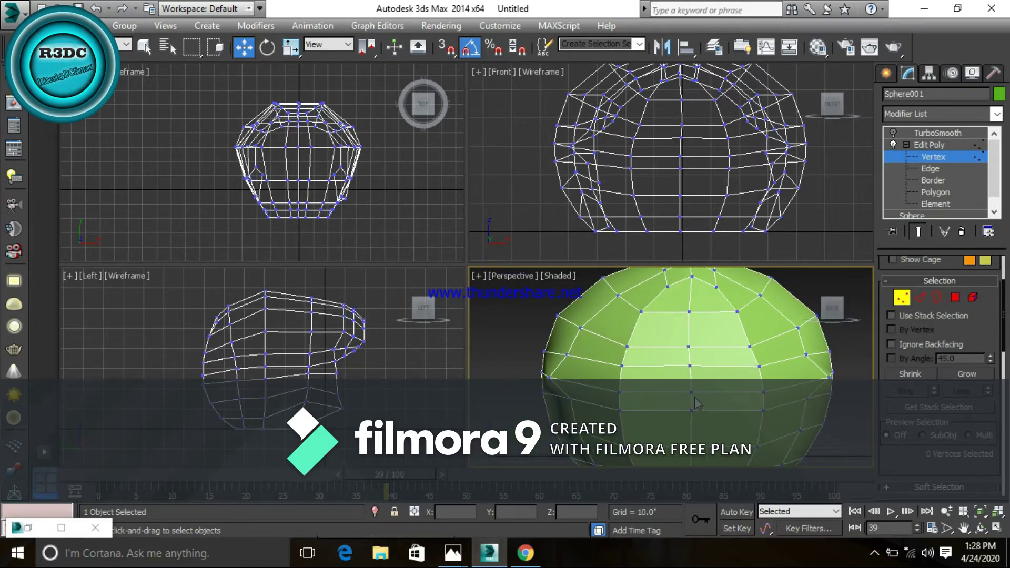
left_click(808, 401)
middle_click_drag(727, 165, 731, 169)
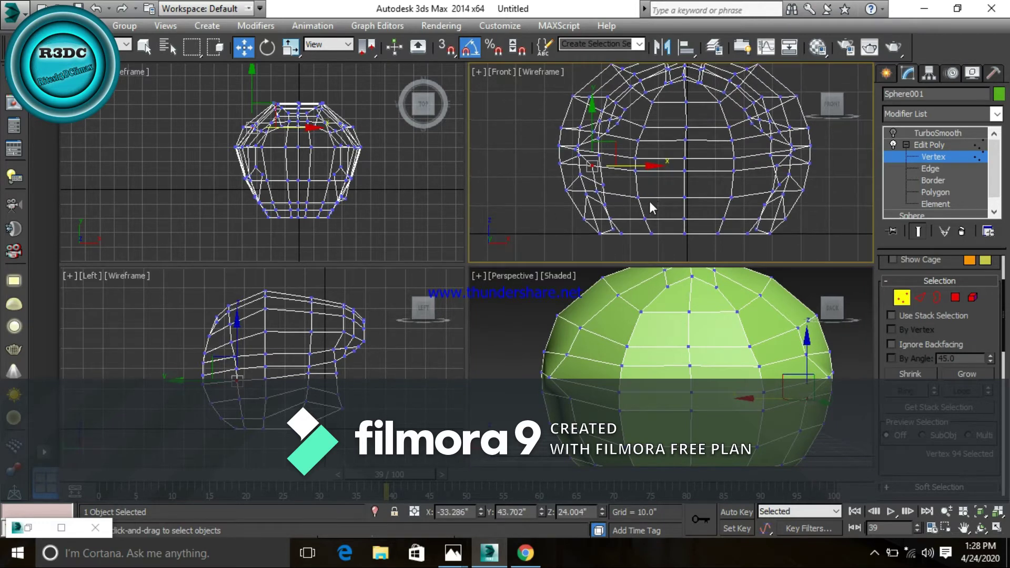
left_click_drag(649, 167, 630, 172)
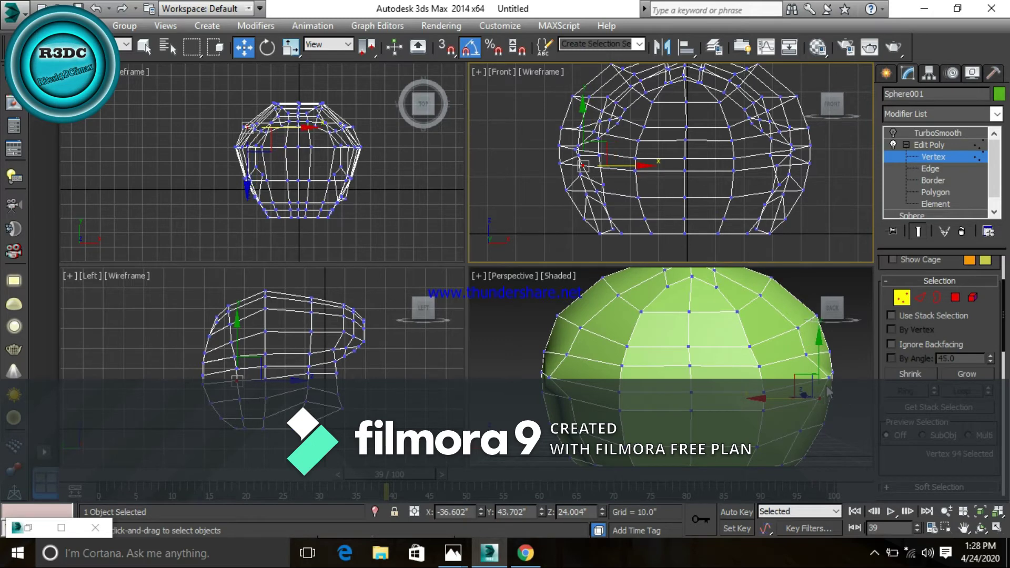
Step: Reposition an upper-left vertex along X to arch the outline, then deselect
left_click(807, 355)
left_click(622, 148)
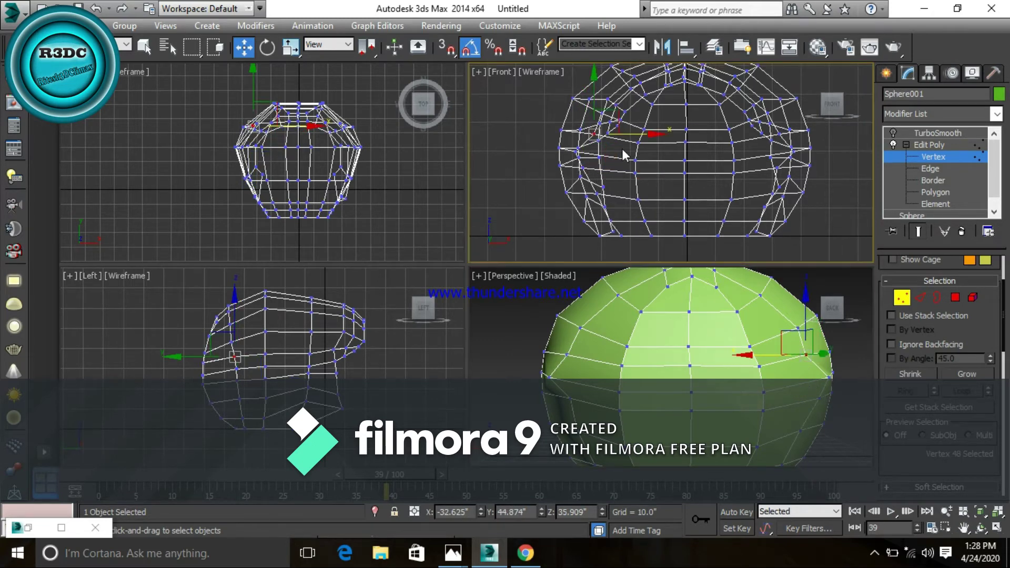
left_click_drag(652, 134, 647, 136)
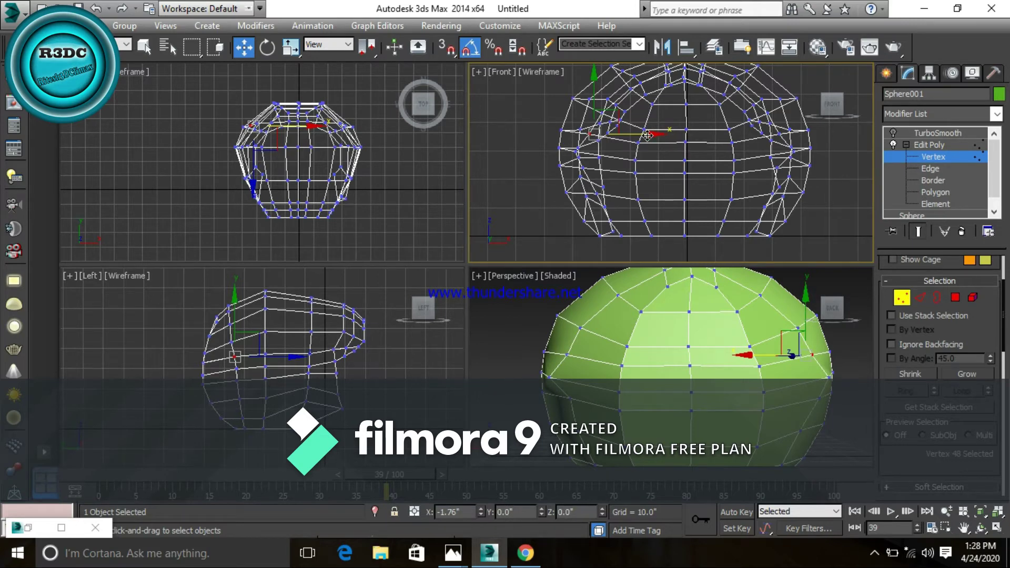
left_click_drag(647, 136, 653, 143)
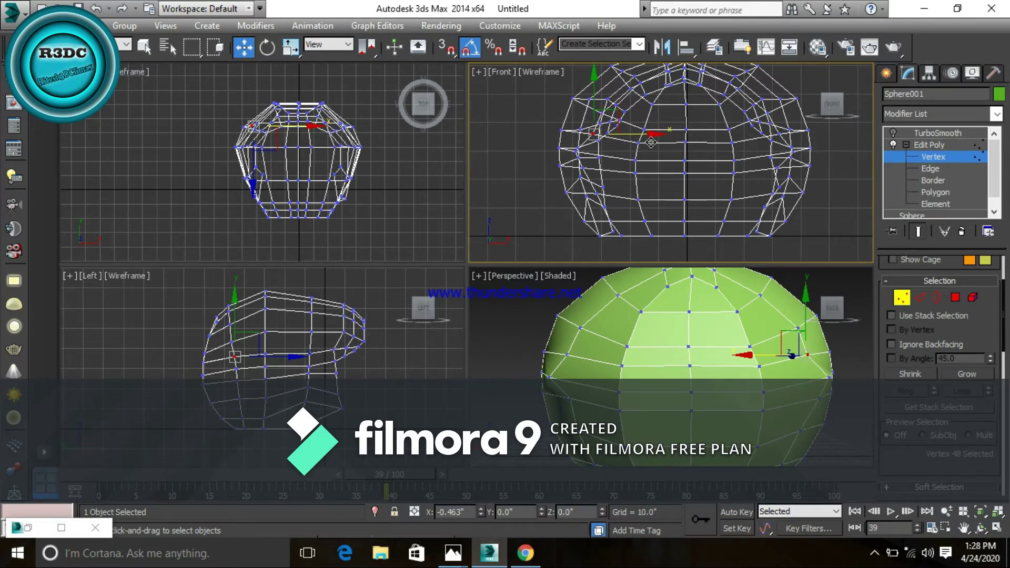
left_click_drag(652, 143, 654, 143)
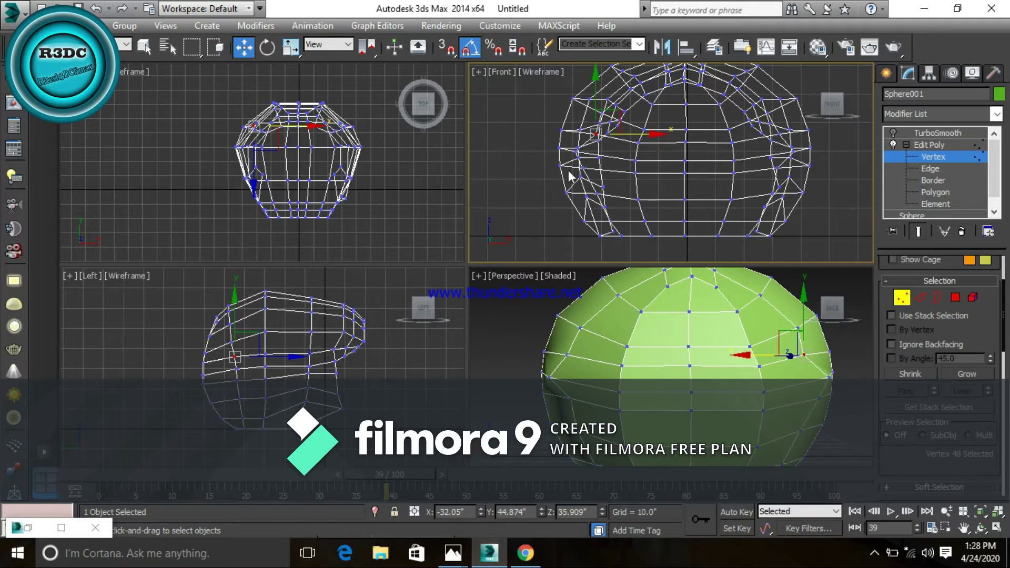
left_click(538, 179)
Step: Zoom and orbit the views to look at the sphere from above
scroll(604, 182, "down", 2)
scroll(657, 183, "down", 1)
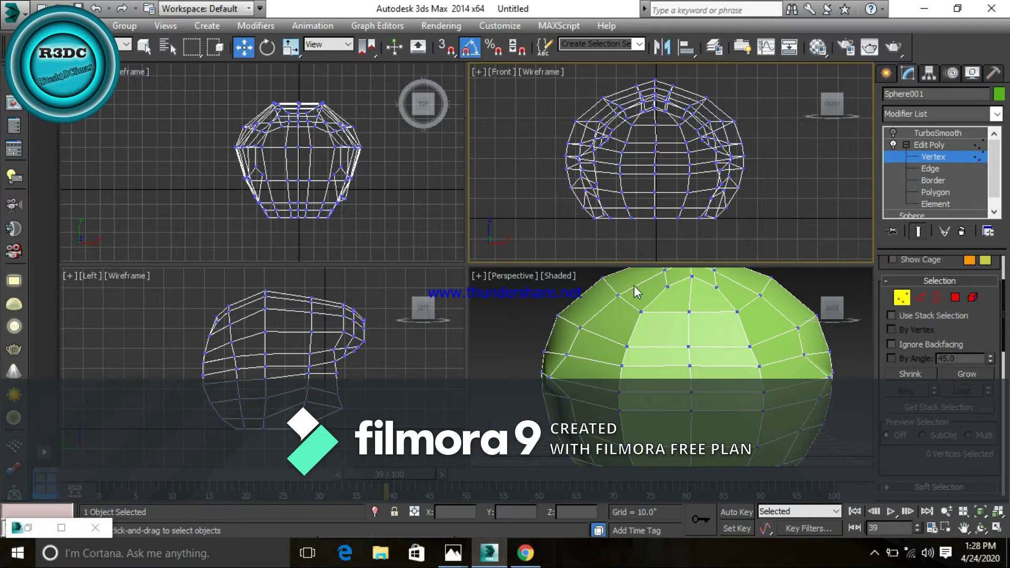
middle_click_drag(658, 166, 664, 172)
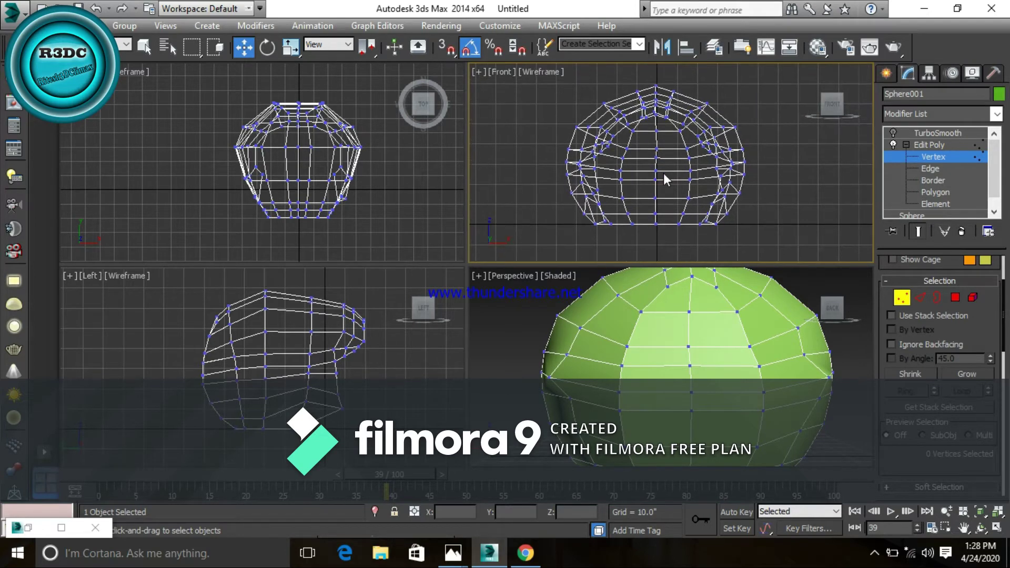
middle_click_drag(701, 405, 782, 426, "alt")
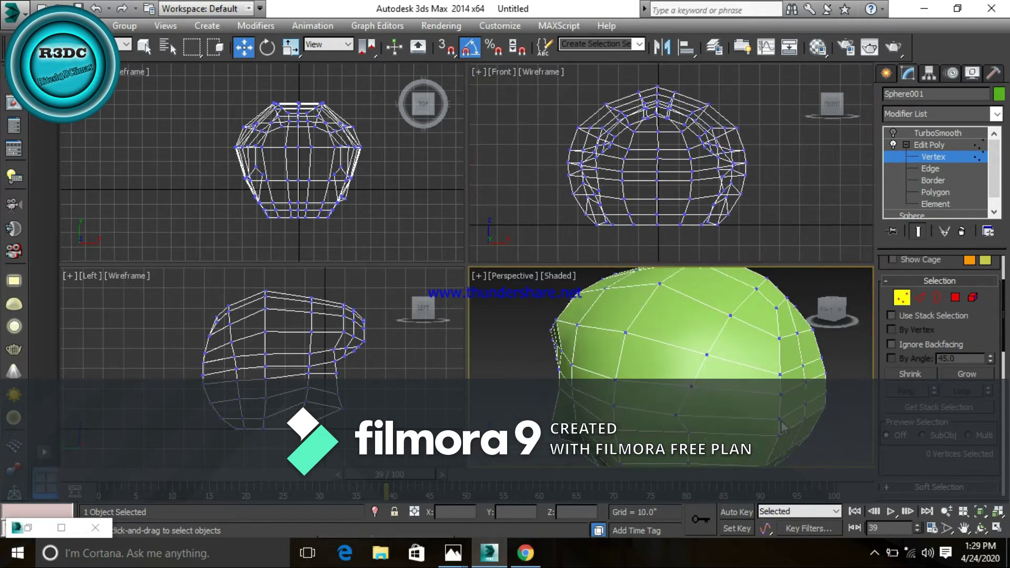
scroll(769, 380, "down", 5)
middle_click_drag(769, 380, 725, 418, "alt")
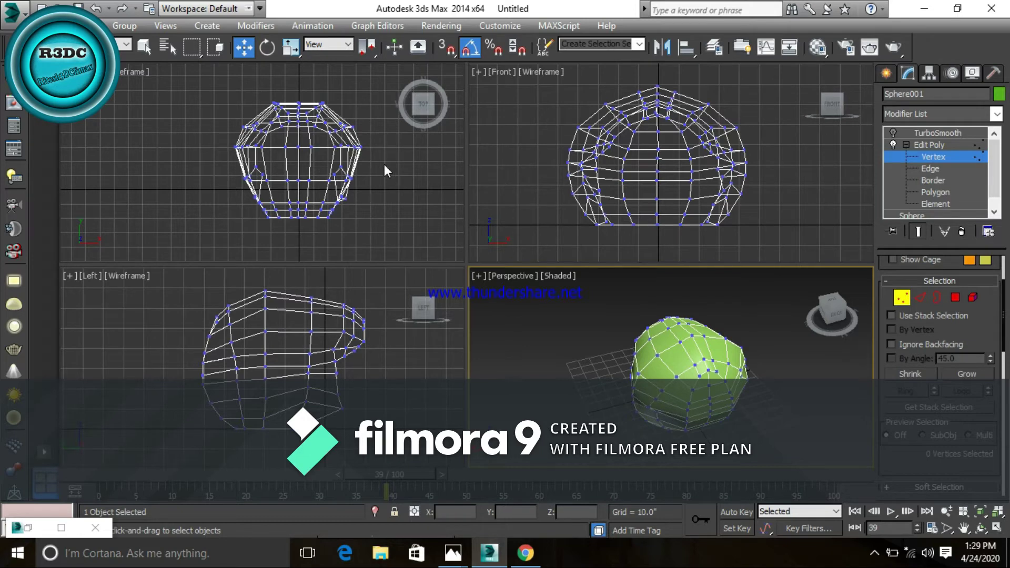
Step: Scale the fourteen left- and right-edge vertices to 90% in the Top view, then deselect
scroll(384, 164, "up", 2)
scroll(349, 173, "up", 2)
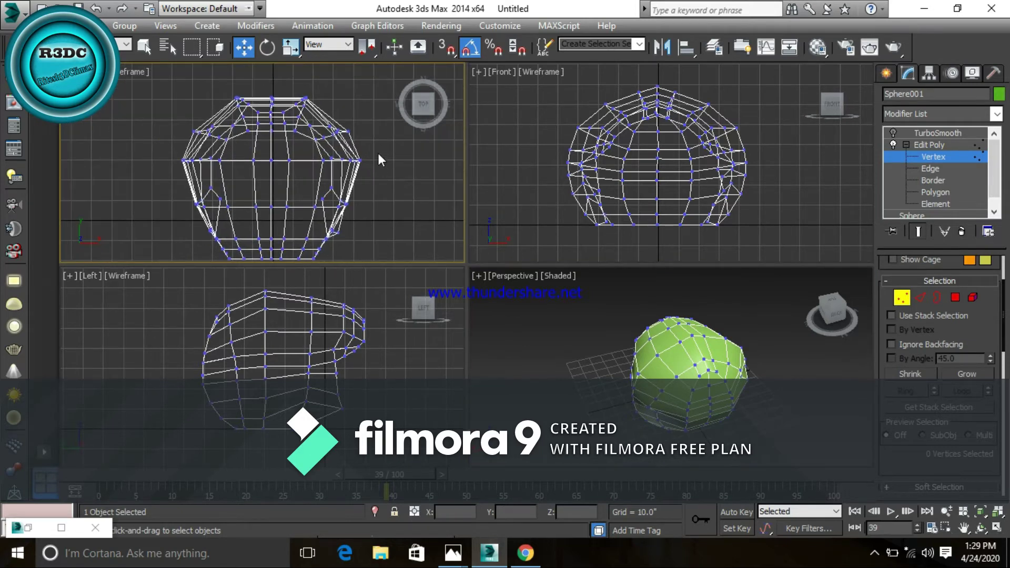
left_click_drag(380, 152, 330, 178)
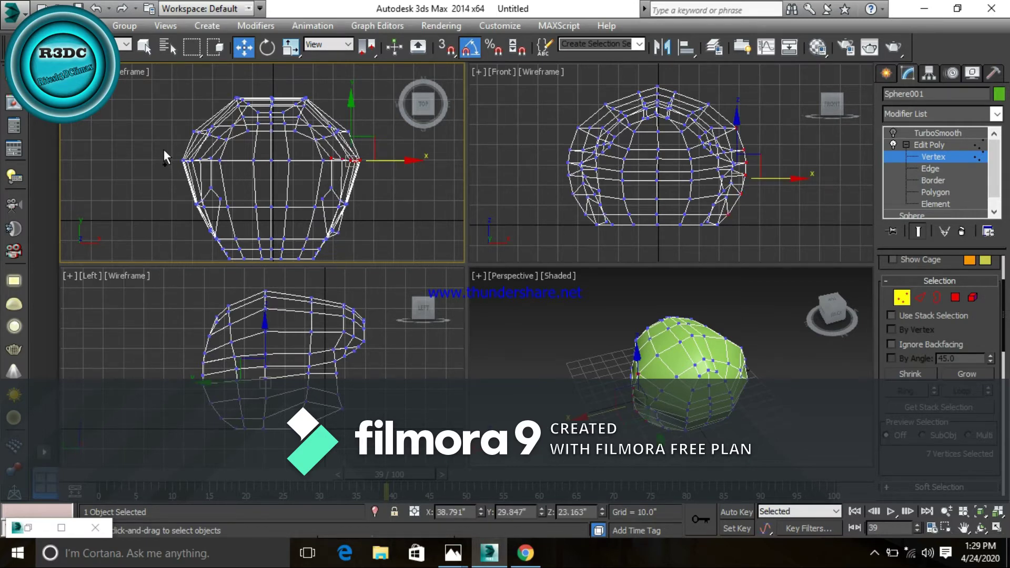
left_click_drag(162, 150, 219, 184)
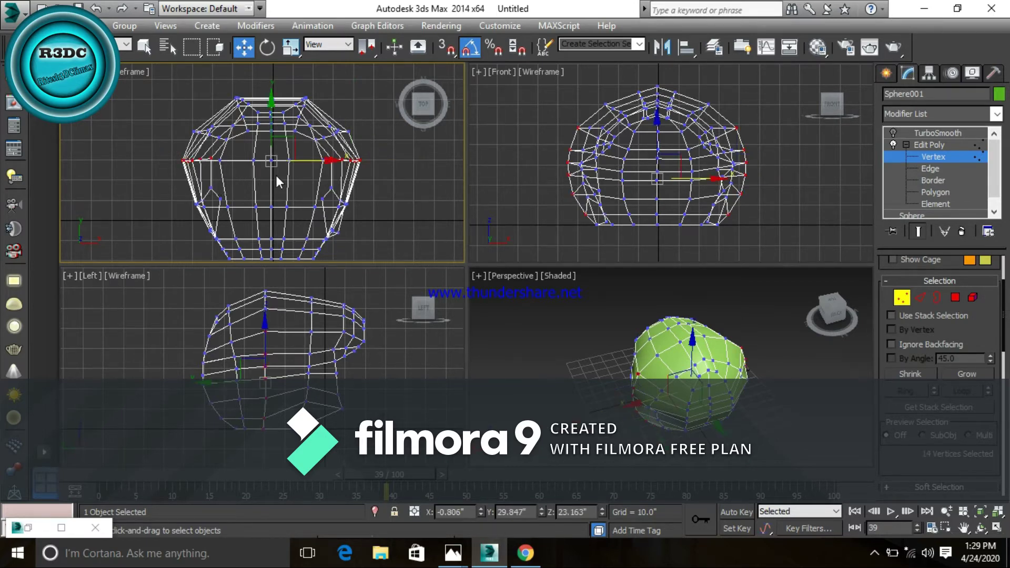
key("e")
key("r")
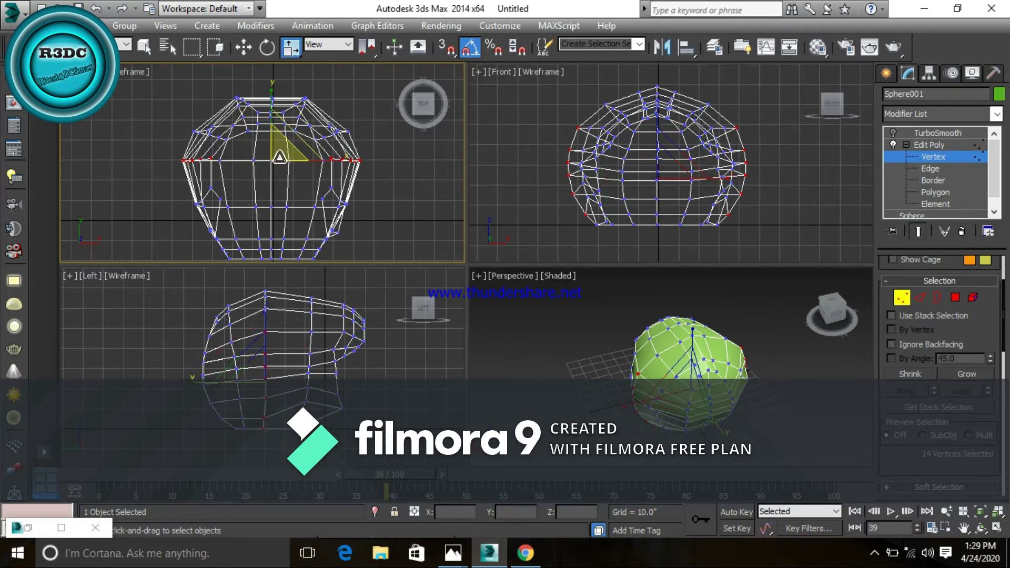
left_click_drag(281, 151, 288, 156)
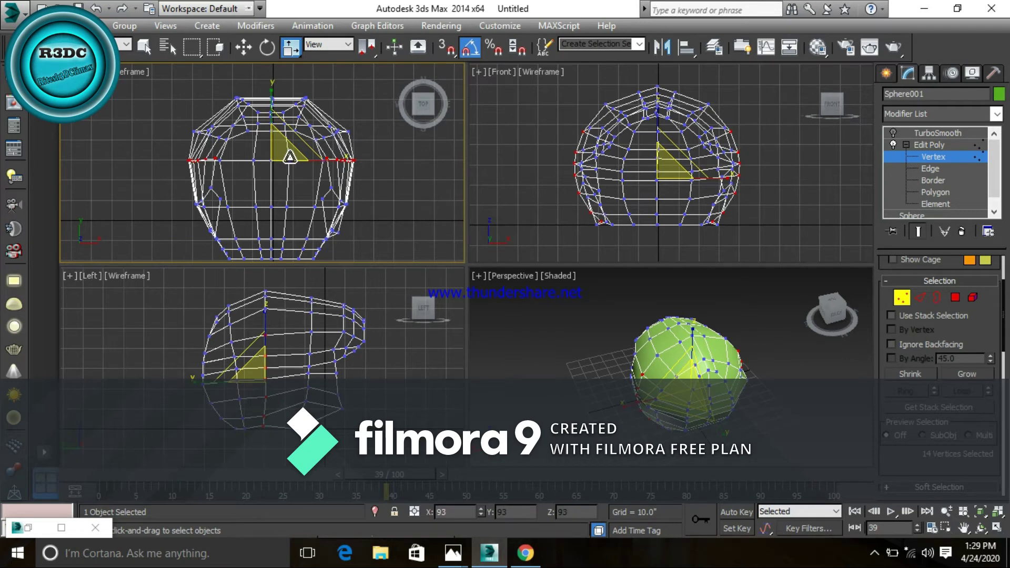
left_click_drag(288, 156, 294, 159)
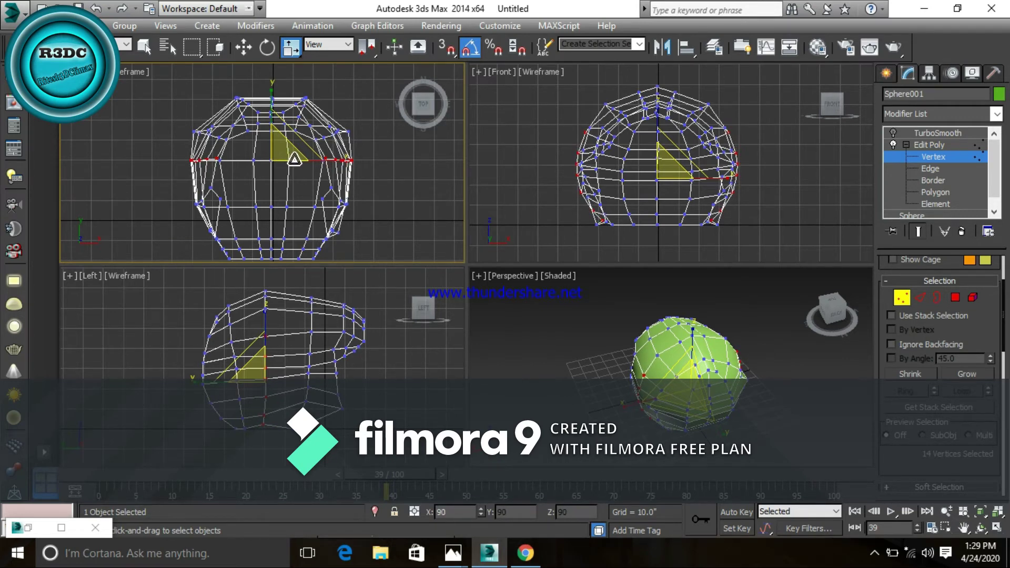
left_click(366, 185)
mouse_move(753, 379)
middle_mouse_down("alt")
mouse_move(762, 330)
mouse_move(708, 312)
mouse_move(722, 311)
middle_mouse_up("alt")
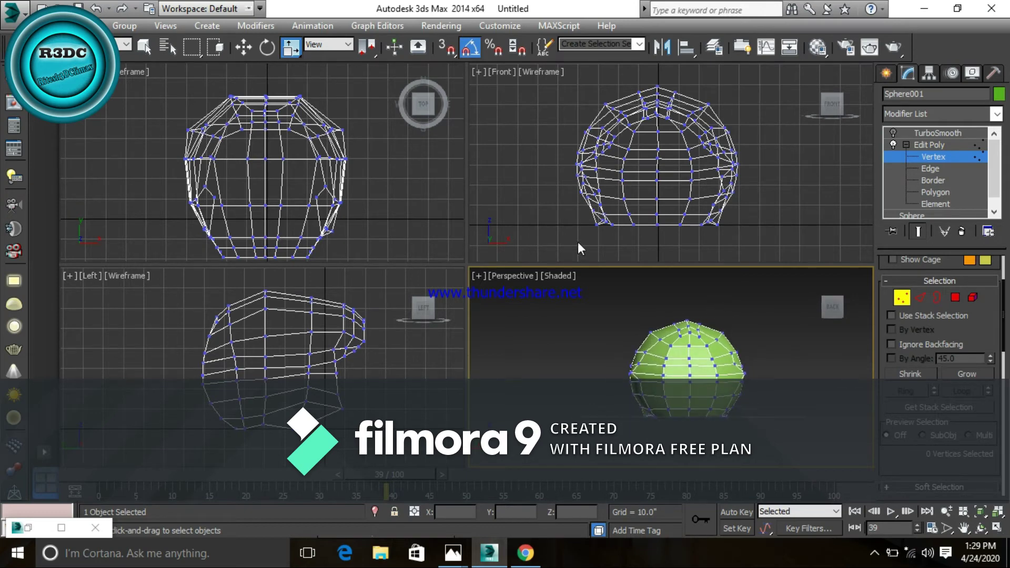
Step: Nudge the right upper side vertex slightly outward along X in the Top view
scroll(364, 182, "up", 2)
scroll(341, 143, "up", 2)
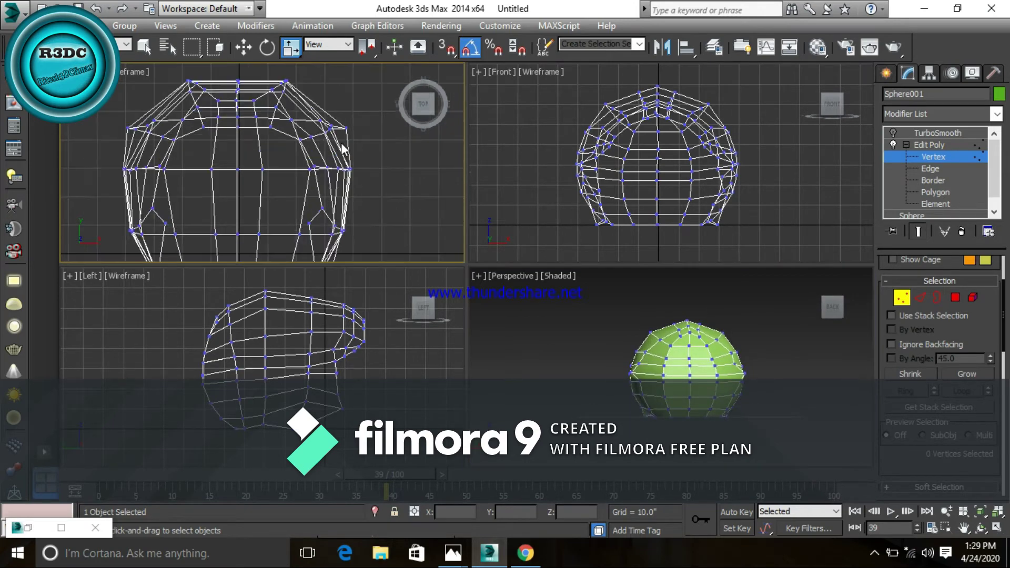
scroll(341, 143, "up", 2)
scroll(304, 140, "up", 2)
scroll(304, 140, "down", 2)
scroll(340, 182, "down", 1)
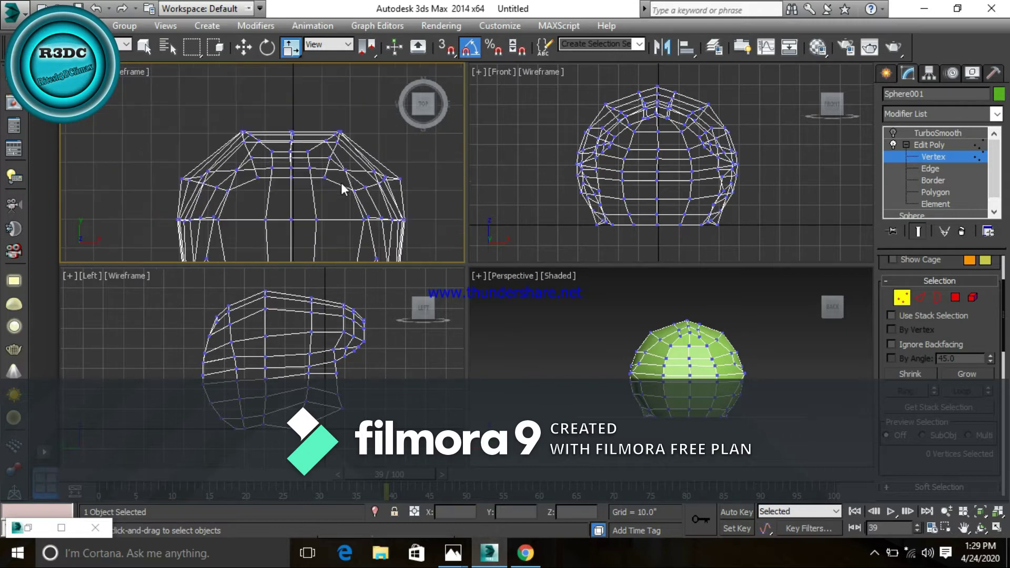
left_click(392, 184)
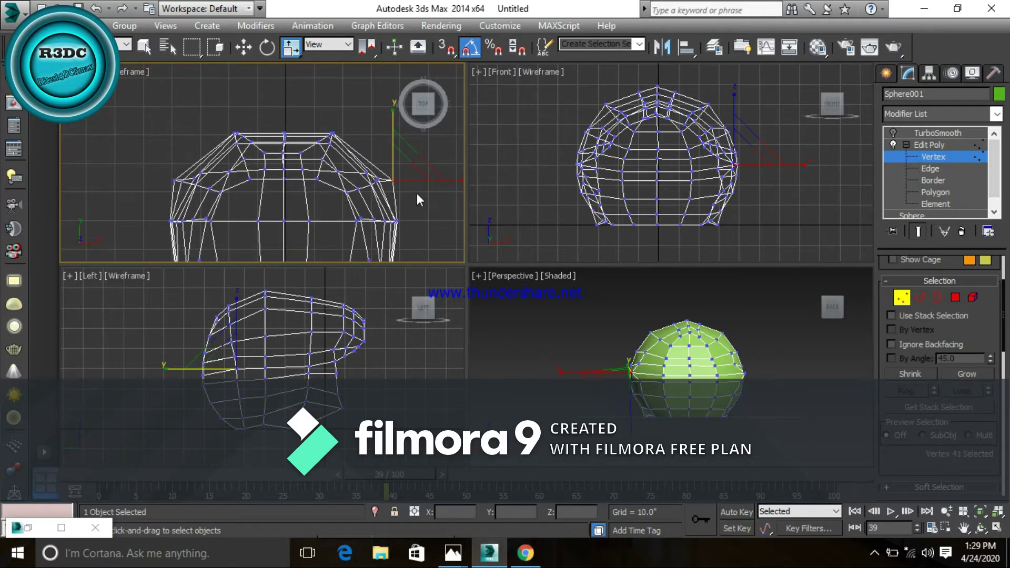
key("w")
middle_click_drag(422, 200, 411, 202)
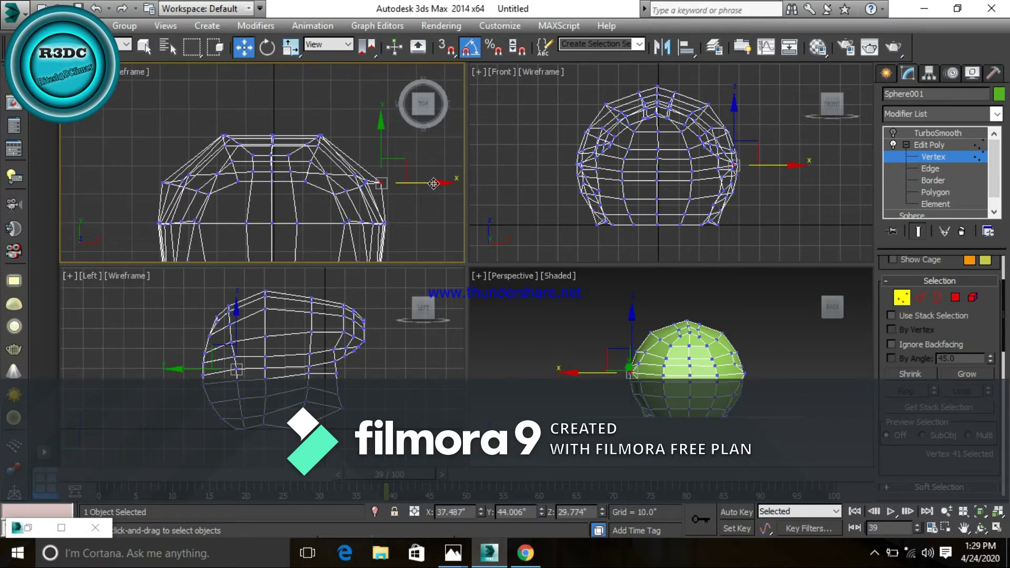
left_click_drag(436, 183, 442, 183)
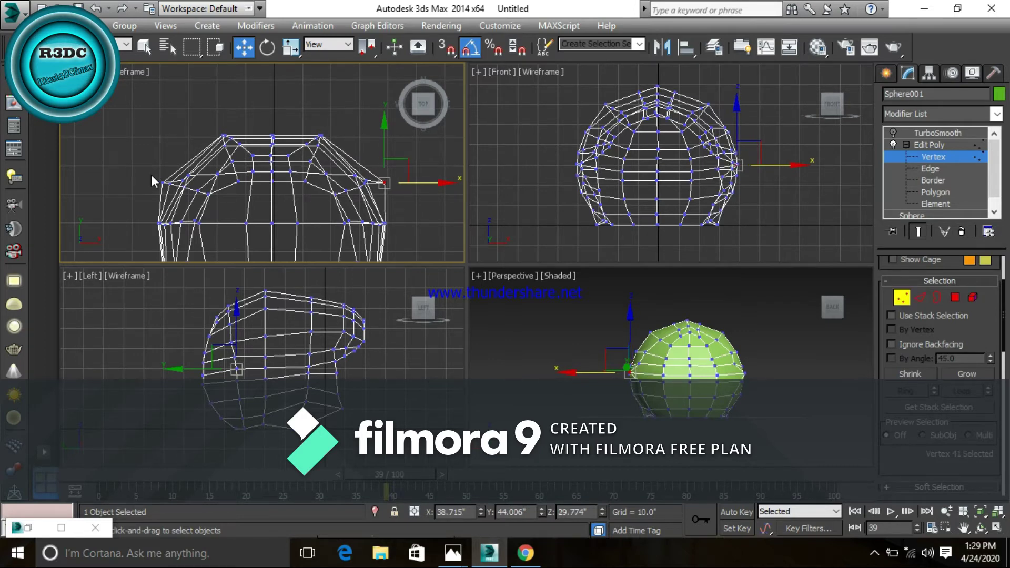
Step: Nudge the right vertex slightly back inward, deselect, and bring up the helmet reference photo
left_click_drag(164, 188, 219, 177)
scroll(211, 197, "up", 2)
scroll(199, 194, "up", 3)
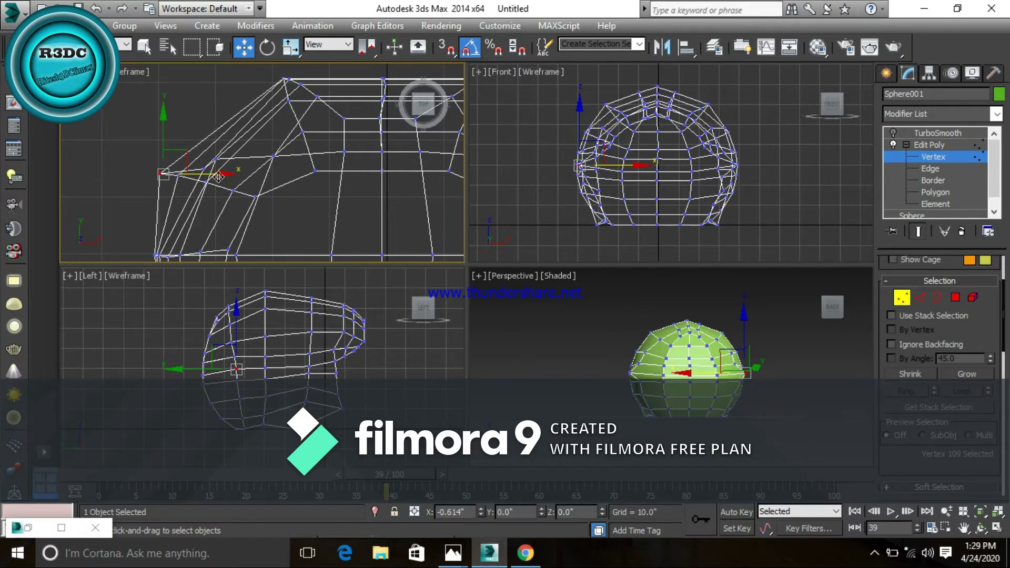
scroll(206, 198, "down", 3)
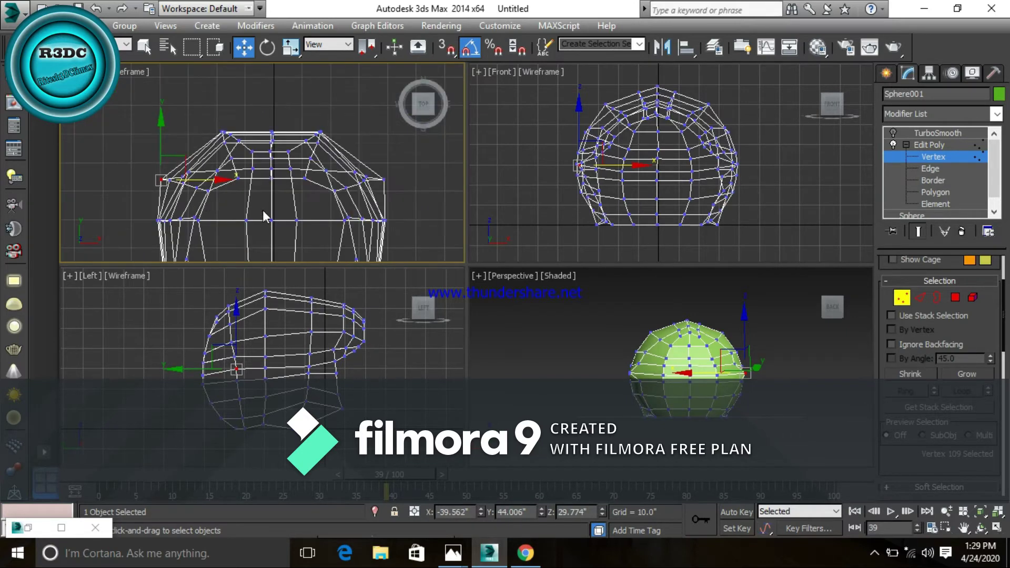
scroll(263, 210, "up", 1)
left_click(379, 179)
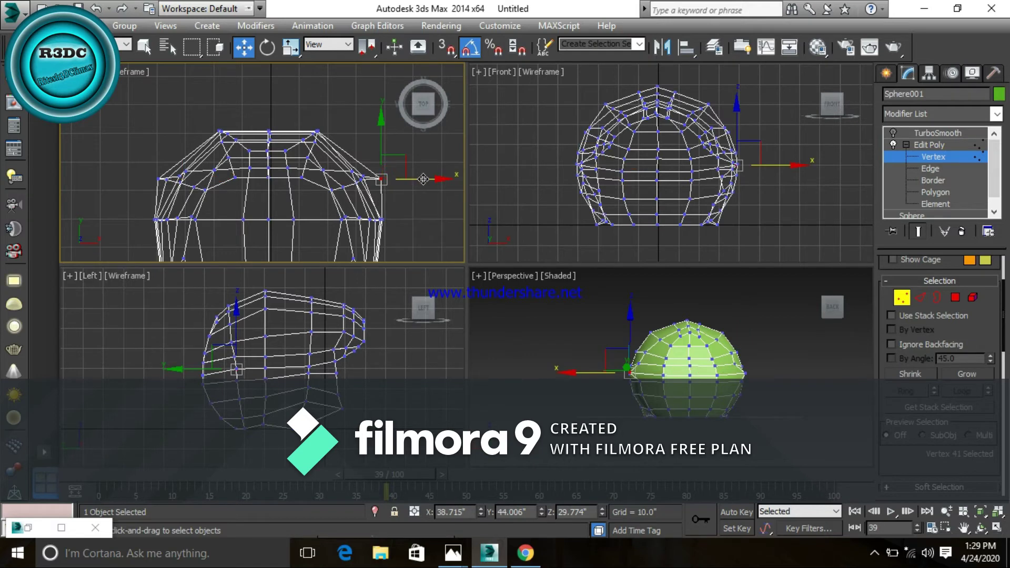
left_click_drag(434, 180, 430, 180)
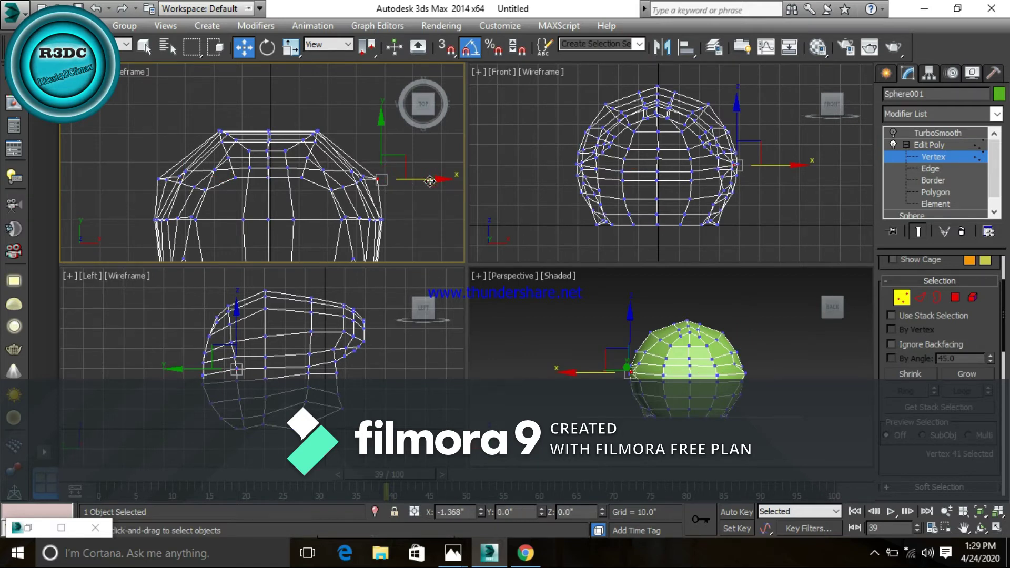
left_click(430, 211)
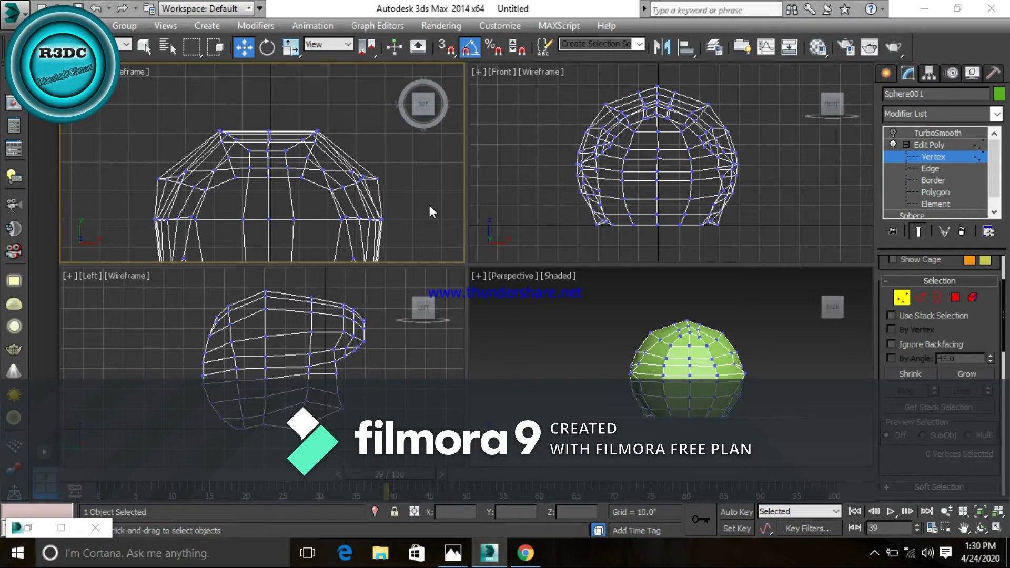
key("alt+Tab")
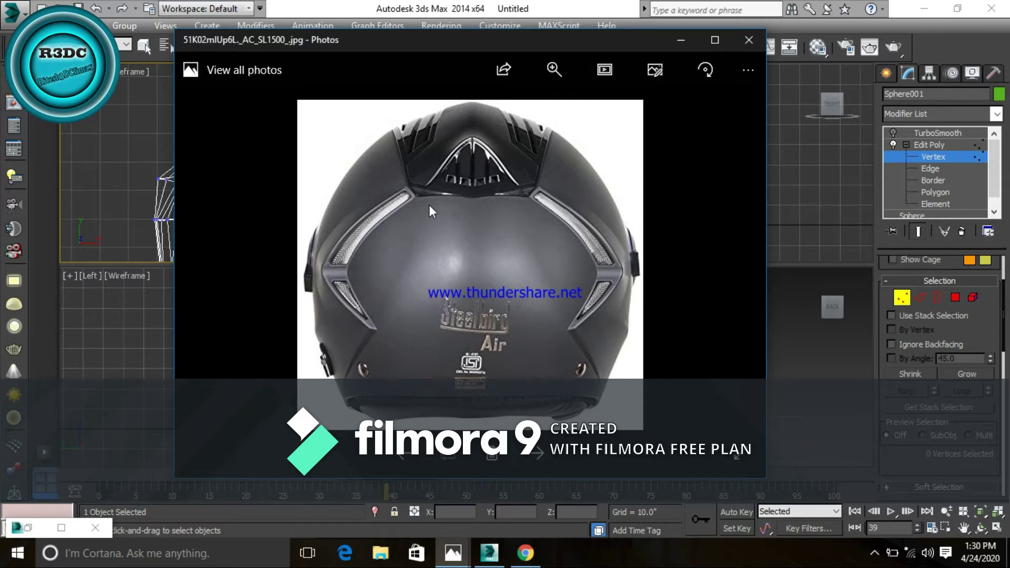
Step: Return to 3ds Max, maximize the Perspective view, and switch Edit Poly to Edge level
key("alt+Tab")
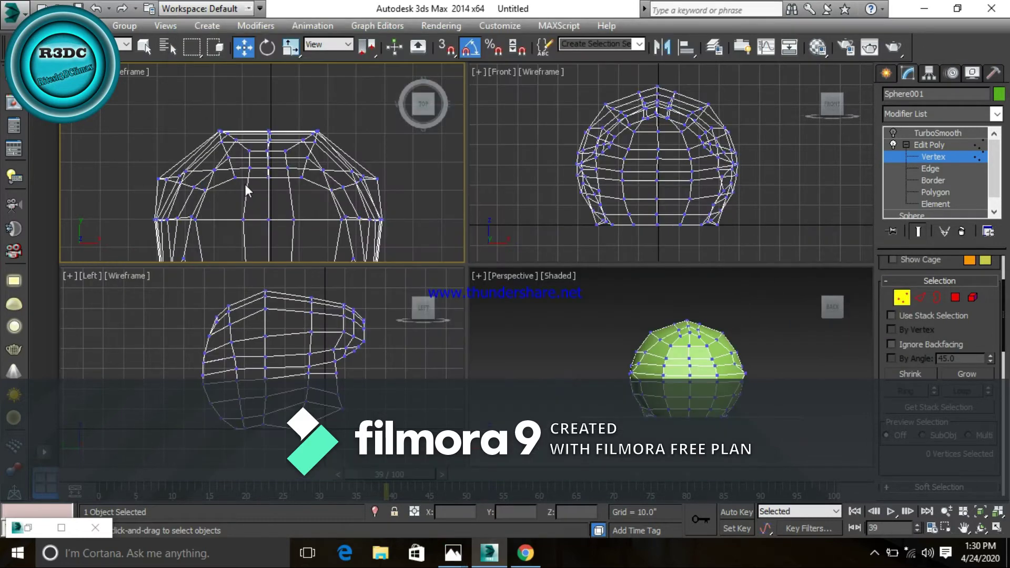
middle_click_drag(245, 184, 252, 184)
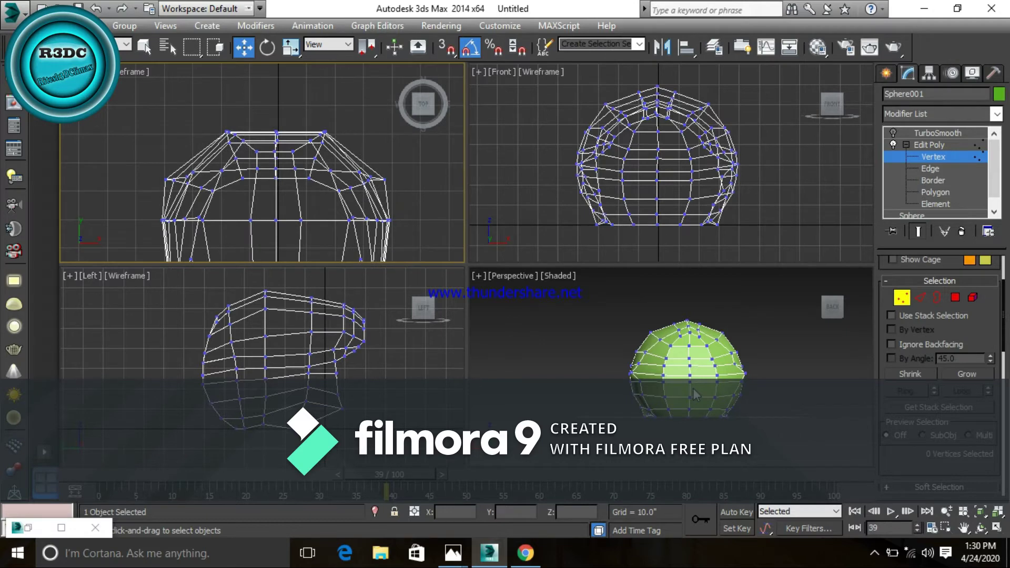
key("alt+w")
mouse_move(623, 349)
middle_mouse_down("alt")
mouse_move(656, 362)
mouse_move(530, 330)
middle_mouse_up("alt")
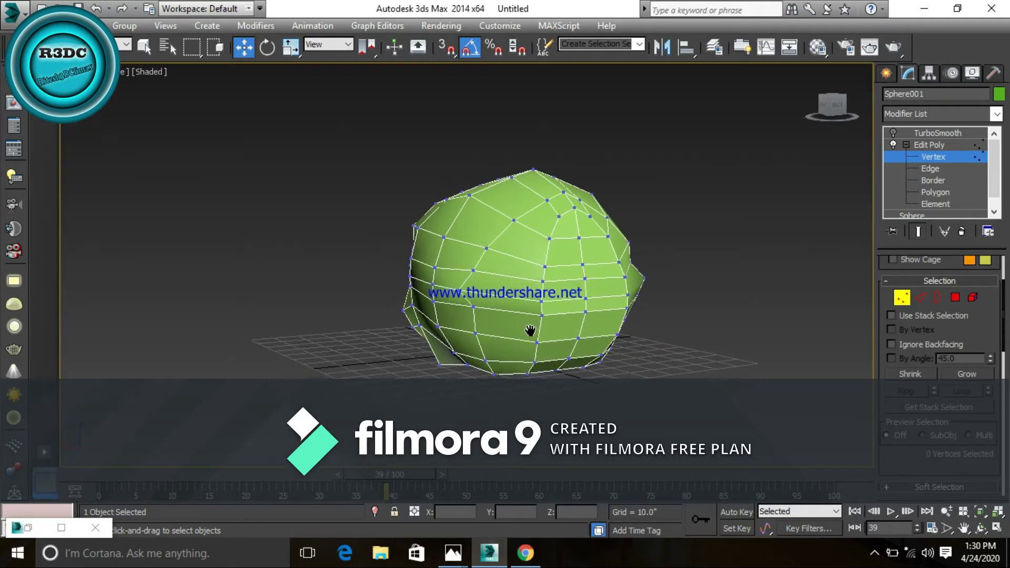
scroll(530, 330, "up", 3)
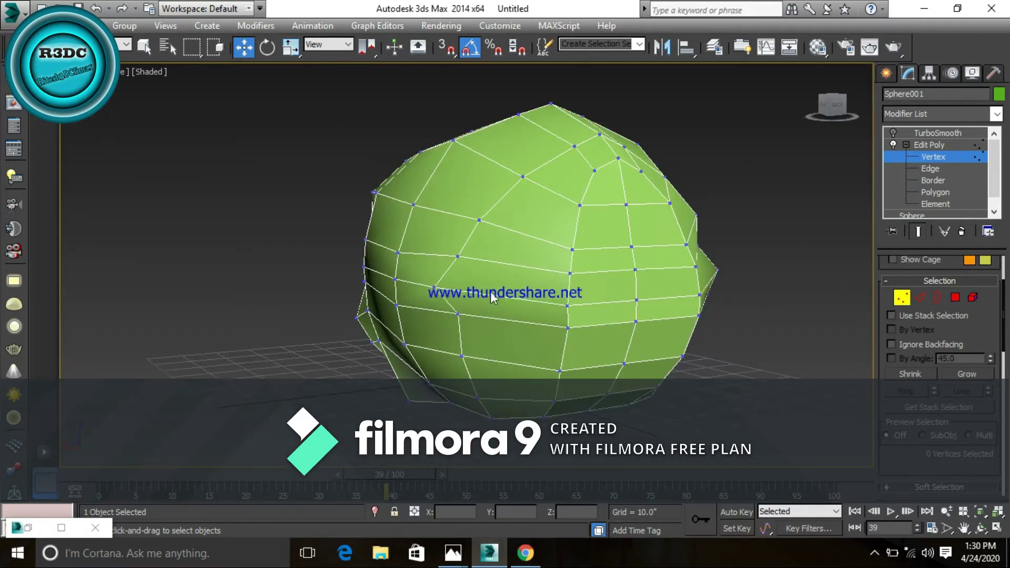
right_click(456, 226)
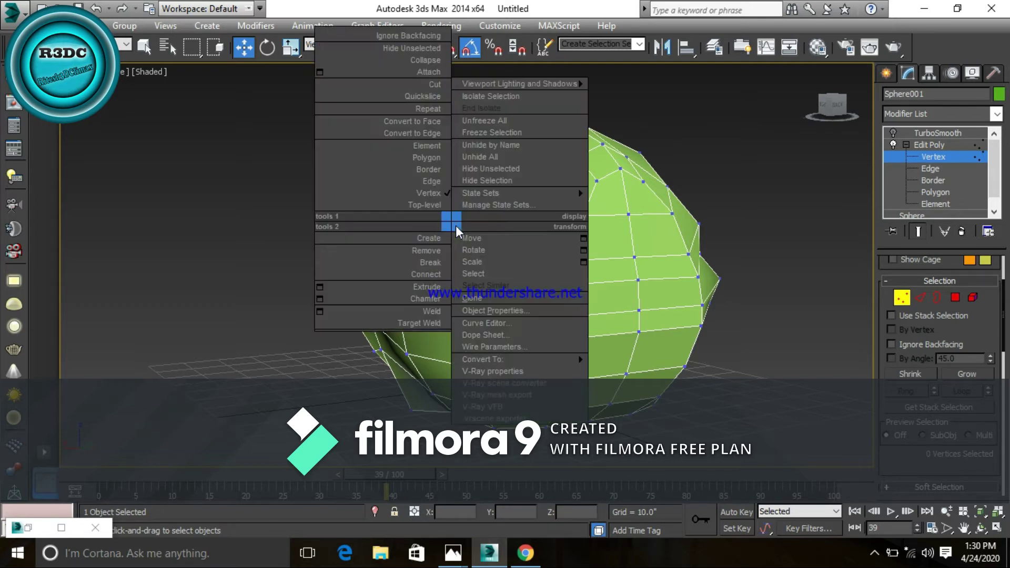
left_click(425, 181)
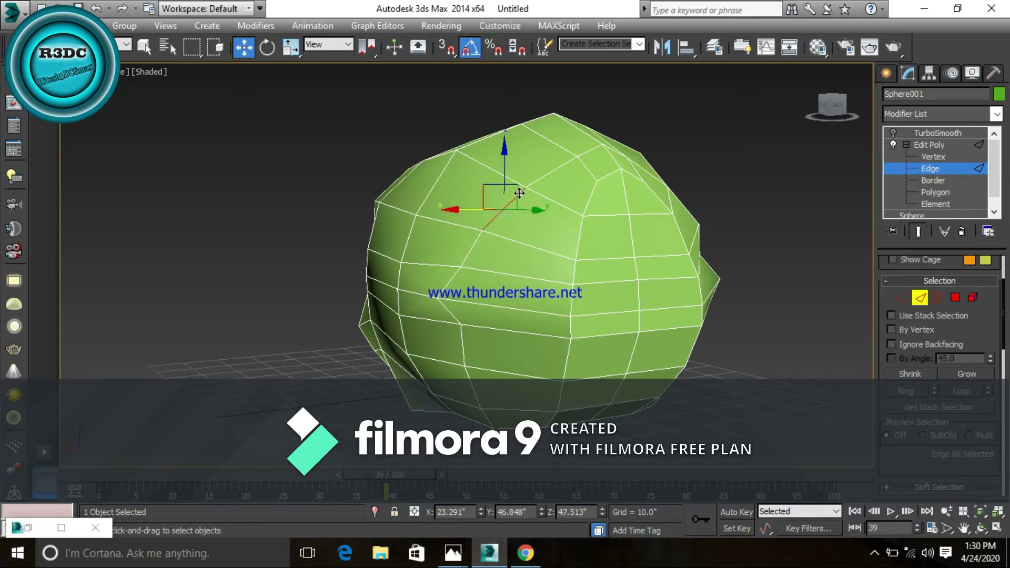
Step: Select the edge loop across the shell, discard a trial 2.867 extrusion, and begin a 3.206 chamfer
double_click(520, 193)
right_click(514, 208)
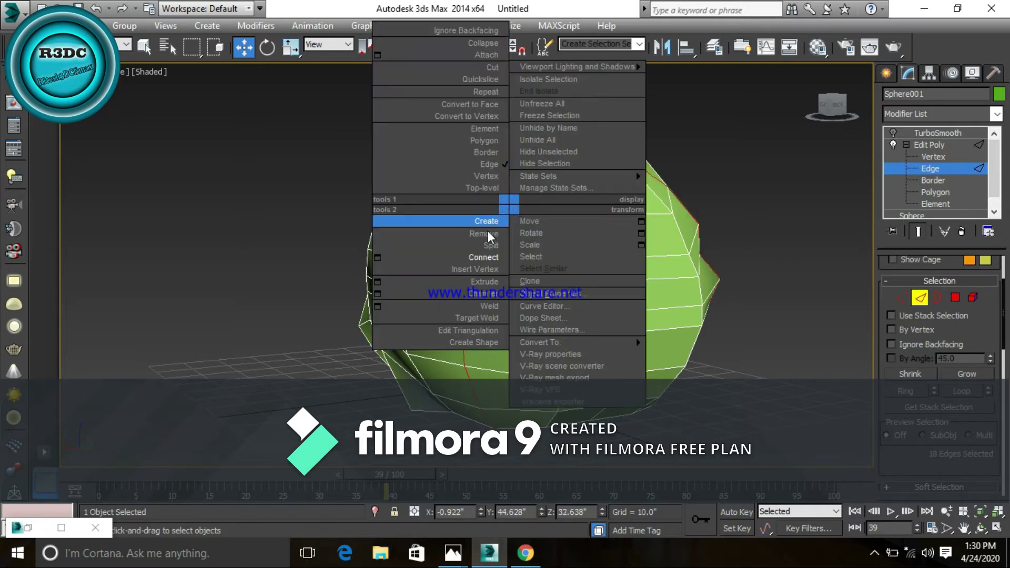
left_click(377, 284)
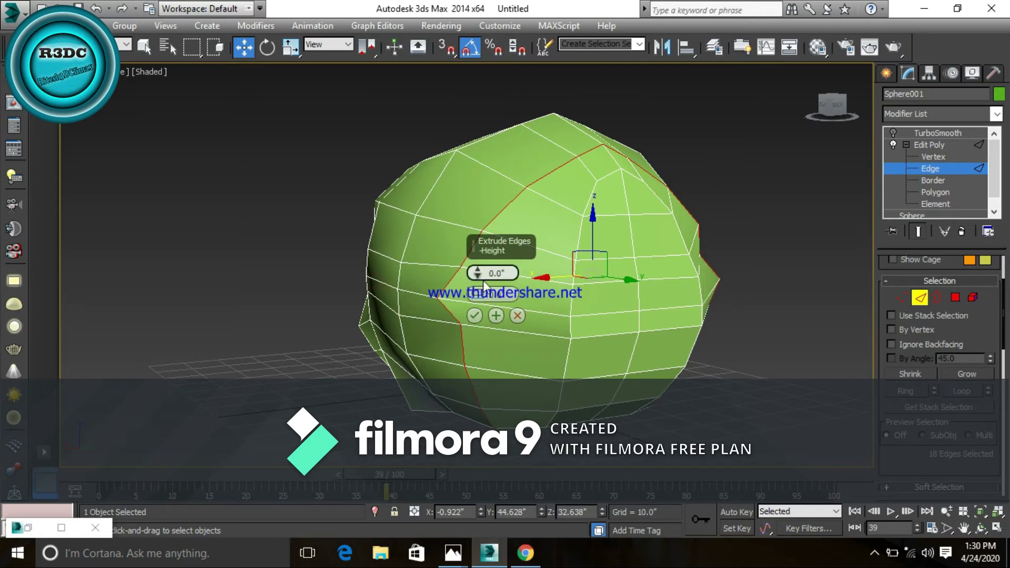
left_click_drag(477, 278, 472, 258)
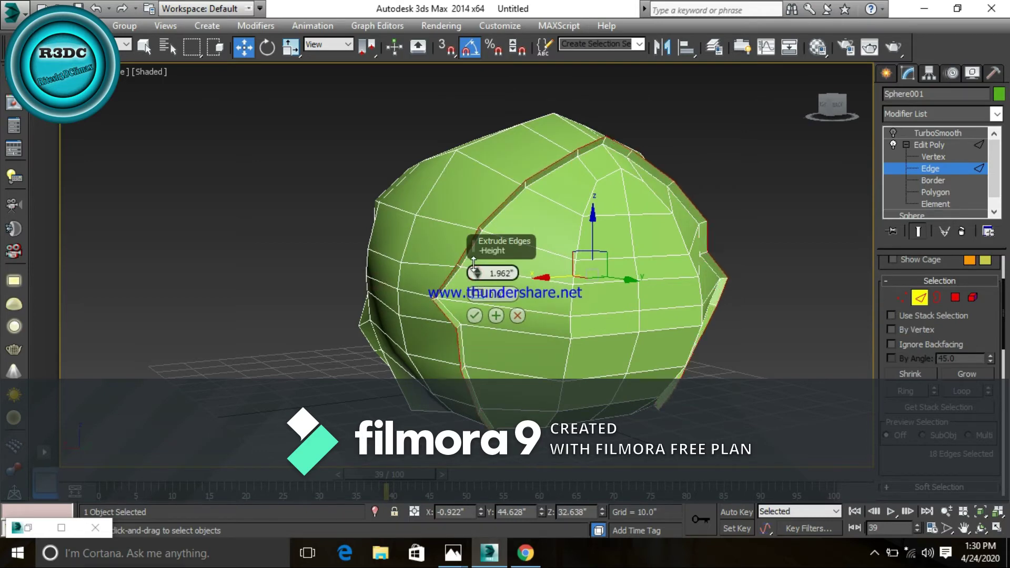
left_click(517, 315)
right_click(504, 279)
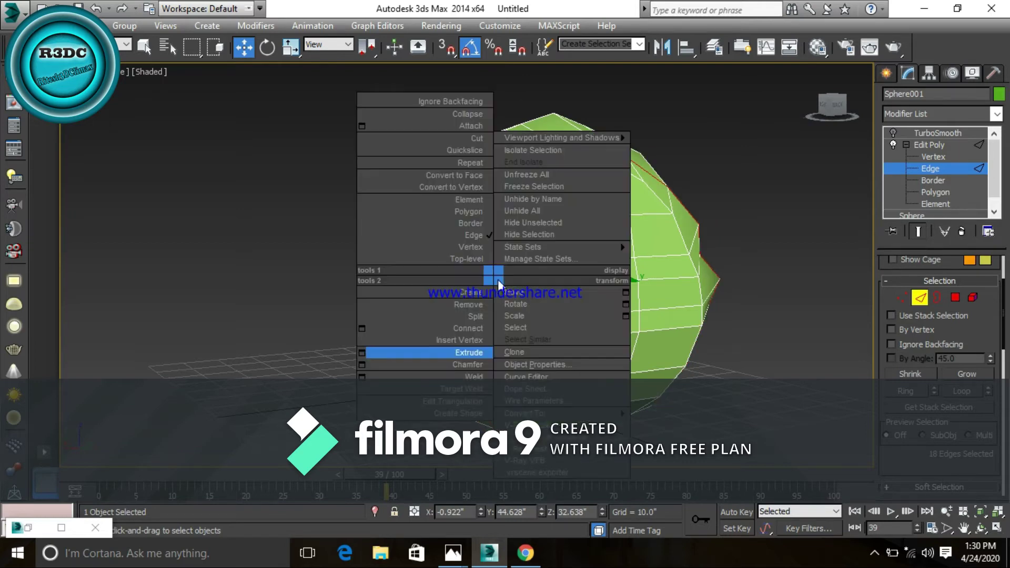
left_click(361, 364)
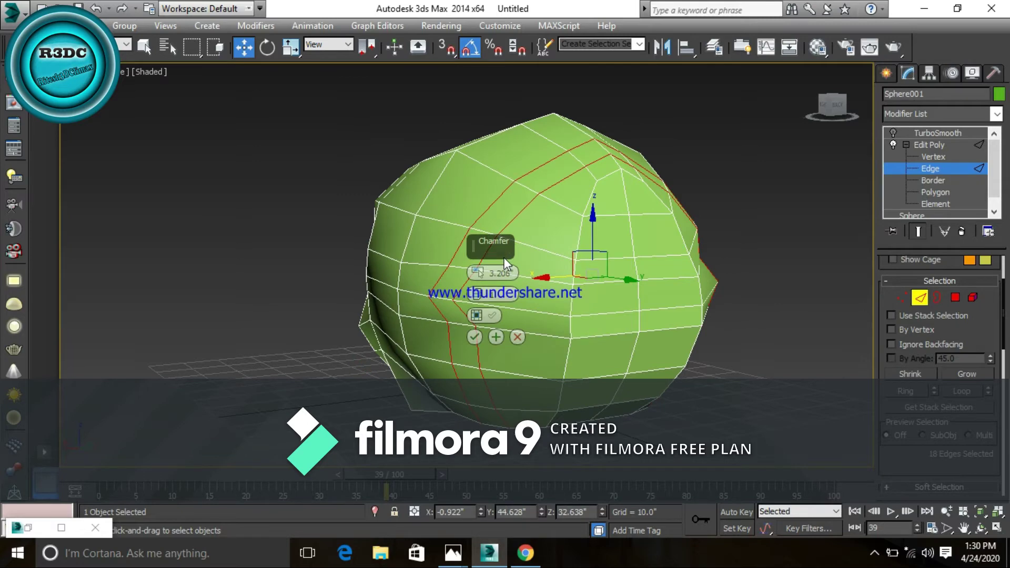
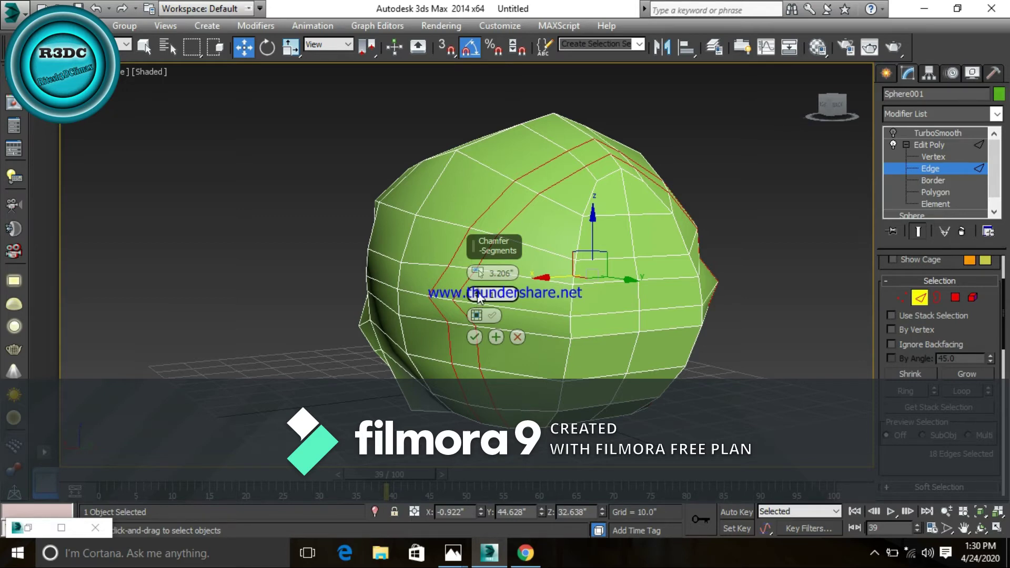
Step: Chamfer the marked edge loop with amount 1.848, splitting it into a narrow double line
scroll(478, 296, "up", 1)
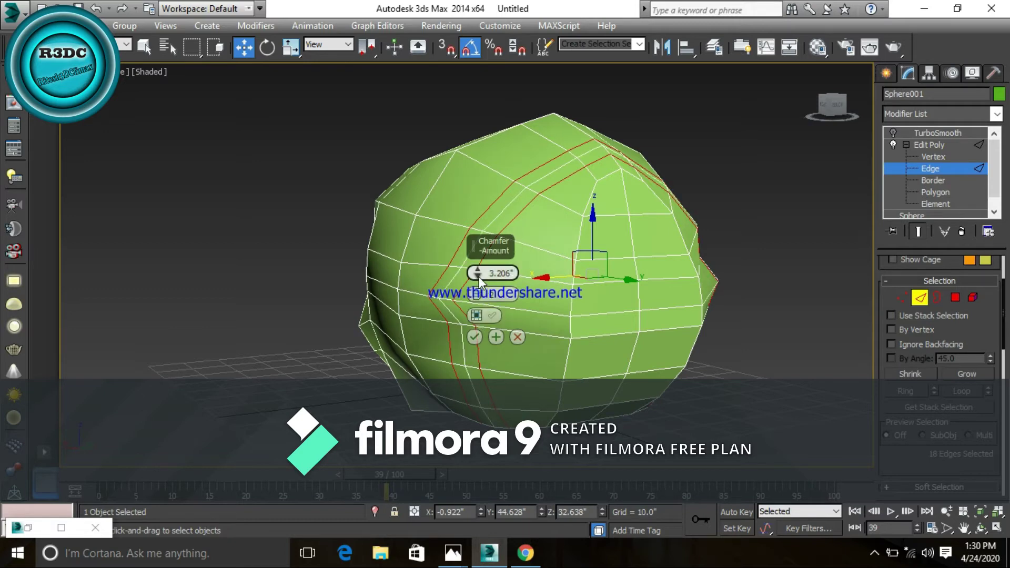
left_click_drag(478, 274, 477, 278)
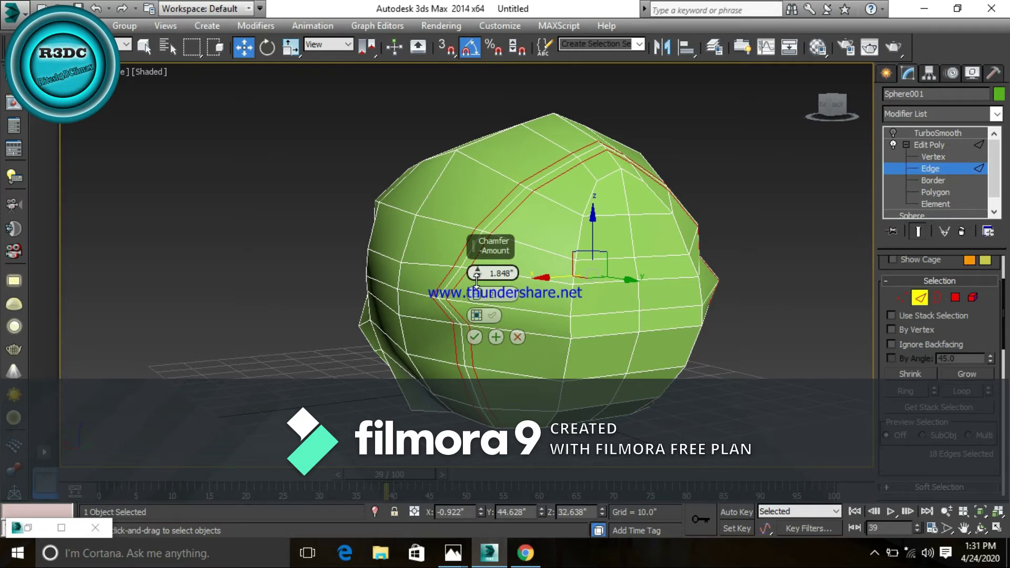
left_click(474, 337)
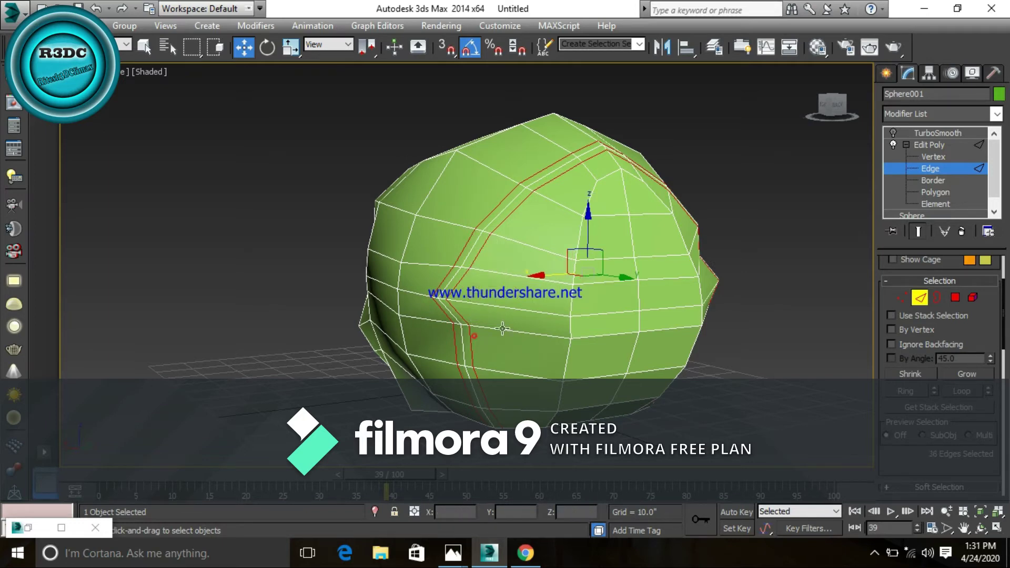
mouse_move(545, 311)
middle_mouse_down("alt")
mouse_move(495, 328)
mouse_move(663, 311)
mouse_move(579, 326)
mouse_move(531, 273)
middle_mouse_up("alt")
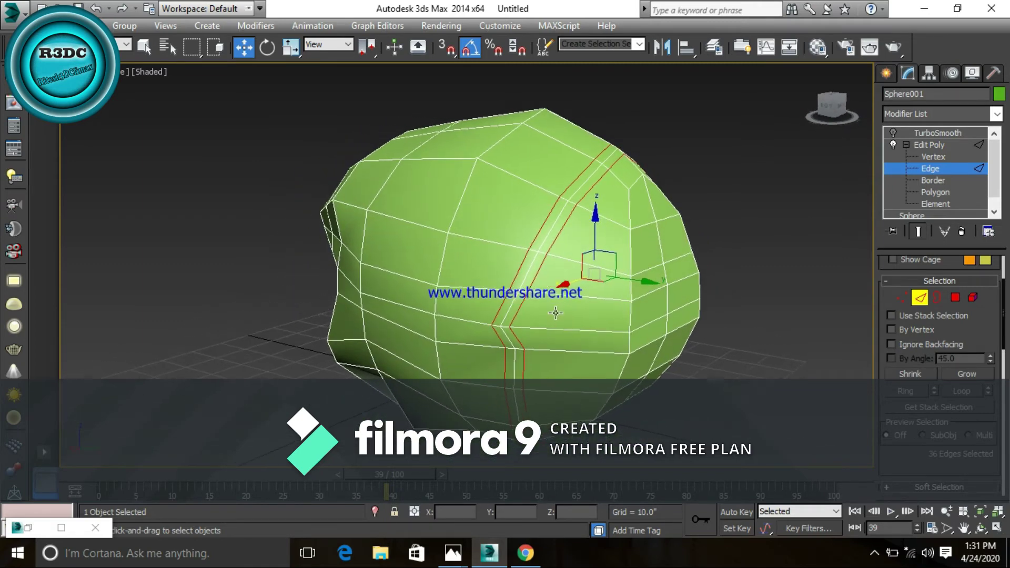
scroll(531, 273, "up", 3)
scroll(530, 271, "up", 1)
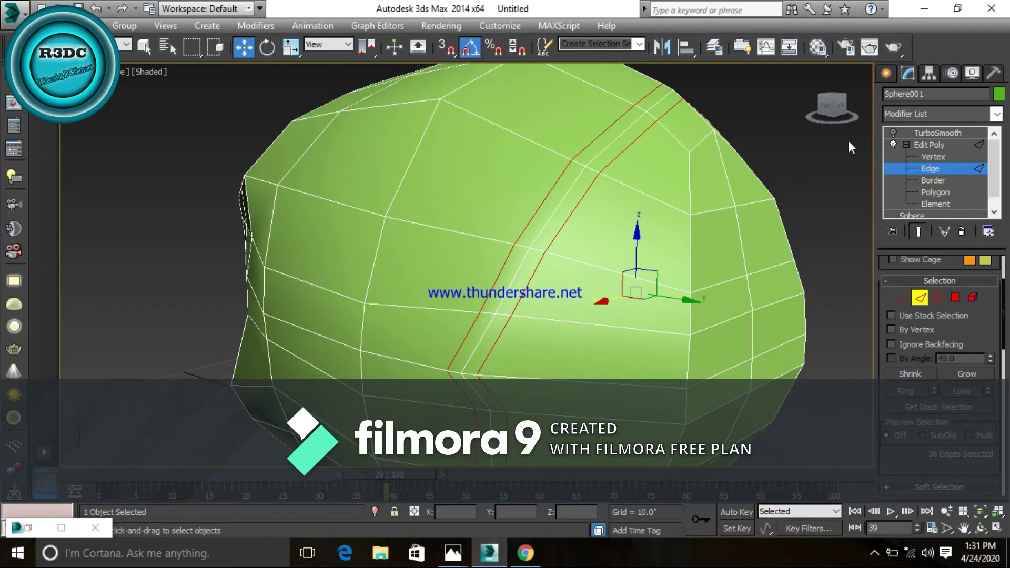
Step: Enter Vertex sub-object level and frame the chamfered groove on the sphere
left_click(931, 158)
scroll(526, 275, "down", 3)
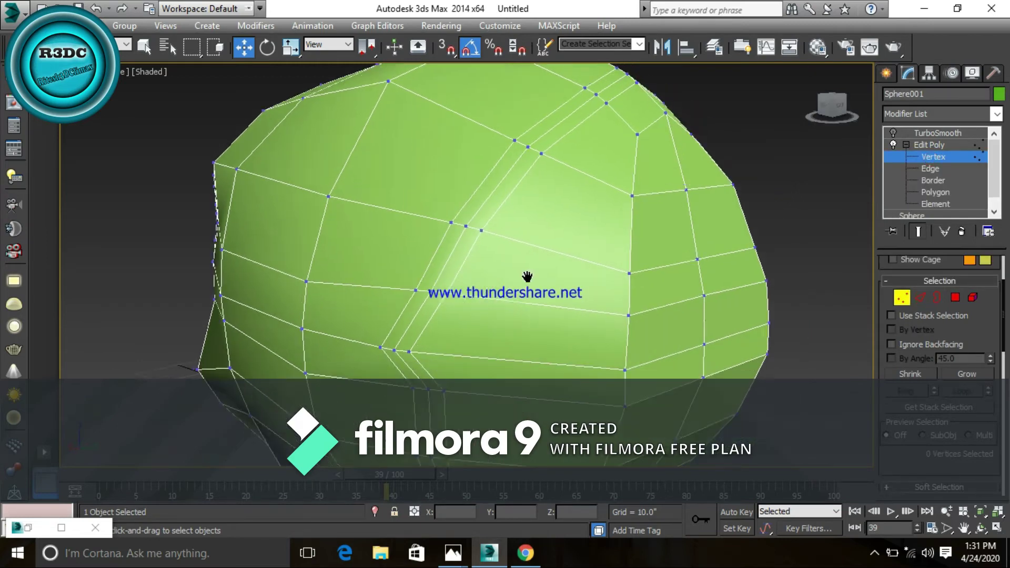
scroll(525, 276, "down", 2)
scroll(503, 300, "down", 1)
mouse_move(503, 299)
middle_mouse_down("alt")
mouse_move(482, 276)
mouse_move(459, 279)
middle_mouse_up("alt")
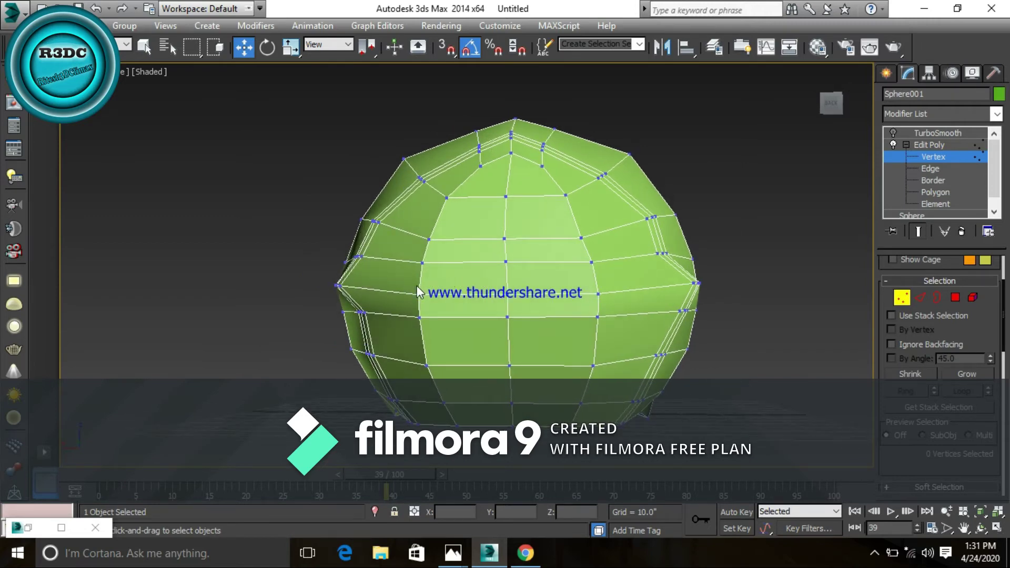
middle_click_drag(416, 286, 417, 273, "alt")
scroll(486, 301, "up", 5)
mouse_move(486, 301)
middle_mouse_down()
mouse_move(456, 310)
mouse_move(530, 280)
mouse_move(600, 332)
mouse_move(638, 284)
middle_mouse_up()
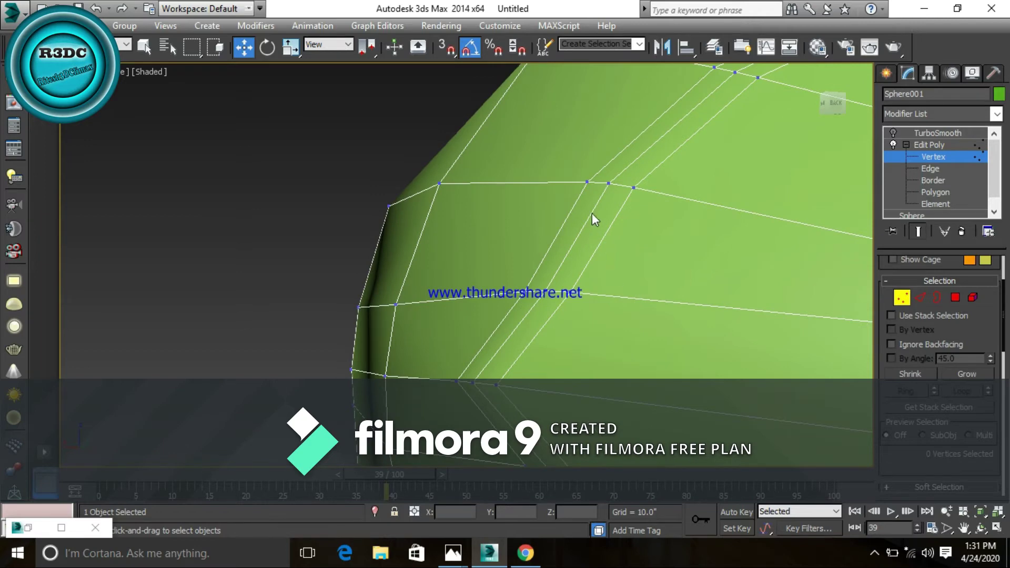
scroll(611, 184, "down", 2)
scroll(592, 276, "down", 4)
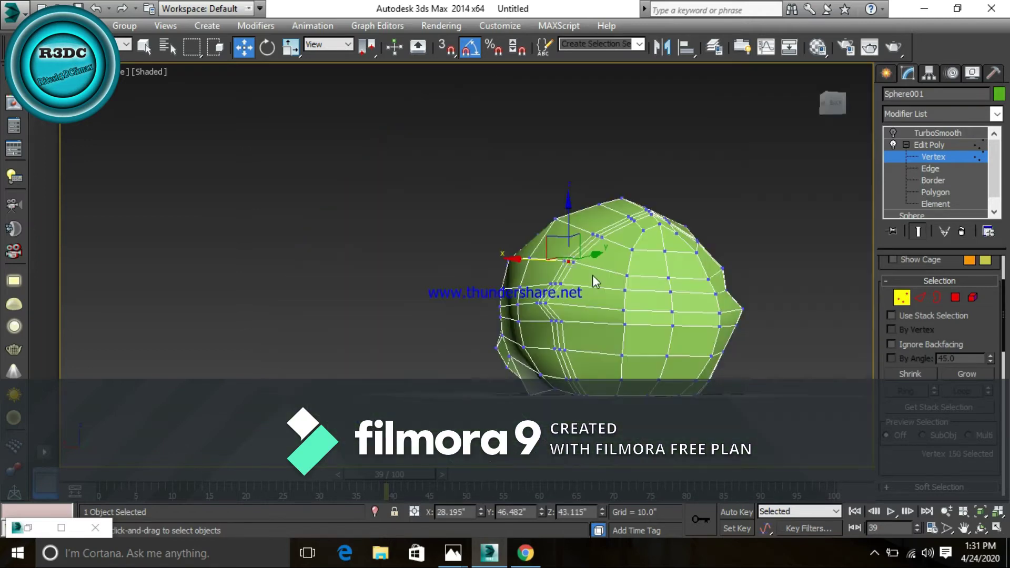
mouse_move(593, 275)
middle_mouse_down("alt")
mouse_move(608, 307)
mouse_move(589, 316)
mouse_move(608, 301)
middle_mouse_up("alt")
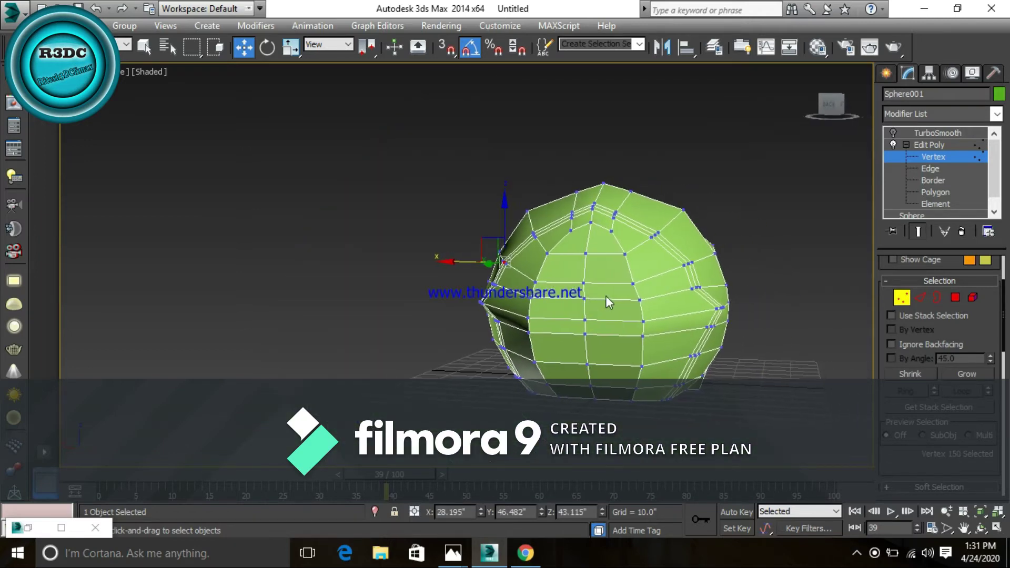
scroll(705, 267, "up", 1)
scroll(689, 275, "up", 4)
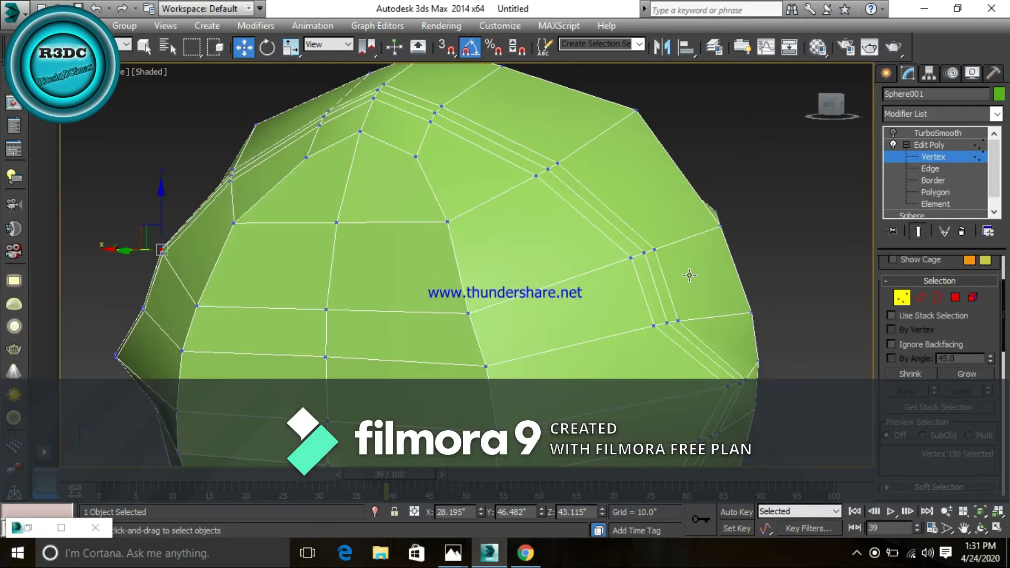
Step: Add a second groove vertex and raise both about 0.658 along Z
left_click(642, 253, "ctrl")
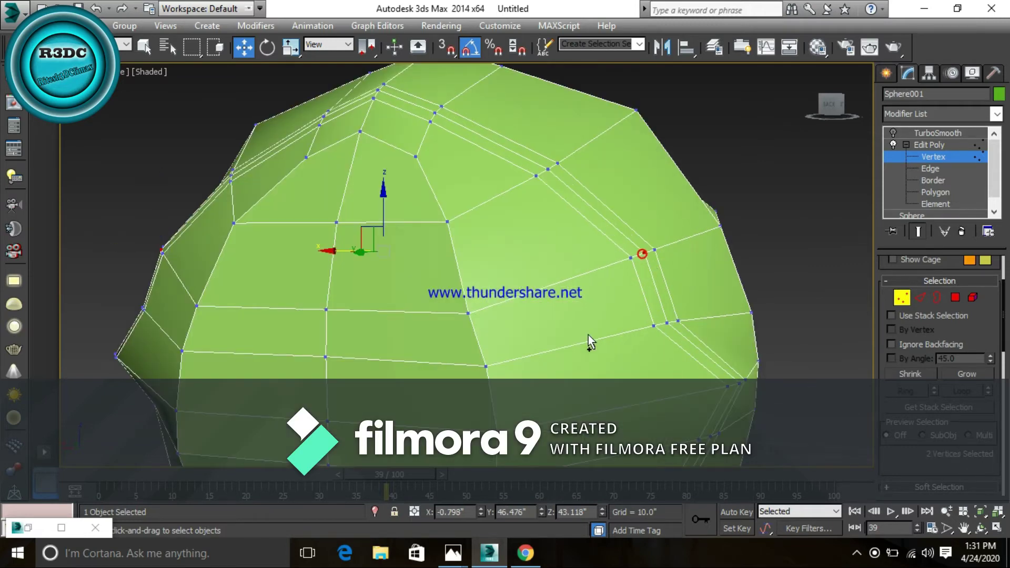
mouse_move(478, 329)
middle_mouse_down()
mouse_move(445, 287)
mouse_move(427, 287)
middle_mouse_up()
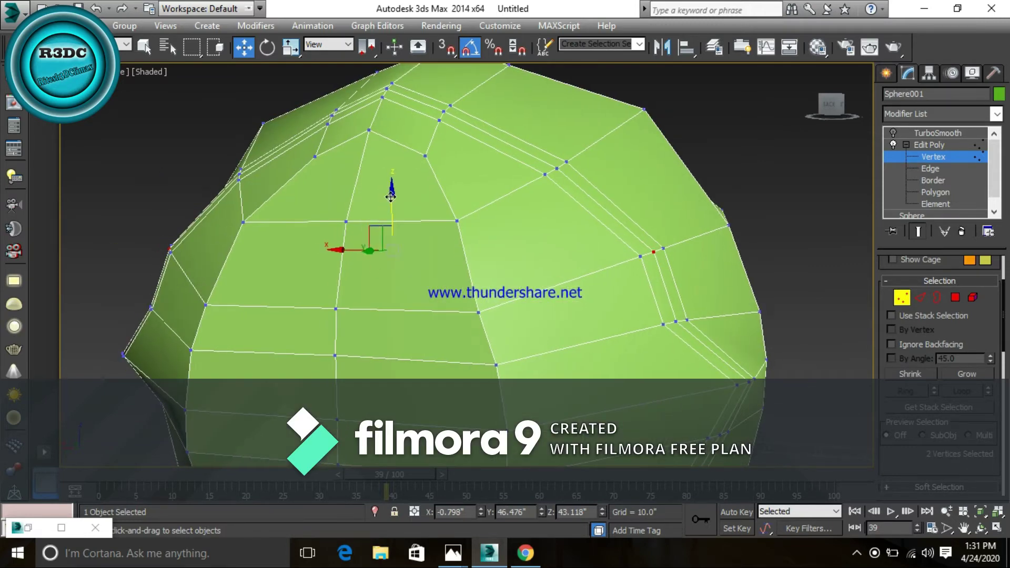
left_click_drag(391, 194, 382, 188)
Step: Restore the four-viewport layout and lower the two raised groove vertices slightly in Front view
key("alt+w")
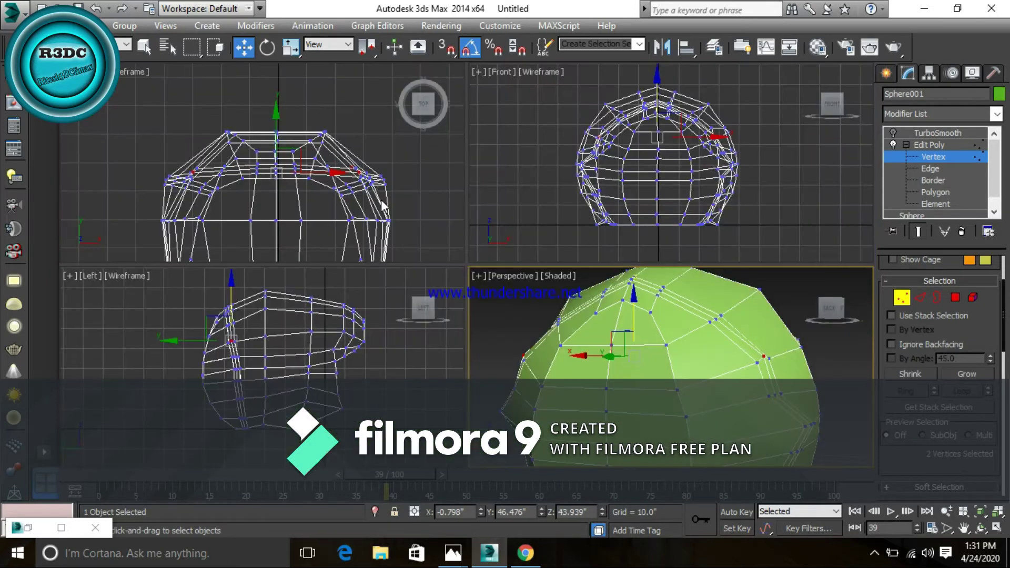
scroll(306, 358, "up", 2)
scroll(269, 342, "up", 2)
scroll(275, 361, "up", 2)
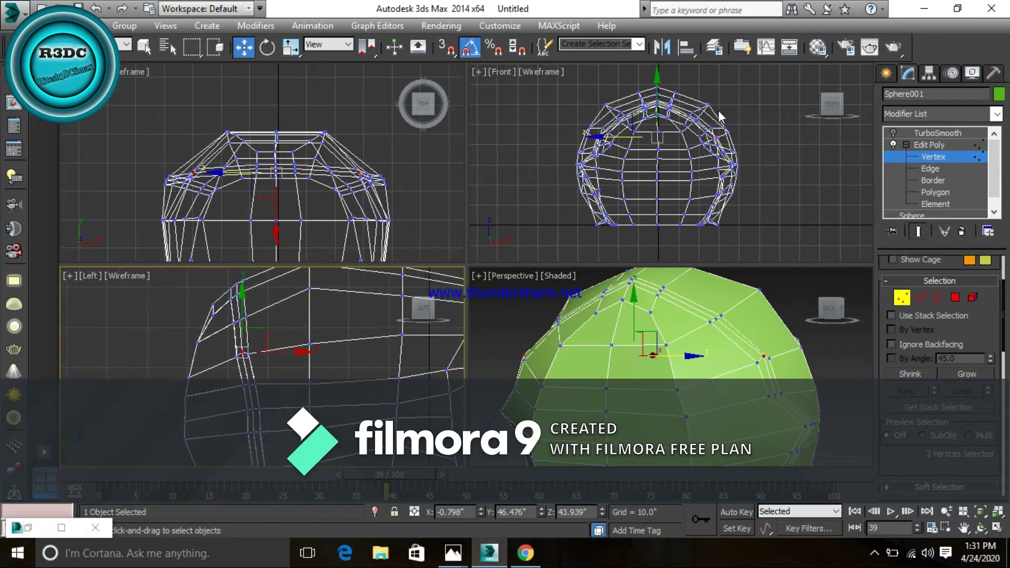
middle_click_drag(690, 142, 685, 166)
scroll(686, 165, "up", 2)
scroll(674, 166, "up", 2)
scroll(641, 164, "up", 2)
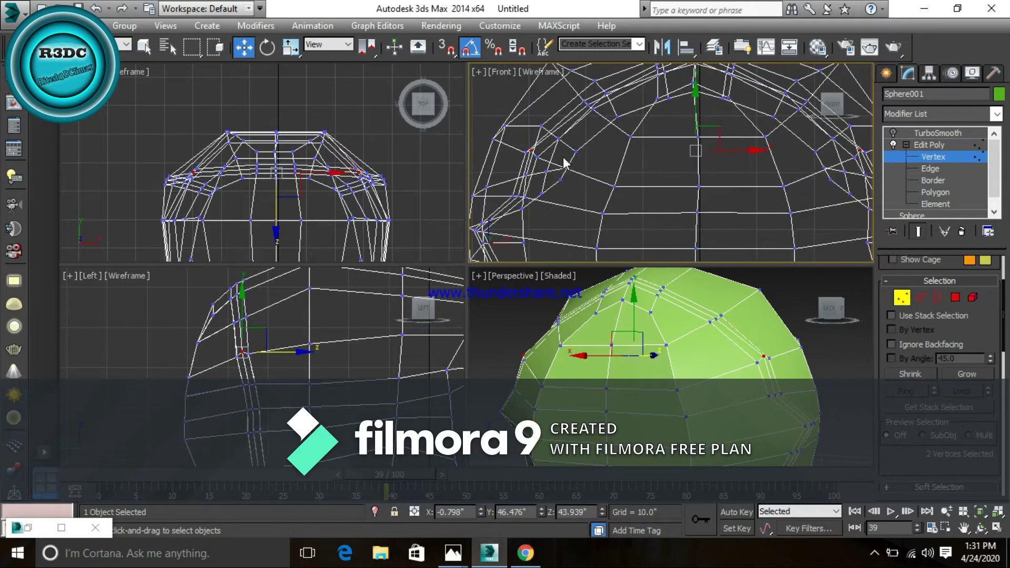
scroll(605, 163, "up", 2)
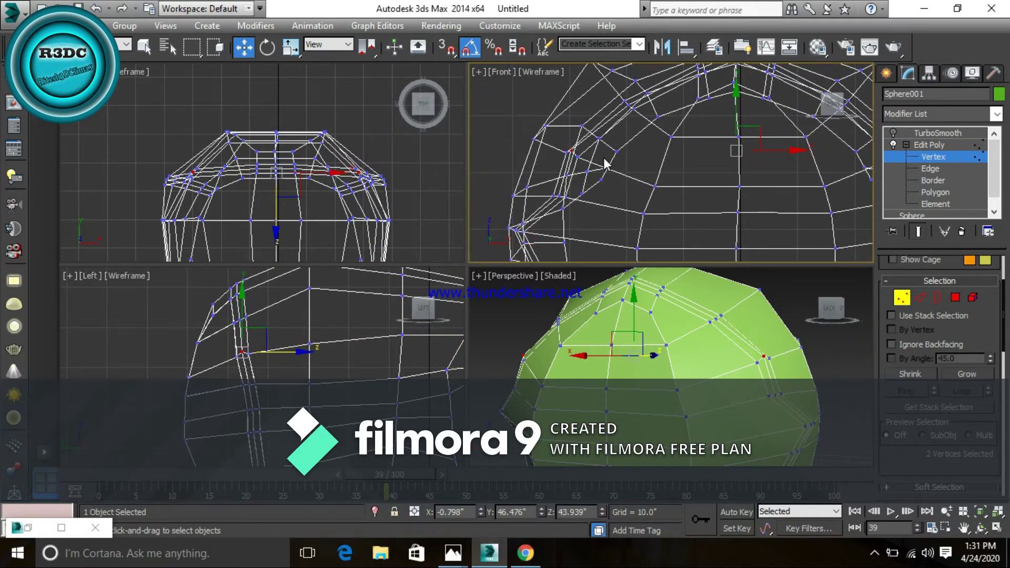
left_click_drag(605, 163, 605, 168)
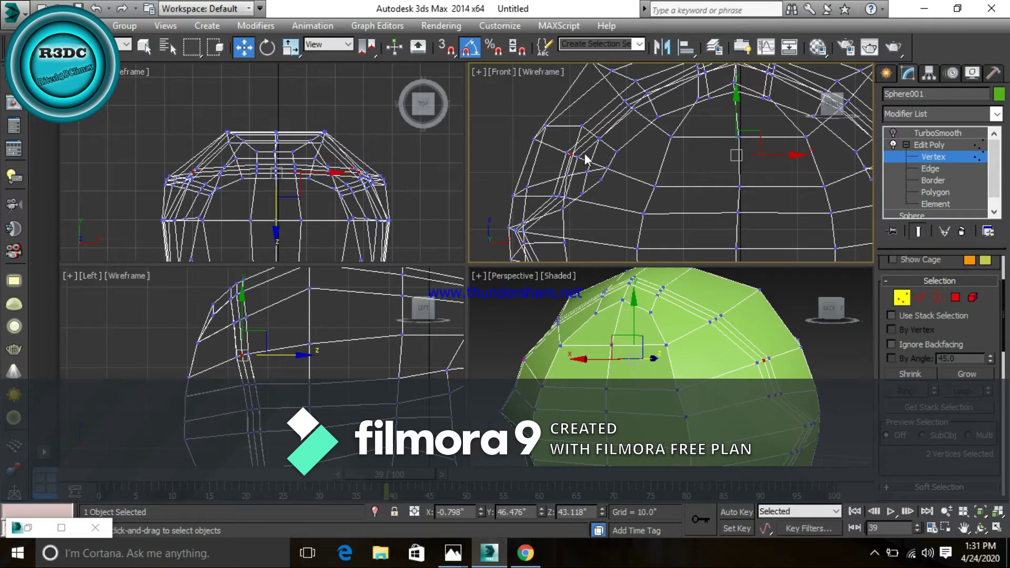
Step: Clear the selection and select the single groove vertex 155
scroll(585, 156, "up", 2)
scroll(585, 156, "up", 2)
scroll(585, 156, "up", 1)
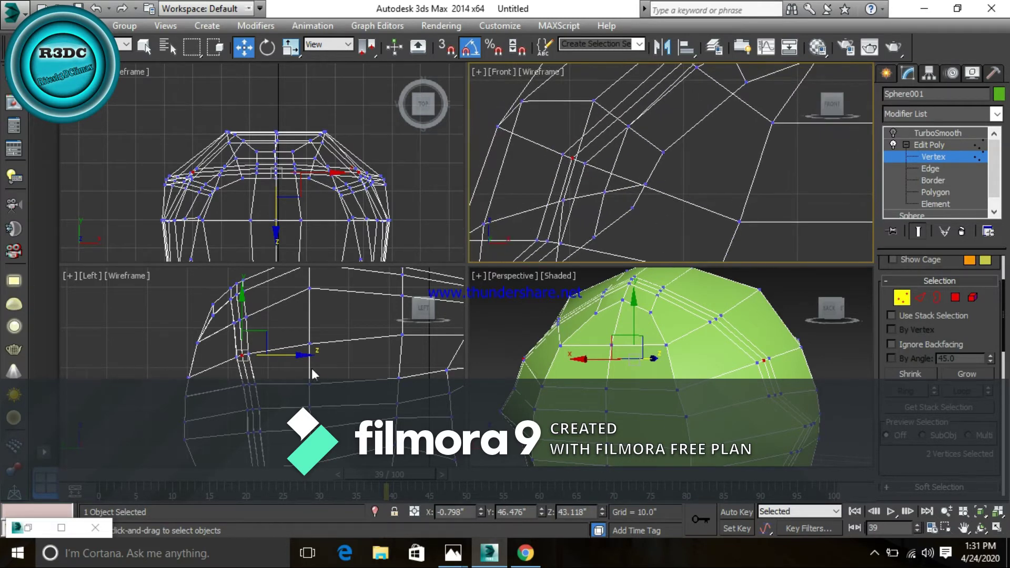
scroll(312, 368, "up", 2)
scroll(280, 348, "up", 2)
scroll(280, 349, "up", 2)
middle_click_drag(309, 169, 293, 176)
scroll(304, 194, "up", 2)
middle_click_drag(627, 149, 649, 165)
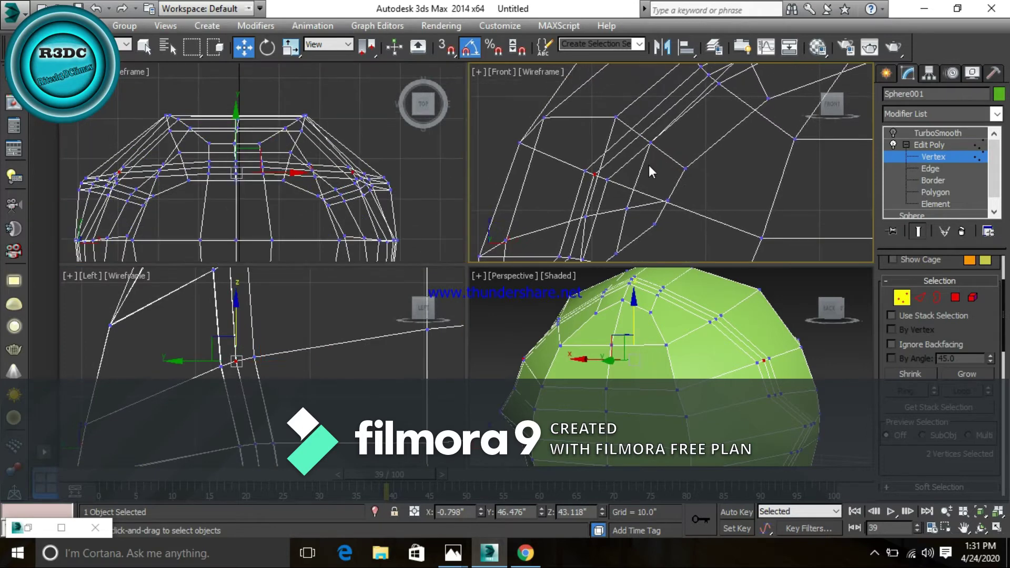
left_click(569, 137)
left_click(593, 171)
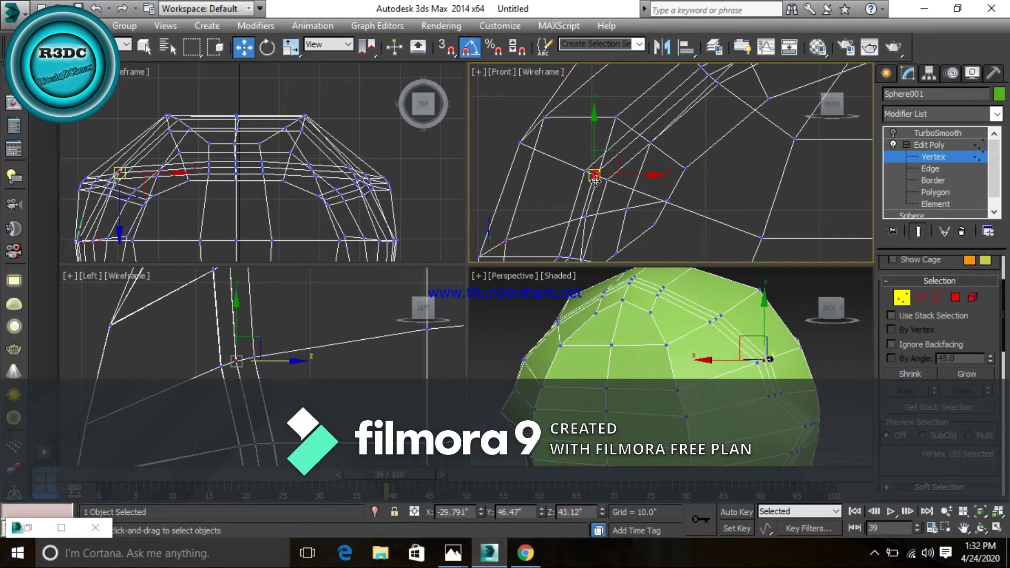
mouse_move(621, 188)
middle_mouse_down()
mouse_move(630, 185)
mouse_move(621, 187)
middle_mouse_up()
key("alt+Tab")
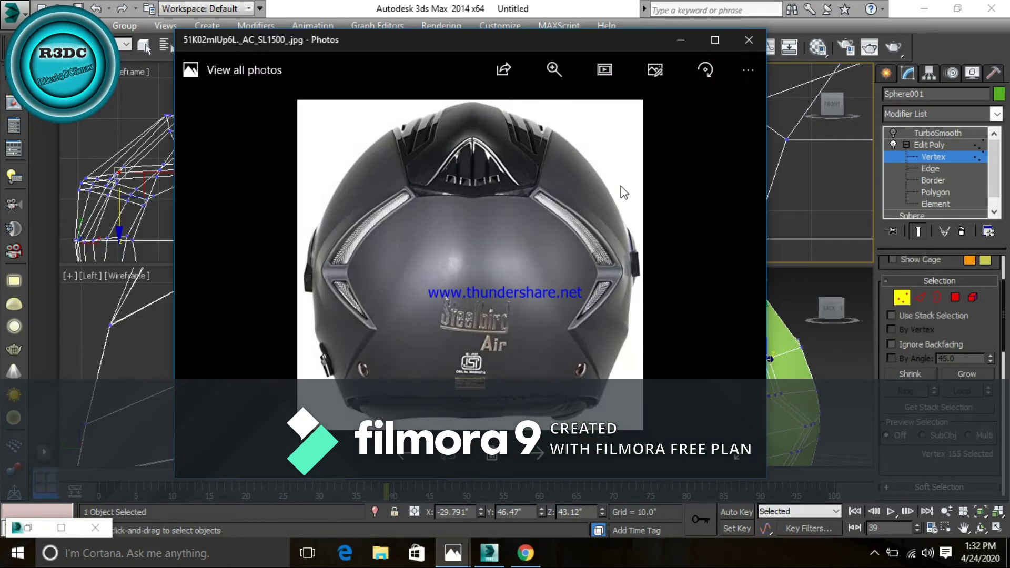
key("alt+Tab")
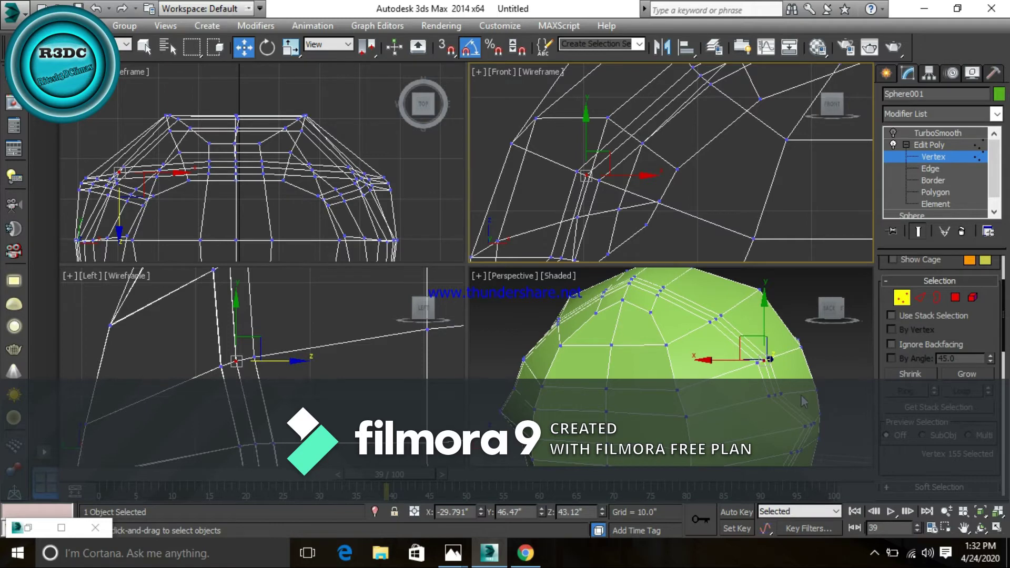
Step: Move the selected vertex up and to the right, then clear the selection
middle_click_drag(803, 401, 752, 353, "alt")
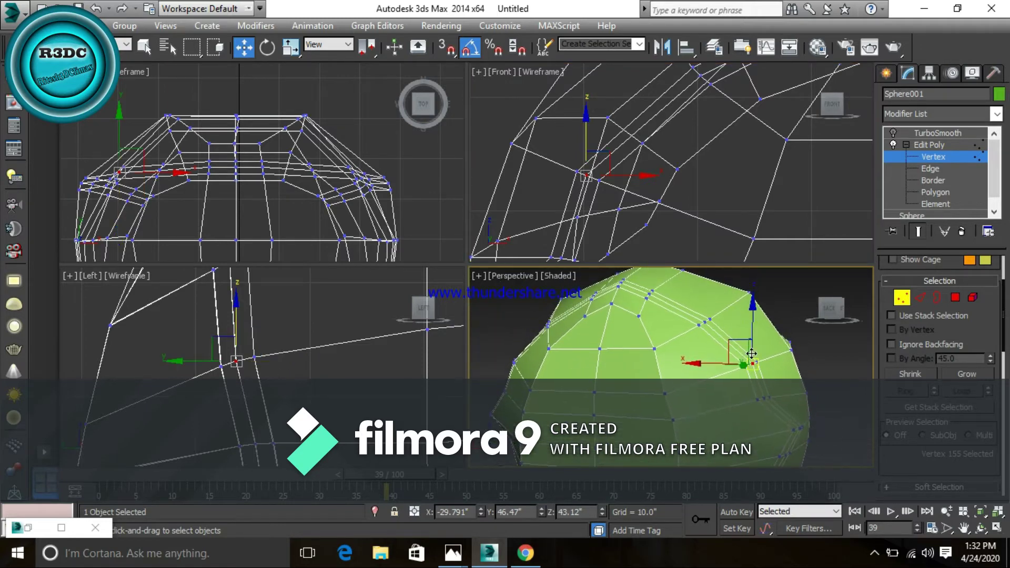
scroll(751, 354, "up", 2)
scroll(762, 363, "up", 2)
scroll(789, 379, "up", 2)
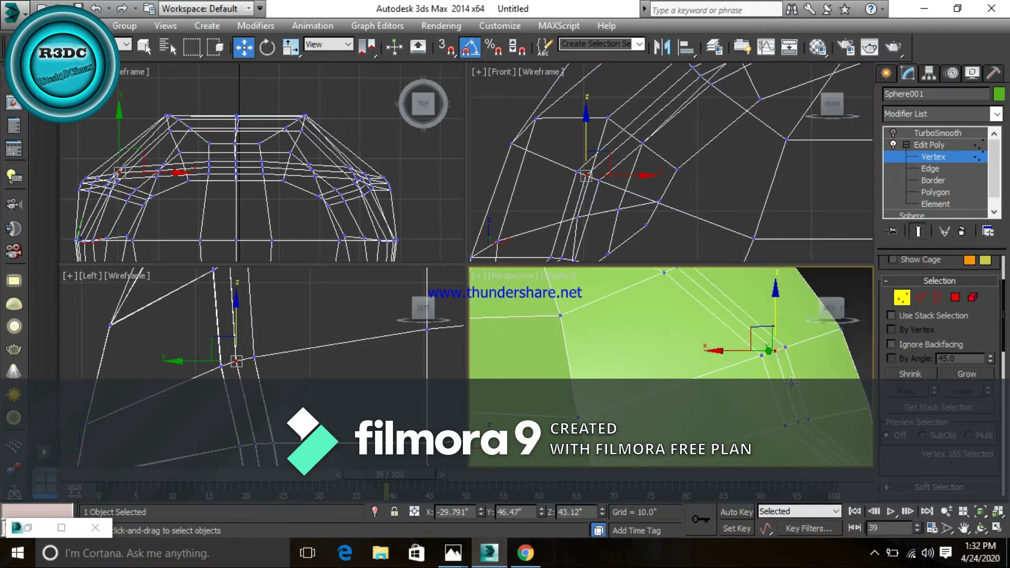
mouse_move(791, 384)
middle_mouse_down("alt")
mouse_move(816, 377)
mouse_move(877, 421)
mouse_move(841, 400)
middle_mouse_up("alt")
left_click_drag(773, 337, 762, 324)
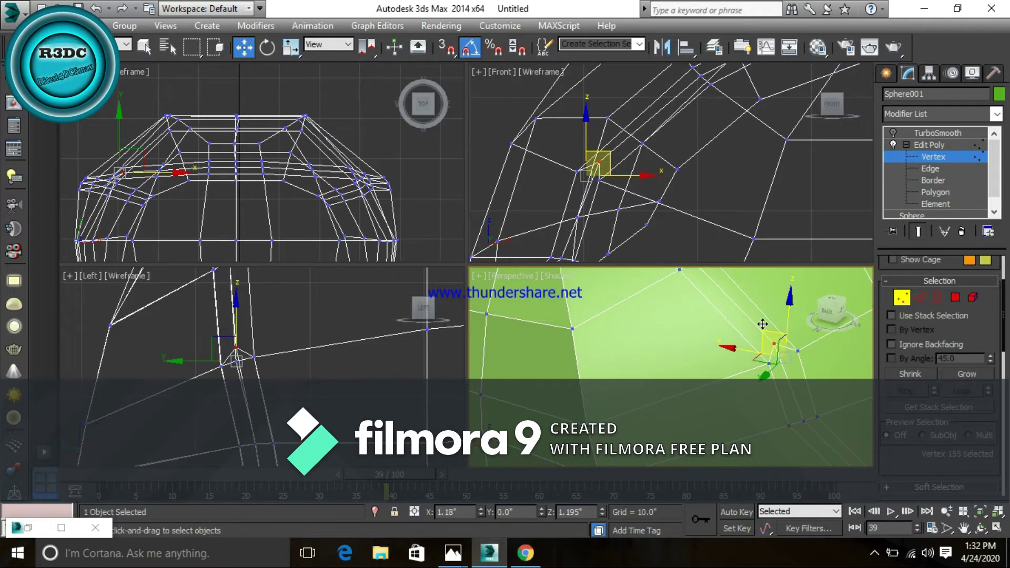
left_click_drag(762, 324, 689, 316)
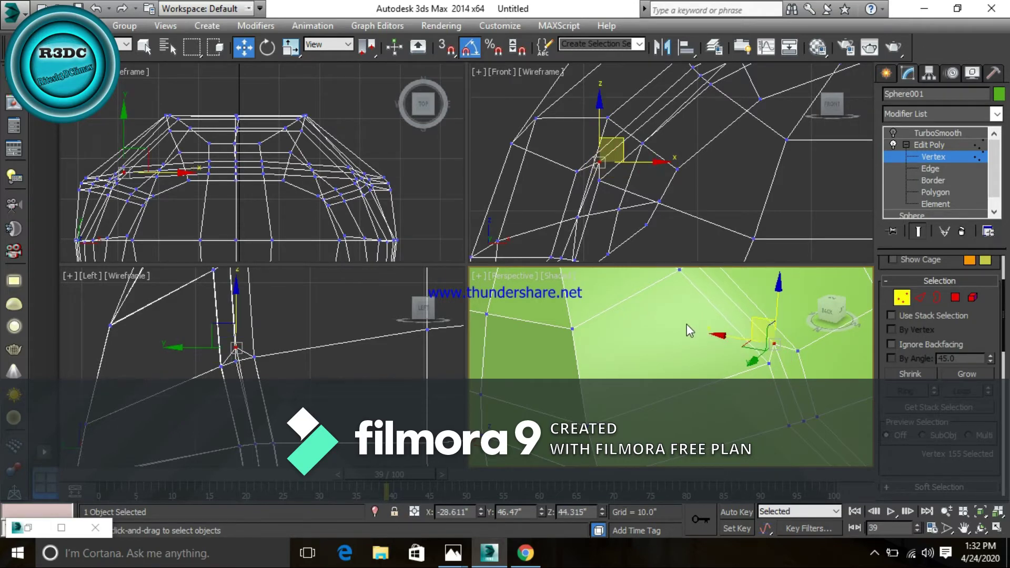
left_click(687, 323)
Step: Select vertex 150 beside the groove and nudge it upward, about 0.61 Y and 1.643 Z
scroll(658, 357, "down", 5)
scroll(677, 352, "down", 3)
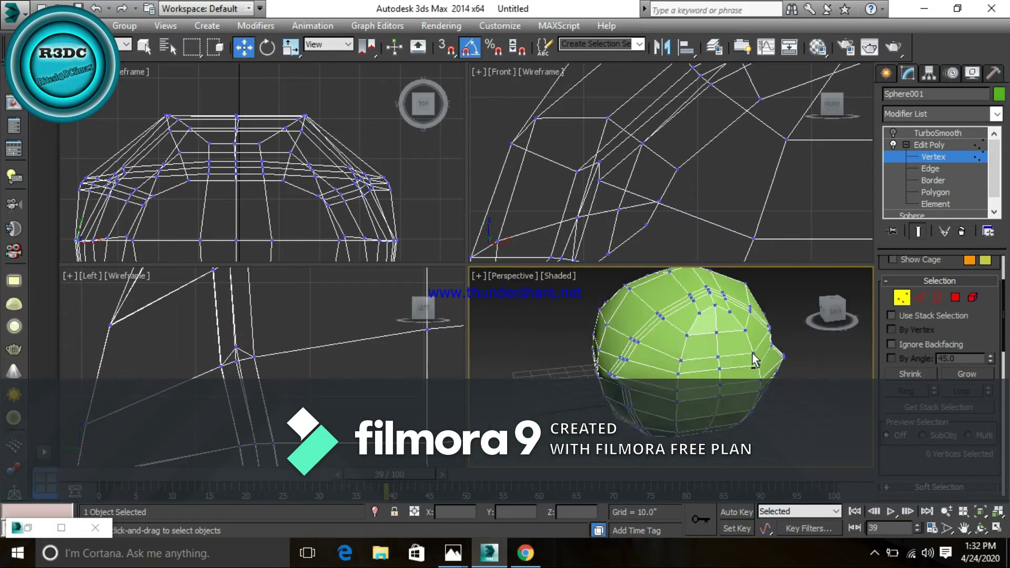
scroll(698, 356, "up", 1)
scroll(746, 340, "up", 5)
scroll(746, 340, "up", 3)
scroll(729, 407, "up", 3)
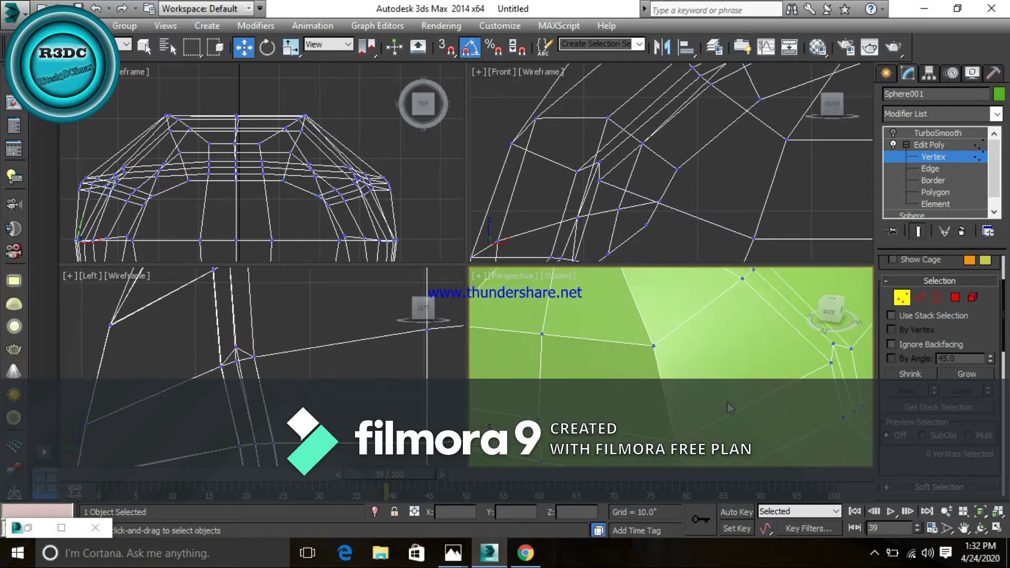
scroll(729, 407, "down", 5)
mouse_move(723, 409)
middle_mouse_down("alt")
mouse_move(718, 397)
mouse_move(663, 392)
mouse_move(752, 396)
middle_mouse_up("alt")
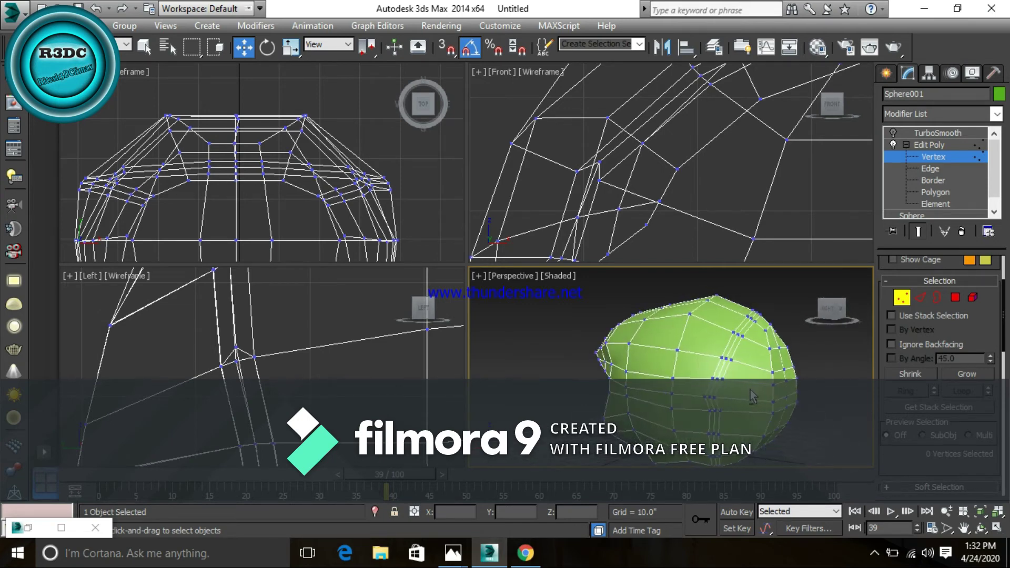
scroll(731, 372, "up", 5)
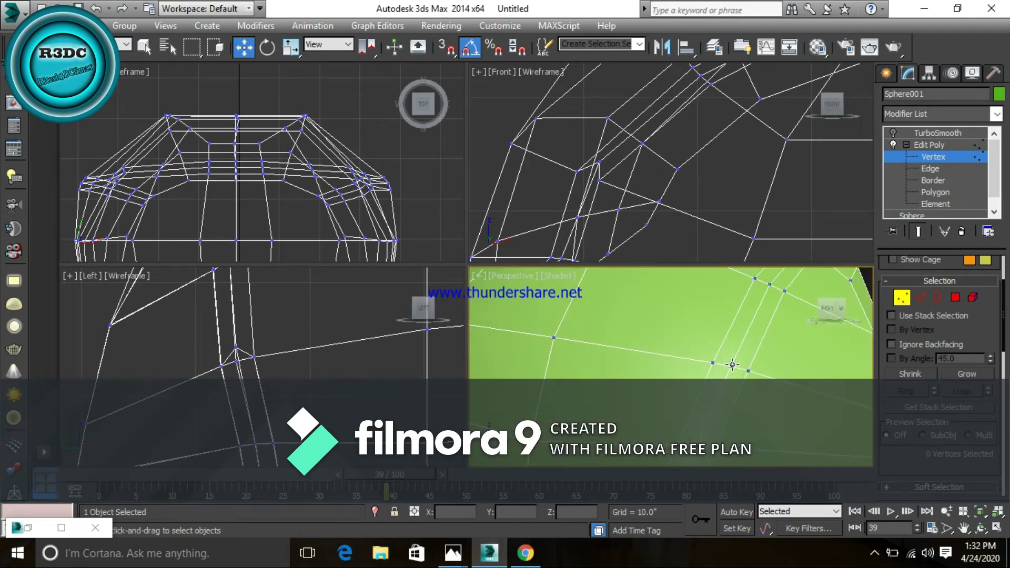
left_click(733, 365)
middle_click_drag(732, 365, 708, 396, "alt")
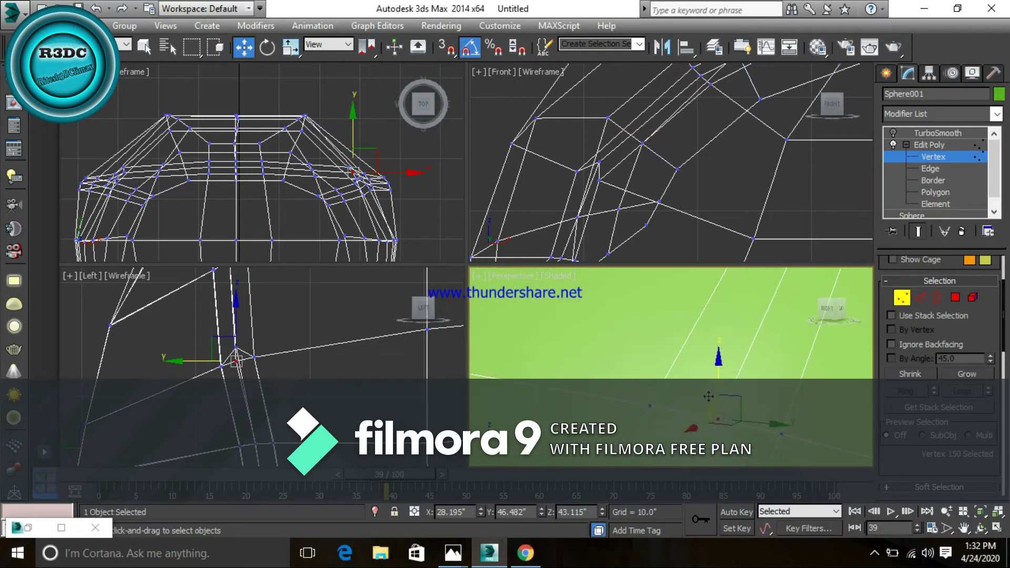
scroll(709, 396, "down", 2)
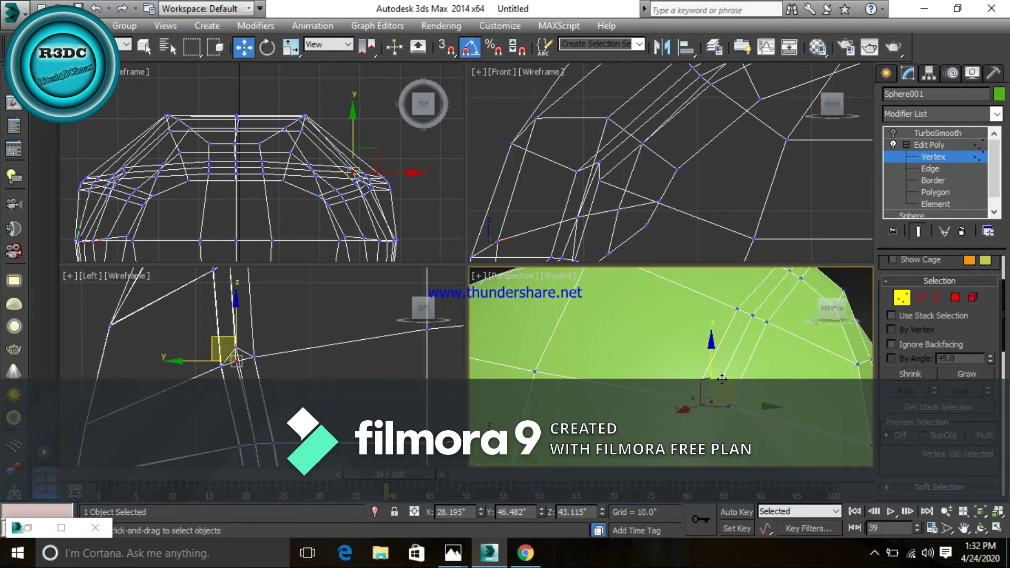
left_click_drag(722, 379, 728, 363)
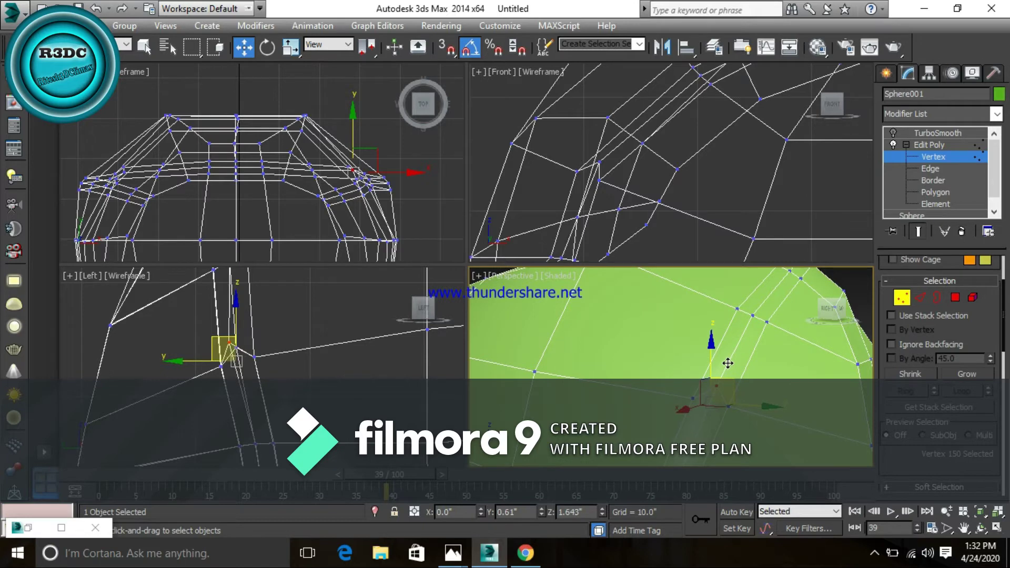
Step: Lower the vertex onto the groove line in the Left view and deselect it
right_click(243, 360)
scroll(244, 360, "up", 3)
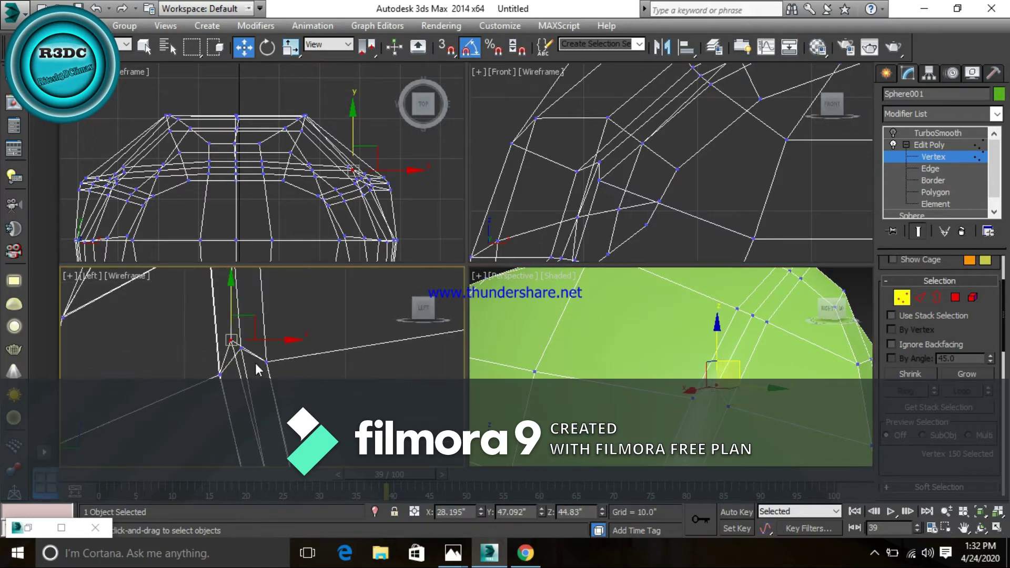
scroll(243, 360, "up", 2)
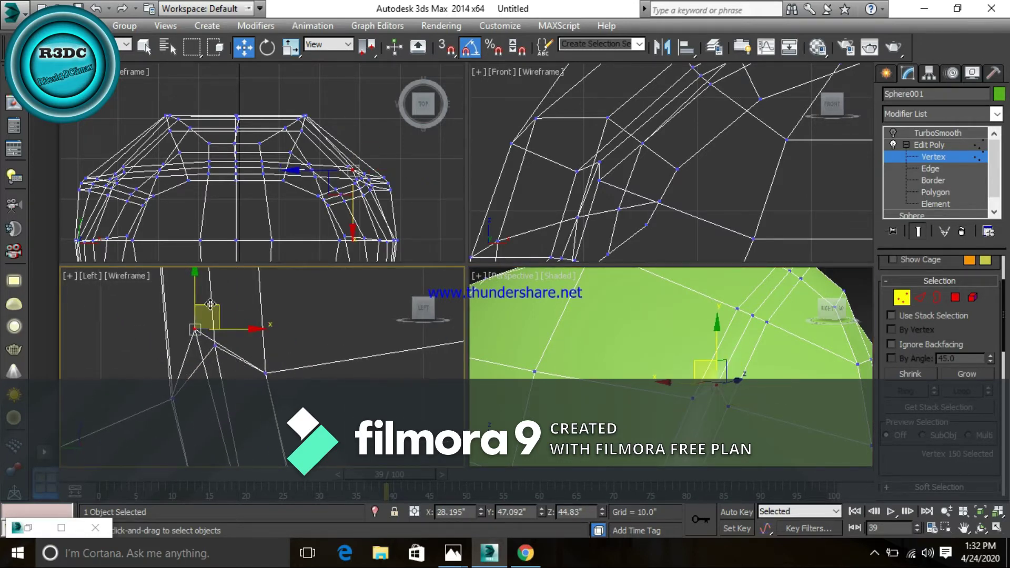
left_click_drag(217, 307, 231, 319)
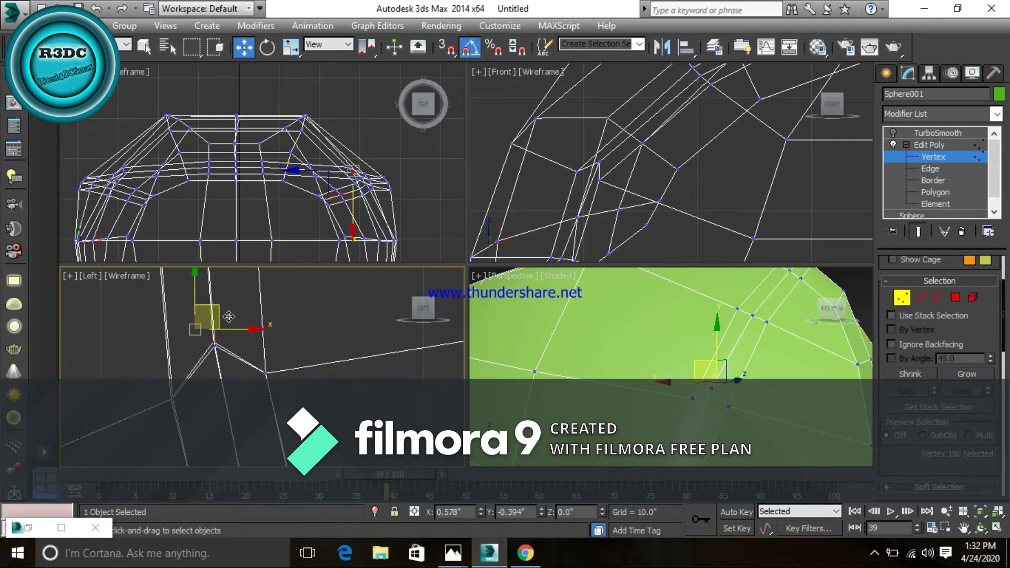
left_click_drag(230, 319, 251, 334)
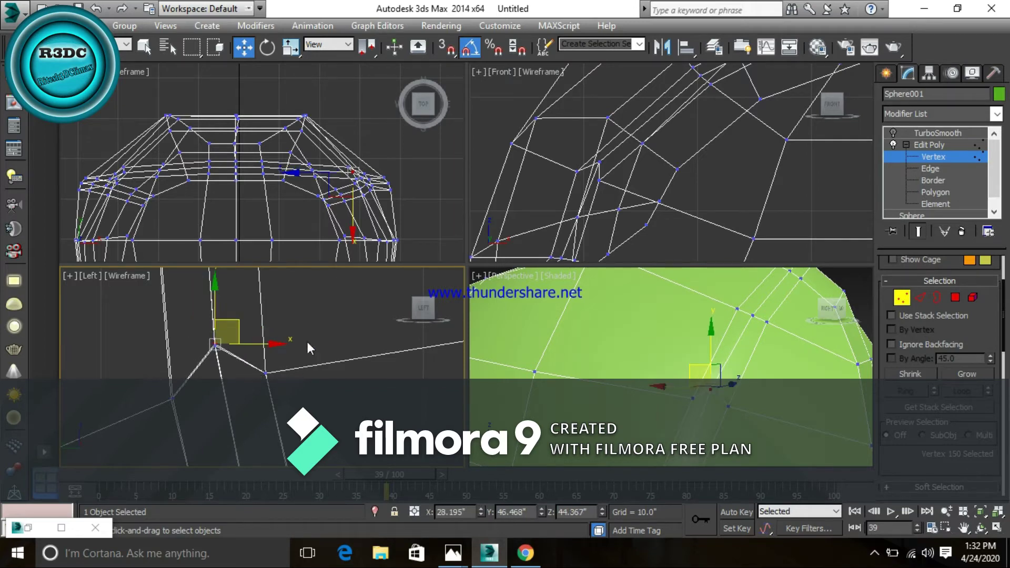
middle_click_drag(307, 341, 287, 347)
left_click(296, 334)
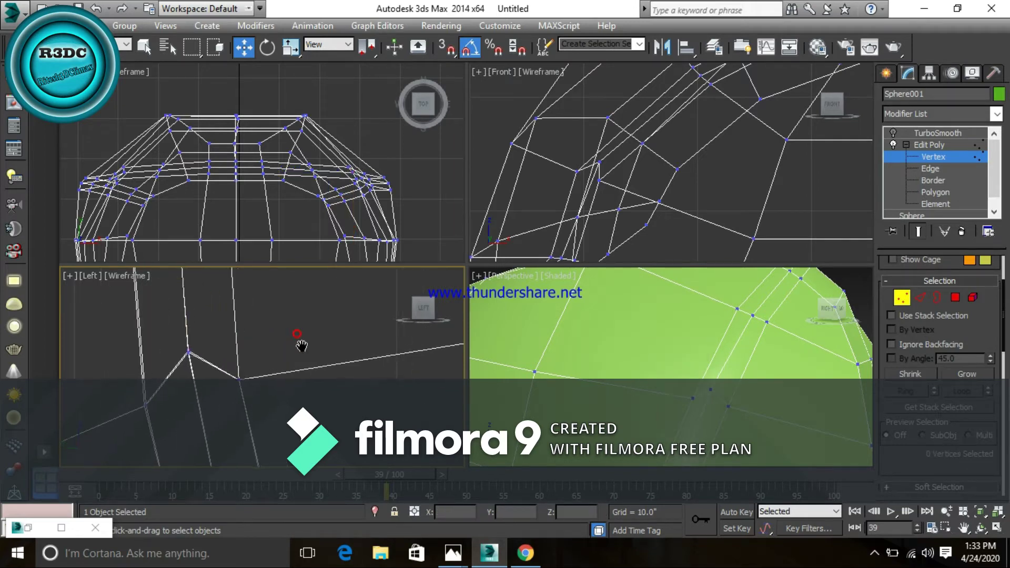
Step: Inspect the reshaped sphere and compare it with the helmet reference image
scroll(279, 343, "down", 4)
scroll(332, 369, "down", 3)
scroll(332, 368, "up", 2)
scroll(320, 359, "up", 3)
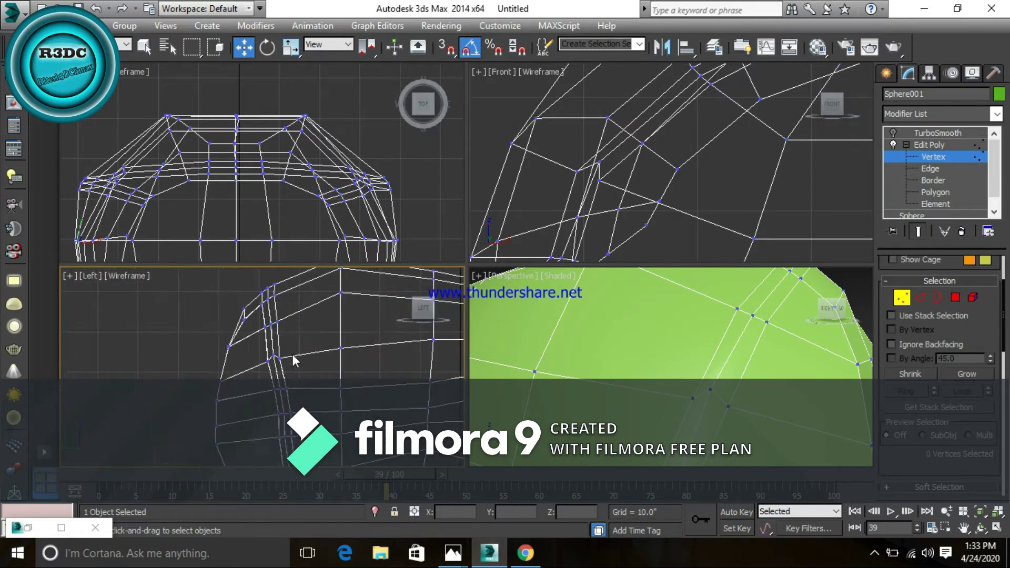
scroll(292, 354, "up", 2)
scroll(286, 352, "up", 3)
middle_click_drag(280, 356, 273, 367)
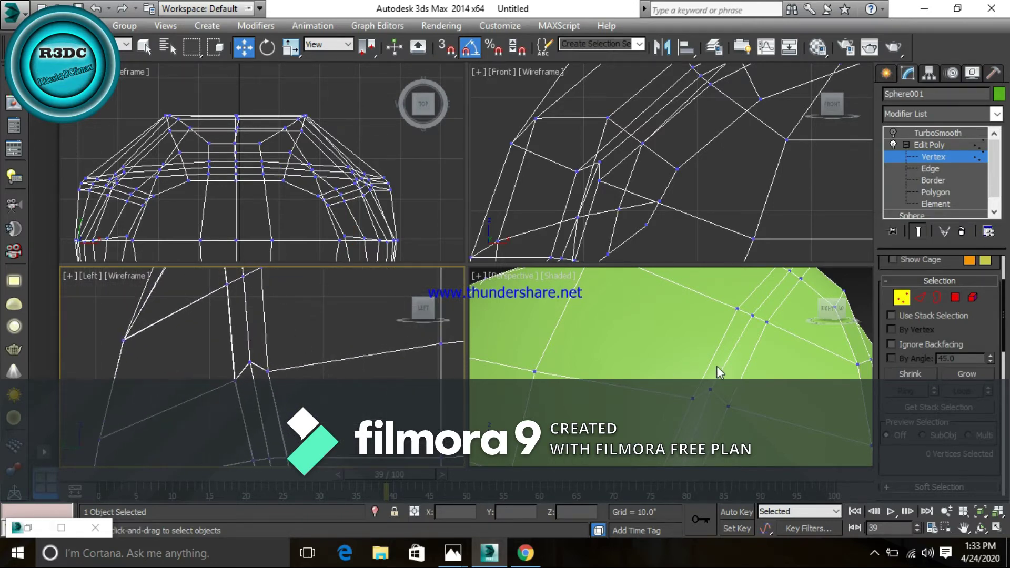
scroll(717, 365, "down", 5)
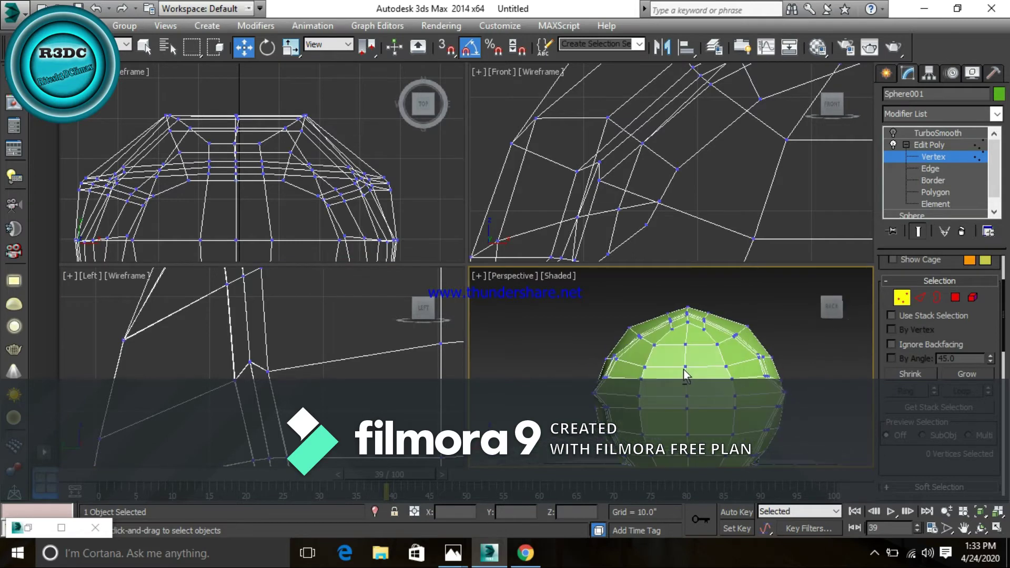
middle_click_drag(685, 375, 636, 402, "alt")
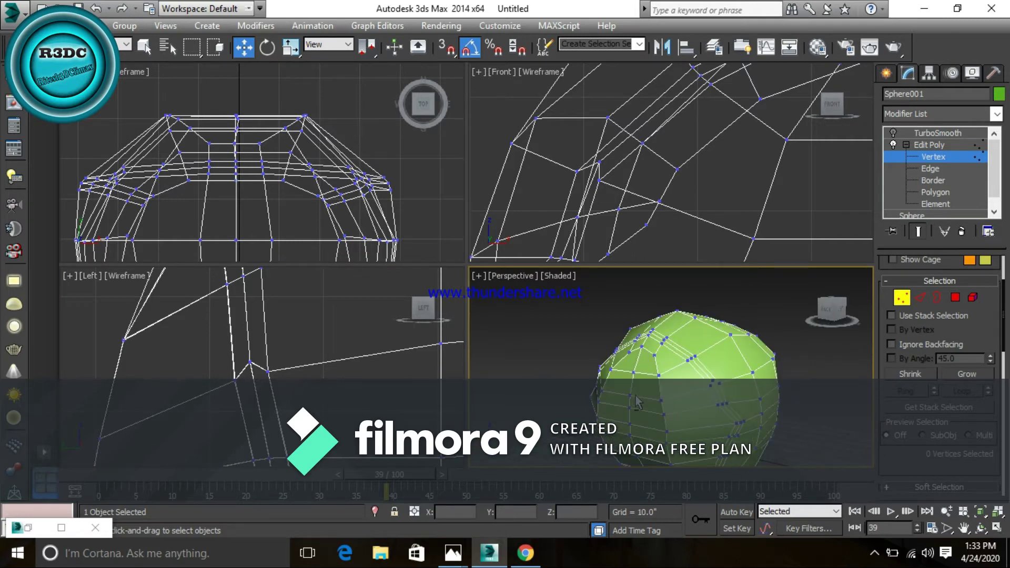
key("alt+Tab")
key("alt+Tab")
scroll(300, 352, "down", 5)
scroll(282, 349, "down", 3)
scroll(282, 350, "down", 3)
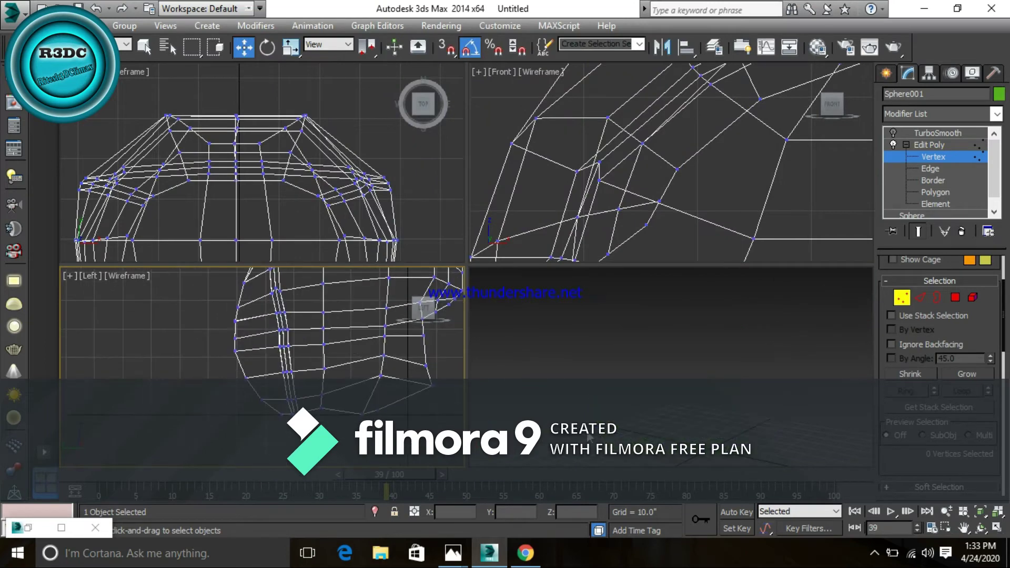
scroll(711, 418, "down", 5)
scroll(711, 419, "up", 2)
scroll(715, 419, "up", 2)
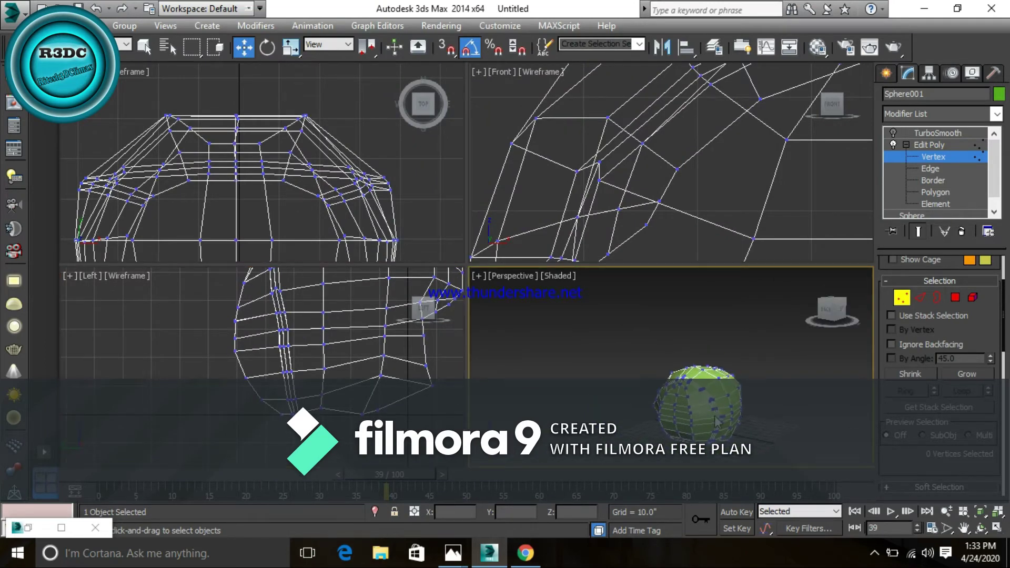
scroll(689, 410, "up", 5)
Step: Maximize the Perspective view and select the two vertices at the groove's lower end
key("alt+w")
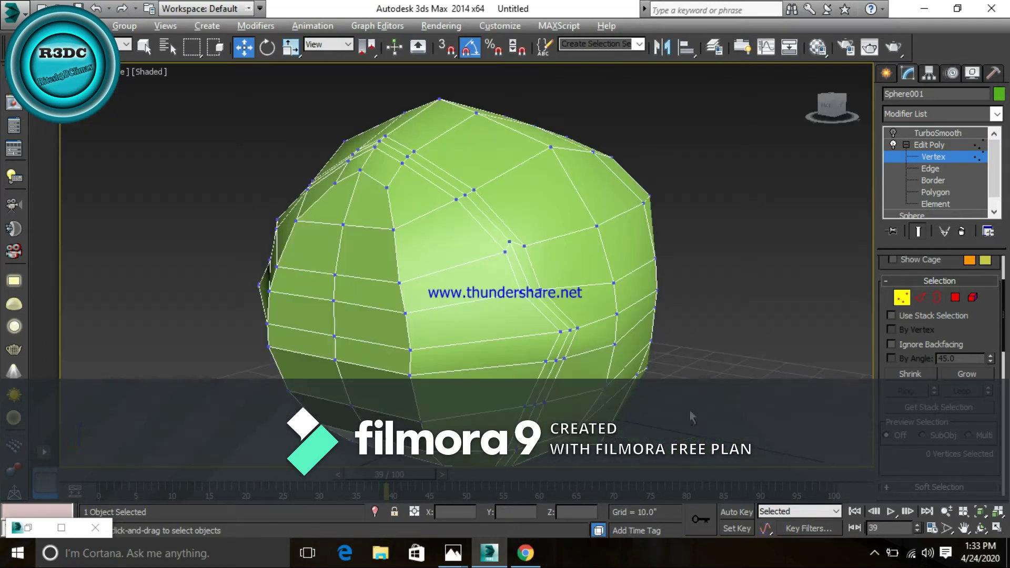
middle_click_drag(689, 409, 599, 364, "alt")
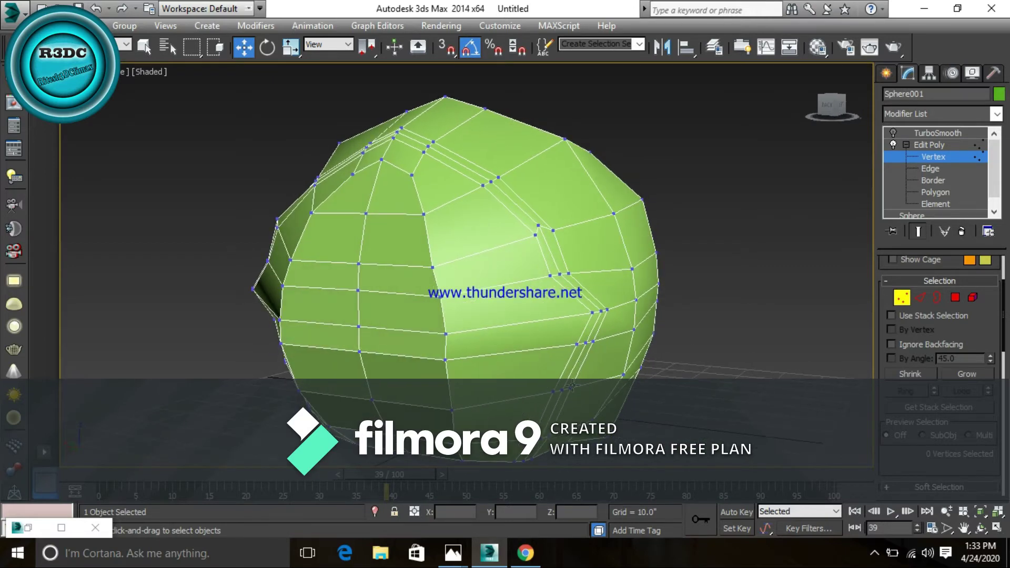
scroll(558, 368, "up", 2)
scroll(563, 367, "up", 2)
scroll(562, 367, "up", 2)
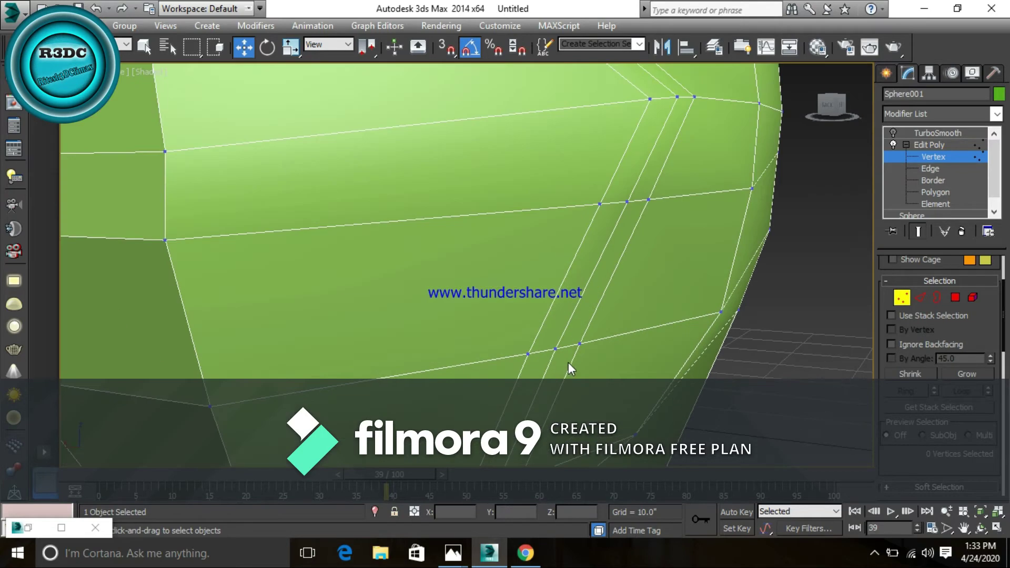
left_click(582, 345)
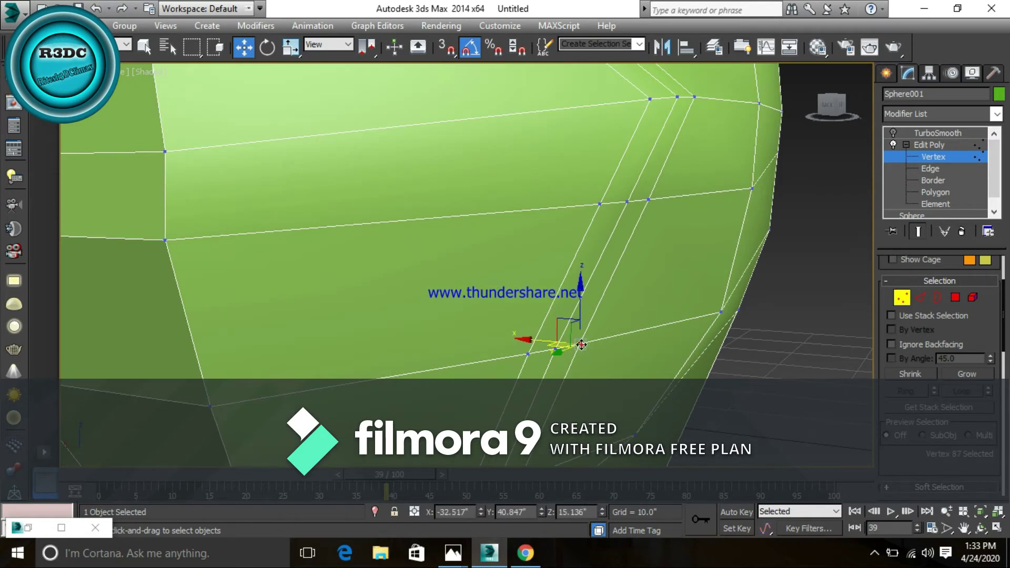
left_click(529, 355, "ctrl")
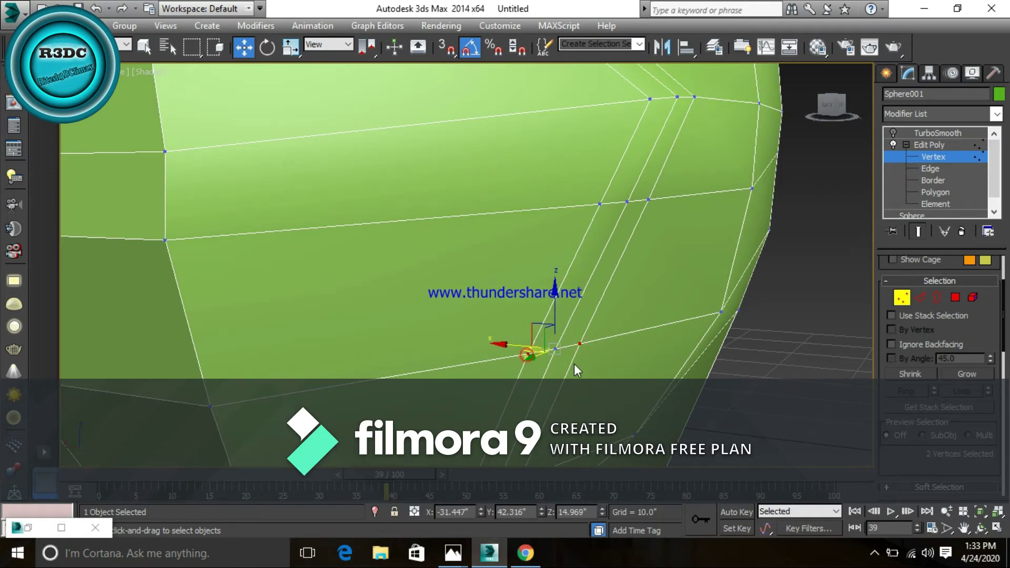
middle_click_drag(415, 309, 554, 355)
scroll(427, 309, "down", 5)
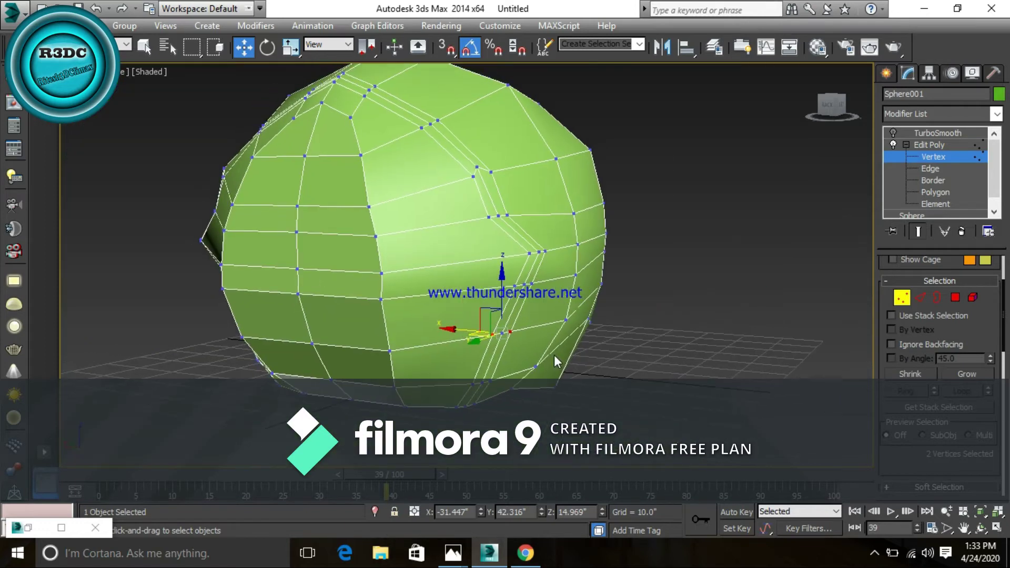
scroll(554, 355, "up", 4)
Step: Scale the two lower groove vertices closer together in the Left view, then deselect them
key("alt+w")
scroll(295, 371, "up", 3)
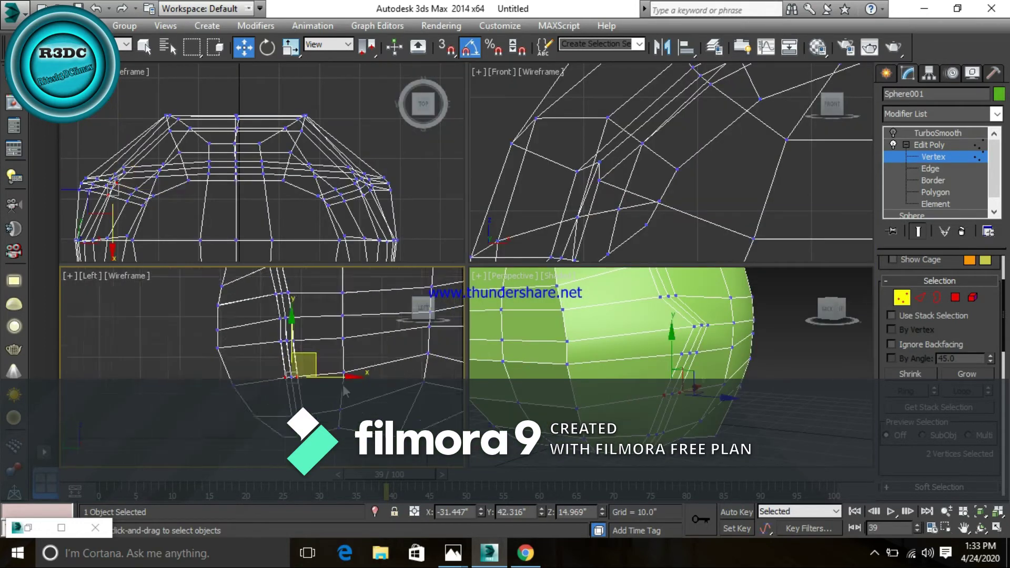
scroll(296, 372, "up", 2)
scroll(298, 373, "up", 2)
middle_click_drag(298, 373, 305, 377)
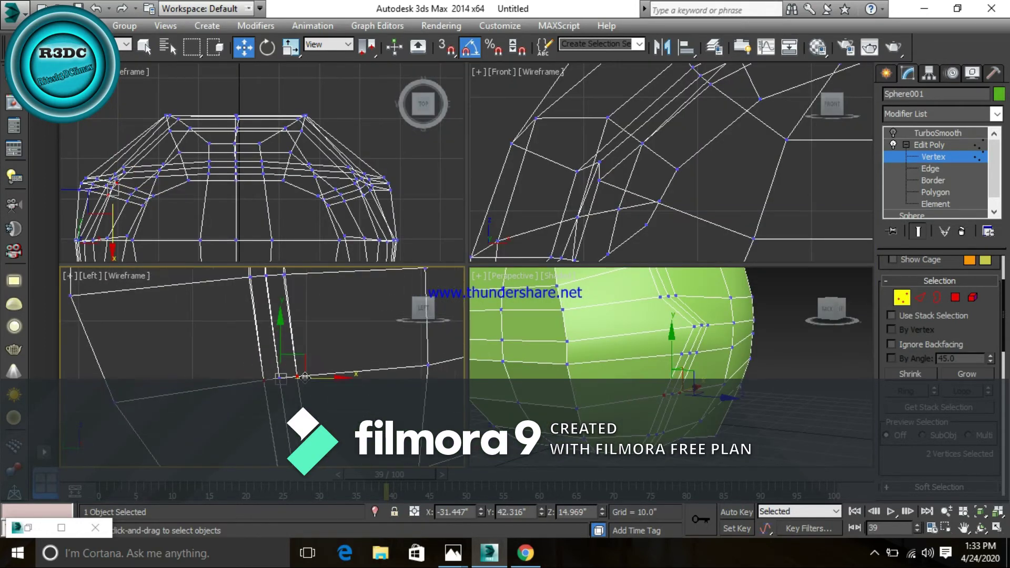
key("e")
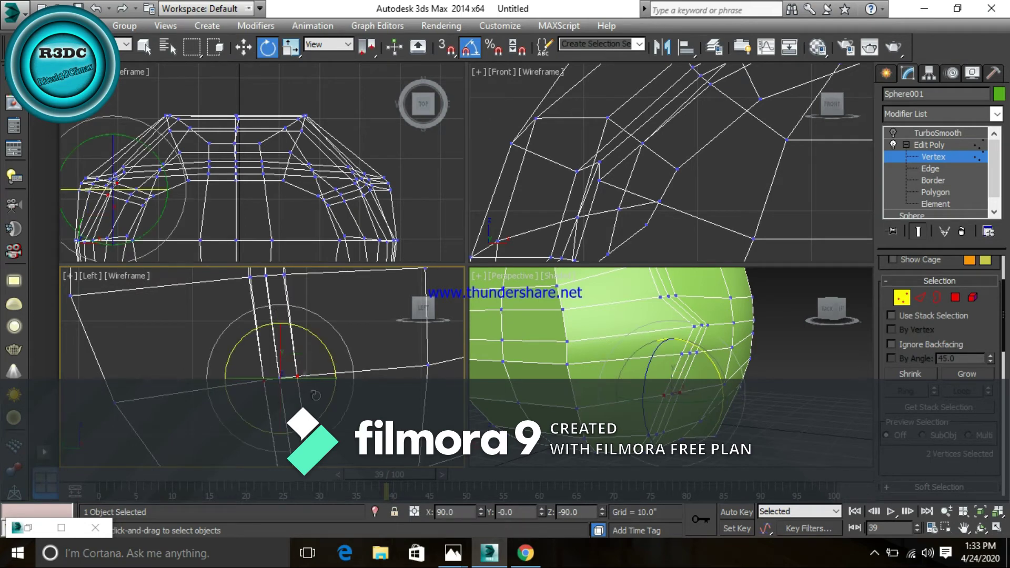
key("r")
left_click_drag(286, 373, 334, 464)
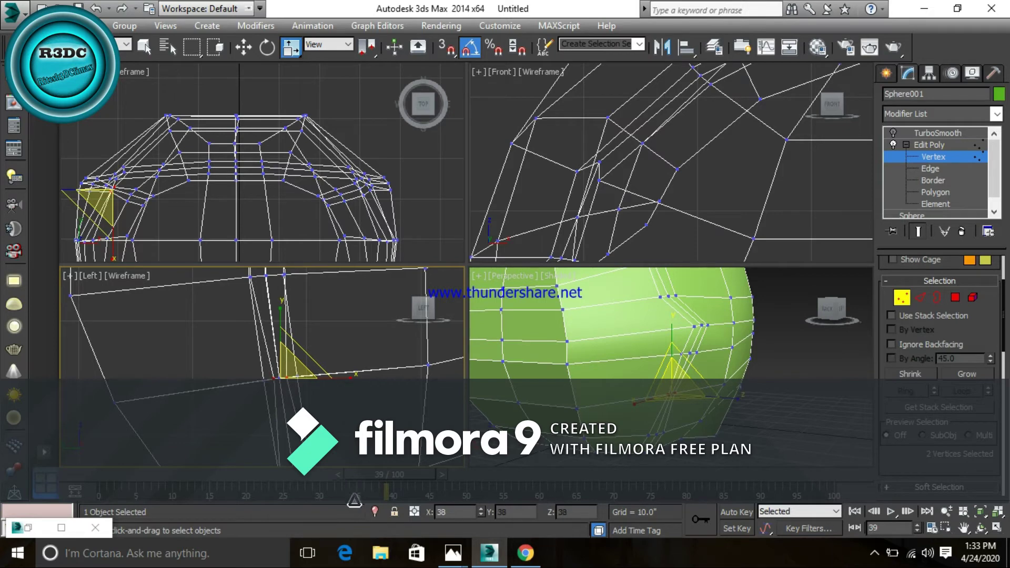
left_click(337, 328)
Step: Select two more side-groove vertices and scale them inward toward each other
middle_click_drag(344, 368, 343, 368)
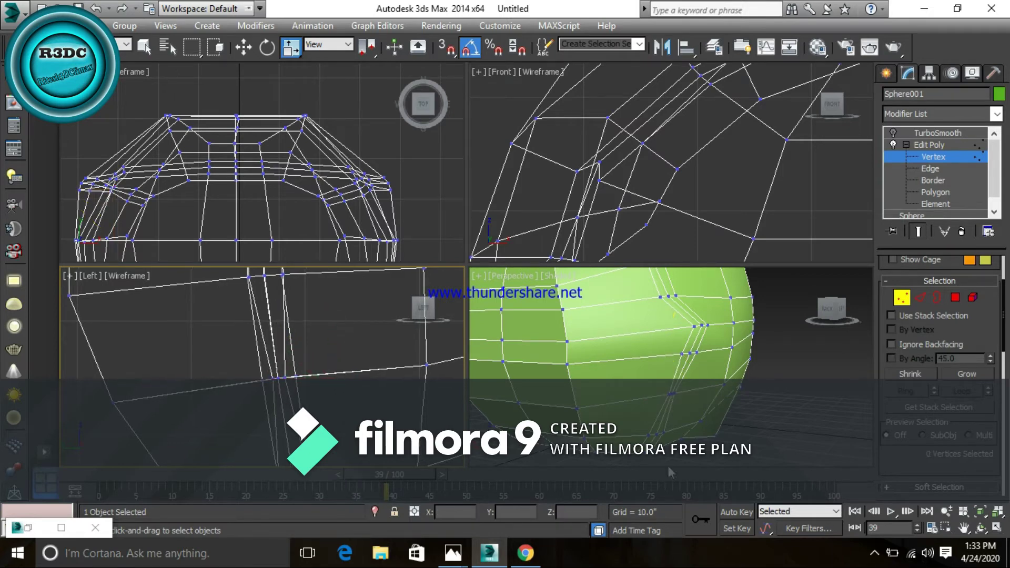
scroll(726, 394, "down", 2)
scroll(712, 380, "down", 5)
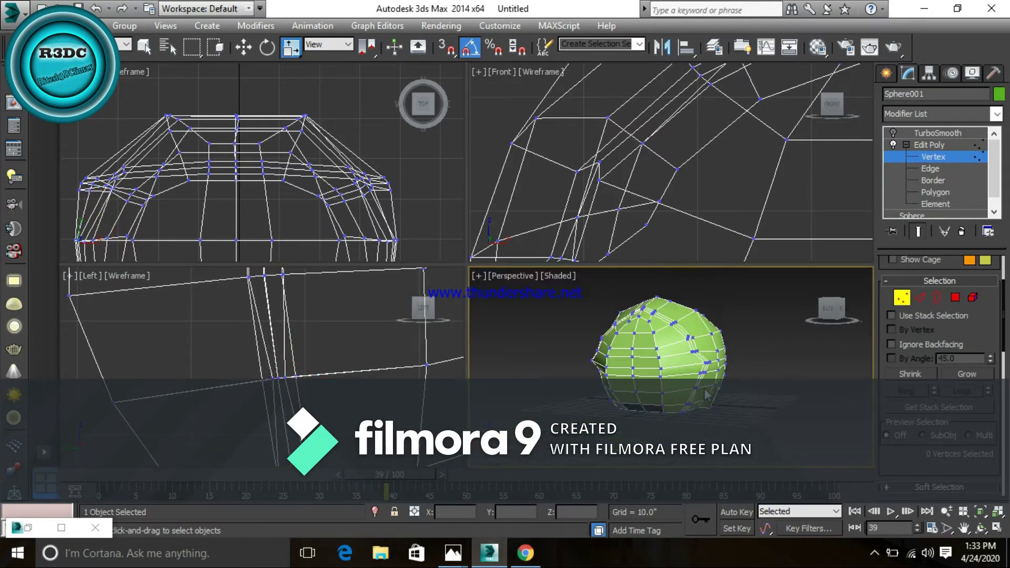
middle_click_drag(769, 389, 704, 383, "alt")
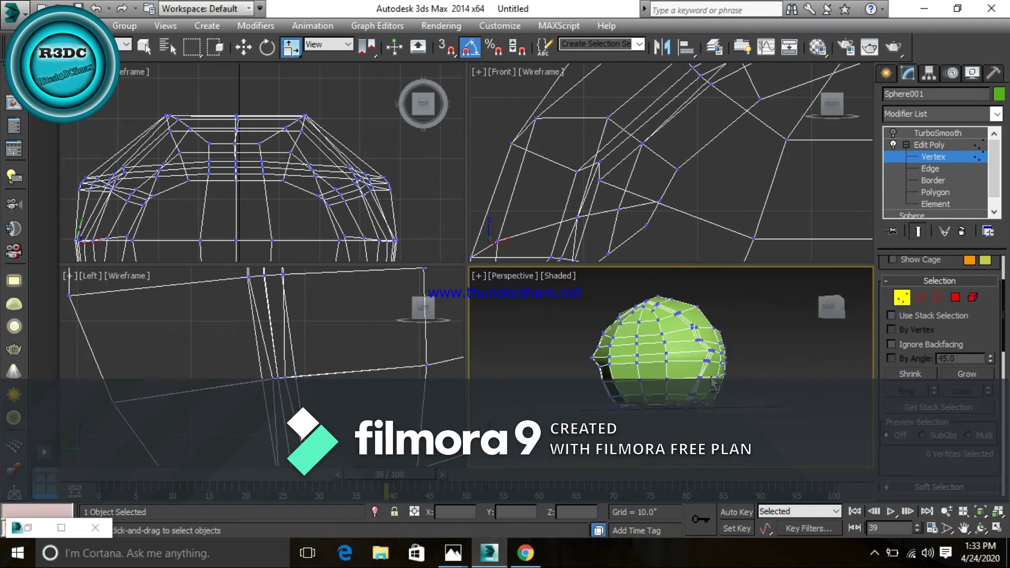
scroll(705, 381, "up", 5)
scroll(705, 382, "up", 3)
scroll(693, 406, "down", 5)
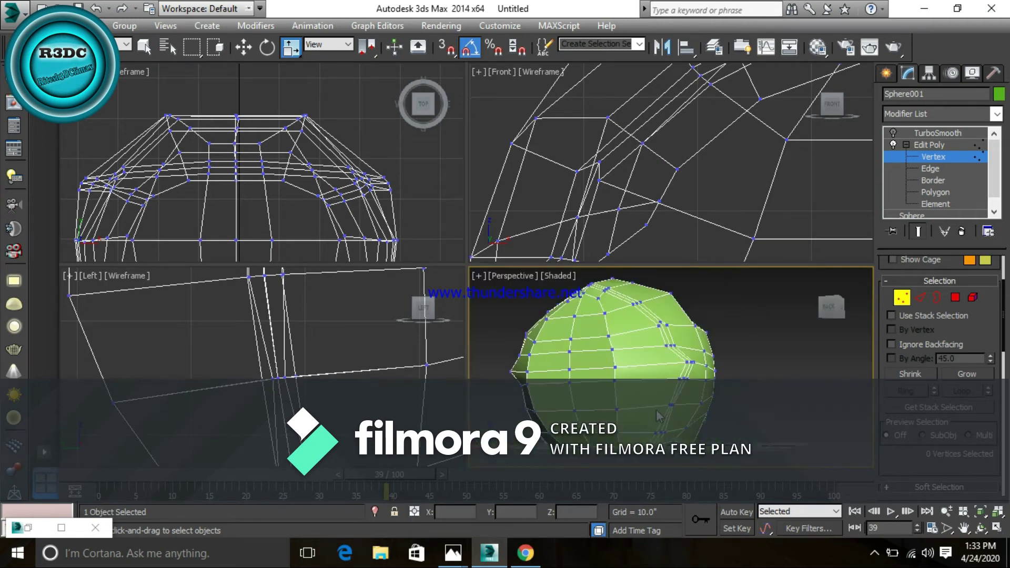
middle_click_drag(693, 405, 659, 421, "alt")
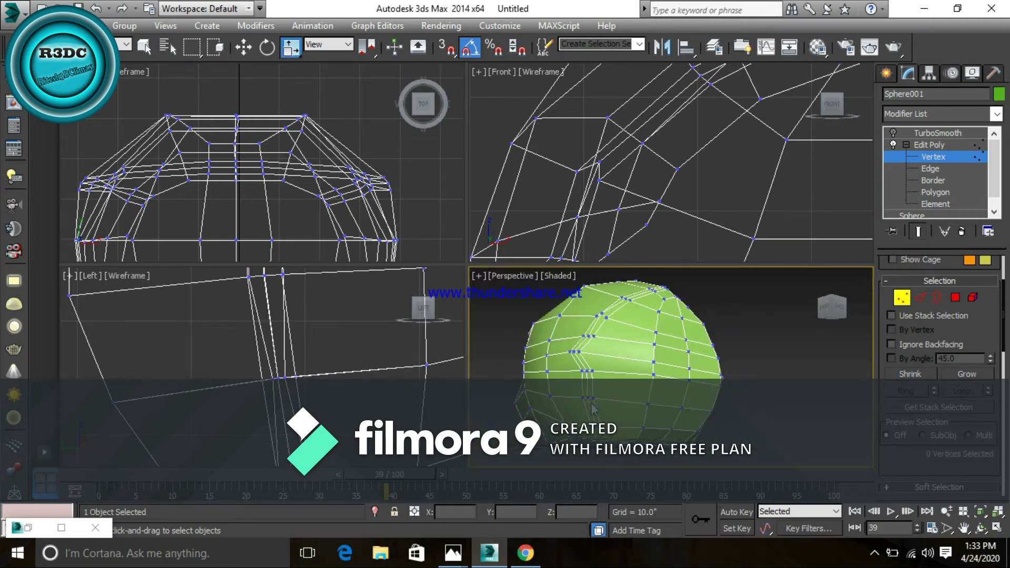
scroll(591, 408, "up", 5)
left_click(609, 369)
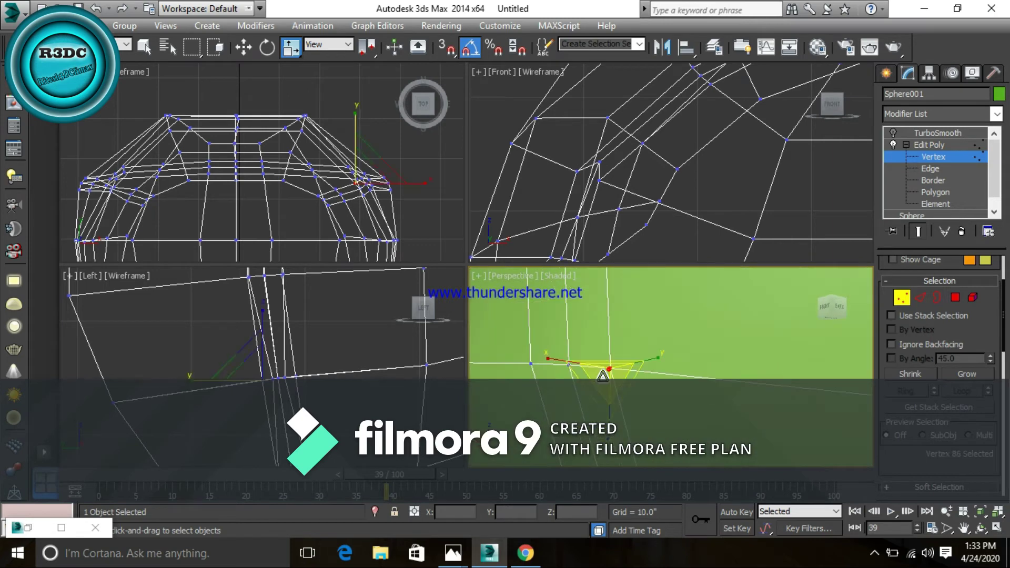
left_click(528, 362, "ctrl")
scroll(336, 379, "up", 4)
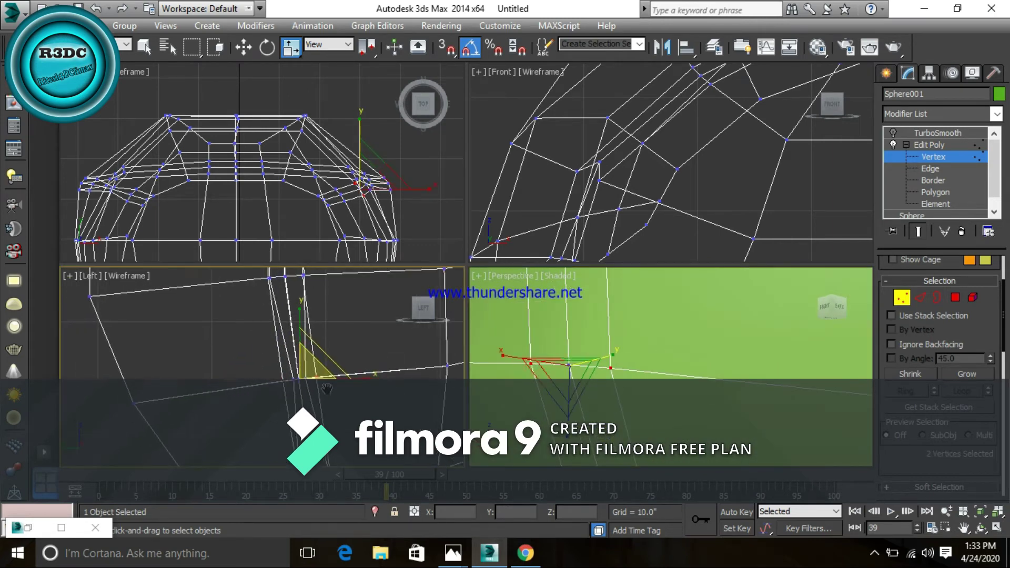
left_click_drag(314, 378, 372, 498)
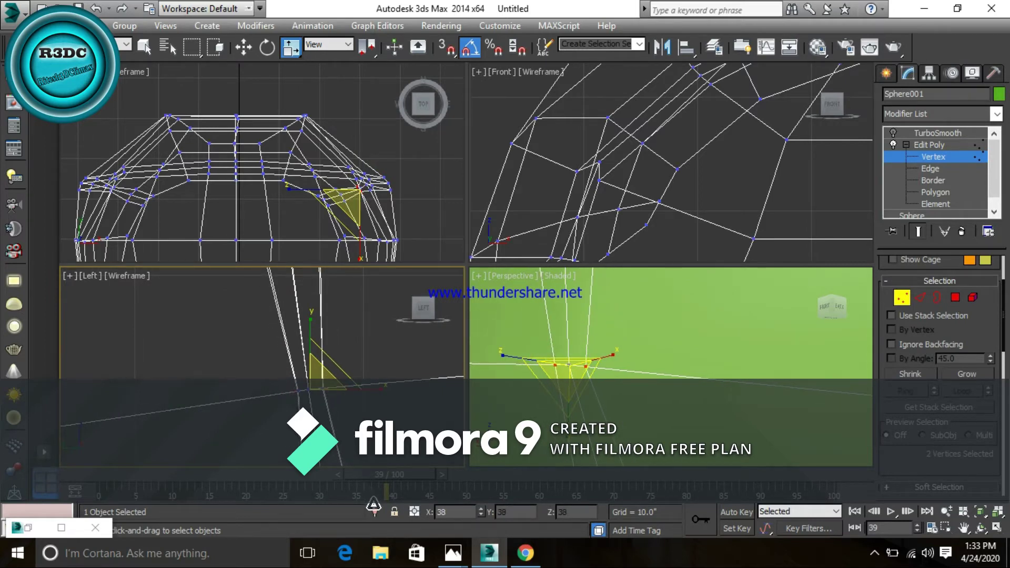
left_click(342, 321)
Step: Reframe the Left and Perspective views to review the reshaped mesh
scroll(337, 363, "down", 3)
middle_click_drag(326, 396, 338, 368)
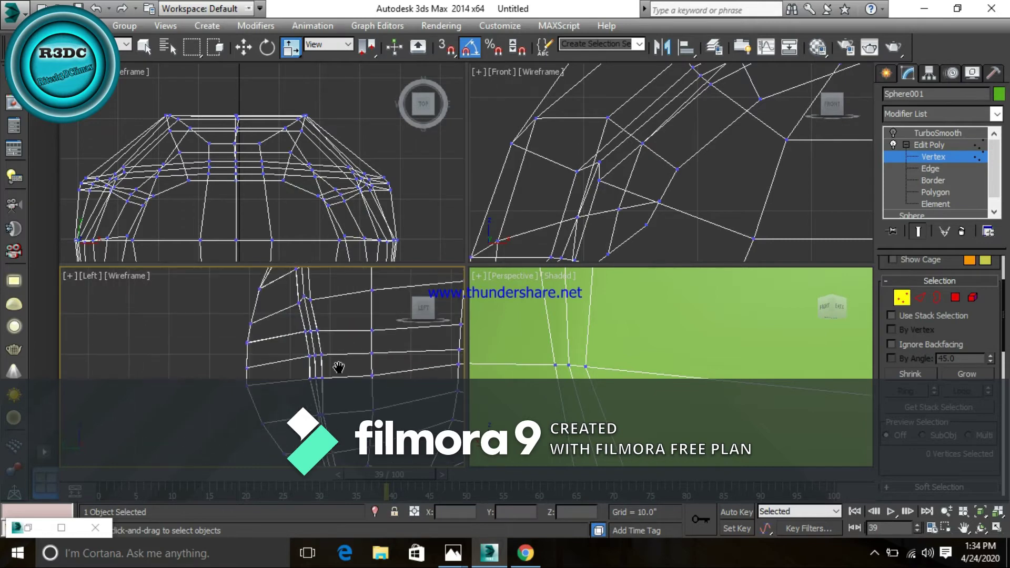
scroll(662, 395, "down", 5)
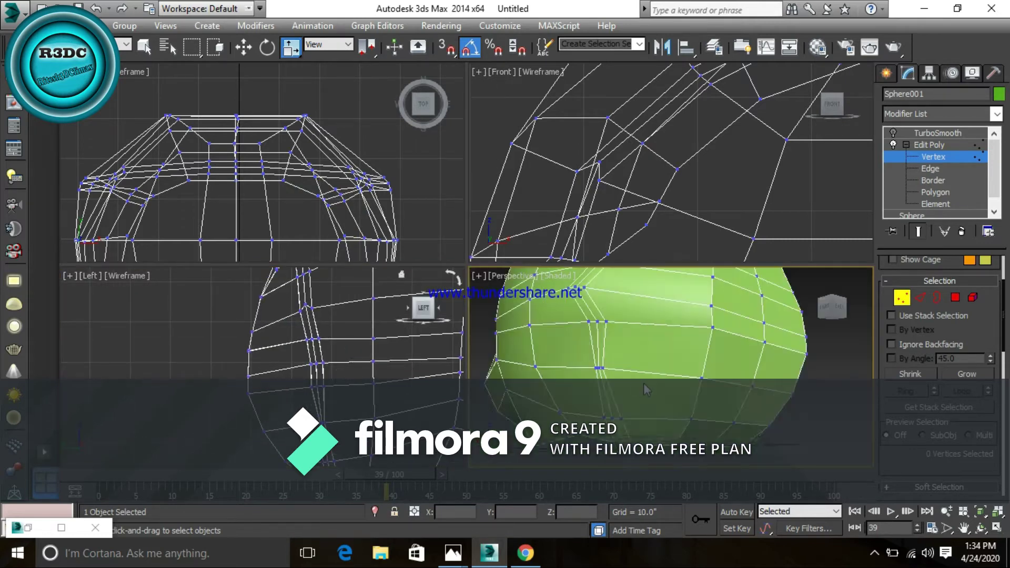
scroll(643, 383, "down", 5)
scroll(694, 377, "down", 2)
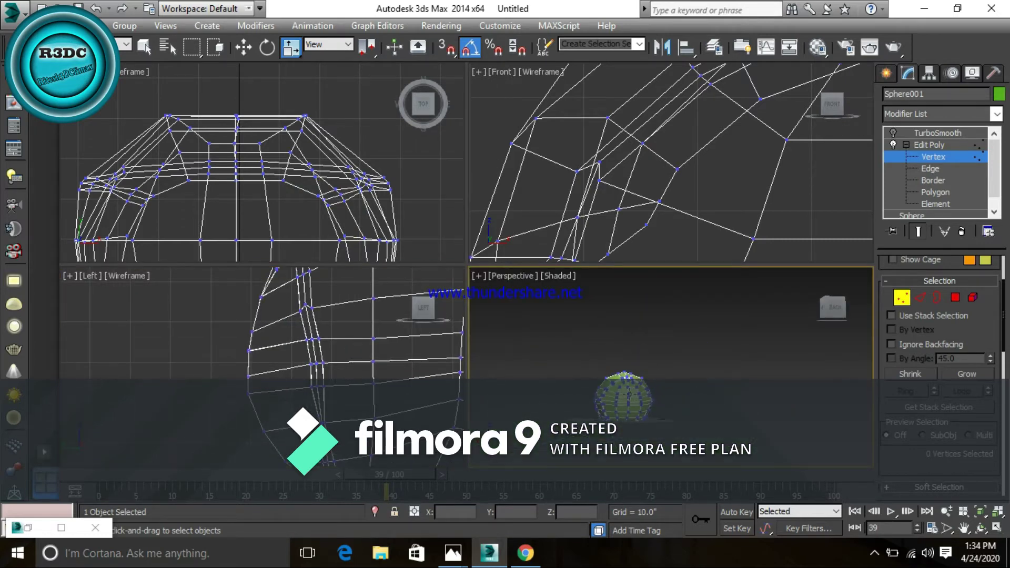
scroll(624, 386, "up", 5)
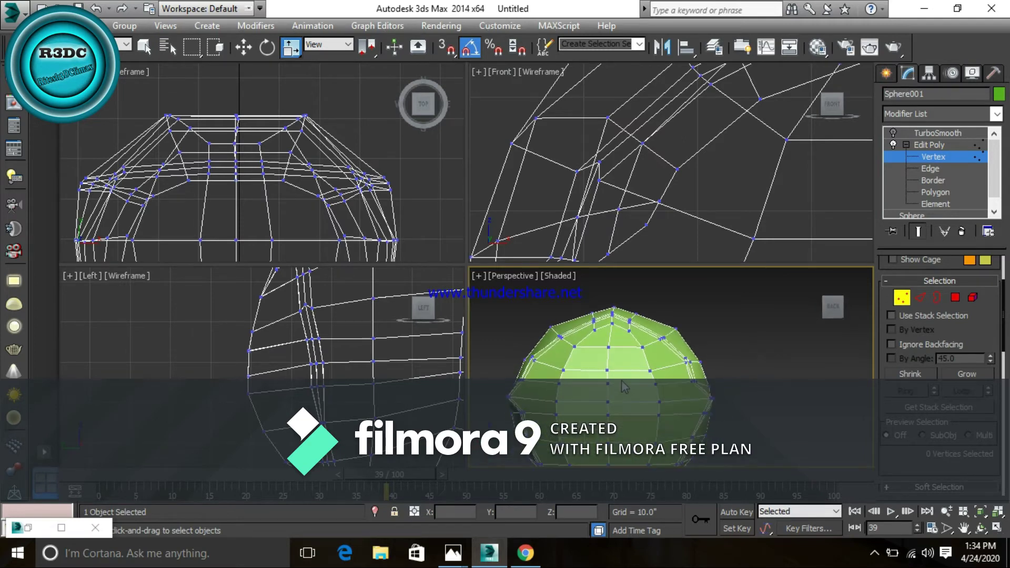
middle_click_drag(623, 386, 674, 376)
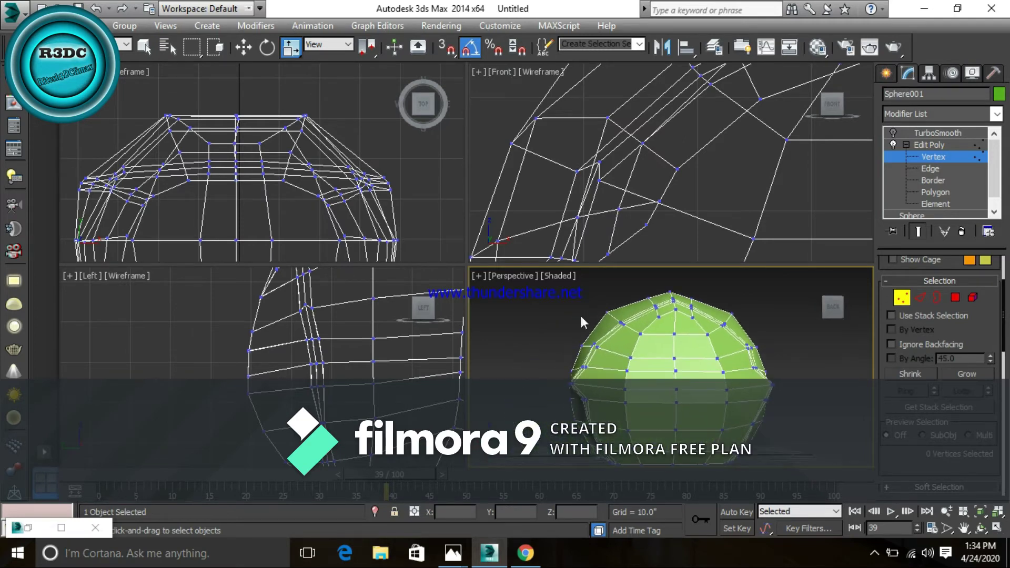
Step: Maximize the Perspective view and set the sphere's object colour to grey
key("alt+w")
middle_click_drag(547, 310, 582, 316)
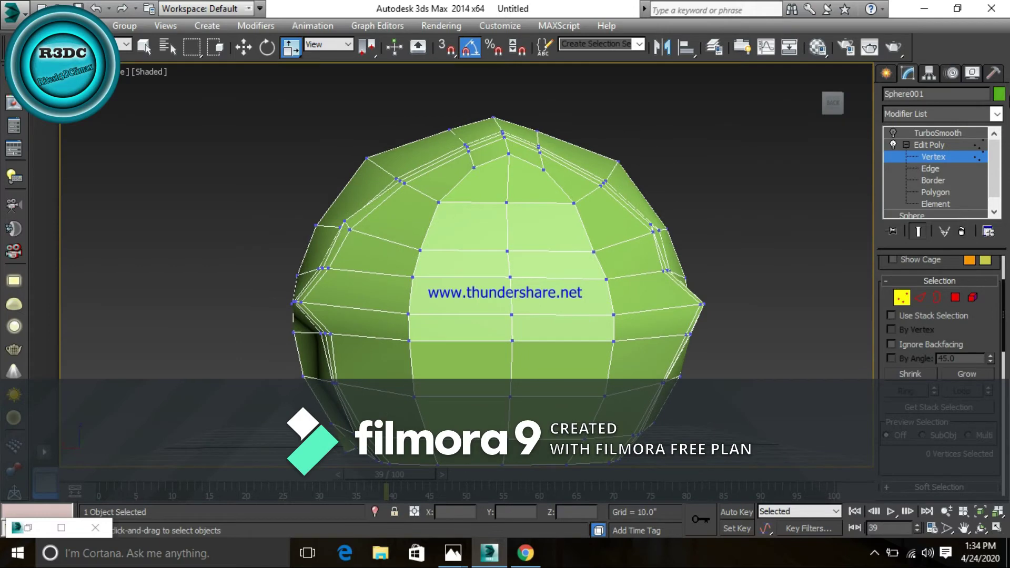
left_click(998, 96)
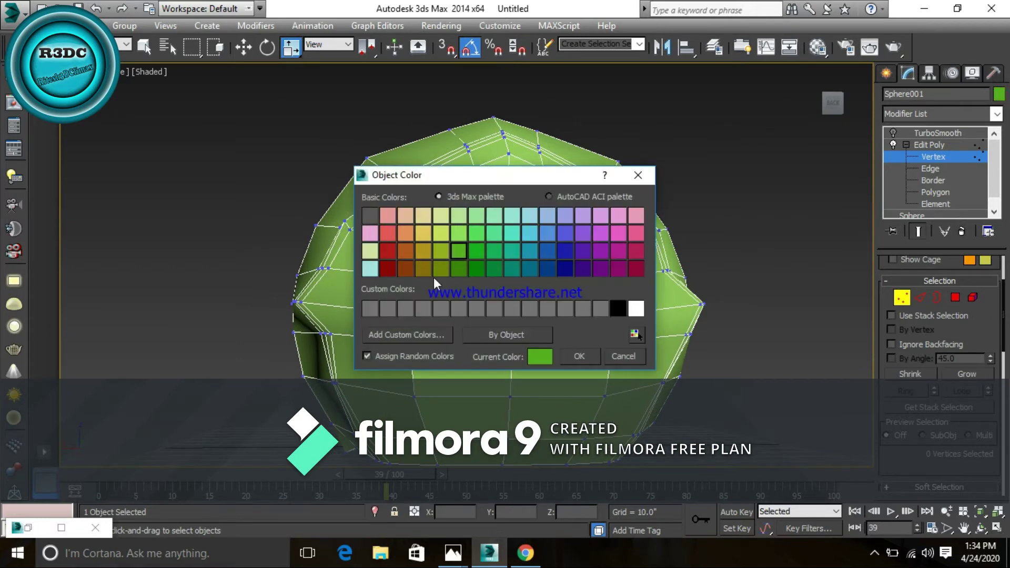
left_click(602, 309)
left_click(584, 357)
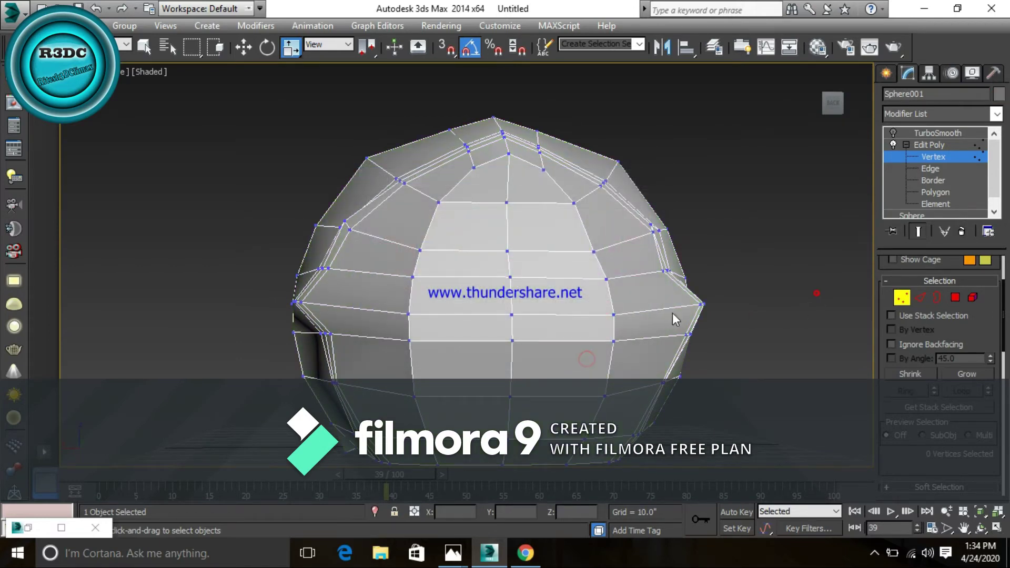
Step: Leave vertex editing and make the TurboSmooth level active in the modifier stack
scroll(586, 305, "down", 4)
mouse_move(593, 311)
middle_mouse_down("alt")
mouse_move(555, 328)
mouse_move(566, 324)
middle_mouse_up("alt")
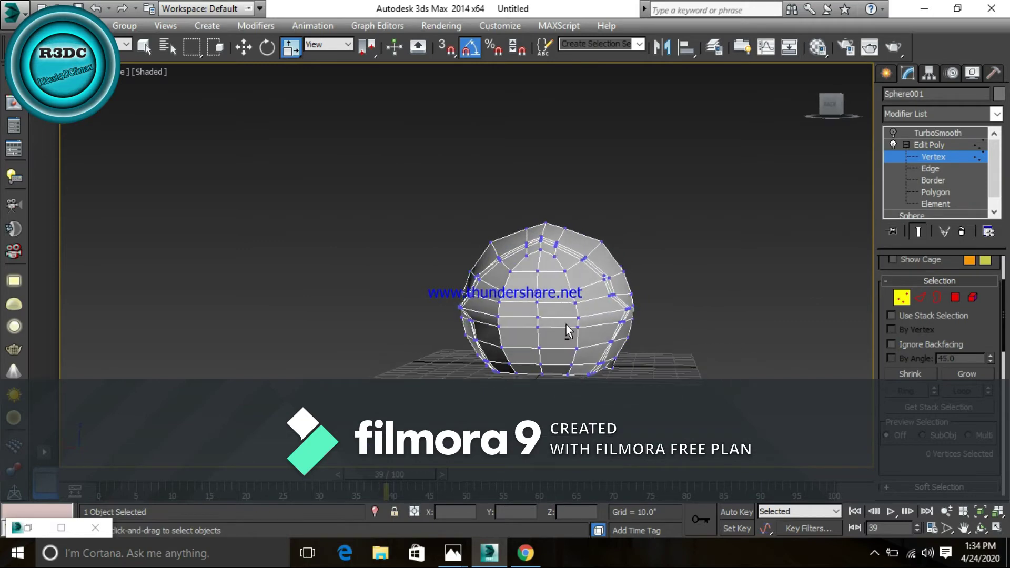
left_click(150, 71)
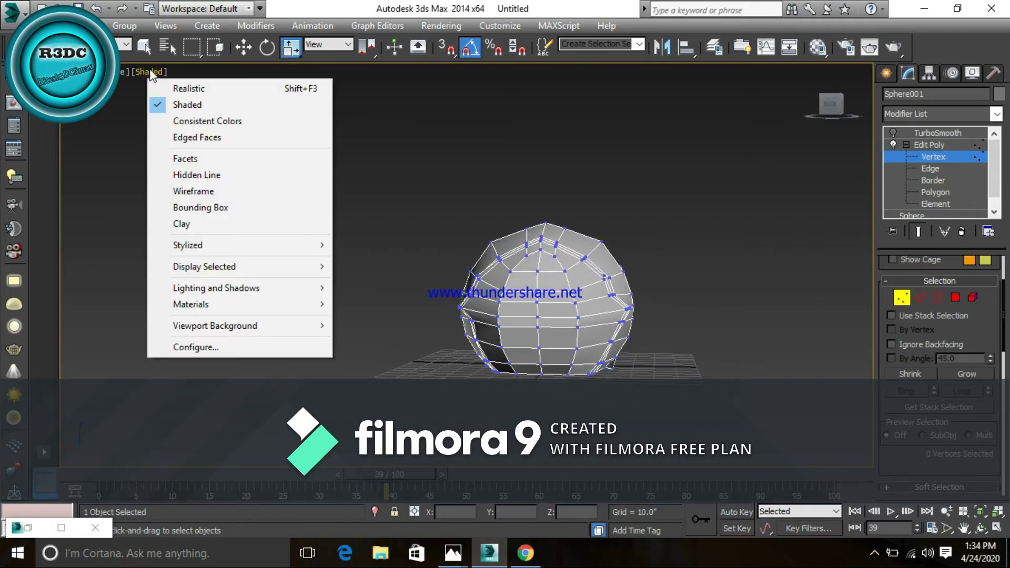
left_click(922, 146)
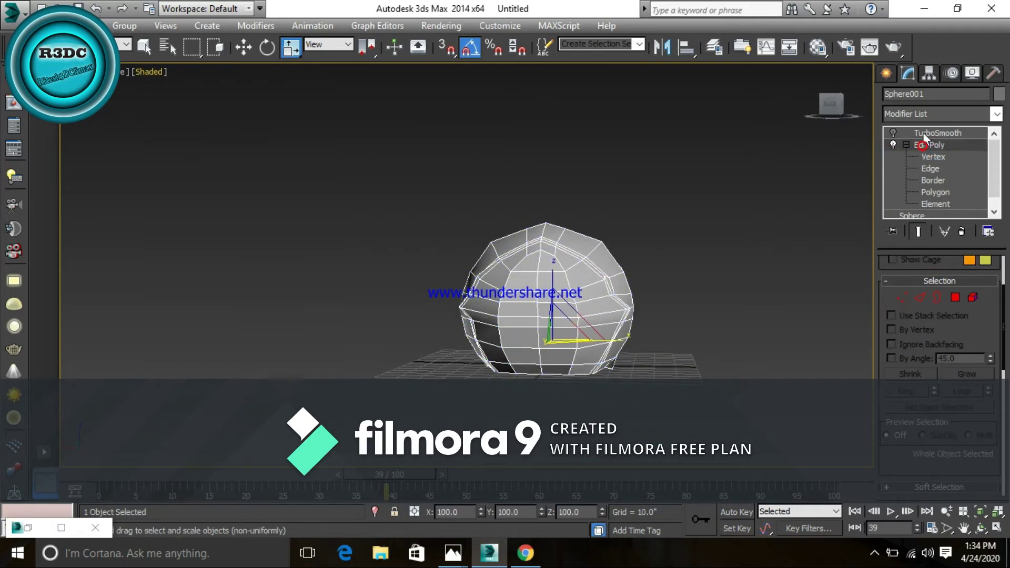
Step: Enable TurboSmooth and orbit around the smoothed sphere to preview the helmet shape
left_click(892, 130)
left_click(744, 257)
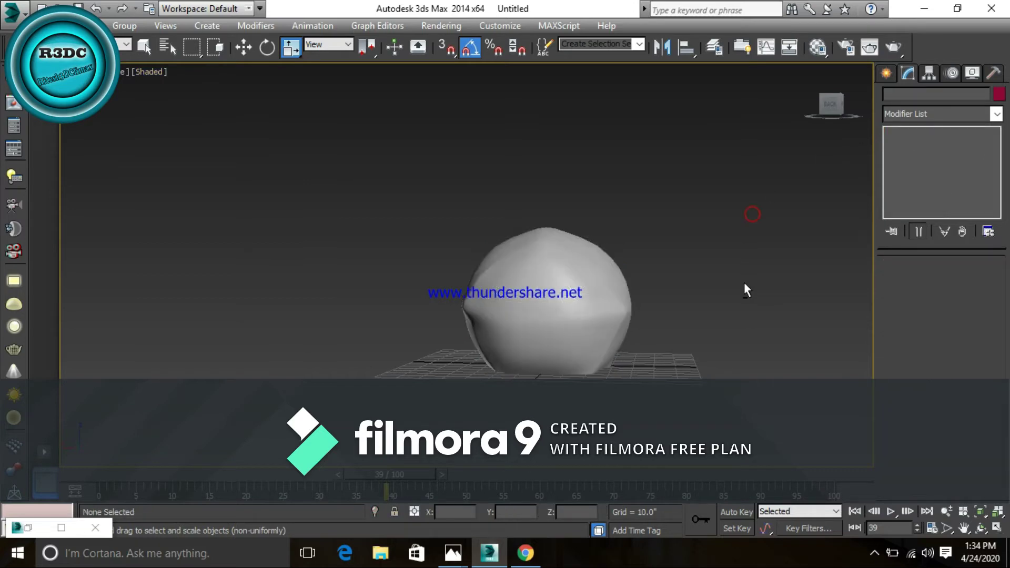
mouse_move(744, 282)
middle_mouse_down("alt")
mouse_move(654, 291)
mouse_move(655, 308)
mouse_move(749, 340)
mouse_move(812, 317)
mouse_move(594, 272)
middle_mouse_up("alt")
scroll(514, 319, "up", 1)
scroll(514, 319, "up", 2)
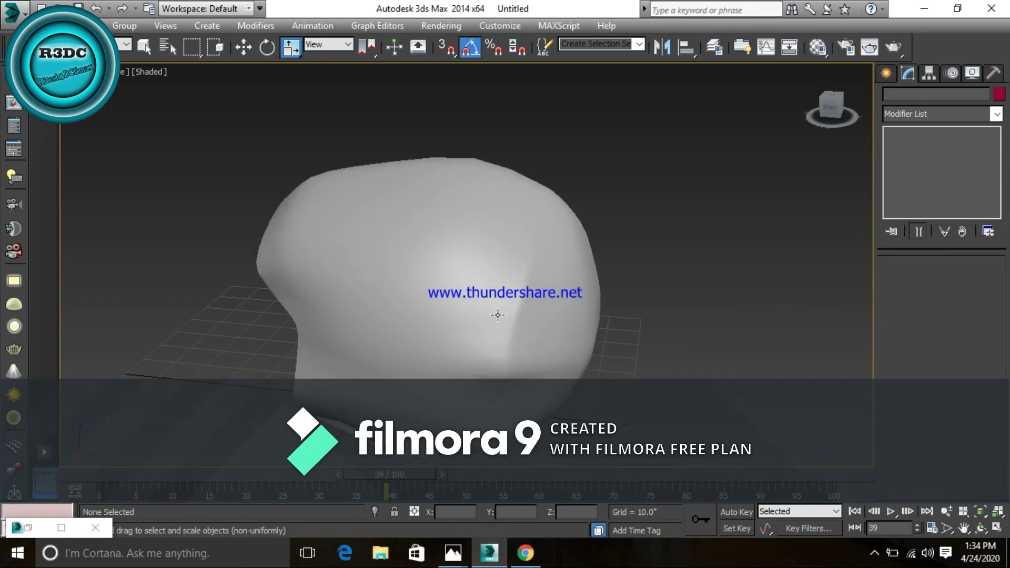
scroll(514, 319, "down", 1)
mouse_move(514, 318)
middle_mouse_down("alt")
mouse_move(518, 331)
mouse_move(423, 350)
mouse_move(571, 360)
mouse_move(491, 364)
mouse_move(521, 340)
mouse_move(449, 316)
mouse_move(535, 354)
middle_mouse_up("alt")
scroll(426, 350, "down", 3)
scroll(491, 364, "up", 2)
scroll(504, 356, "down", 2)
scroll(521, 340, "up", 4)
scroll(520, 341, "down", 4)
scroll(538, 368, "up", 2)
scroll(510, 342, "down", 2)
scroll(526, 345, "up", 4)
scroll(539, 359, "down", 3)
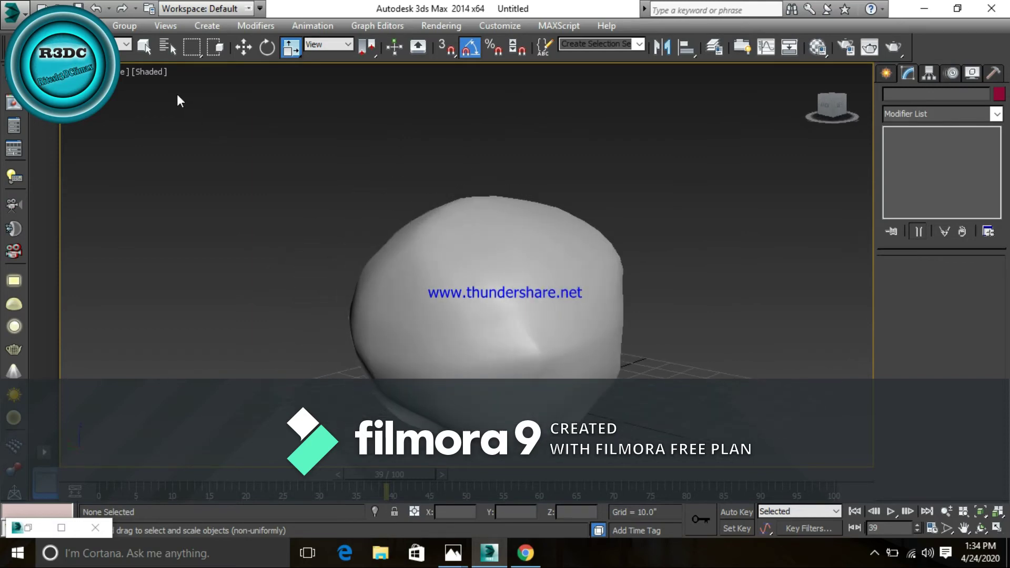
left_click(451, 263)
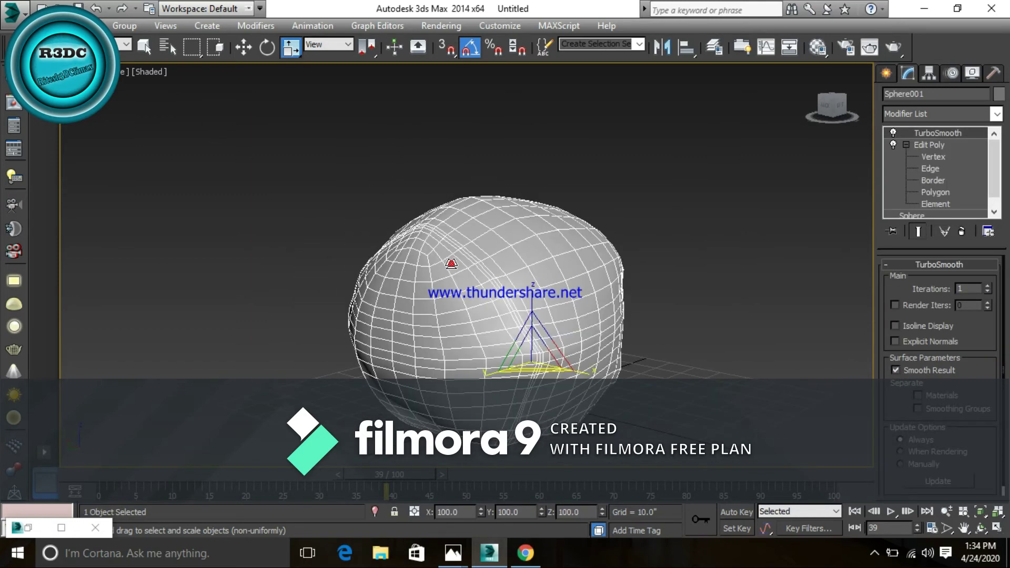
left_click(704, 311)
mouse_move(705, 312)
middle_mouse_down("alt")
mouse_move(593, 310)
mouse_move(740, 345)
mouse_move(625, 312)
mouse_move(532, 313)
mouse_move(545, 314)
middle_mouse_up("alt")
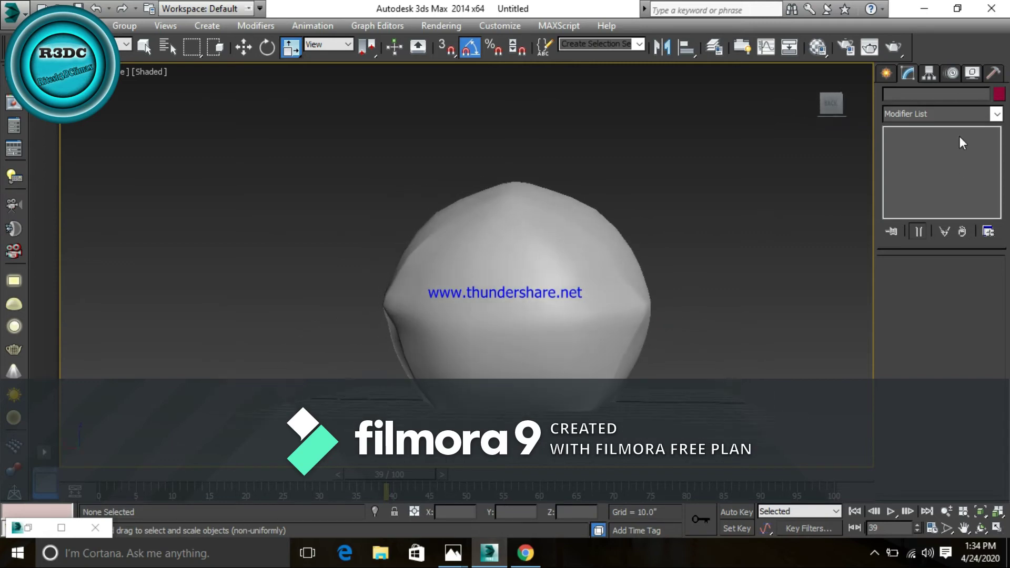
Step: Switch TurboSmooth off, enter Edit Poly Vertex level, and glance at the helmet reference photo
left_click(573, 245)
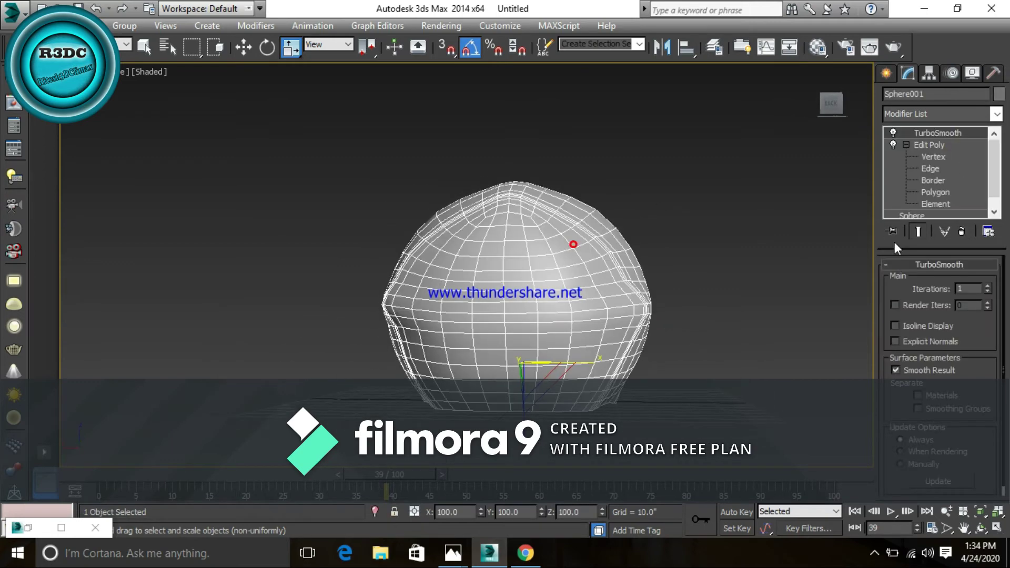
left_click(893, 133)
left_click(724, 269)
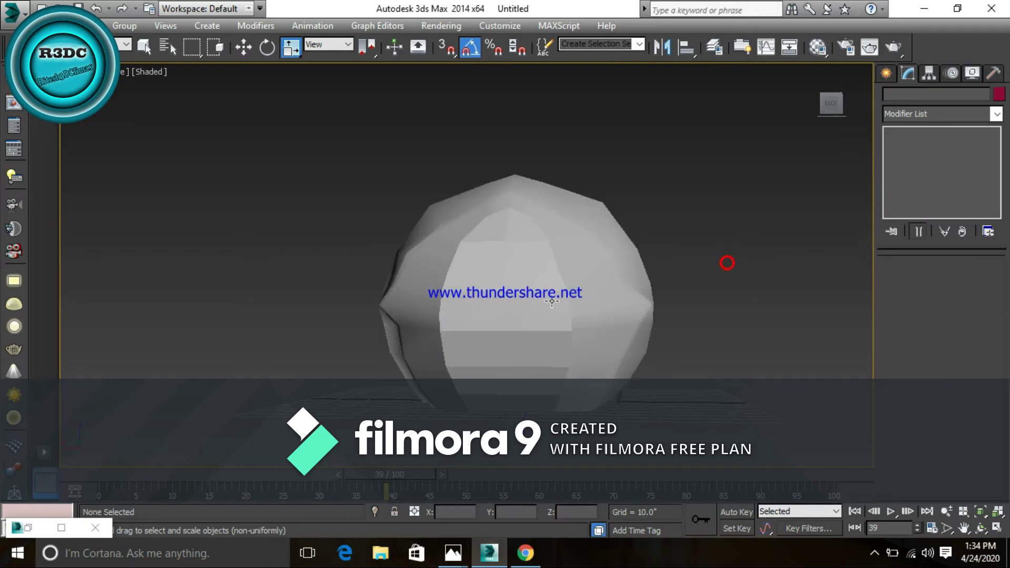
left_click(548, 303)
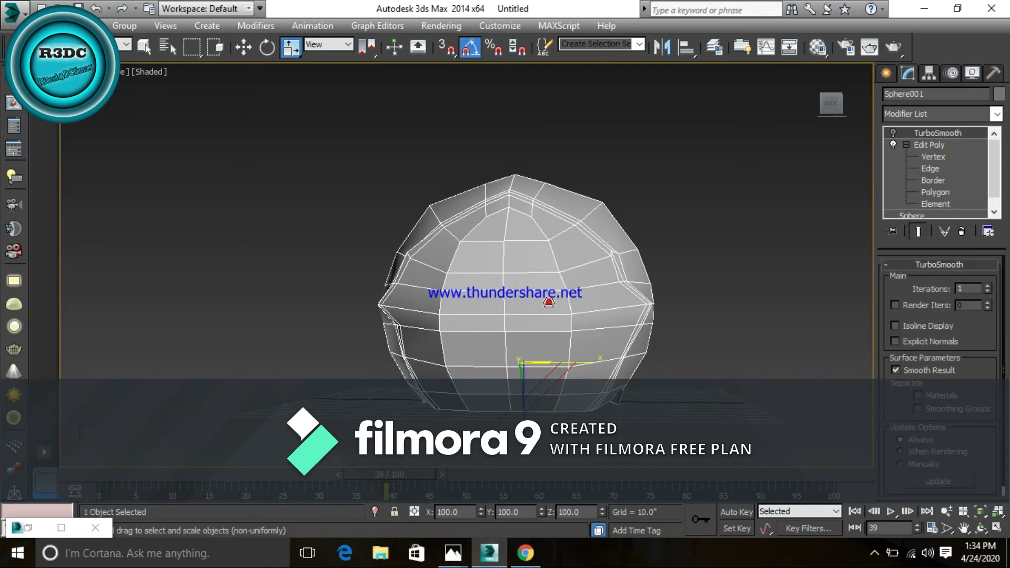
left_click(935, 143)
left_click(932, 155)
left_click(791, 241)
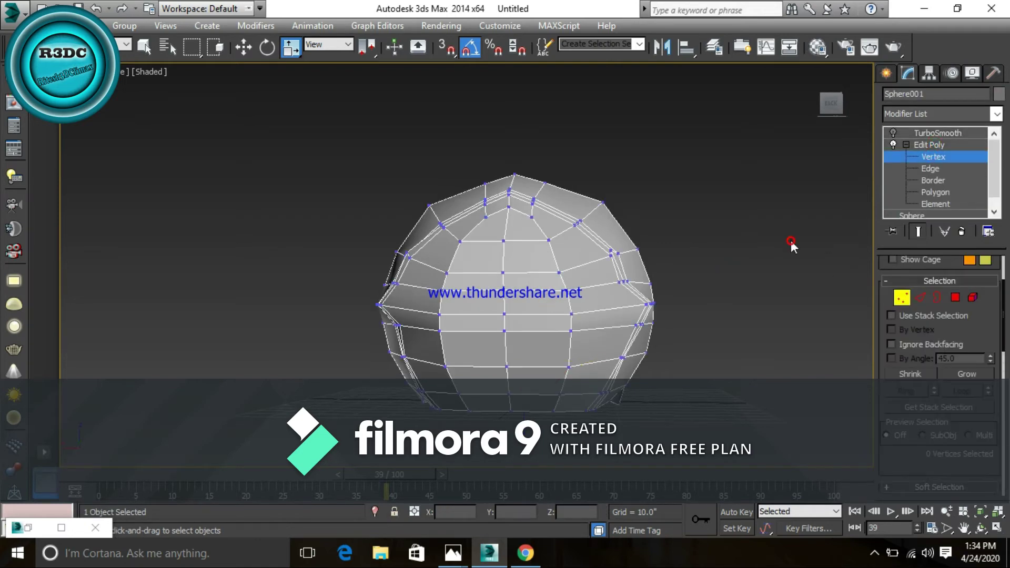
key("alt+Tab")
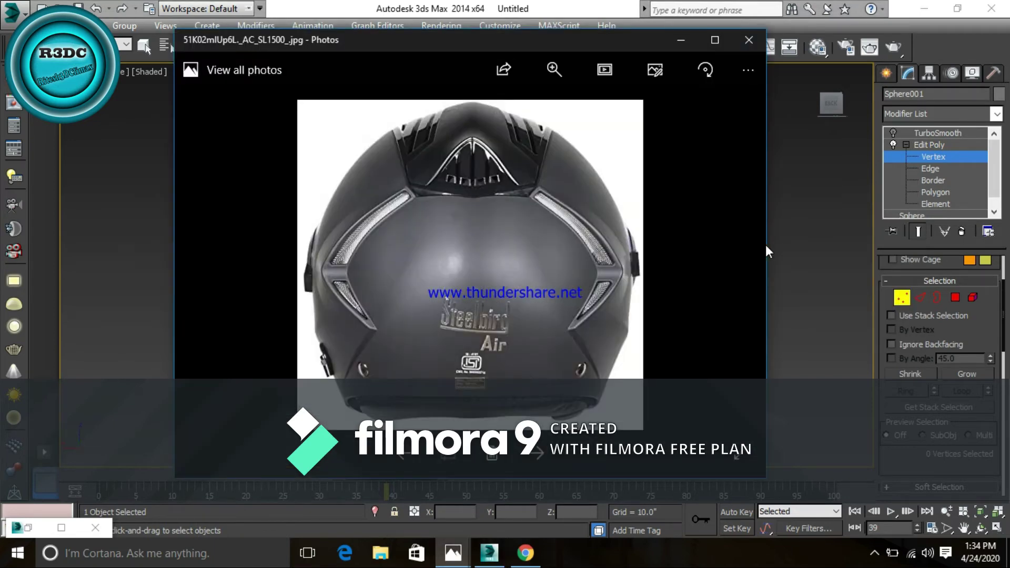
key("alt+Tab")
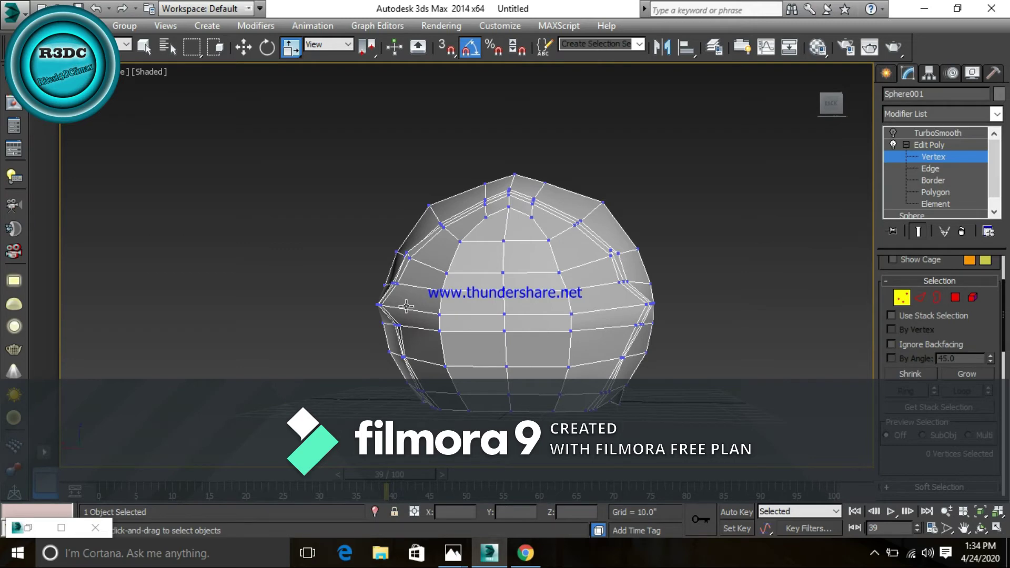
scroll(404, 306, "up", 1)
scroll(415, 294, "up", 3)
scroll(427, 284, "up", 2)
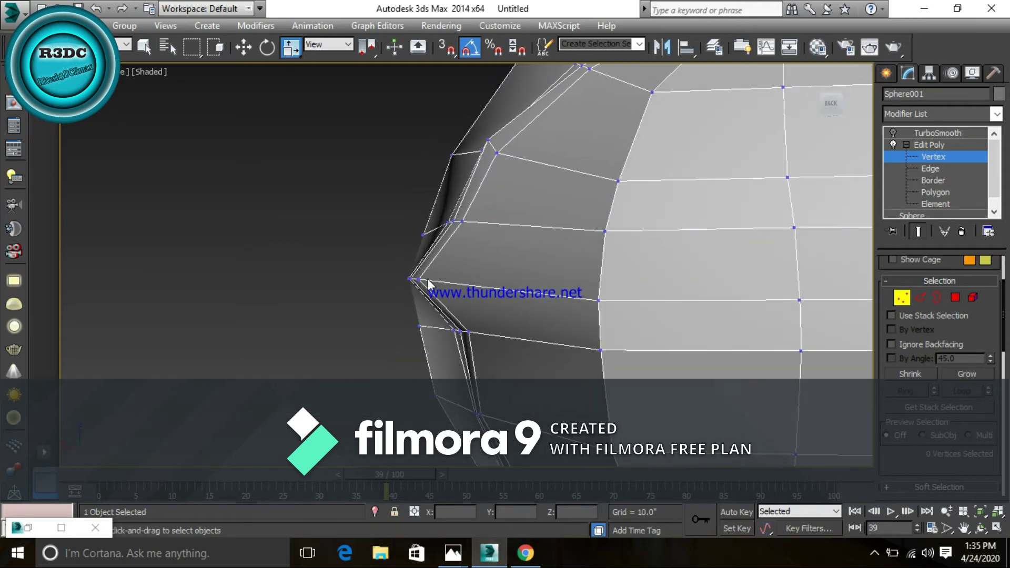
scroll(427, 279, "up", 2)
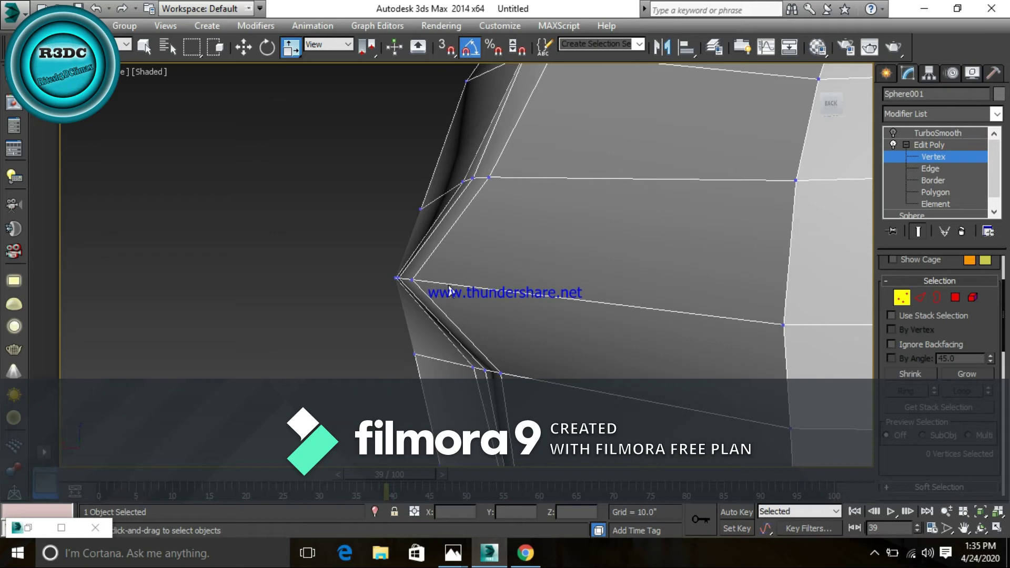
mouse_move(450, 291)
middle_mouse_down("alt")
mouse_move(473, 282)
mouse_move(613, 328)
mouse_move(554, 303)
mouse_move(656, 320)
mouse_move(605, 299)
middle_mouse_up("alt")
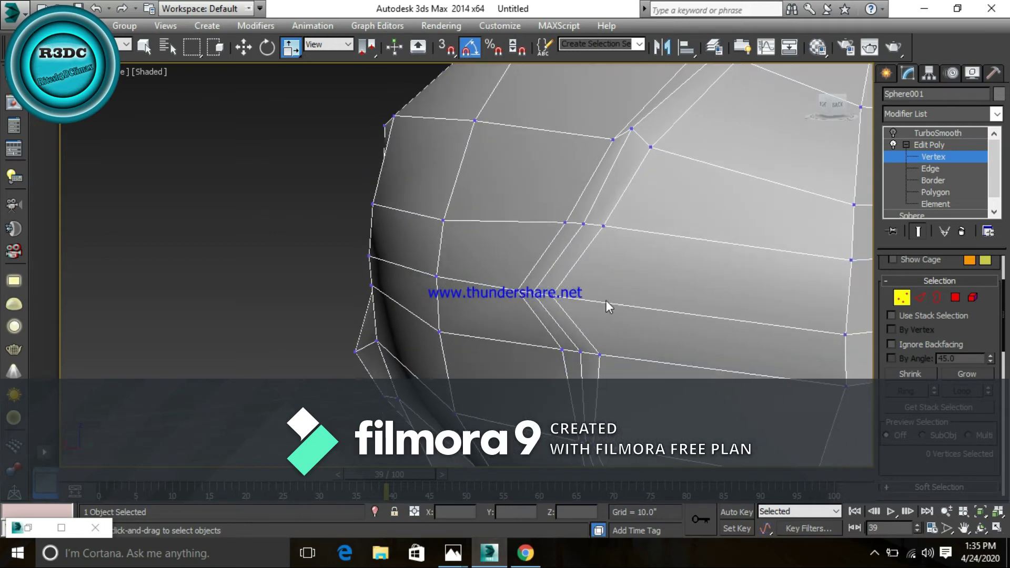
scroll(605, 300, "down", 5)
scroll(607, 295, "up", 5)
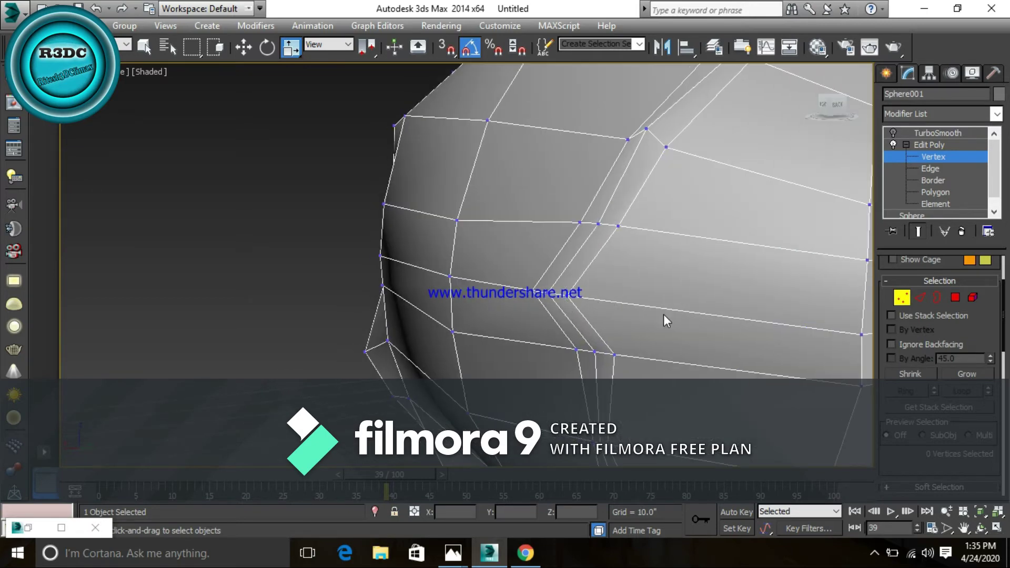
Step: In Edge mode, select a side edge and extend it to its full horizontal loop
left_click(937, 168)
middle_click_drag(579, 297, 663, 286, "alt")
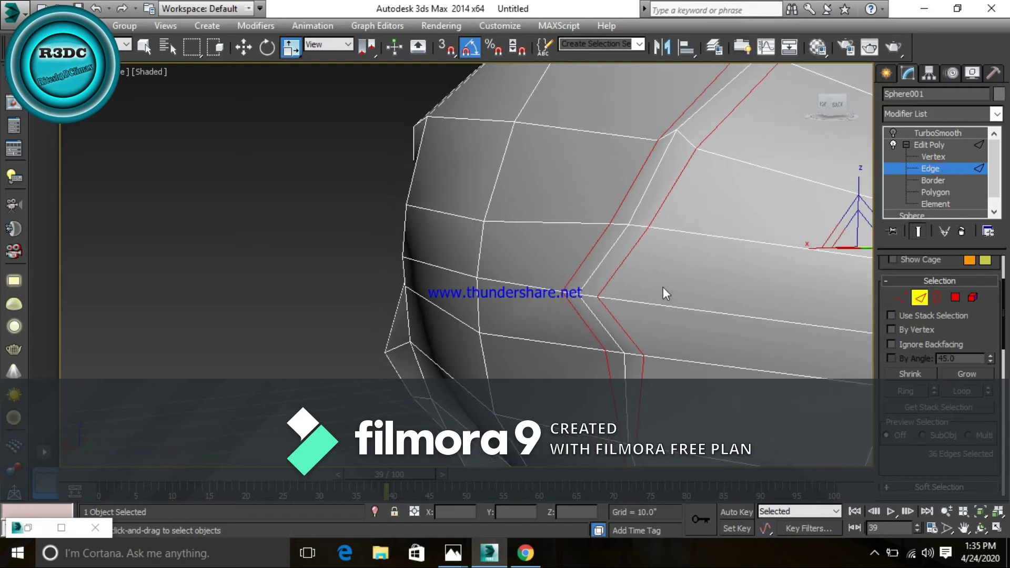
left_click(589, 297)
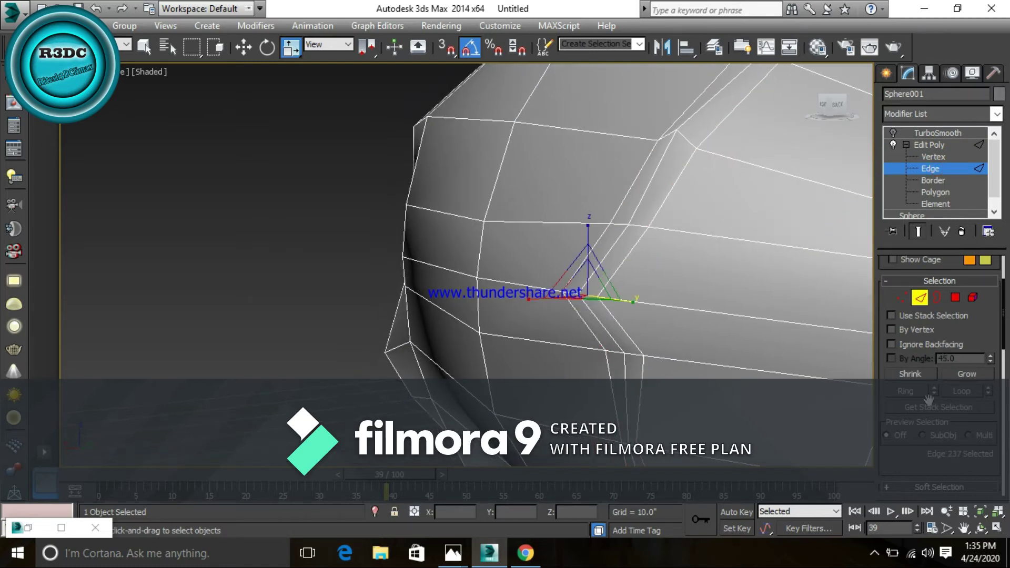
double_click(661, 304)
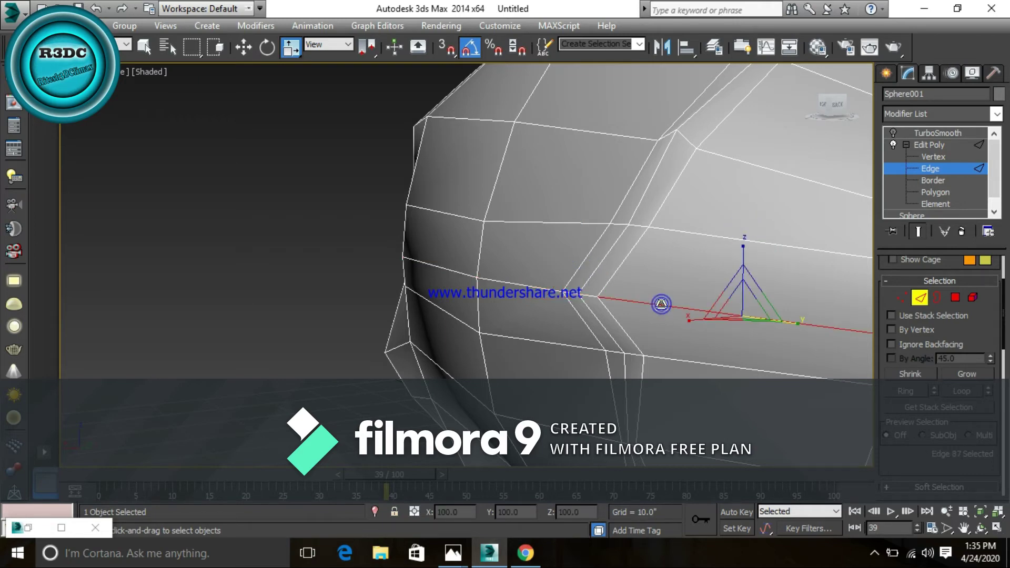
Step: Switch to the Right view and Alt-drag off the front half, leaving nine rear edges
mouse_move(604, 309)
middle_mouse_down("alt")
mouse_move(718, 327)
mouse_move(667, 325)
middle_mouse_up("alt")
scroll(667, 332, "up", 1)
scroll(674, 331, "up", 3)
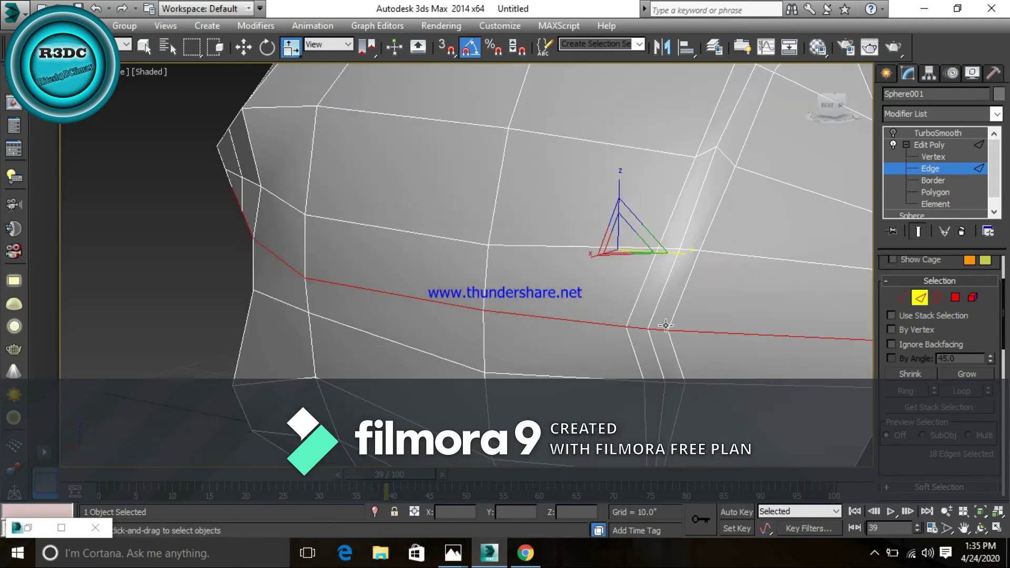
scroll(682, 331, "up", 2)
scroll(694, 330, "down", 1)
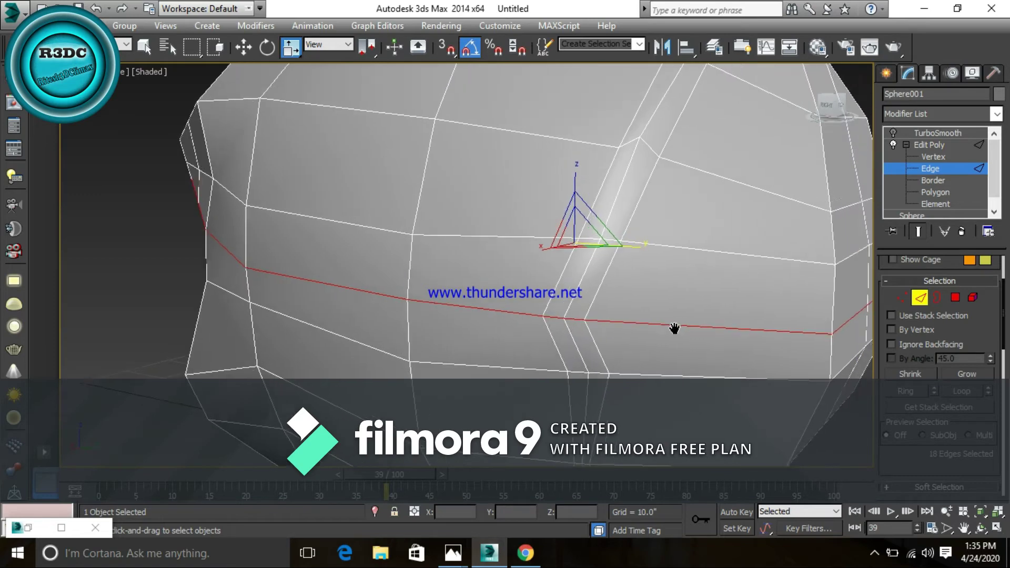
scroll(672, 331, "down", 3)
scroll(640, 323, "down", 1)
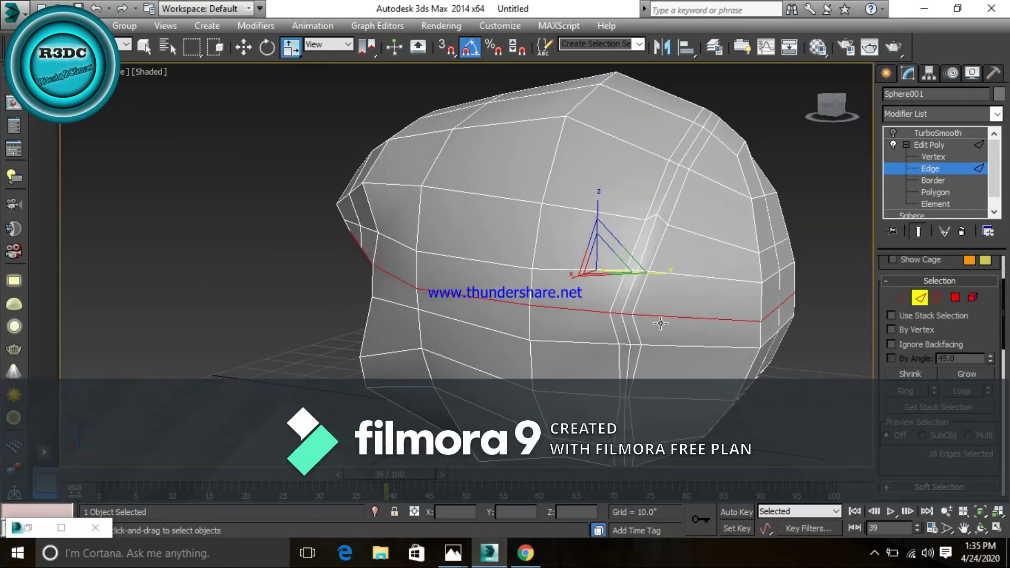
scroll(659, 323, "down", 2)
scroll(673, 320, "down", 1)
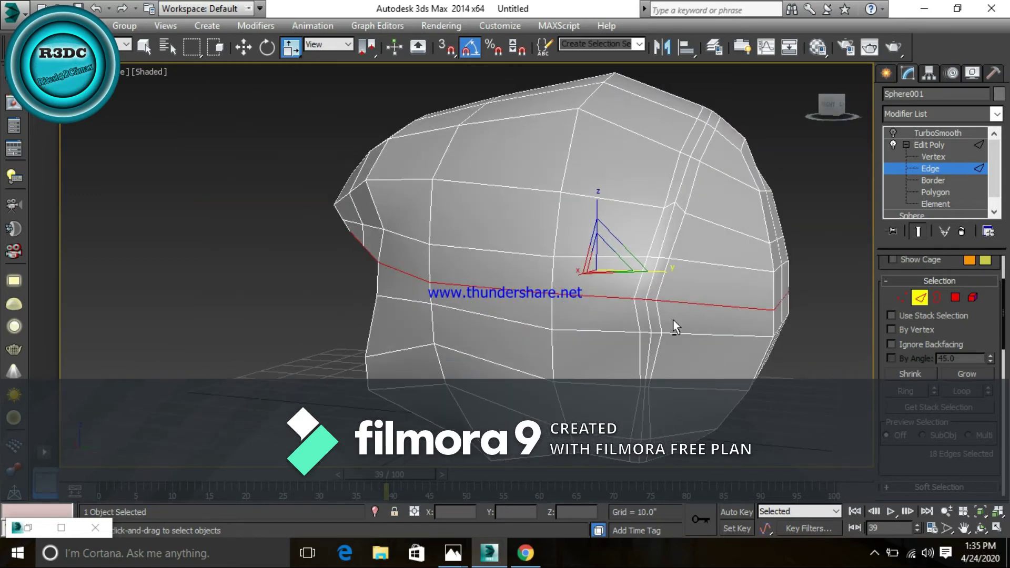
scroll(673, 320, "down", 1)
scroll(659, 322, "down", 1)
mouse_move(657, 323)
middle_mouse_down("alt")
mouse_move(689, 314)
mouse_move(684, 321)
mouse_move(735, 352)
middle_mouse_up("alt")
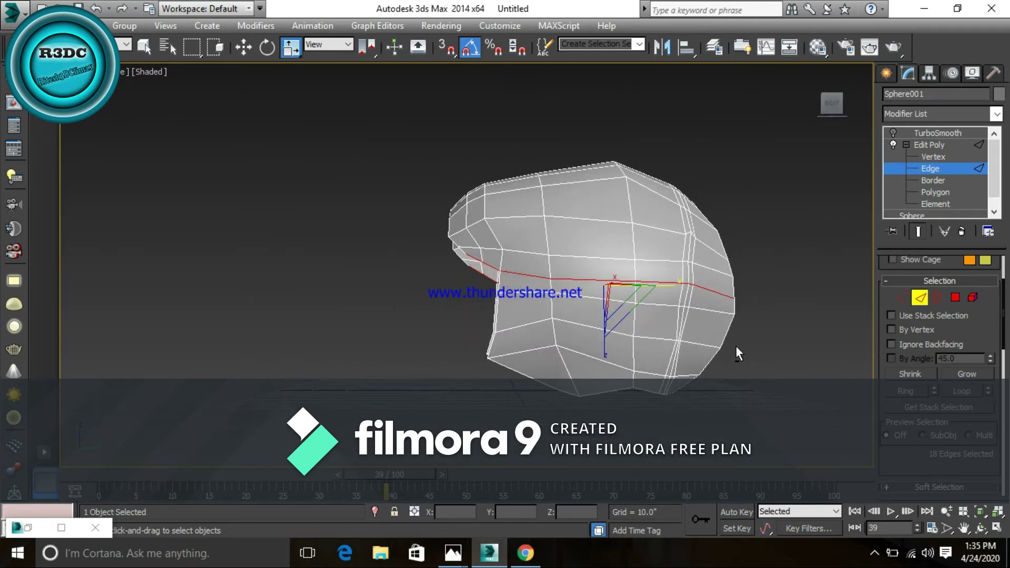
left_click(832, 104)
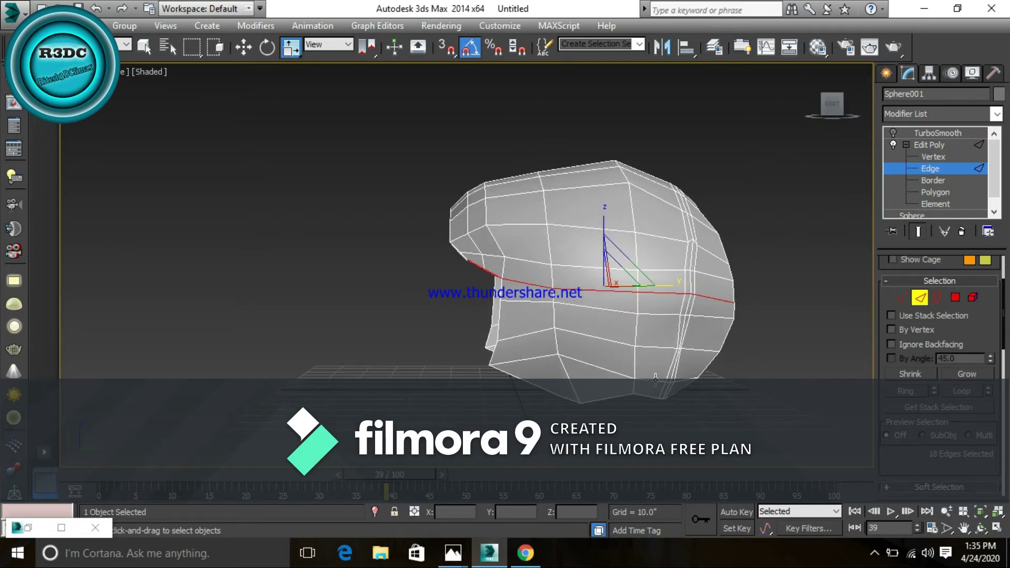
mouse_move(563, 280)
left_mouse_down()
mouse_move(613, 463)
mouse_move(626, 367)
left_mouse_up()
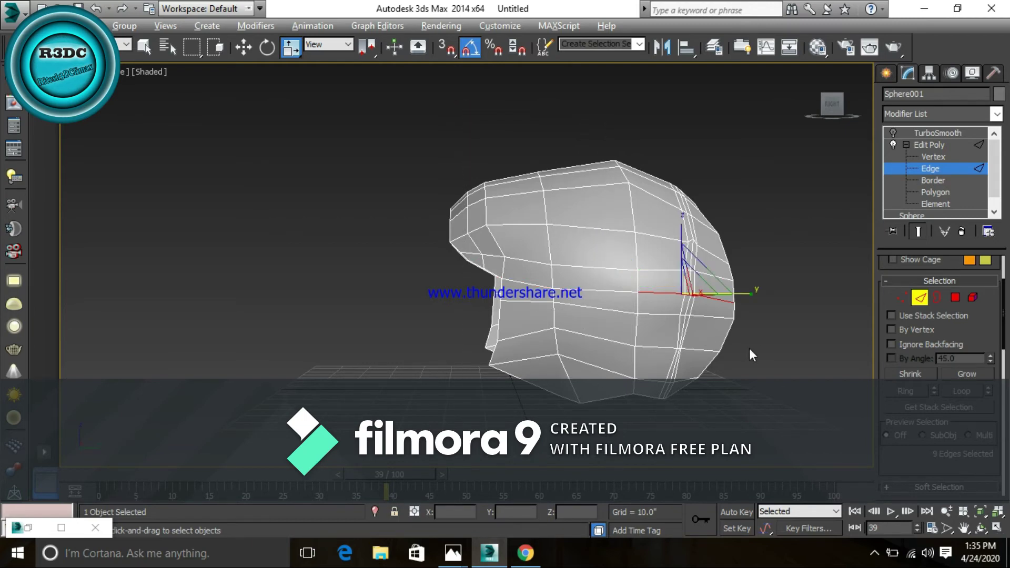
middle_click_drag(749, 348, 730, 353, "alt")
scroll(636, 283, "up", 3)
scroll(696, 328, "up", 3)
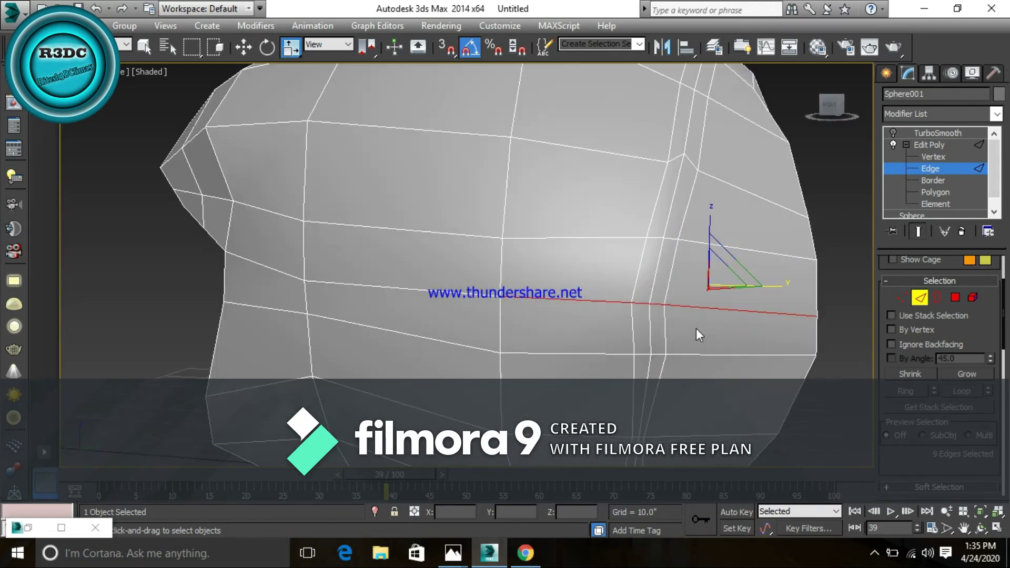
Step: Start a Chamfer on the selected edges from the quad menu and adjust its segment count
right_click(633, 315)
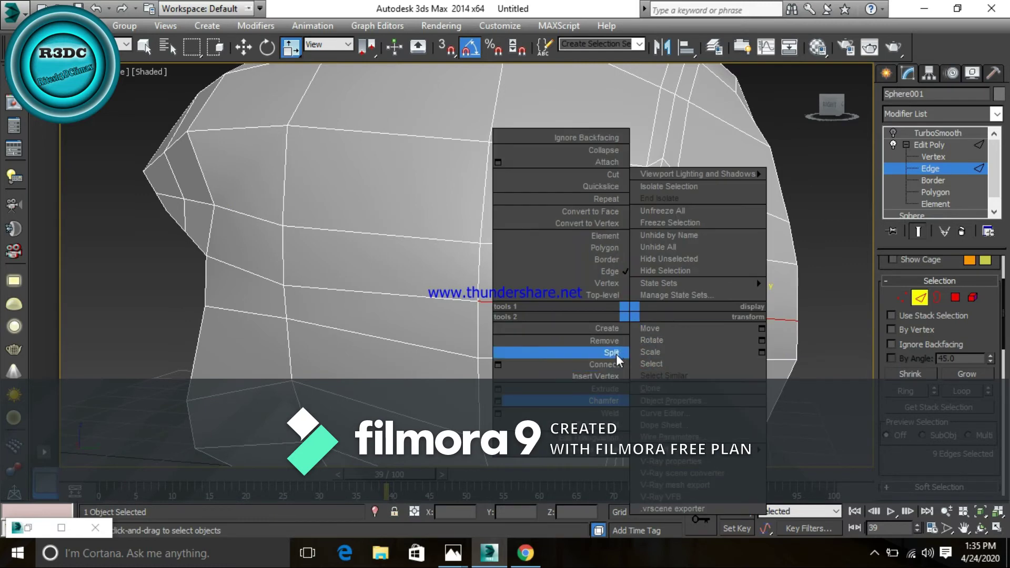
left_click(497, 401)
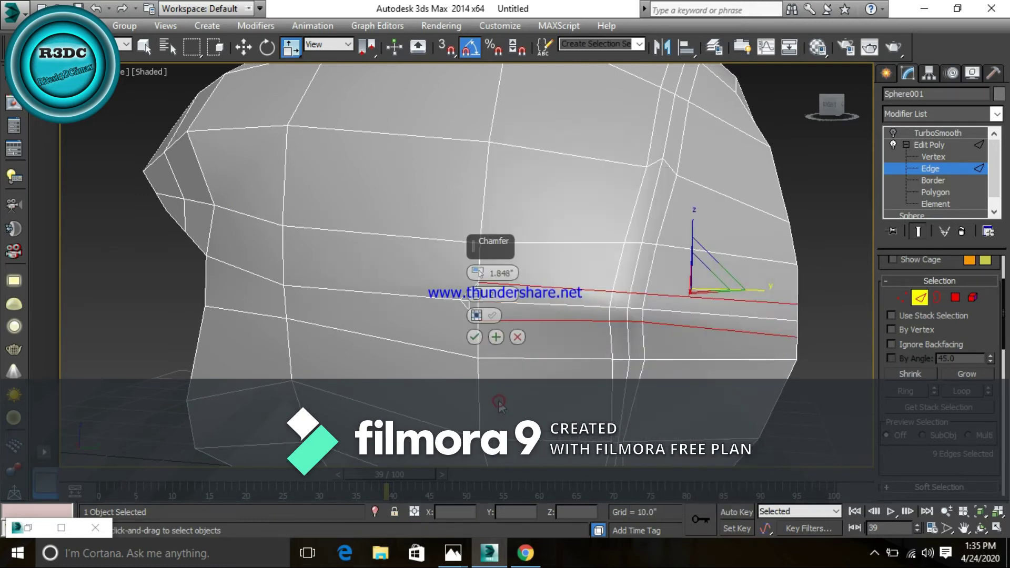
middle_click_drag(494, 352, 566, 352, "alt")
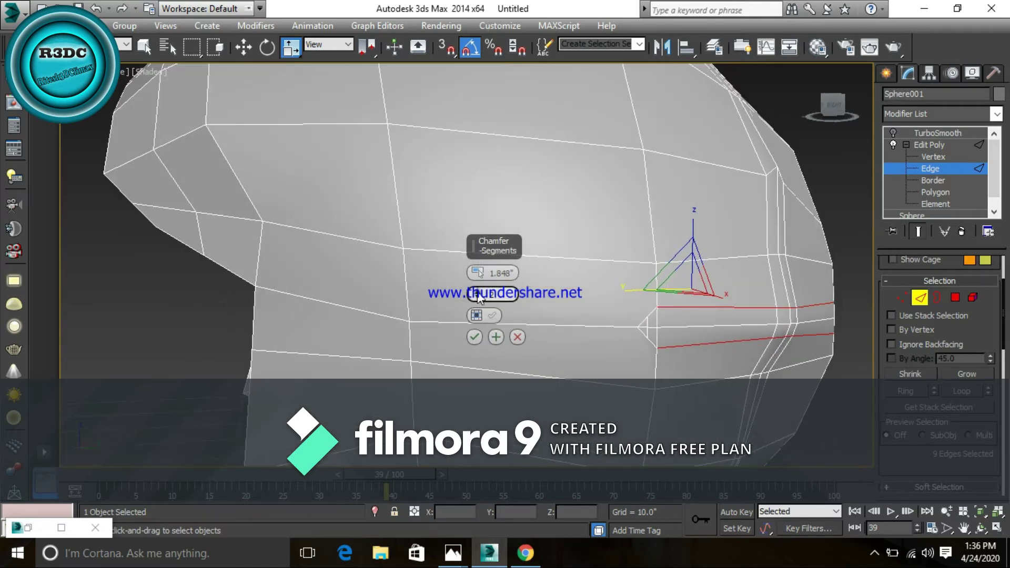
left_click_drag(478, 296, 476, 296)
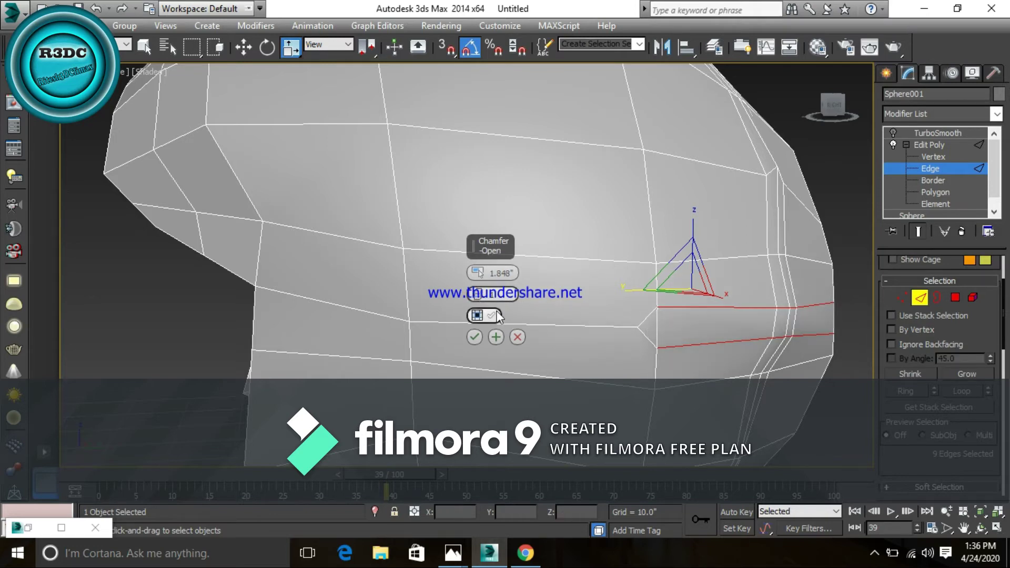
left_click_drag(478, 293, 477, 290)
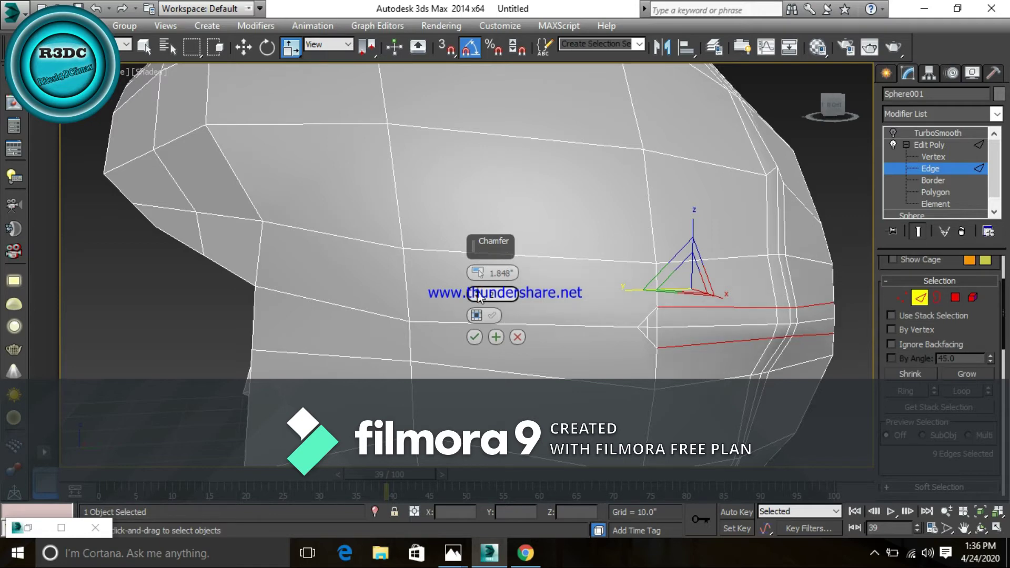
mouse_move(755, 359)
middle_mouse_down("alt")
mouse_move(713, 361)
mouse_move(646, 339)
middle_mouse_up("alt")
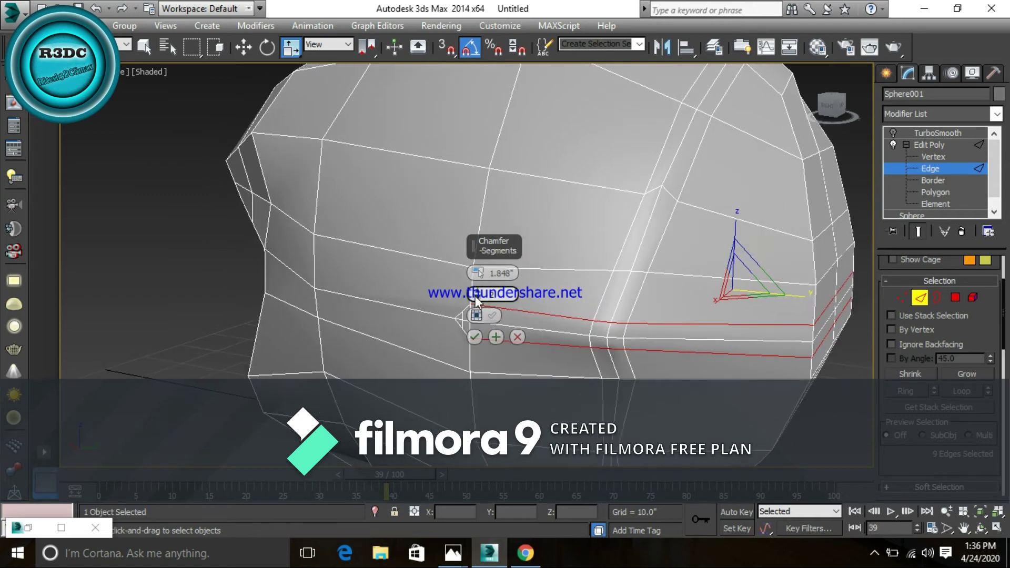
key("alt+Tab")
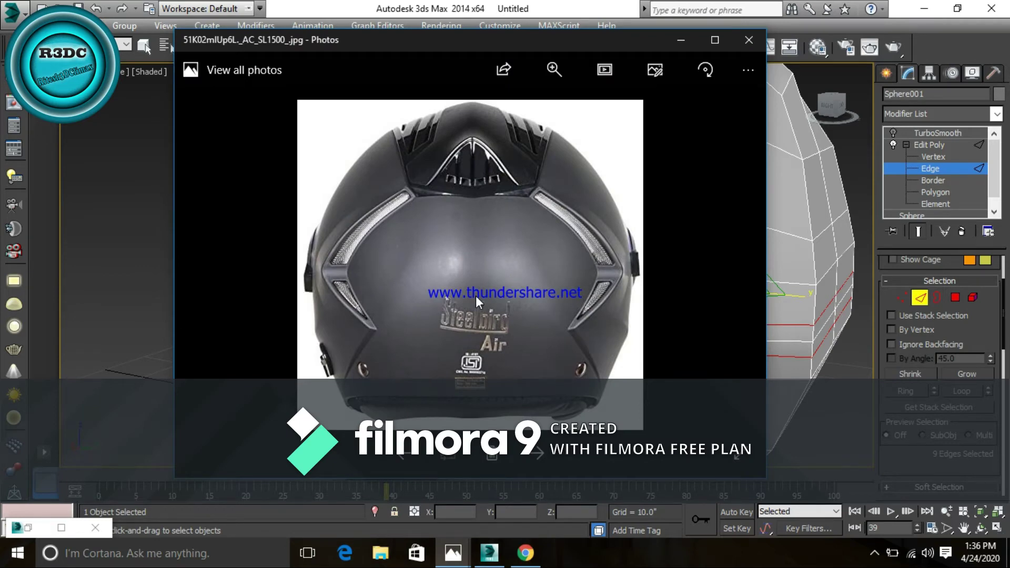
key("alt+Tab")
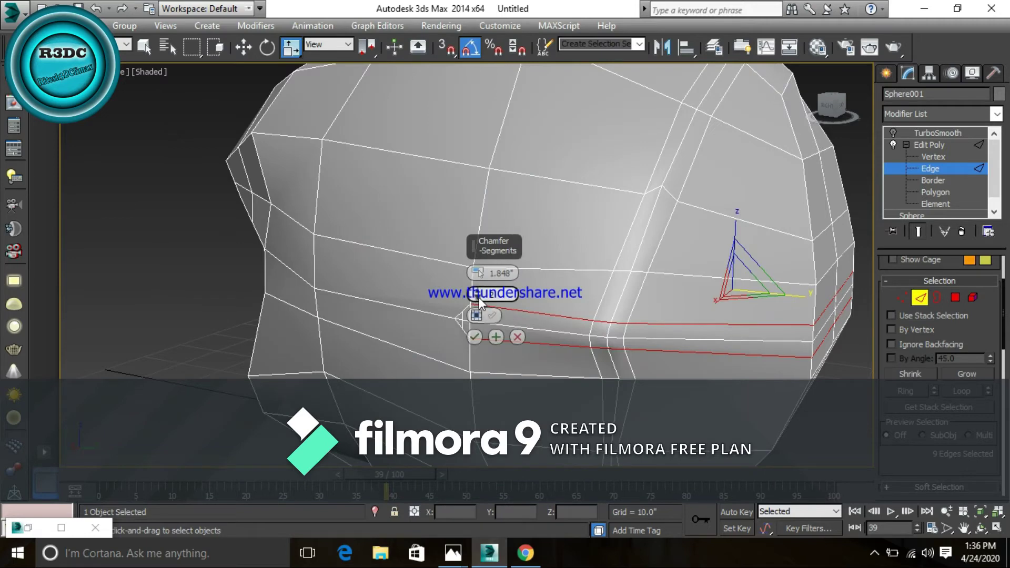
Step: Fine-tune the chamfer amount to about 1.674 so the parallel edges sit close together
left_click_drag(478, 273, 478, 277)
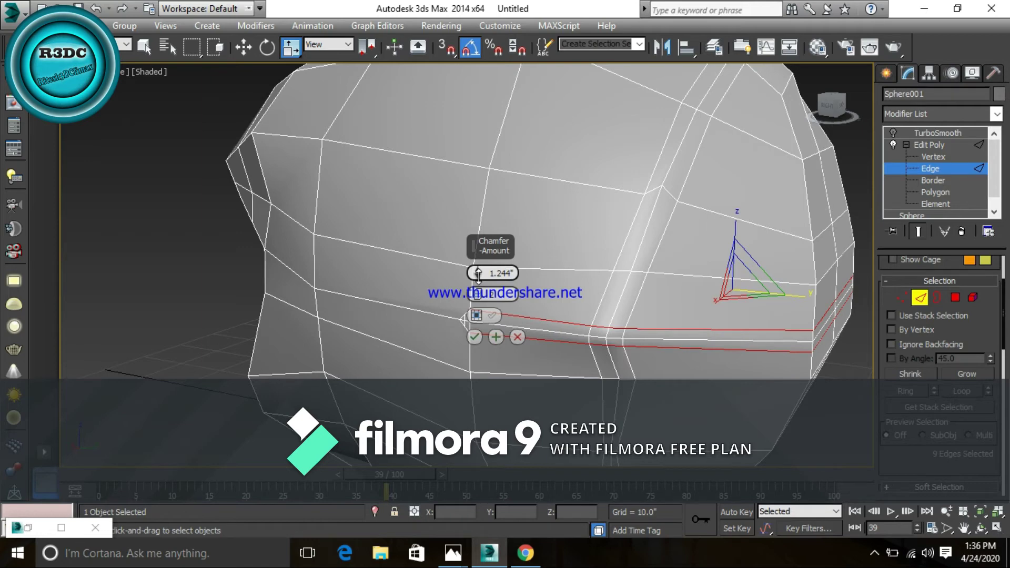
left_click_drag(478, 274, 476, 272)
mouse_move(565, 337)
middle_mouse_down("alt")
mouse_move(626, 339)
mouse_move(656, 379)
mouse_move(633, 377)
middle_mouse_up("alt")
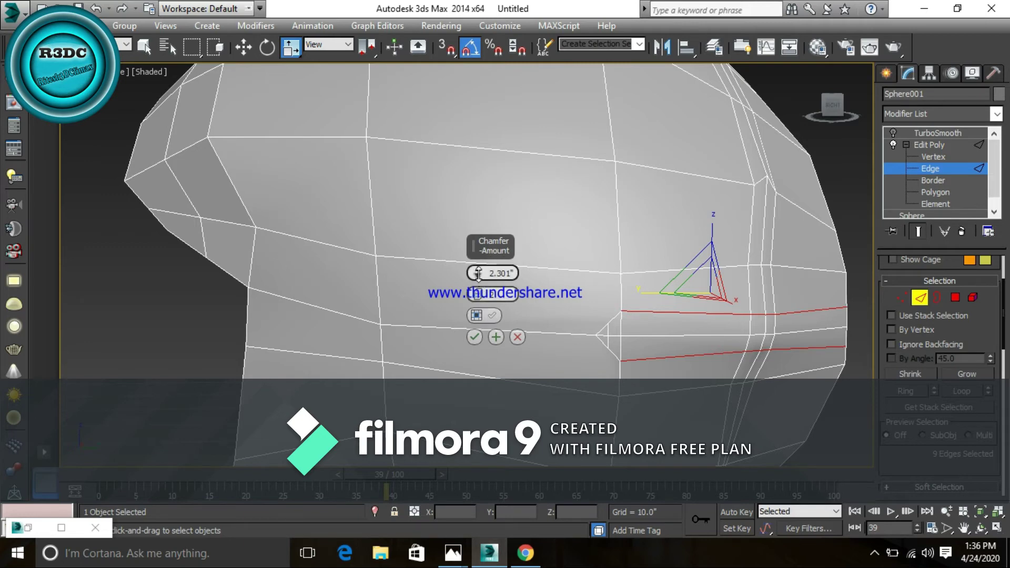
left_click_drag(478, 273, 476, 275)
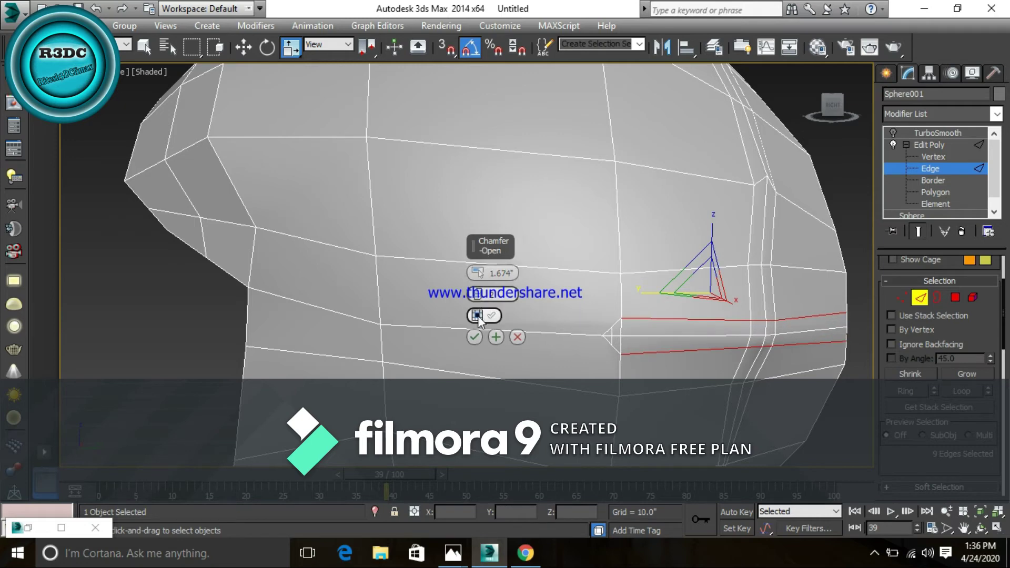
Step: Apply the chamfer, doubling the side loop to 18 edges, and orbit to review the head
left_click(475, 337)
scroll(476, 344, "down", 3)
scroll(605, 347, "down", 3)
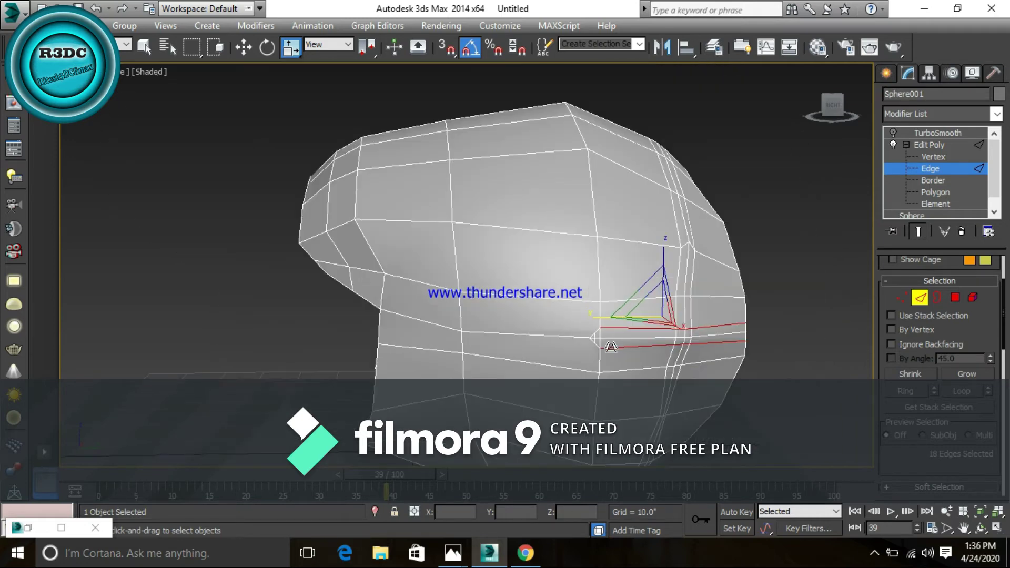
mouse_move(610, 346)
middle_mouse_down("alt")
mouse_move(639, 377)
mouse_move(496, 344)
middle_mouse_up("alt")
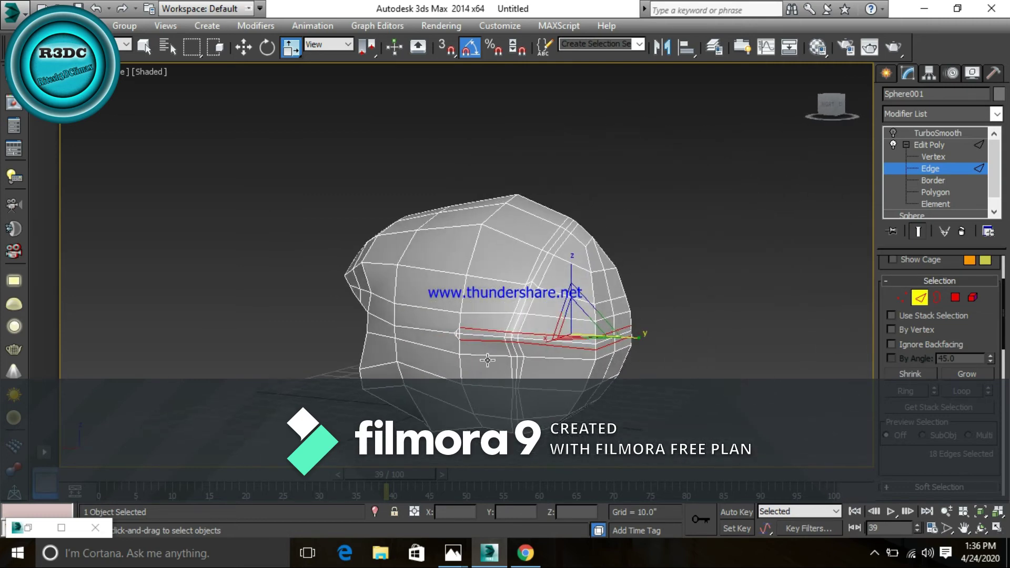
scroll(496, 345, "up", 4)
scroll(496, 344, "up", 1)
scroll(496, 344, "up", 4)
scroll(532, 354, "down", 2)
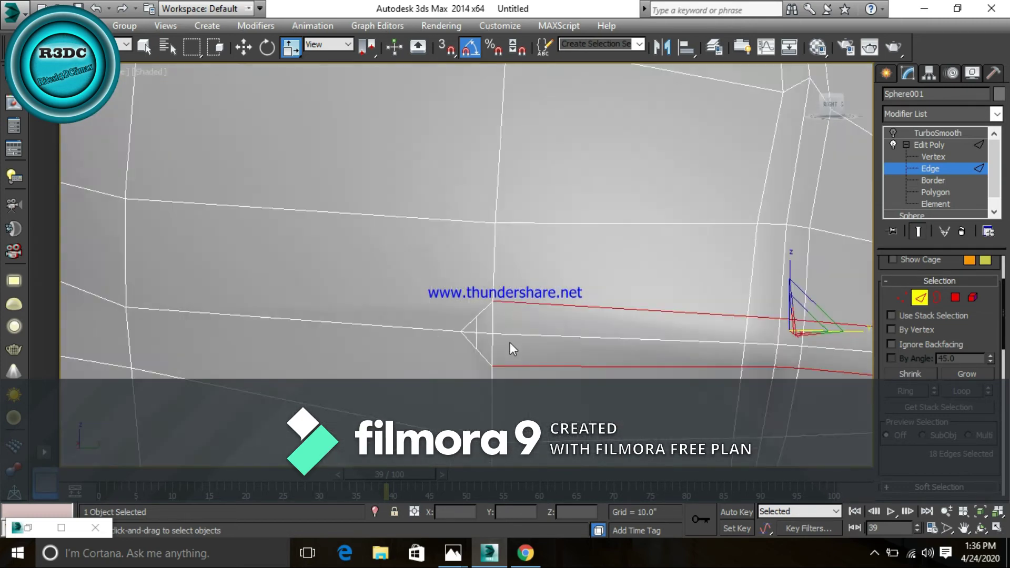
scroll(511, 349, "down", 2)
scroll(519, 350, "up", 3)
scroll(520, 350, "down", 4)
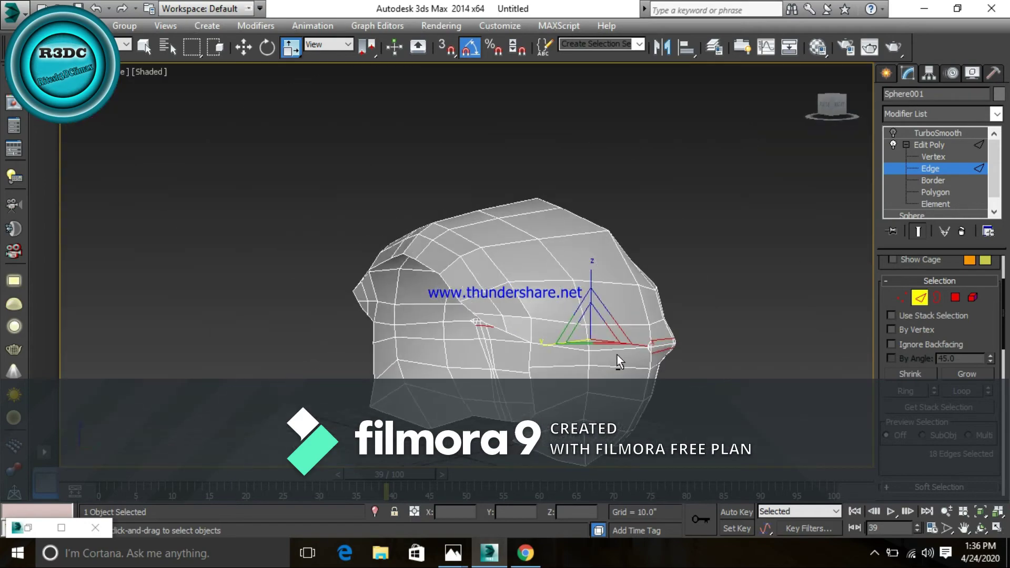
middle_click_drag(504, 350, 723, 352, "alt")
scroll(730, 330, "up", 1)
scroll(730, 331, "up", 3)
scroll(728, 332, "up", 2)
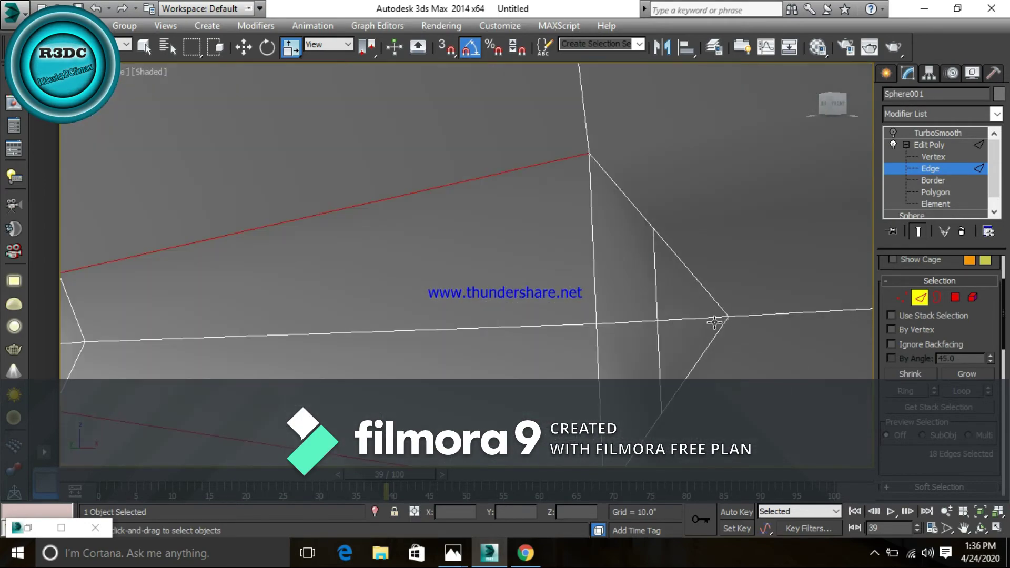
scroll(710, 323, "down", 2)
scroll(736, 343, "down", 3)
scroll(765, 360, "down", 2)
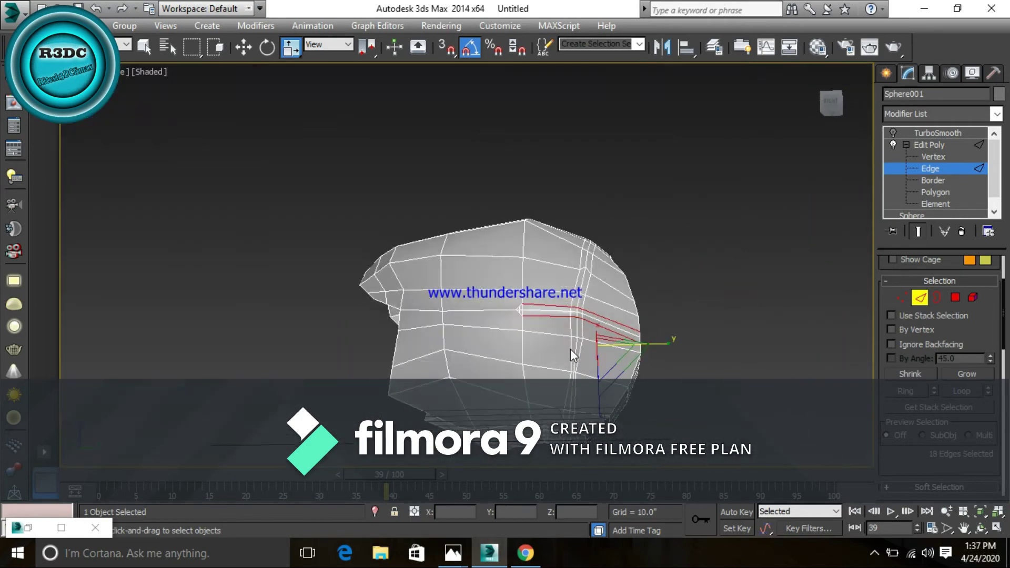
scroll(552, 341, "up", 1)
scroll(552, 341, "up", 1)
scroll(547, 347, "up", 2)
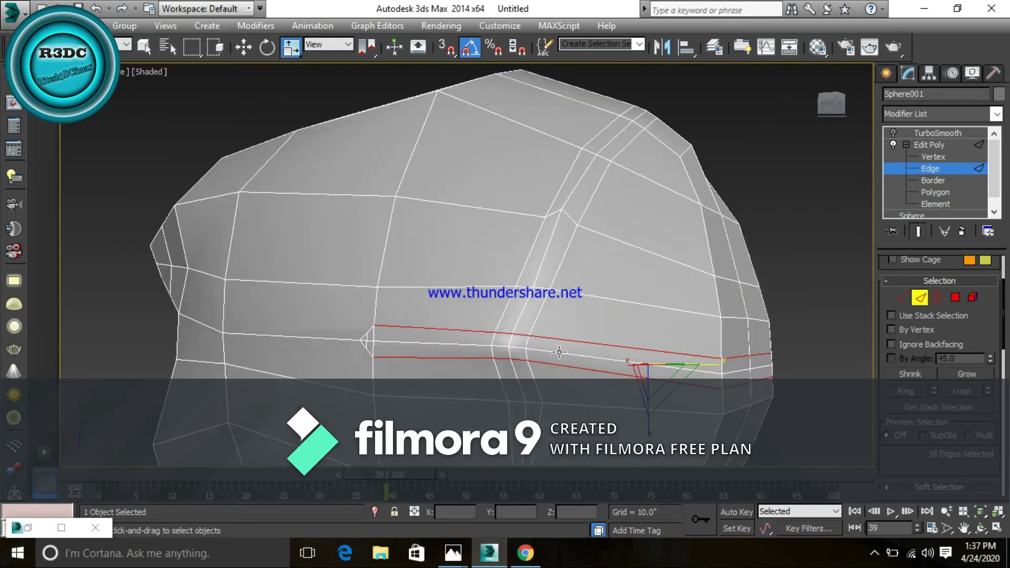
scroll(539, 354, "up", 1)
scroll(533, 359, "up", 1)
scroll(532, 359, "down", 1)
scroll(535, 363, "down", 2)
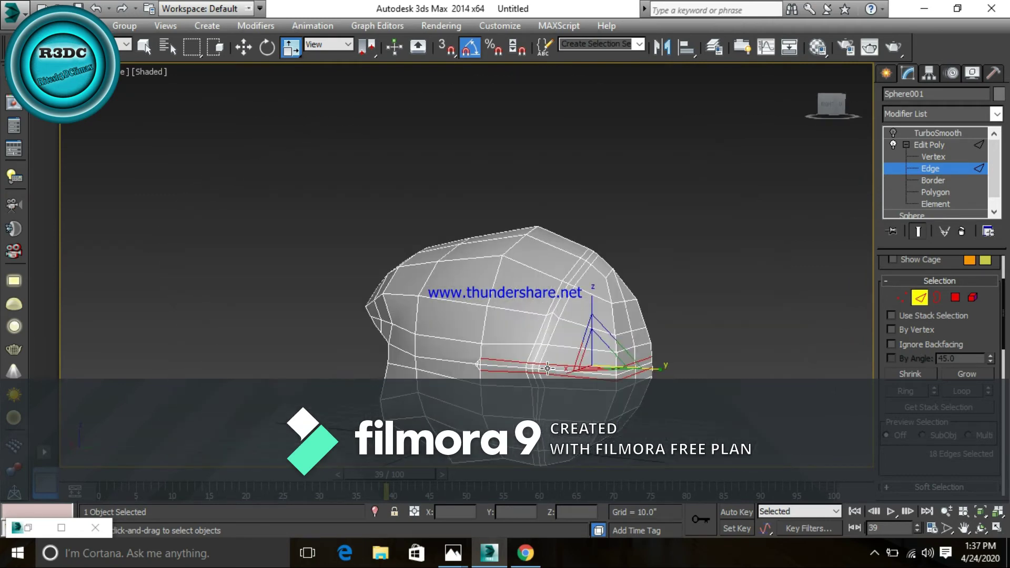
scroll(542, 367, "up", 1)
scroll(547, 370, "down", 1)
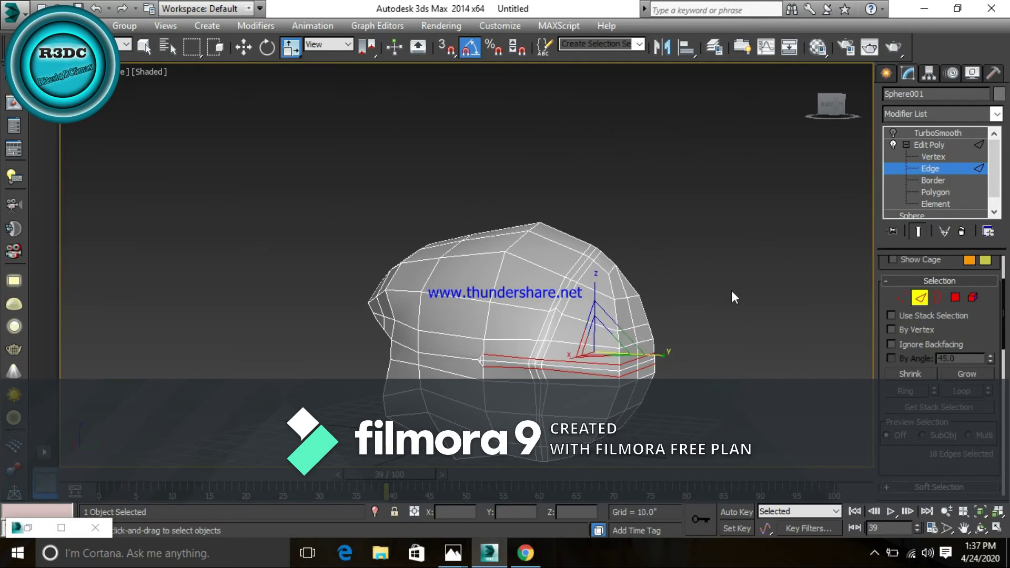
Step: Deselect the chamfered edge loops by clicking empty viewport space
left_click(732, 291)
scroll(523, 349, "up", 3)
scroll(522, 350, "up", 3)
scroll(523, 350, "down", 2)
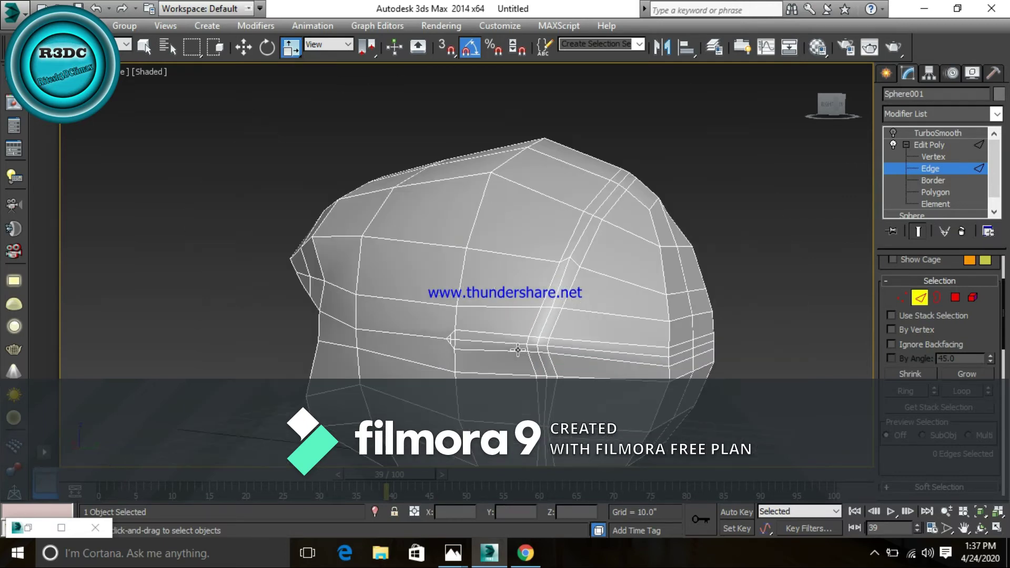
scroll(523, 349, "down", 2)
Step: Enter Vertex level and select the stray vertex at the groove corner
left_click(921, 147)
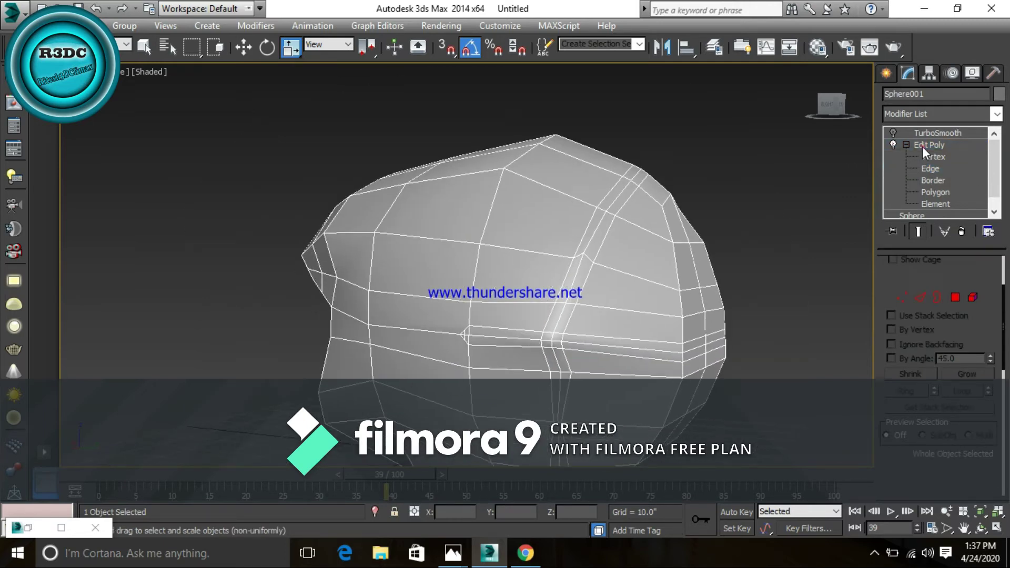
left_click(925, 158)
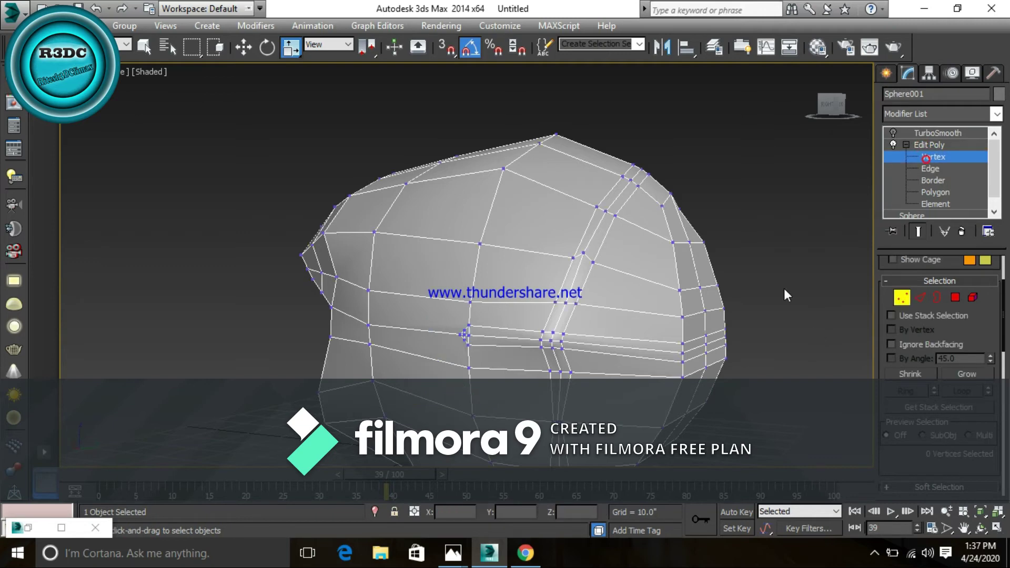
scroll(589, 334, "up", 1)
scroll(526, 332, "up", 2)
scroll(461, 329, "up", 3)
scroll(461, 329, "up", 1)
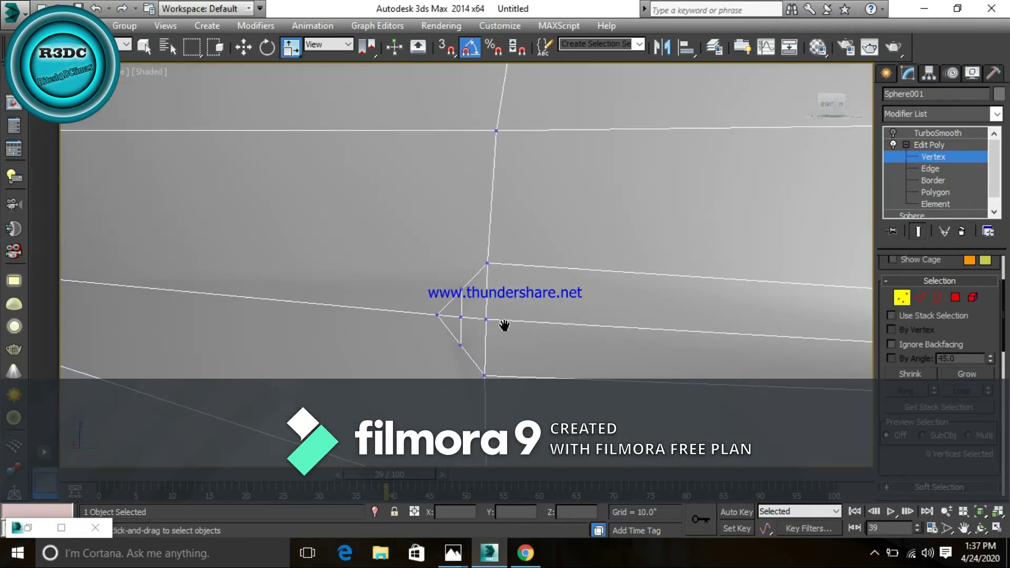
scroll(505, 325, "up", 1)
scroll(498, 332, "up", 1)
scroll(483, 332, "up", 1)
middle_click_drag(484, 339, 488, 348, "alt")
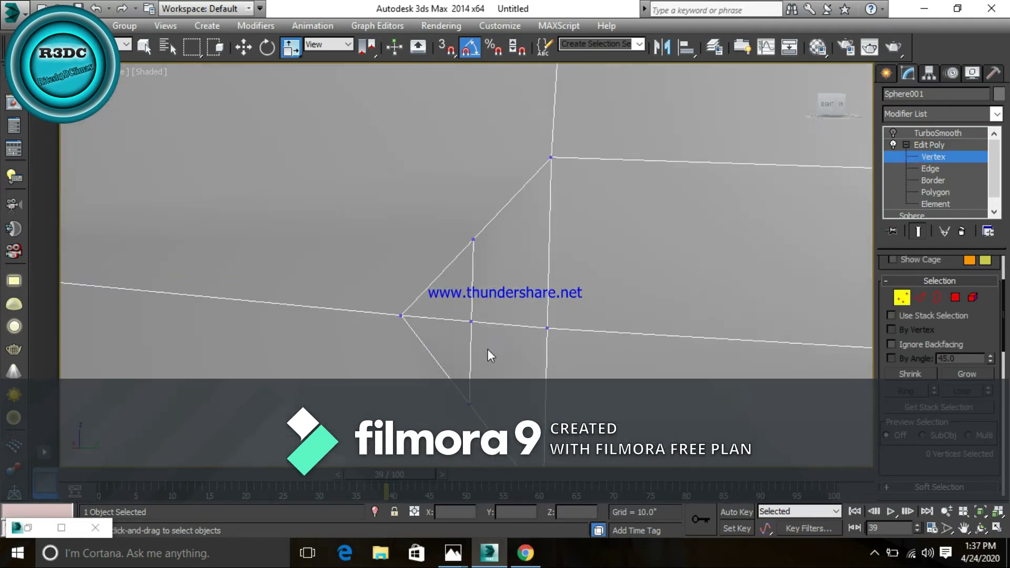
left_click(470, 405)
scroll(890, 455, "down", 2)
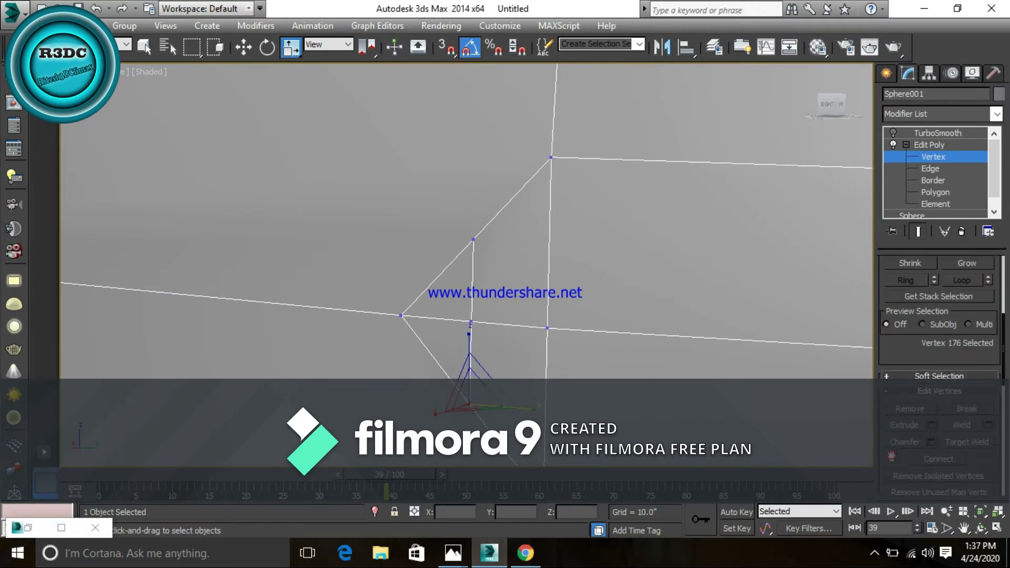
scroll(890, 456, "down", 2)
Step: Enable Target Weld and weld the stray corner vertex onto its neighbouring vertex
left_click(970, 350)
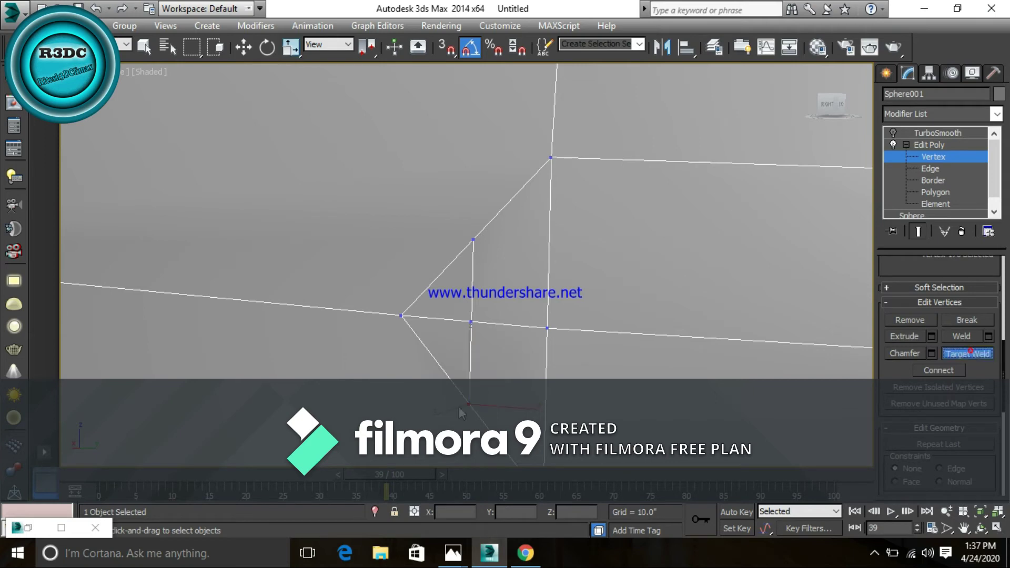
left_click(470, 405)
left_click(401, 316)
left_click(402, 318)
scroll(523, 296, "down", 5)
scroll(525, 301, "down", 2)
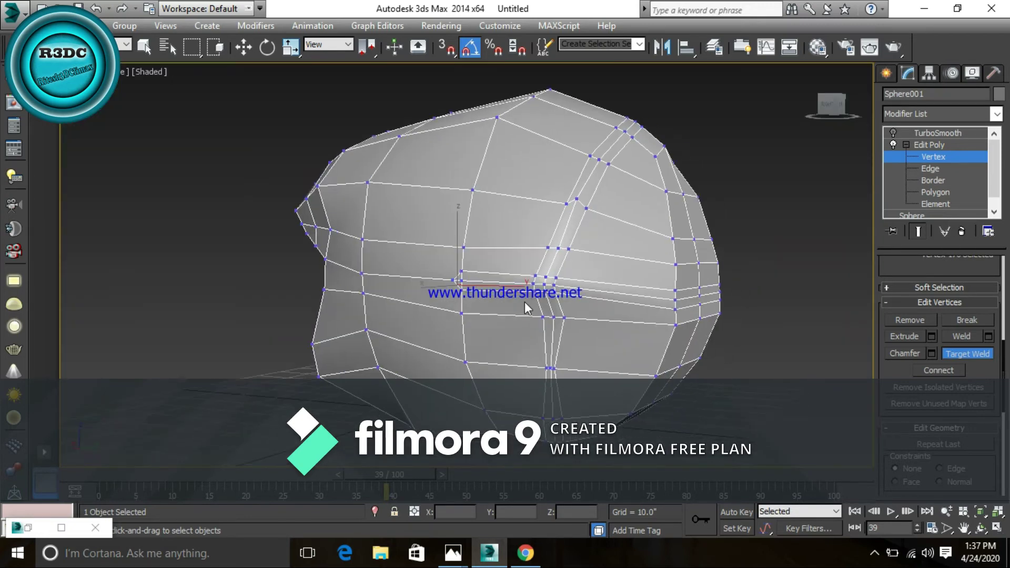
scroll(525, 301, "down", 2)
middle_click_drag(569, 313, 416, 331, "alt")
scroll(607, 328, "up", 3)
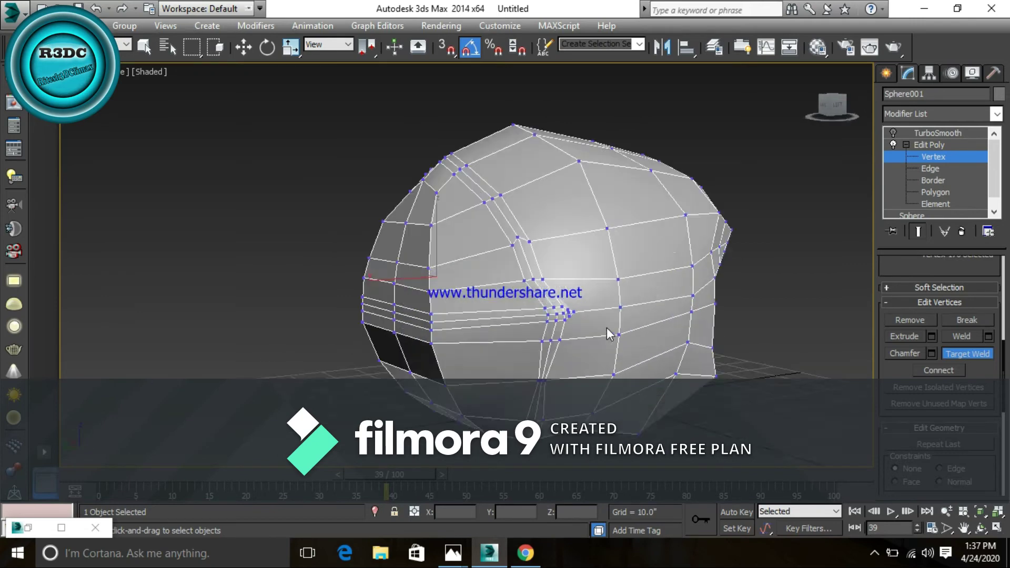
scroll(568, 316, "up", 6)
mouse_move(568, 316)
middle_mouse_down()
mouse_move(478, 291)
mouse_move(510, 329)
middle_mouse_up()
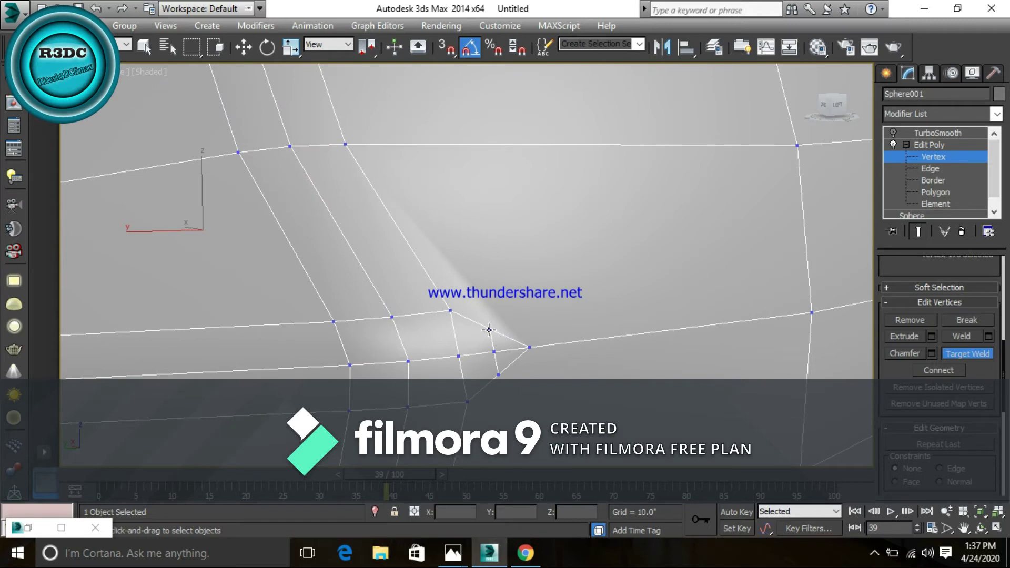
Step: Target-weld the remaining stray groove vertices into the corner, then press W to exit
left_click(490, 329)
left_click(529, 348)
left_click(499, 374)
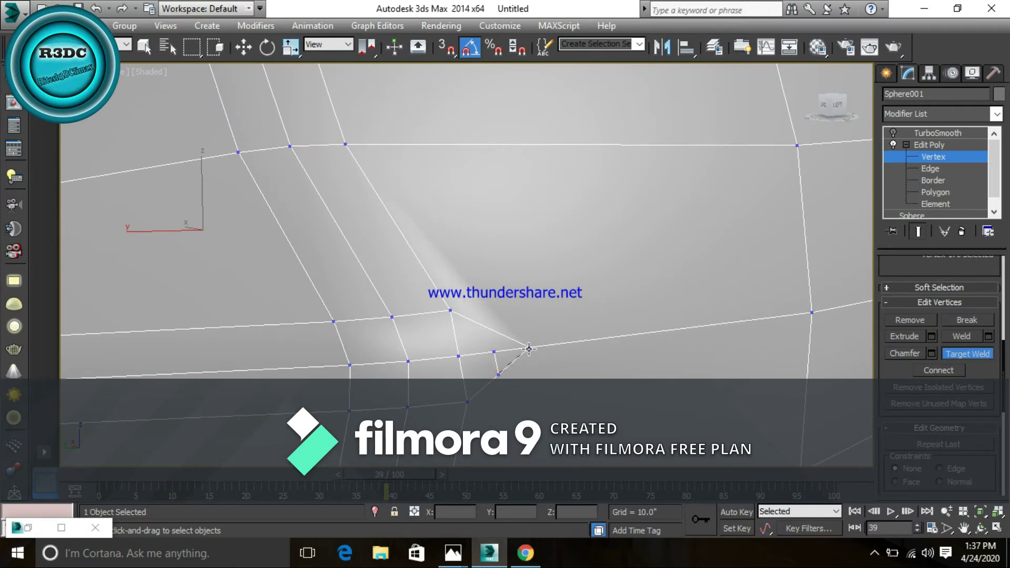
left_click(493, 351)
scroll(528, 350, "down", 10)
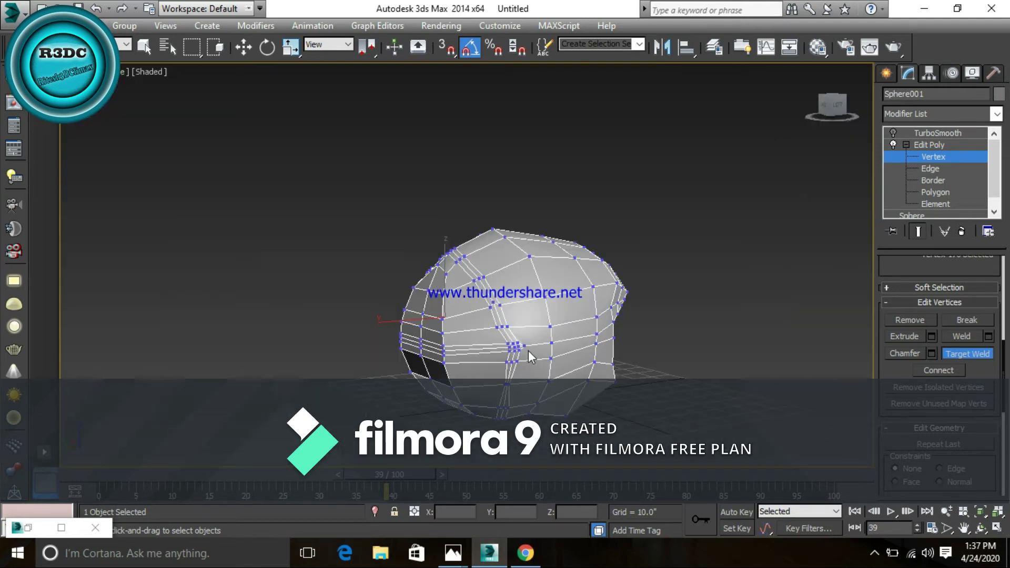
scroll(536, 353, "up", 6)
scroll(525, 350, "up", 4)
scroll(453, 317, "down", 10)
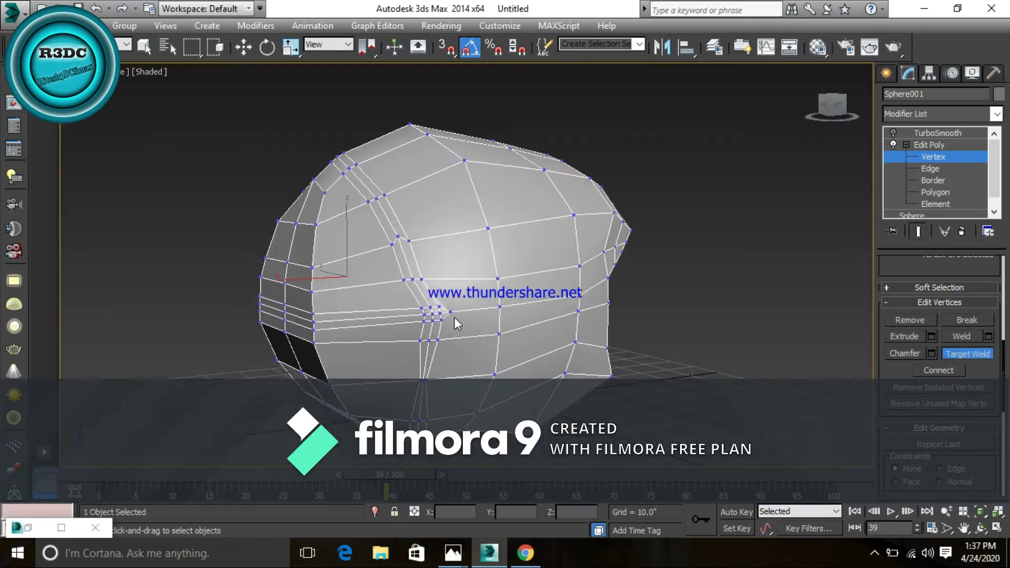
mouse_move(452, 336)
middle_mouse_down("alt")
mouse_move(626, 334)
mouse_move(683, 315)
middle_mouse_up("alt")
key("w")
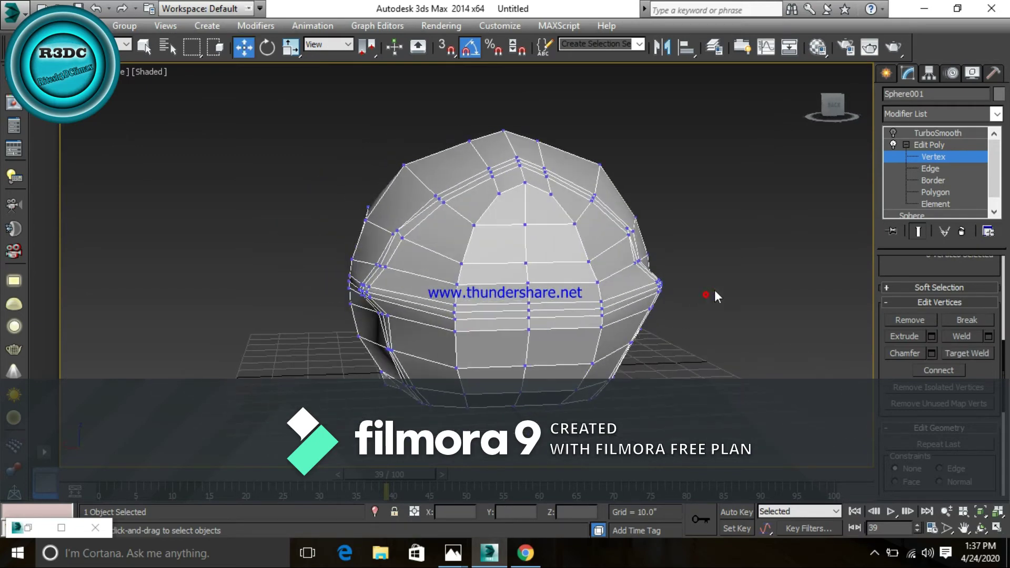
Step: Turn TurboSmooth back on and compare the smoothed helmet shell with the reference photo
left_click(919, 144)
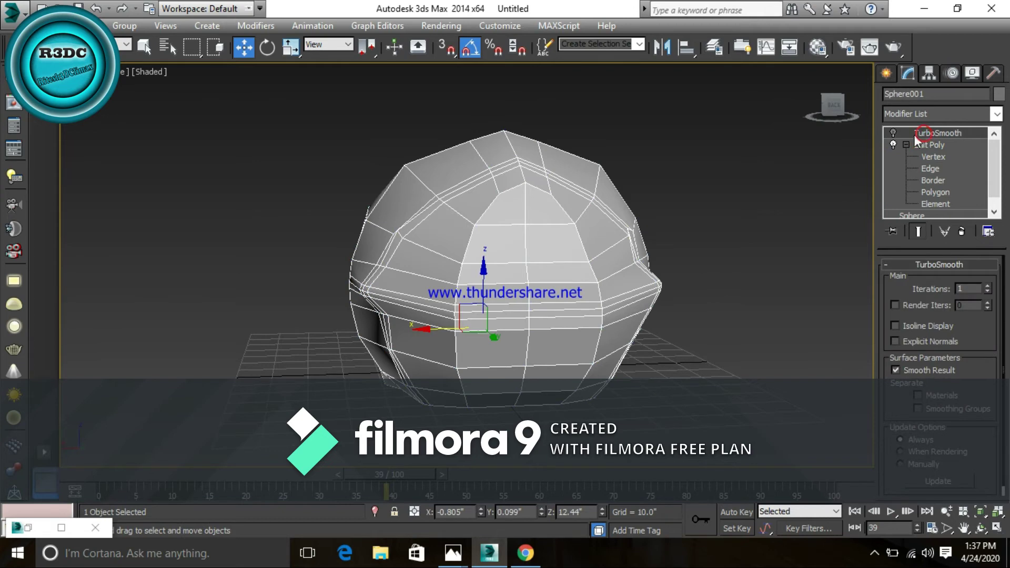
left_click(895, 132)
left_click(740, 191)
mouse_move(740, 191)
middle_mouse_down("alt")
mouse_move(690, 258)
mouse_move(720, 264)
middle_mouse_up("alt")
scroll(568, 311, "up", 2)
scroll(548, 295, "down", 2)
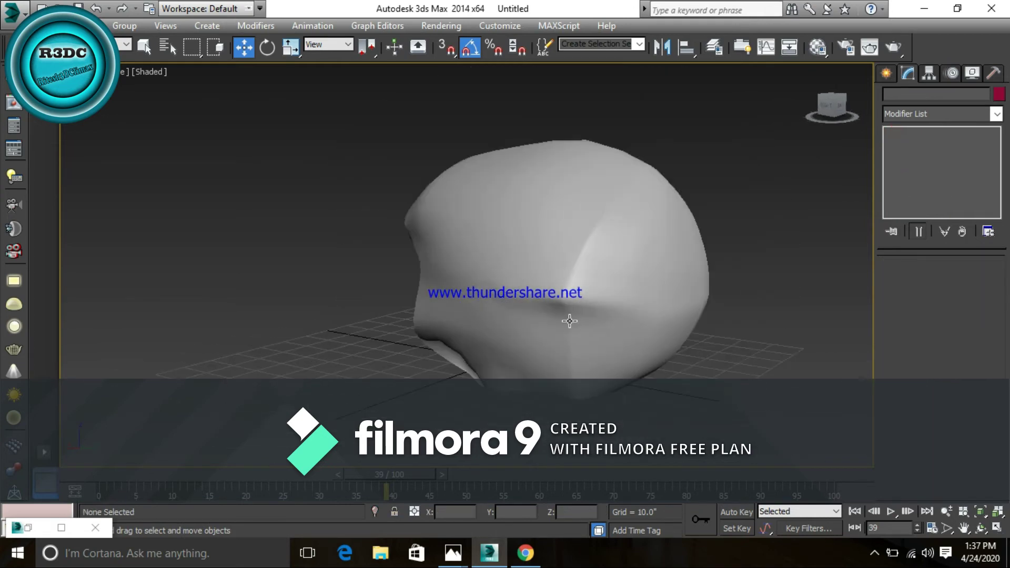
key("alt+Tab")
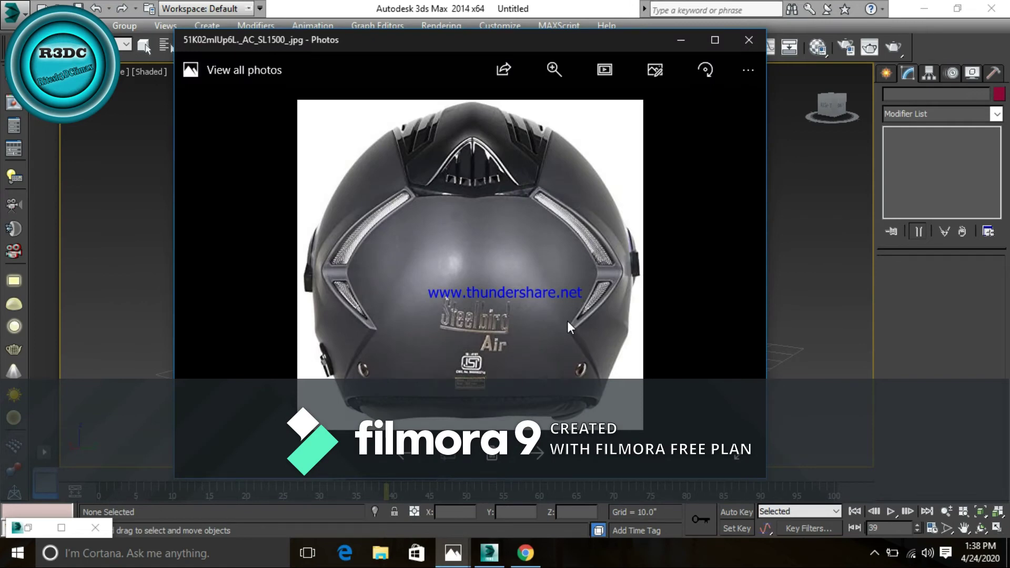
key("alt+Tab")
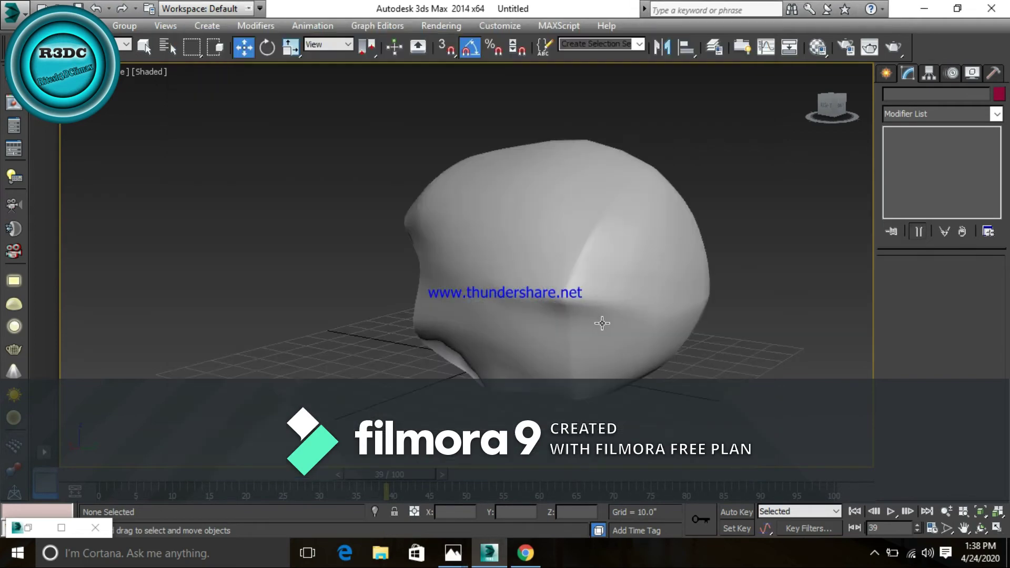
Step: Reselect Sphere001 and its Edit Poly modifier, orbiting around the smoothed head
left_click(623, 280)
scroll(637, 329, "up", 1)
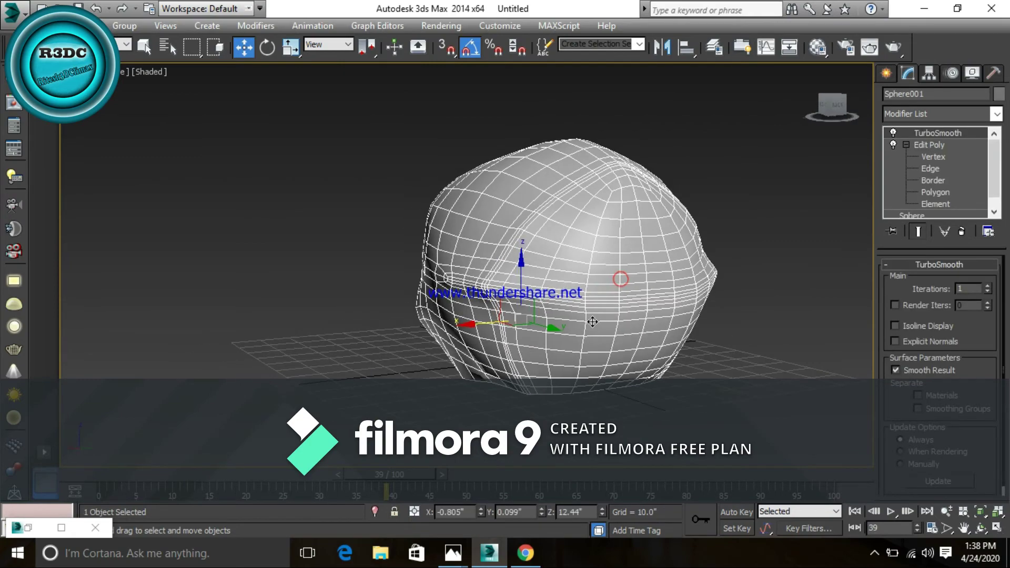
scroll(549, 310, "up", 2)
scroll(549, 310, "down", 2)
mouse_move(549, 310)
middle_mouse_down("alt")
mouse_move(654, 318)
mouse_move(576, 295)
middle_mouse_up("alt")
scroll(655, 317, "up", 3)
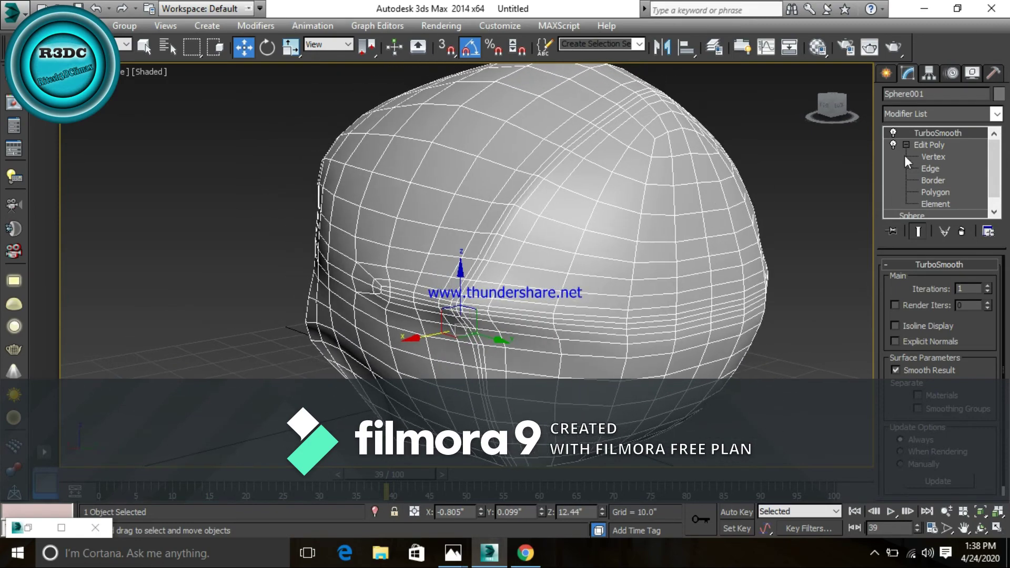
left_click(918, 147)
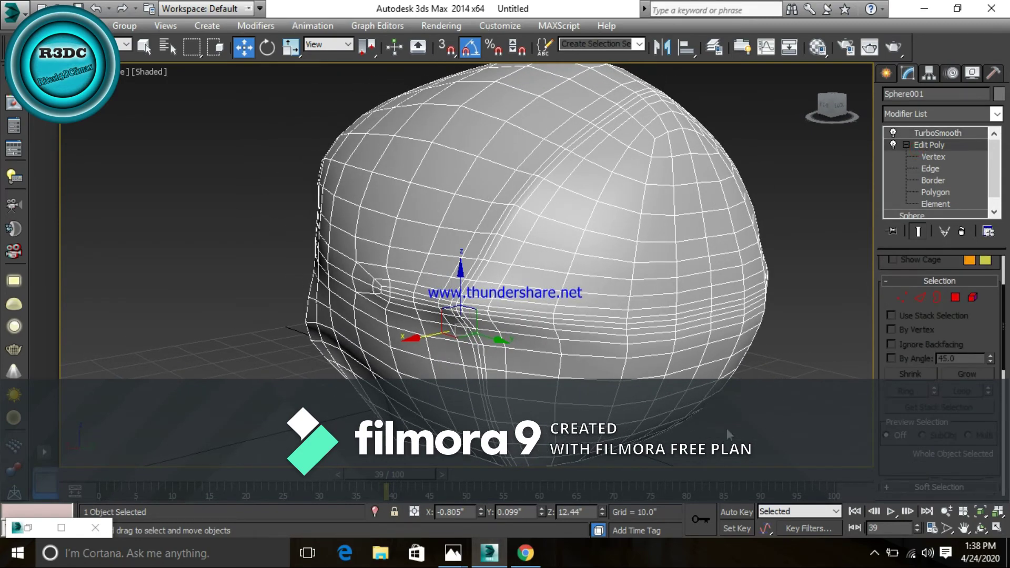
middle_click_drag(563, 343, 522, 332, "alt")
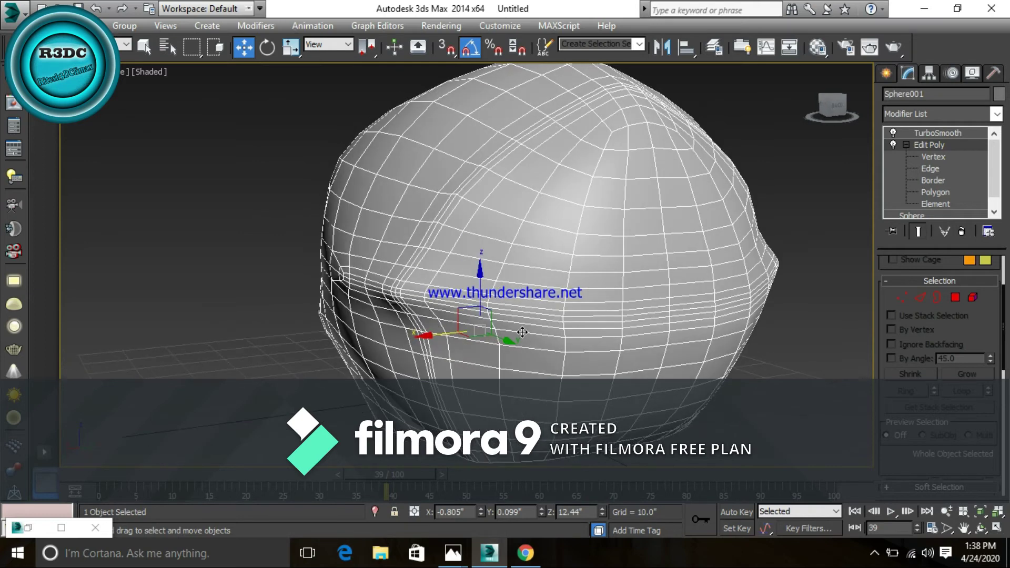
left_click(500, 295)
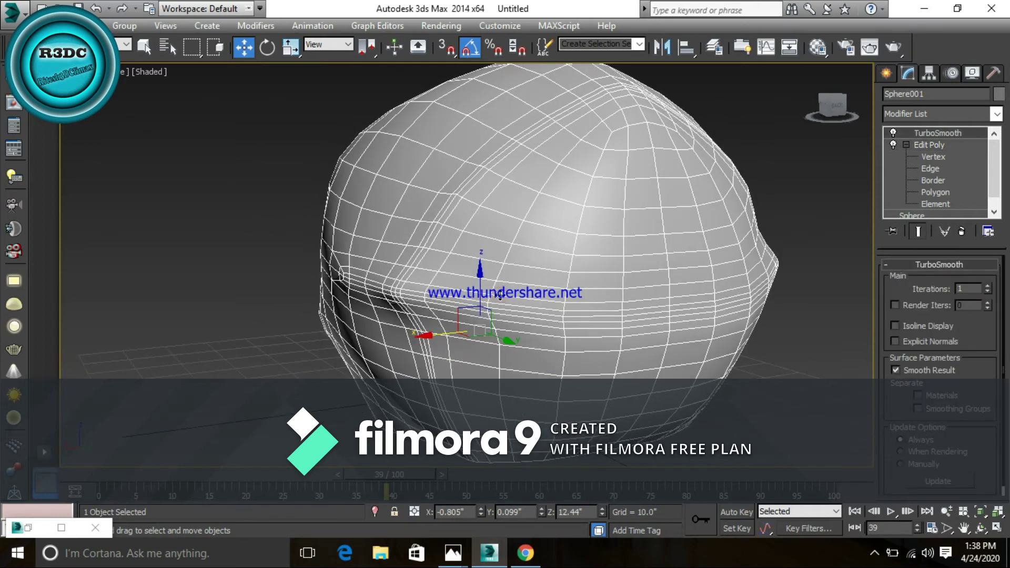
left_click(930, 141)
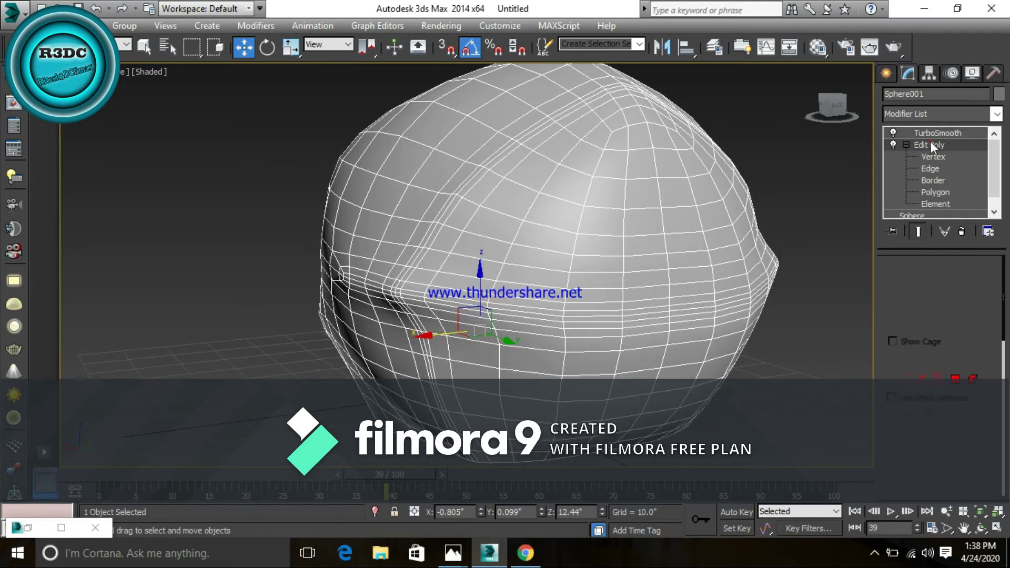
left_click(893, 132)
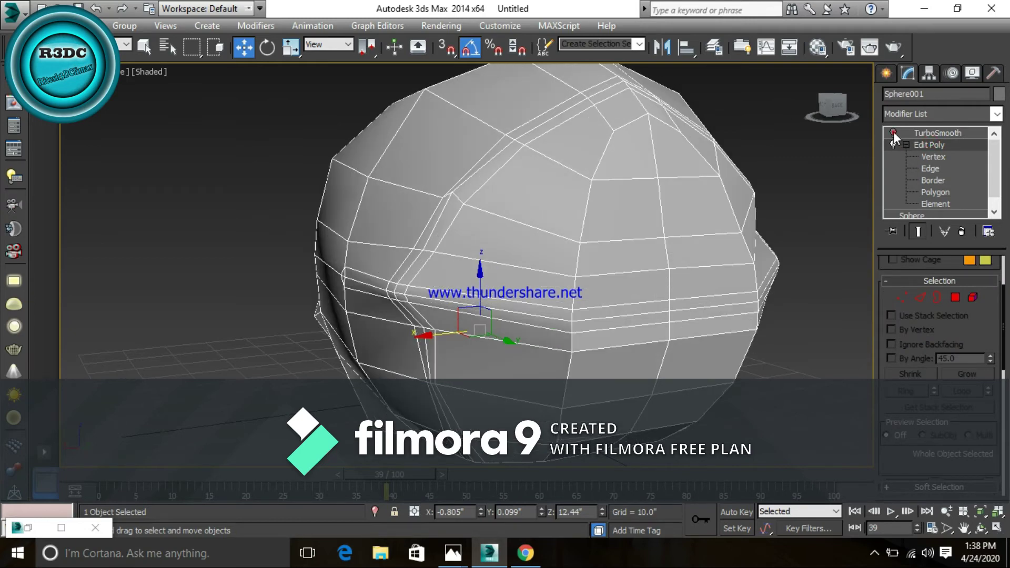
middle_click_drag(535, 307, 543, 306, "alt")
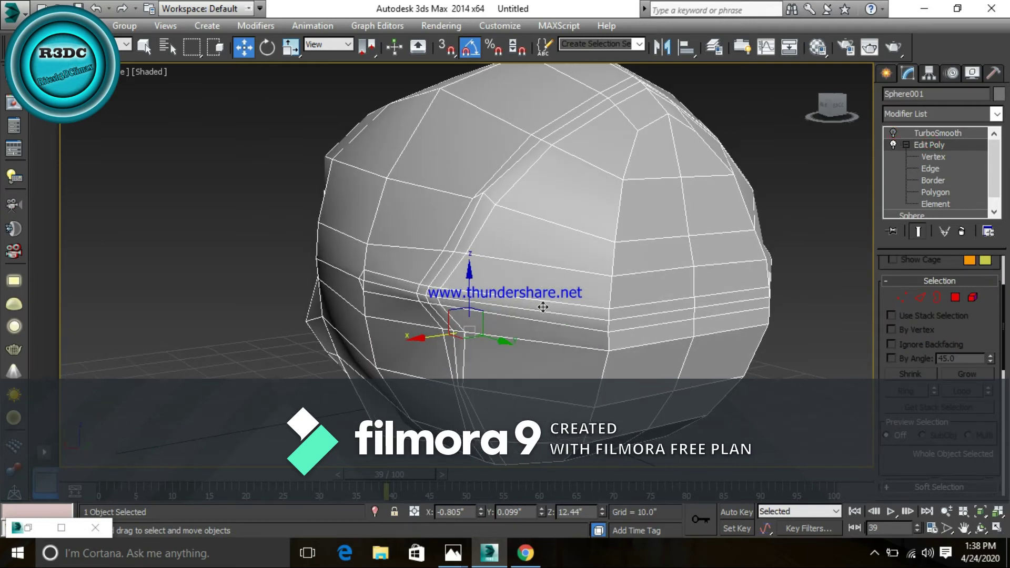
left_click(940, 159)
scroll(661, 263, "up", 2)
scroll(522, 273, "up", 2)
scroll(517, 271, "up", 4)
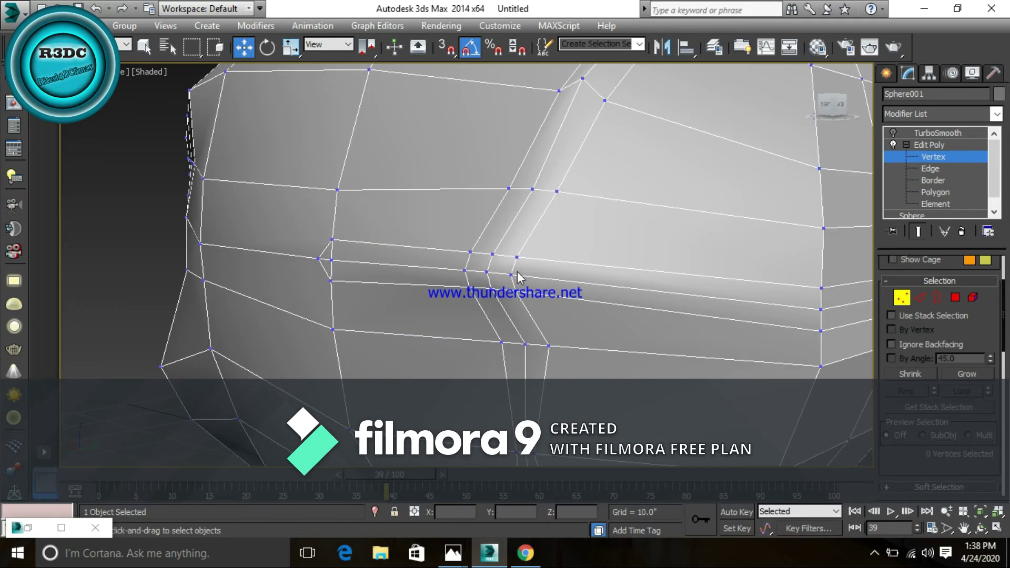
scroll(517, 271, "up", 2)
scroll(513, 271, "down", 2)
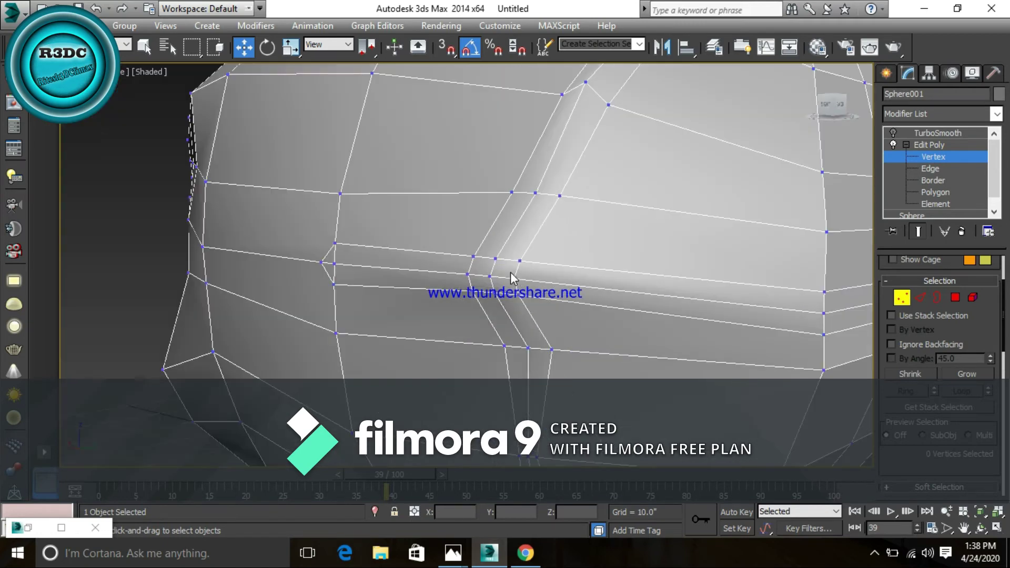
middle_click_drag(511, 272, 593, 291)
key("alt+Tab")
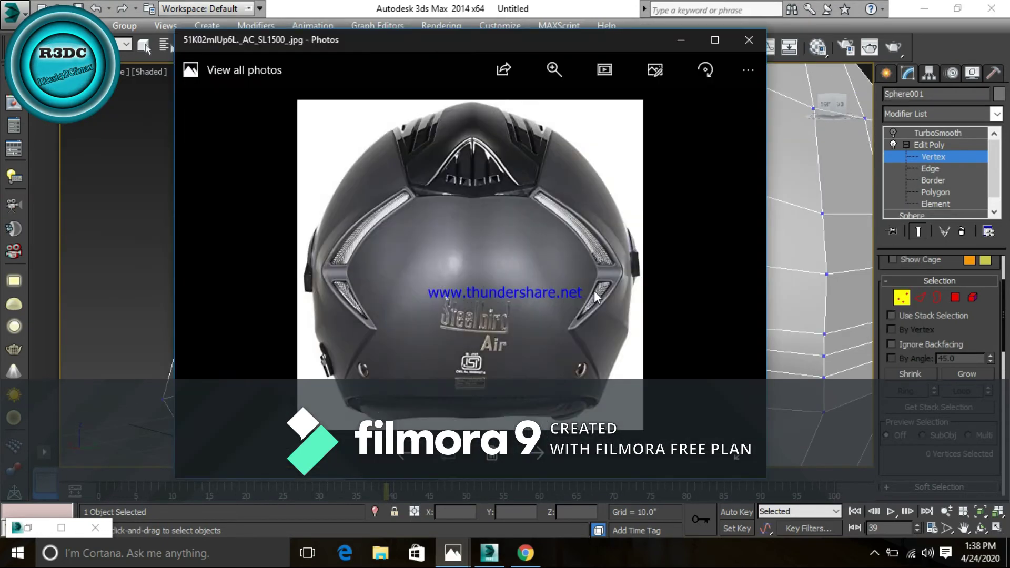
key("alt+Tab")
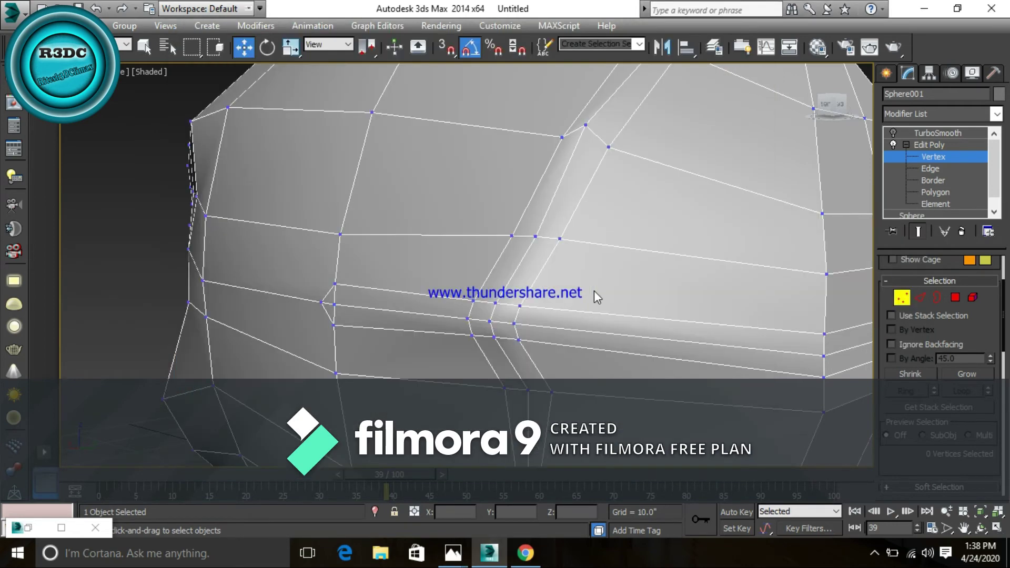
middle_click_drag(593, 278, 589, 301)
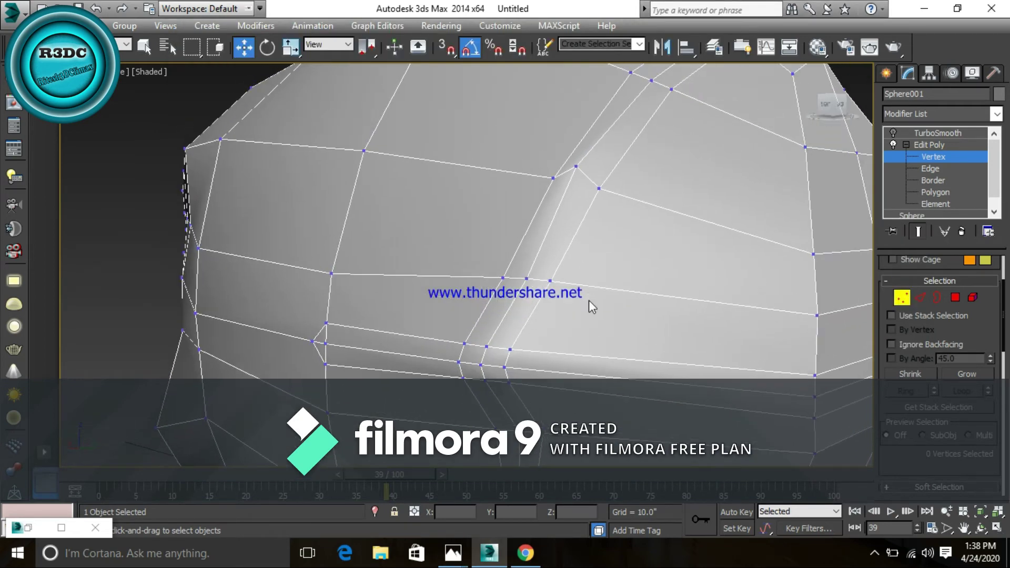
key("alt+Tab")
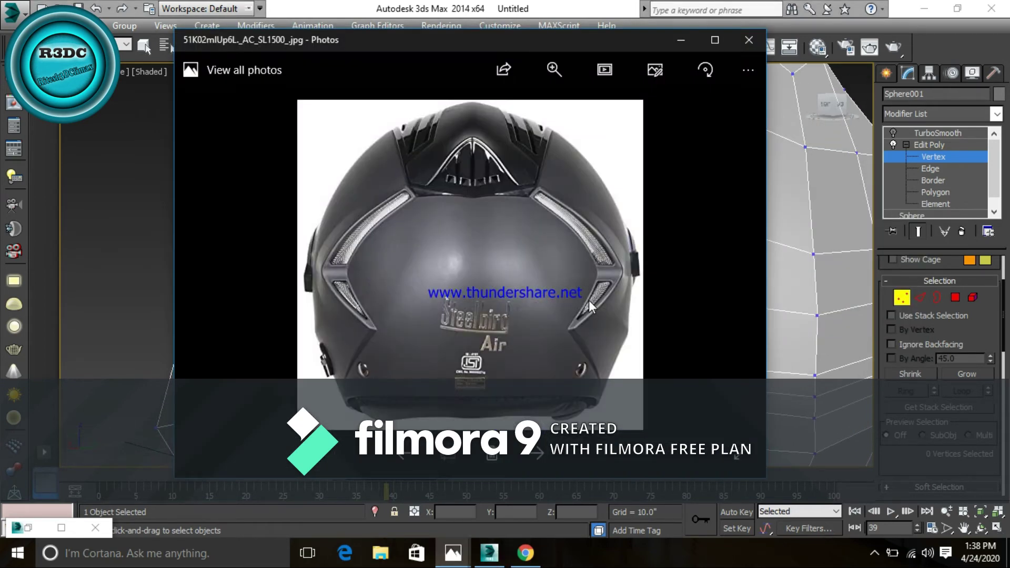
key("alt+Tab")
key("alt+Tab")
key("alt+Tab")
middle_click_drag(631, 228, 628, 239)
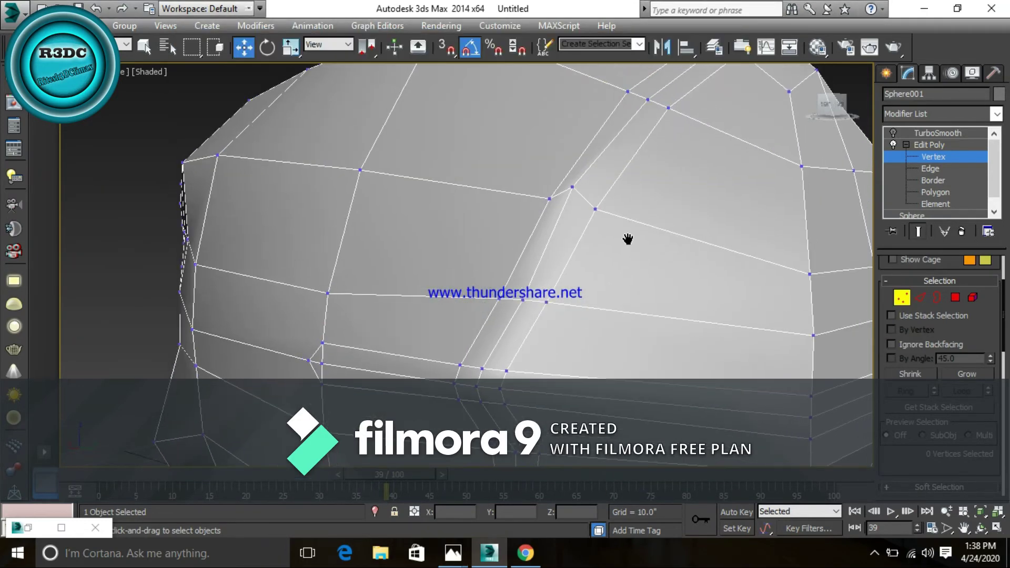
Step: Lower the vertex at the top of the side groove slightly along Z
left_click(572, 188)
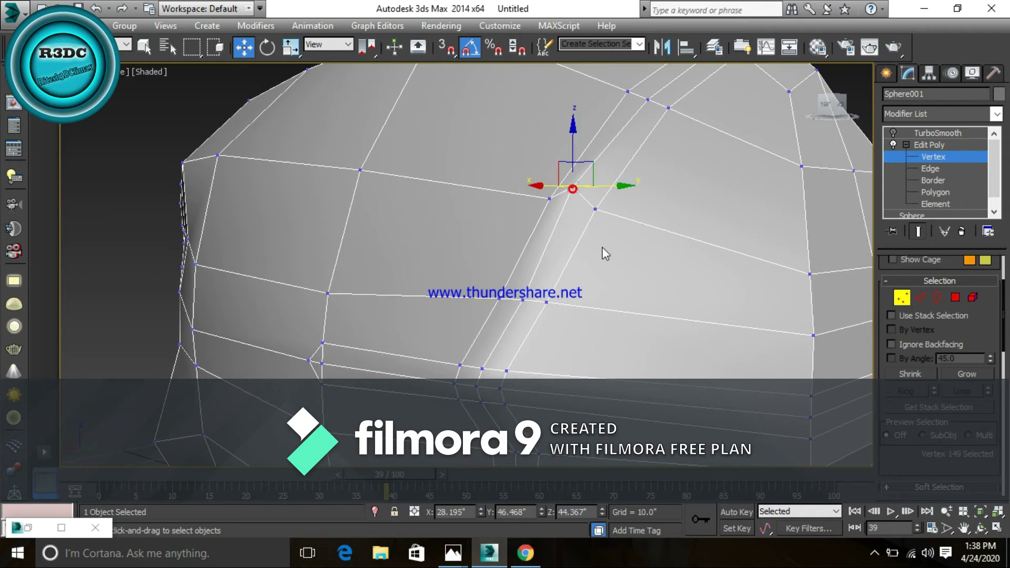
mouse_move(625, 324)
middle_mouse_down("alt")
mouse_move(659, 315)
mouse_move(680, 296)
mouse_move(561, 310)
mouse_move(670, 295)
mouse_move(661, 303)
middle_mouse_up("alt")
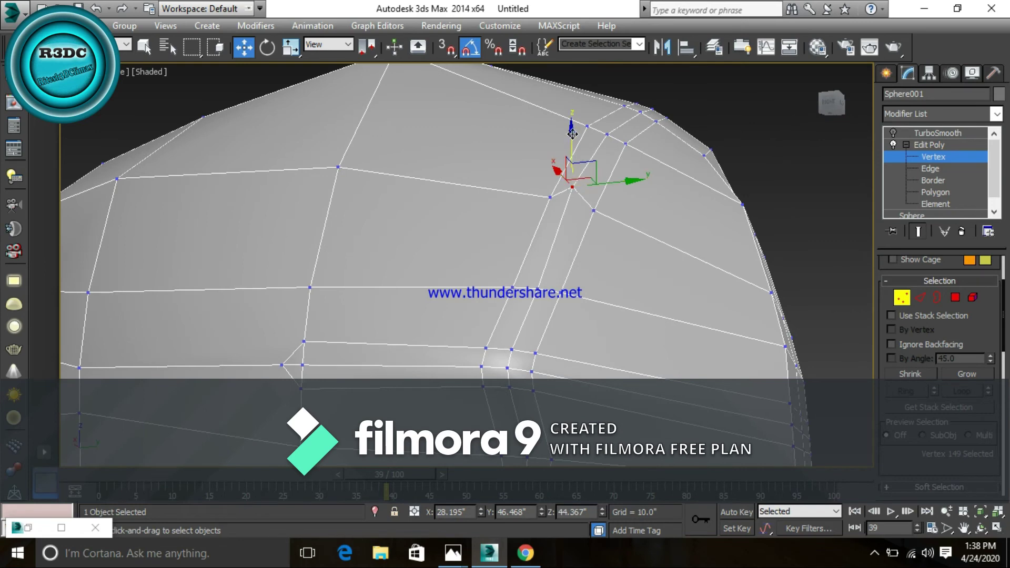
left_click_drag(572, 134, 572, 138)
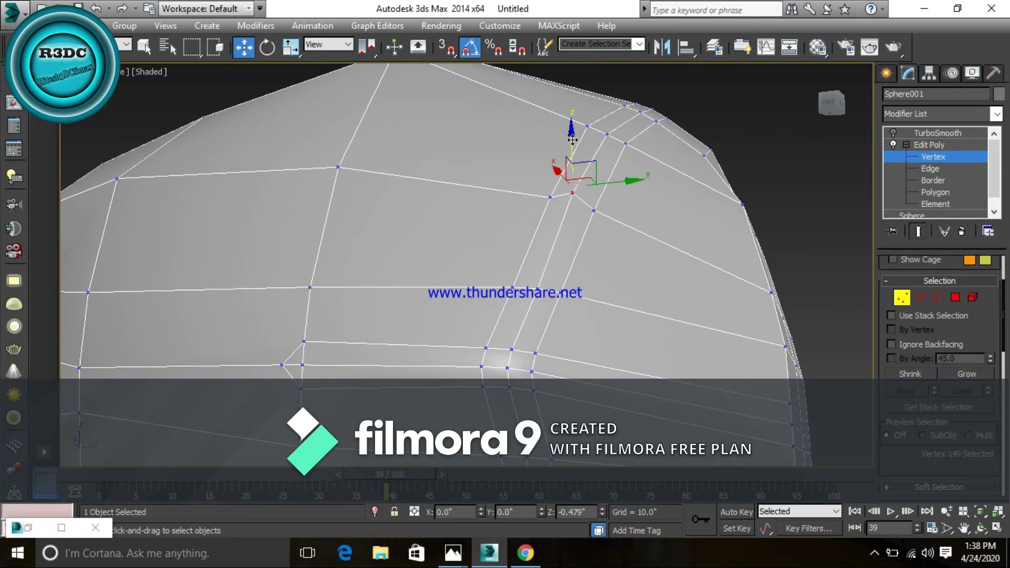
mouse_move(704, 339)
middle_mouse_down("alt")
mouse_move(634, 325)
mouse_move(661, 351)
mouse_move(430, 365)
mouse_move(611, 342)
middle_mouse_up("alt")
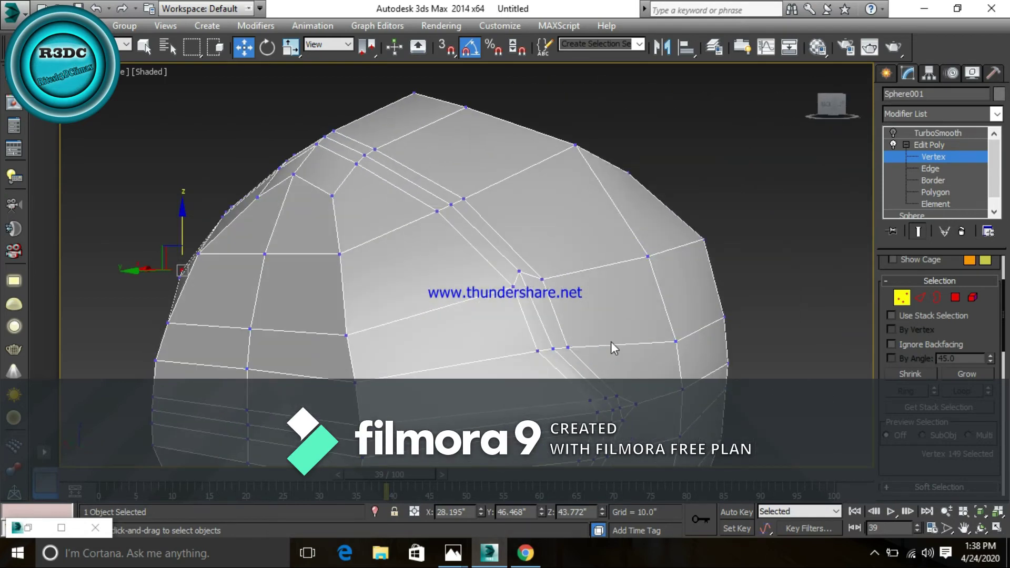
Step: Lower and nudge the neighbouring groove vertex, deselect it, and show all four viewports
left_click(520, 272)
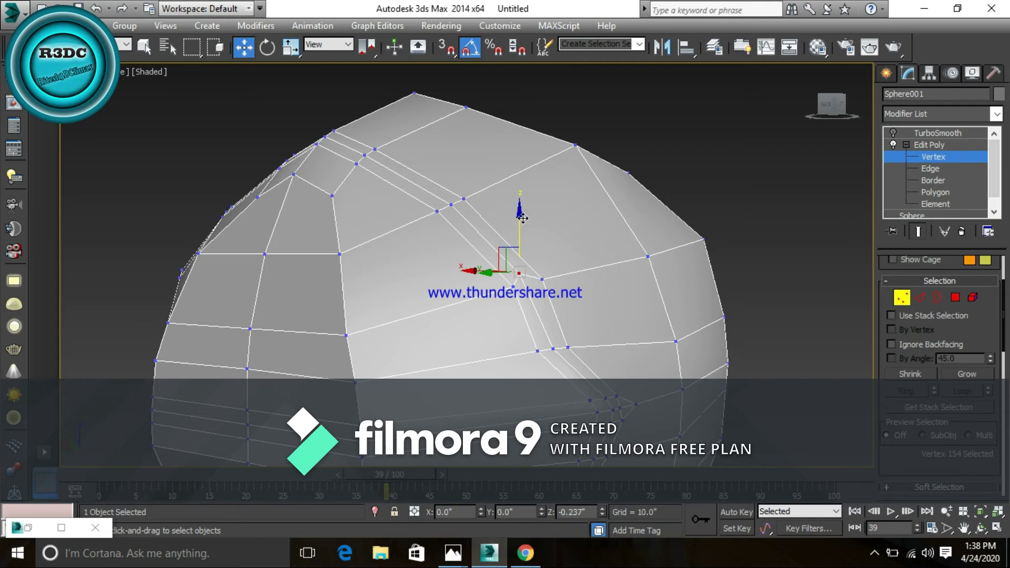
left_click_drag(520, 215, 526, 222)
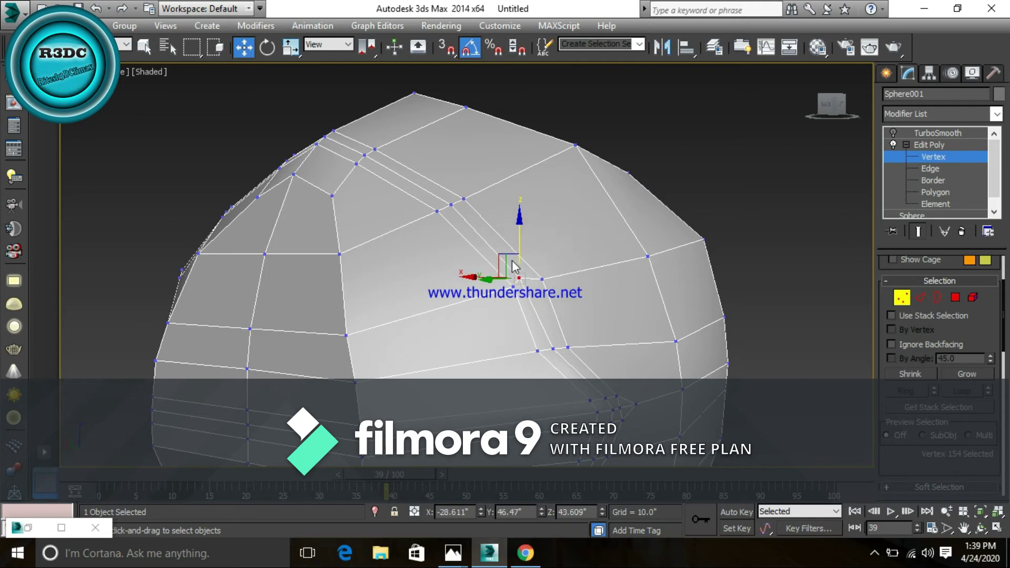
left_click_drag(512, 258, 516, 259)
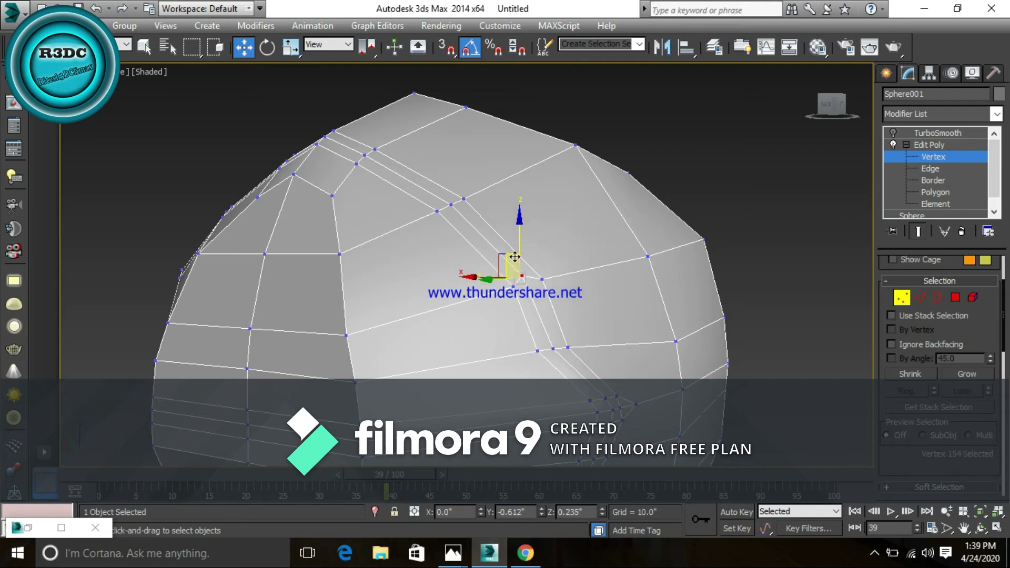
left_click(585, 256)
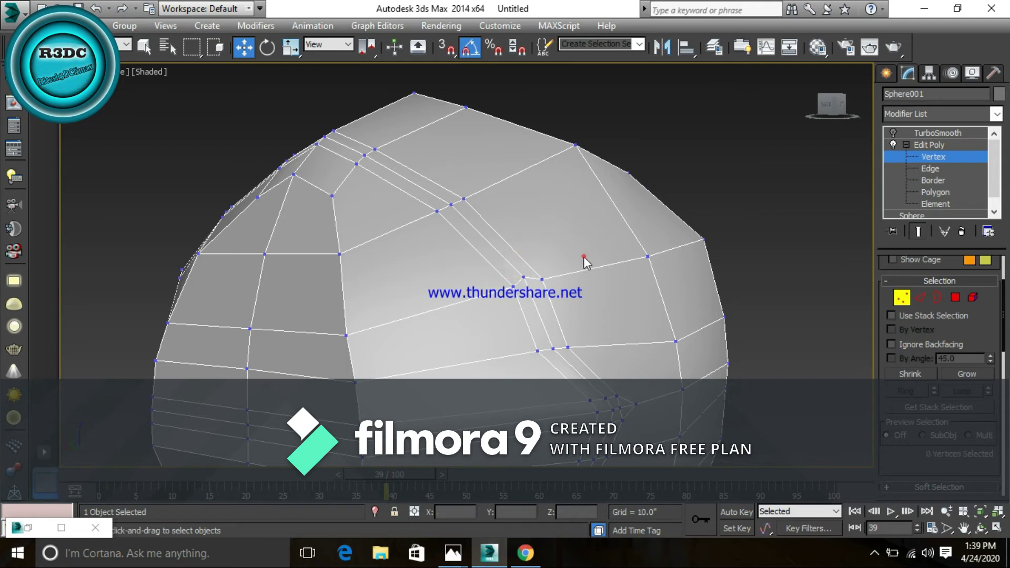
middle_click_drag(585, 256, 667, 323, "alt")
scroll(667, 323, "down", 3)
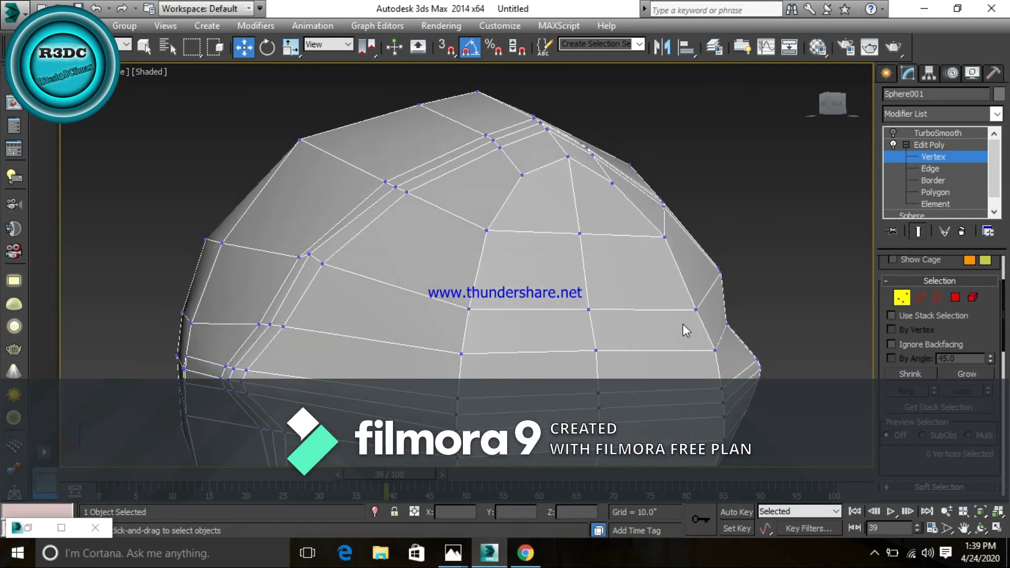
scroll(491, 329, "down", 2)
key("alt+w")
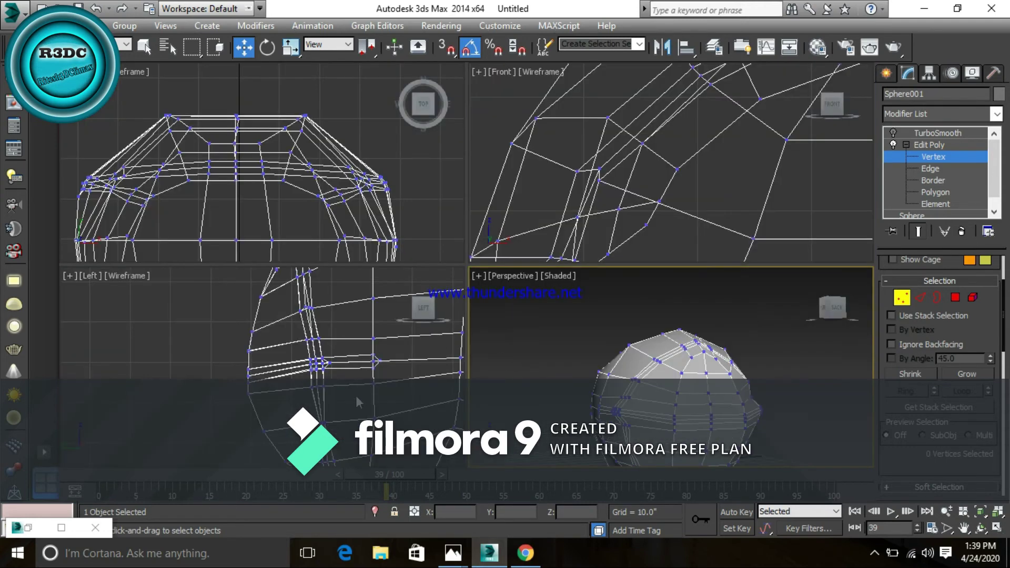
Step: Zoom in closely on the side groove and maximize that view
middle_click_drag(286, 349, 346, 376)
scroll(346, 376, "up", 1)
scroll(344, 375, "up", 2)
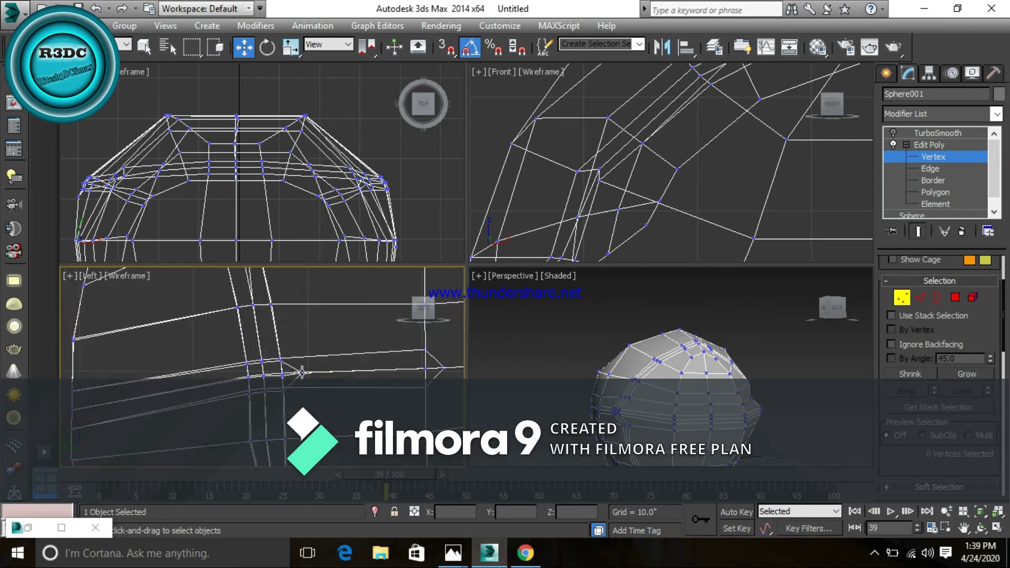
scroll(341, 375, "up", 1)
scroll(336, 374, "up", 1)
scroll(337, 374, "up", 1)
scroll(323, 371, "up", 1)
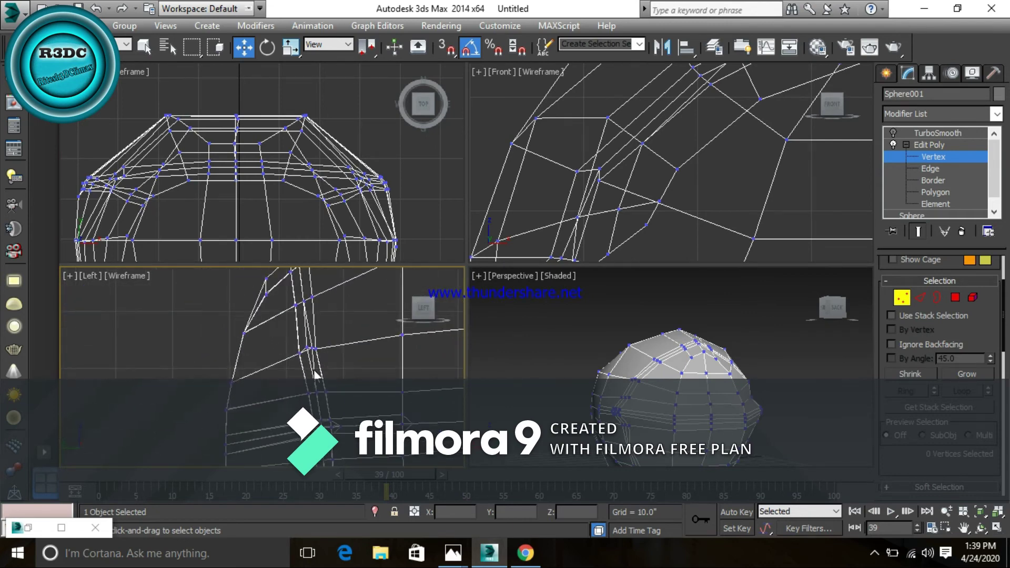
scroll(311, 357, "up", 1)
scroll(331, 355, "up", 1)
scroll(331, 355, "up", 1)
scroll(332, 355, "up", 1)
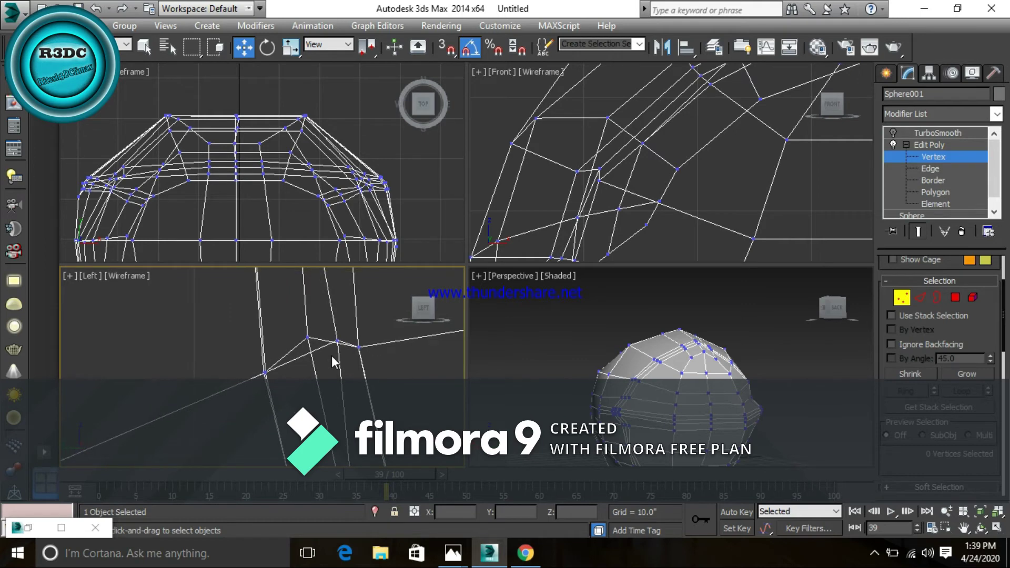
key("alt+w")
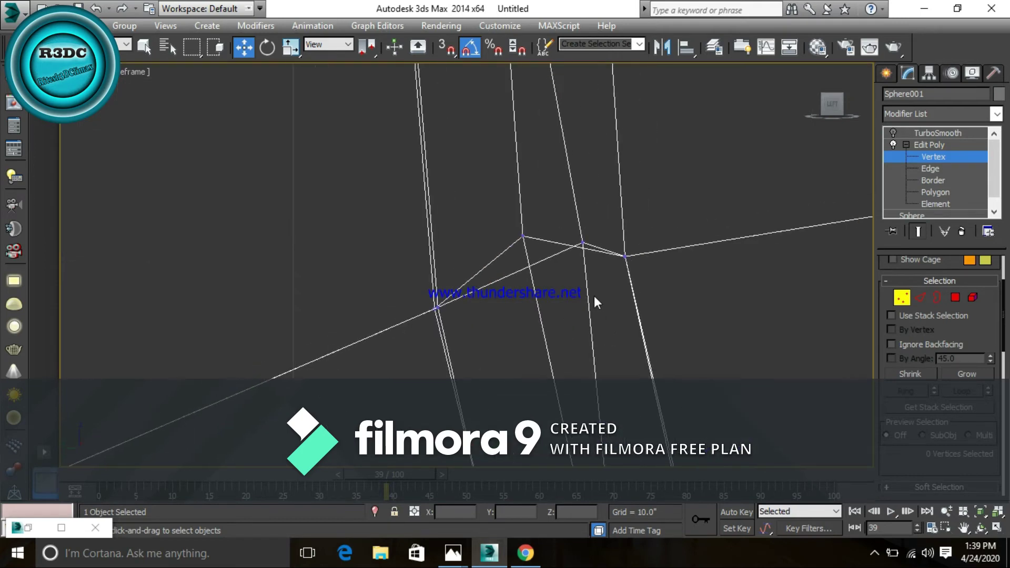
Step: Slide the groove-crossing vertex left and down, then clear the selection
left_click(584, 240)
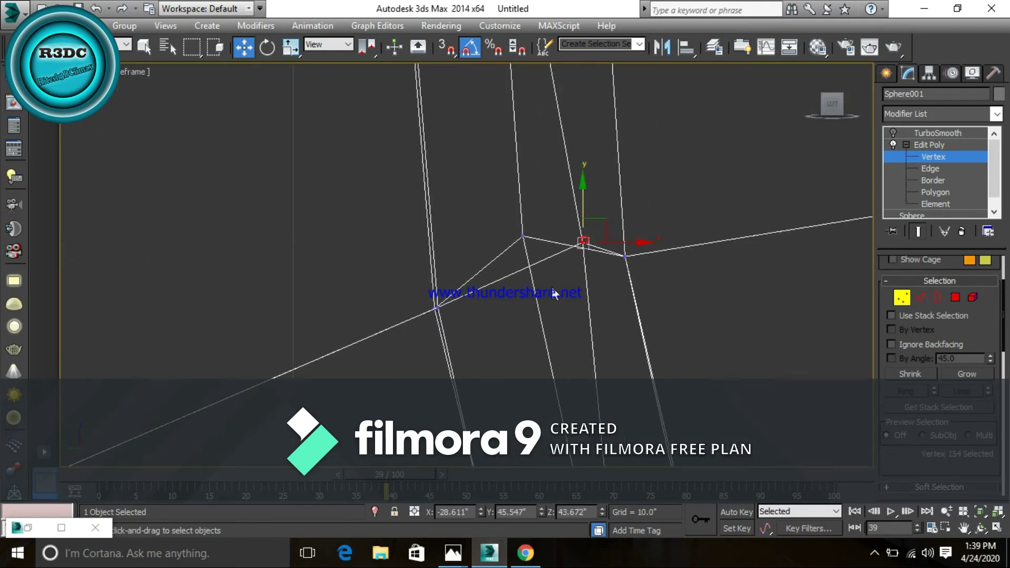
mouse_move(600, 223)
left_mouse_down()
mouse_move(562, 225)
mouse_move(541, 241)
left_mouse_up()
left_click(548, 259)
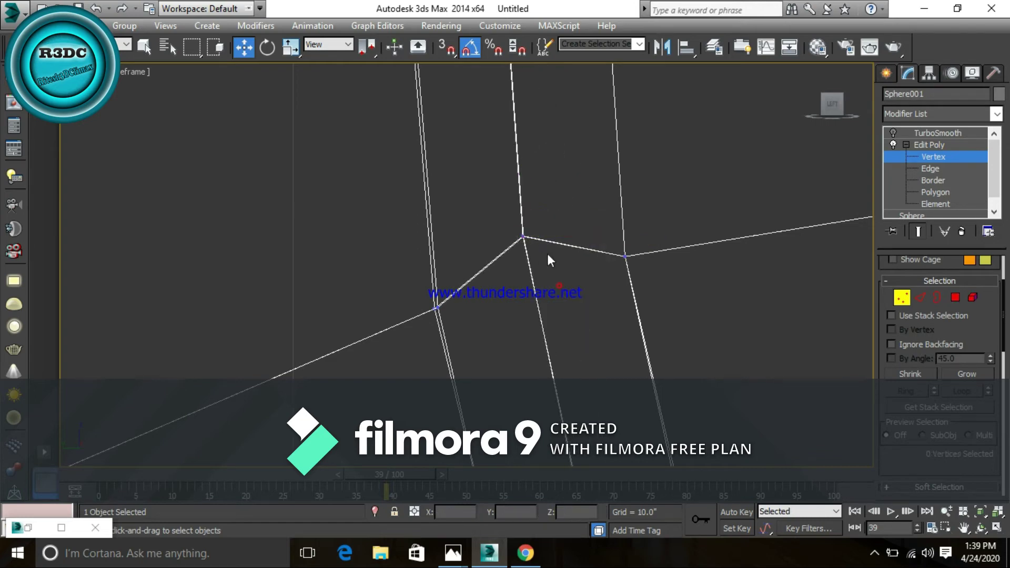
mouse_move(552, 206)
left_mouse_down()
mouse_move(523, 249)
mouse_move(538, 223)
mouse_move(539, 233)
left_mouse_up()
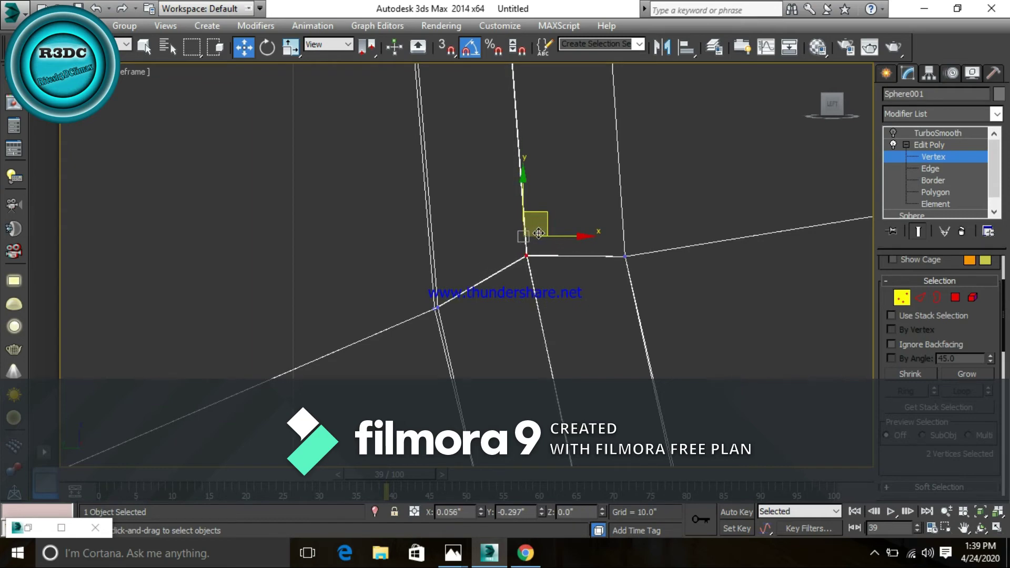
left_click(477, 220)
Step: Reframe the view across the groove and glance at the reference photo
scroll(568, 296, "down", 5)
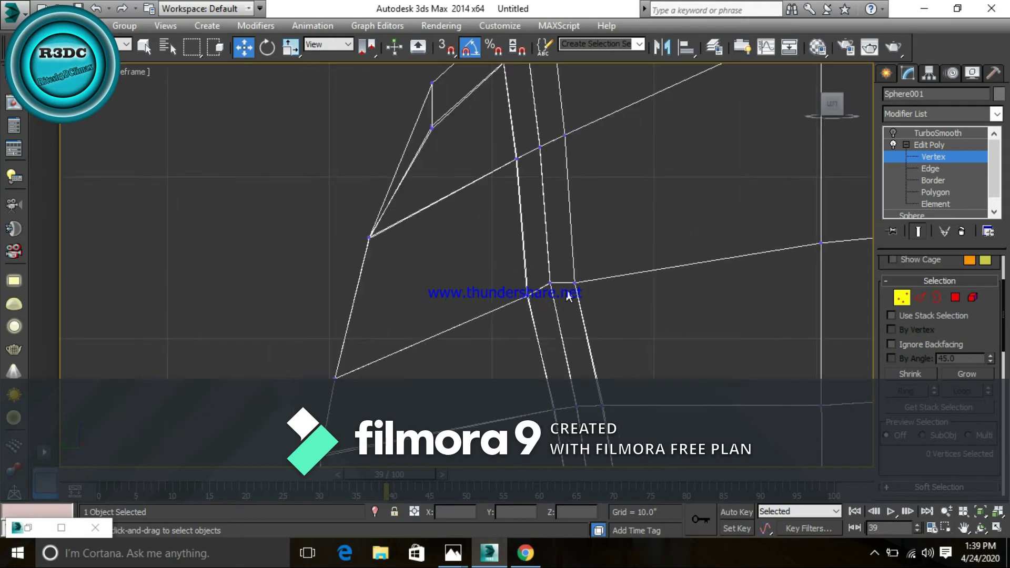
scroll(568, 296, "down", 3)
scroll(548, 295, "down", 5)
scroll(544, 273, "up", 3)
scroll(545, 273, "up", 4)
middle_click_drag(544, 273, 542, 262)
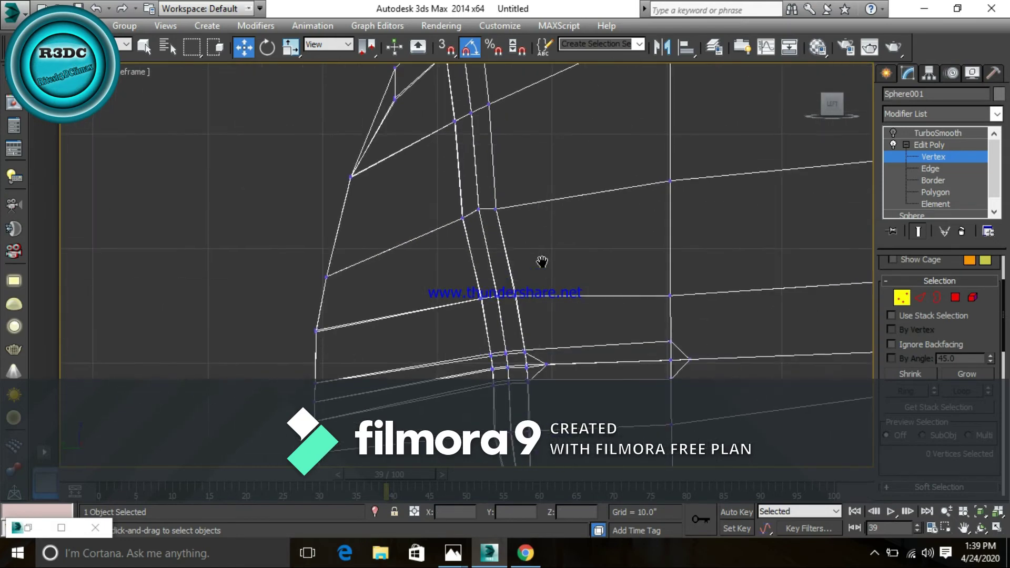
scroll(542, 261, "down", 4)
scroll(554, 315, "up", 2)
scroll(555, 314, "up", 3)
scroll(542, 347, "up", 2)
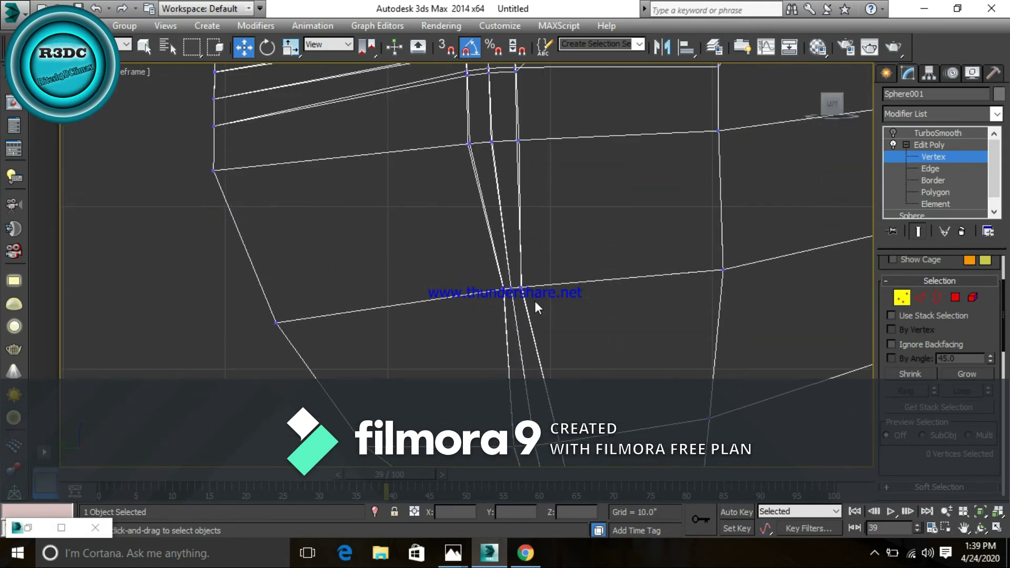
key("alt+Tab")
key("alt+Tab")
scroll(505, 295, "up", 1)
scroll(571, 282, "up", 2)
scroll(592, 265, "up", 2)
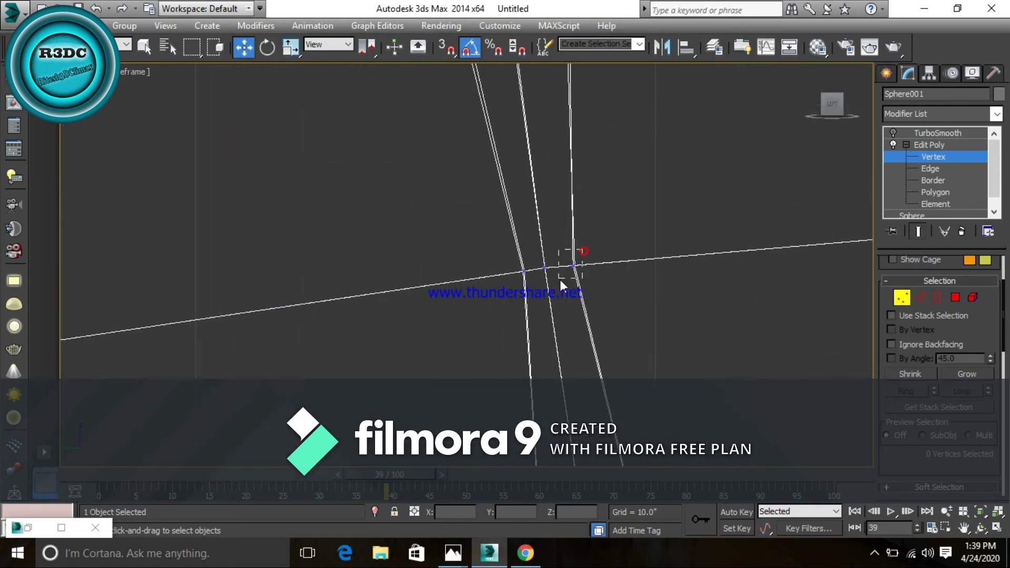
Step: Slide the vertex pairs at both groove crossings, undoing the last rightward move
left_click_drag(560, 279, 561, 281)
left_click_drag(627, 265, 613, 279)
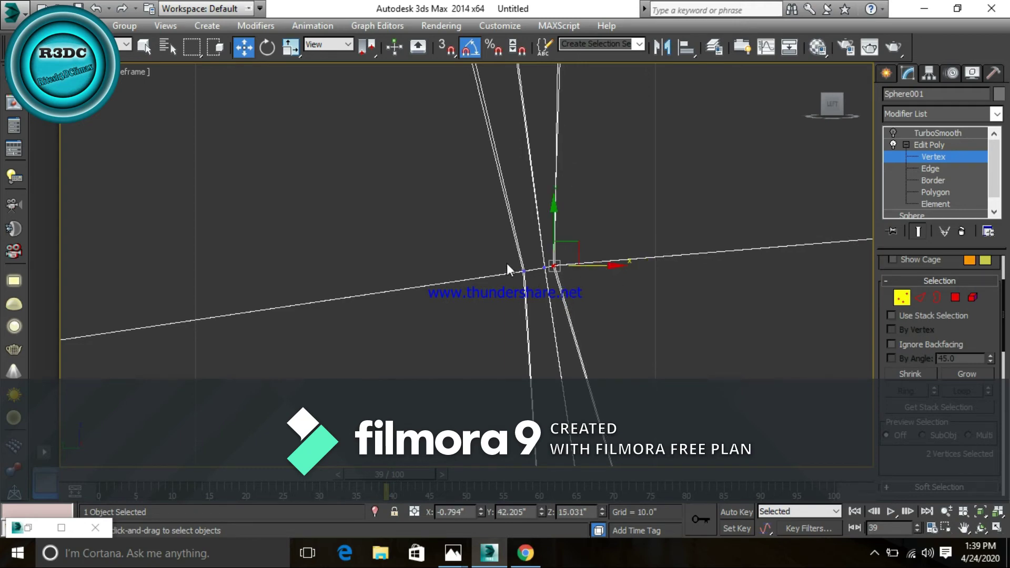
left_click_drag(507, 264, 530, 276)
scroll(530, 275, "up", 1)
scroll(523, 271, "up", 2)
scroll(525, 253, "up", 1)
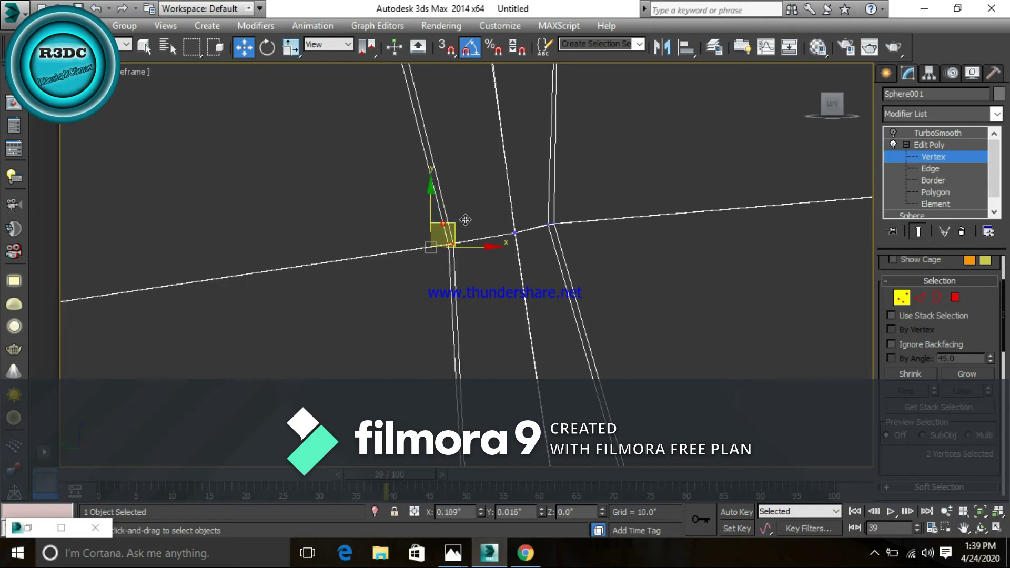
mouse_move(445, 231)
left_mouse_down()
mouse_move(490, 218)
mouse_move(517, 257)
mouse_move(487, 236)
mouse_move(485, 220)
left_mouse_up()
key("ctrl+z")
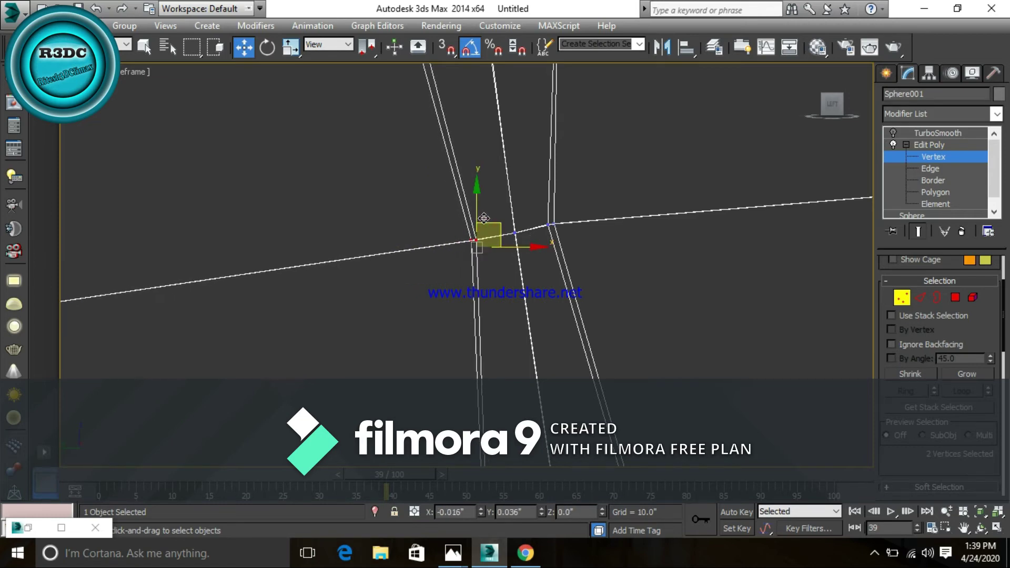
Step: Re-slide the crossing vertex pairs along the groove, deselect, and restore four viewports
left_click(579, 232)
left_click_drag(540, 235, 540, 236)
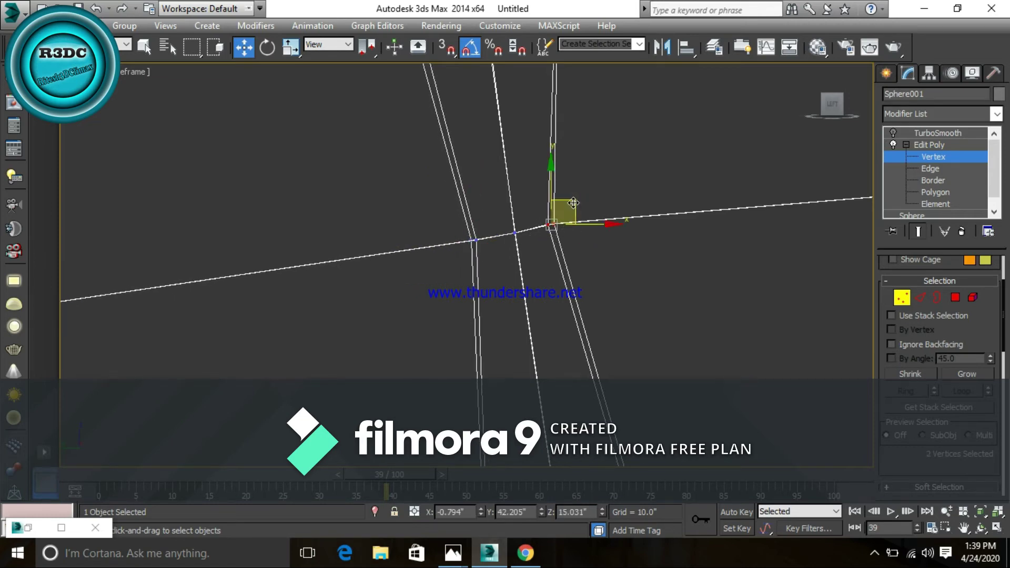
left_click_drag(569, 203, 562, 207)
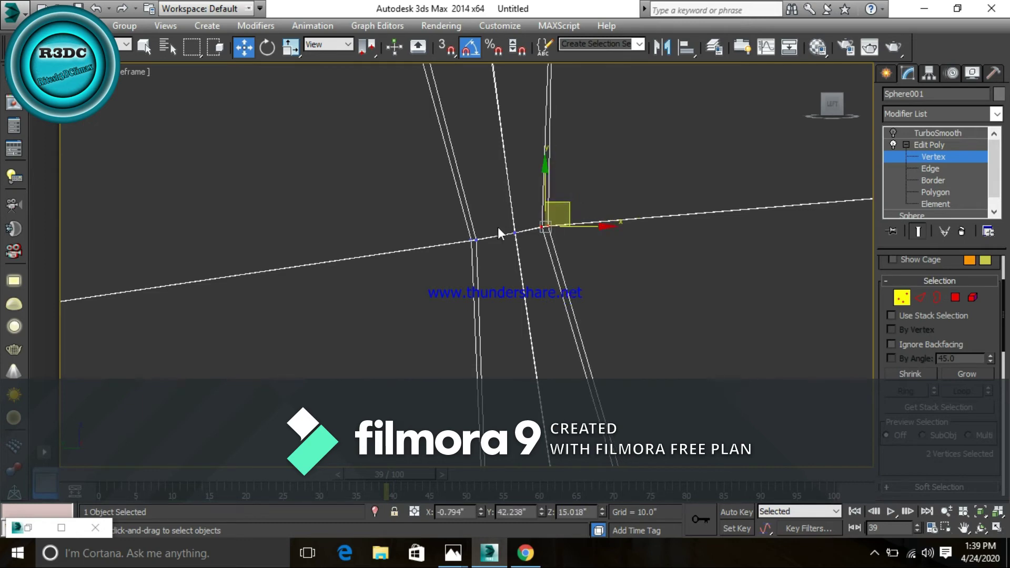
mouse_move(485, 232)
left_mouse_down()
mouse_move(464, 250)
mouse_move(495, 224)
left_mouse_up()
left_click(618, 212)
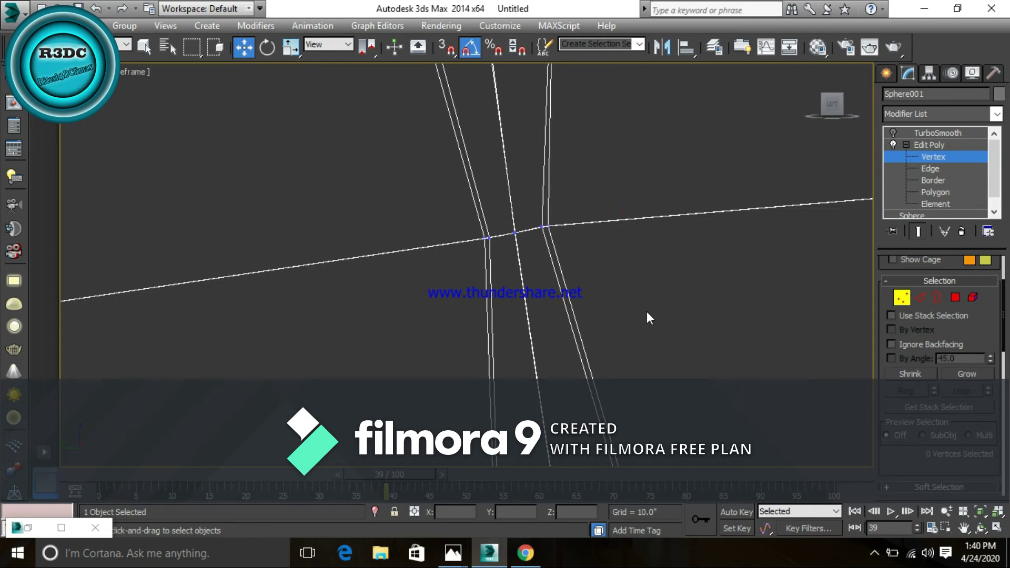
key("alt+w")
scroll(648, 311, "up", 1)
Step: Compare the helmet model with the reference photo
scroll(647, 365, "up", 5)
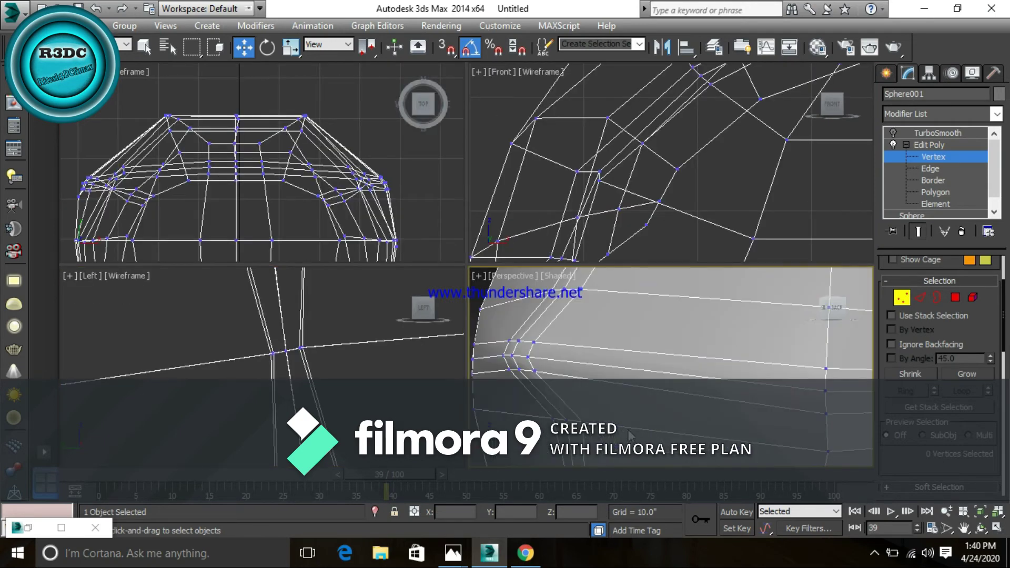
scroll(647, 366, "down", 3)
scroll(650, 334, "up", 3)
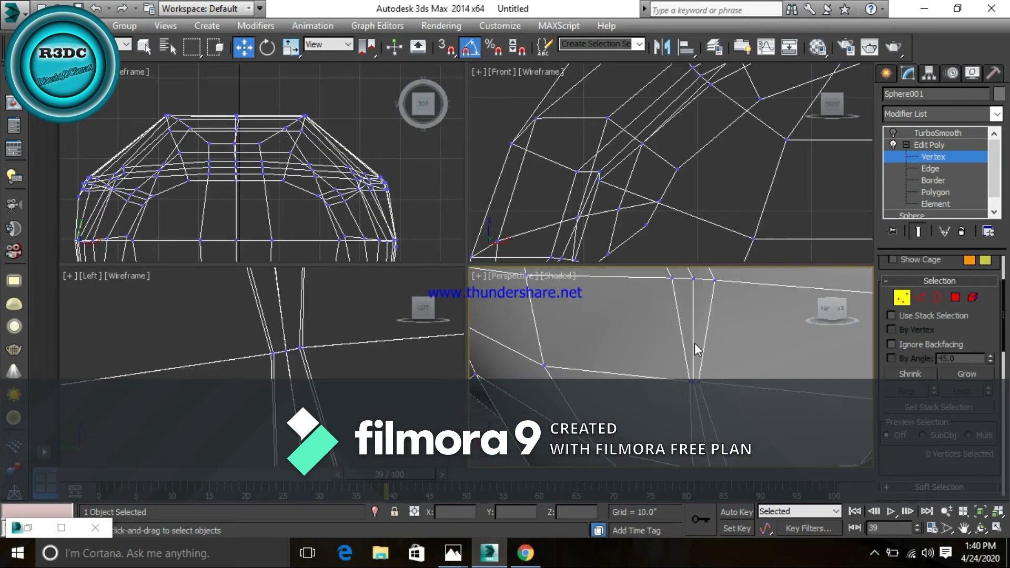
scroll(694, 343, "up", 2)
scroll(694, 343, "down", 2)
scroll(765, 367, "down", 1)
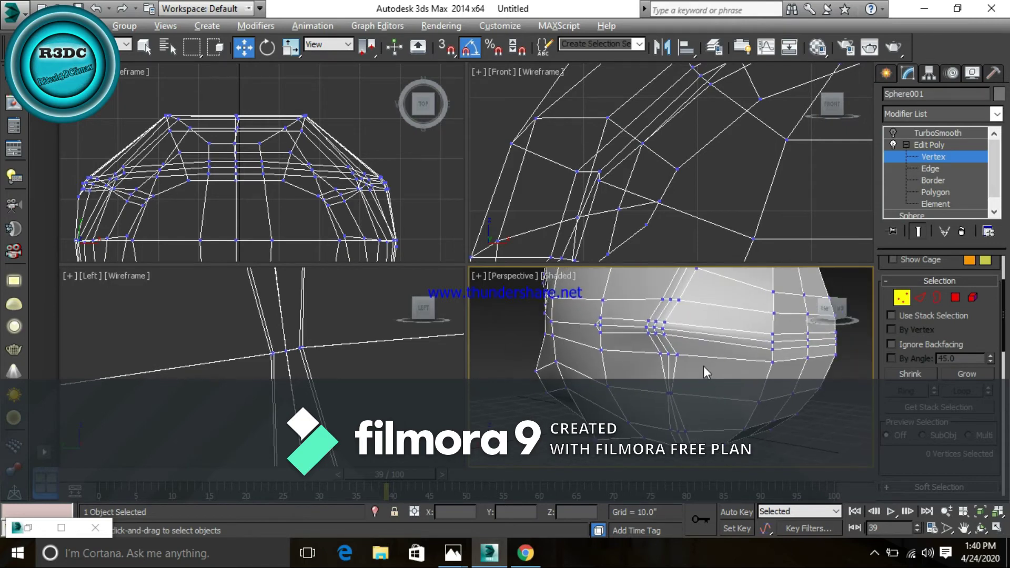
key("alt+Tab")
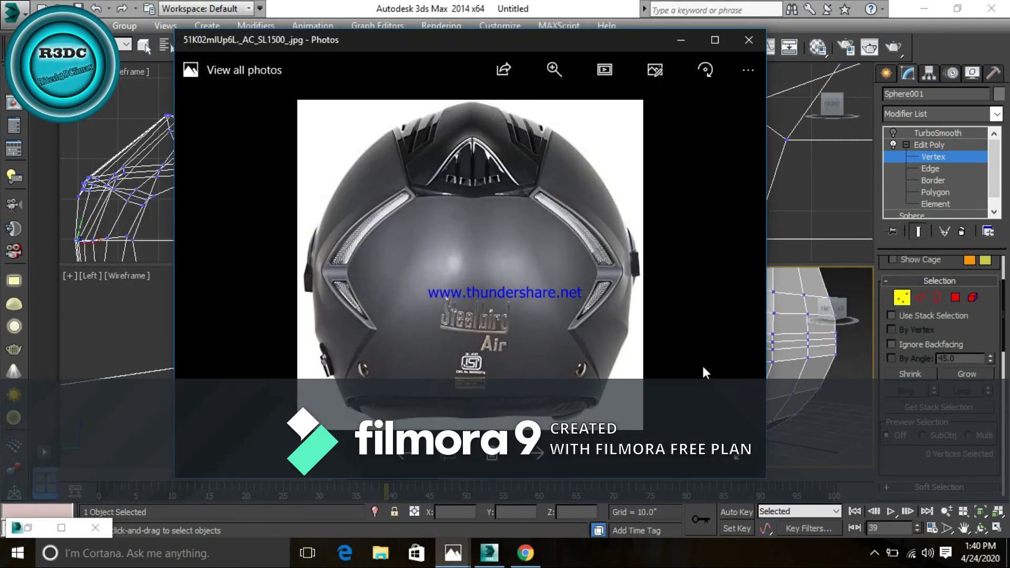
key("alt+Tab")
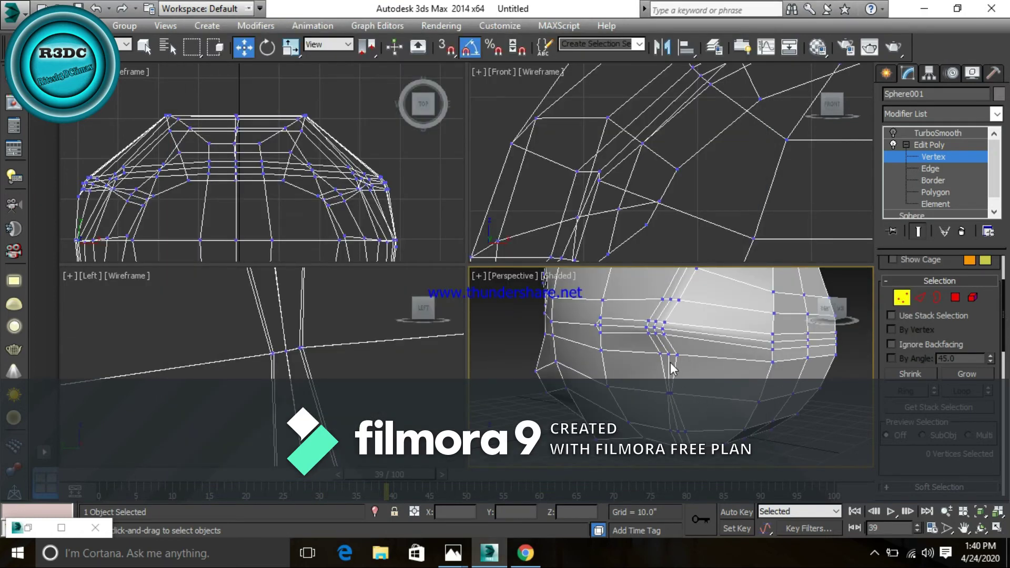
Step: Maximize Perspective, orbit over the head top, and switch Edit Poly to Polygon level
scroll(652, 354, "up", 2)
scroll(639, 350, "up", 3)
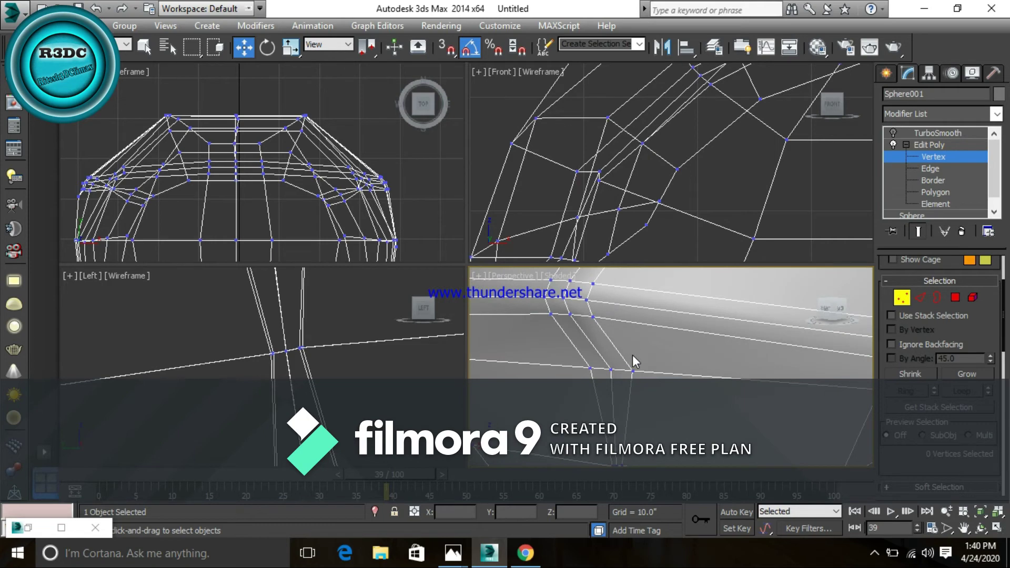
key("alt+w")
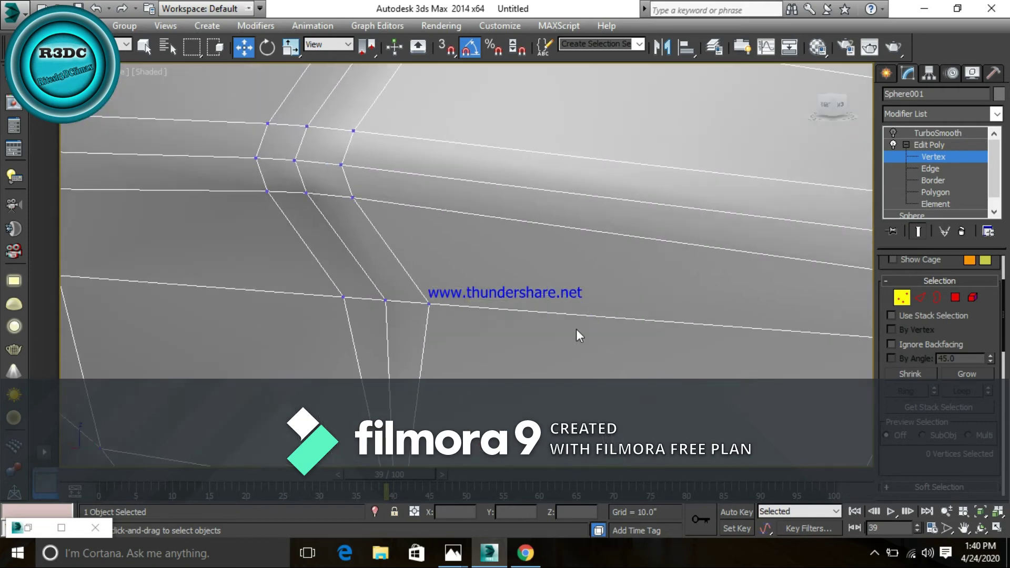
scroll(576, 330, "down", 5)
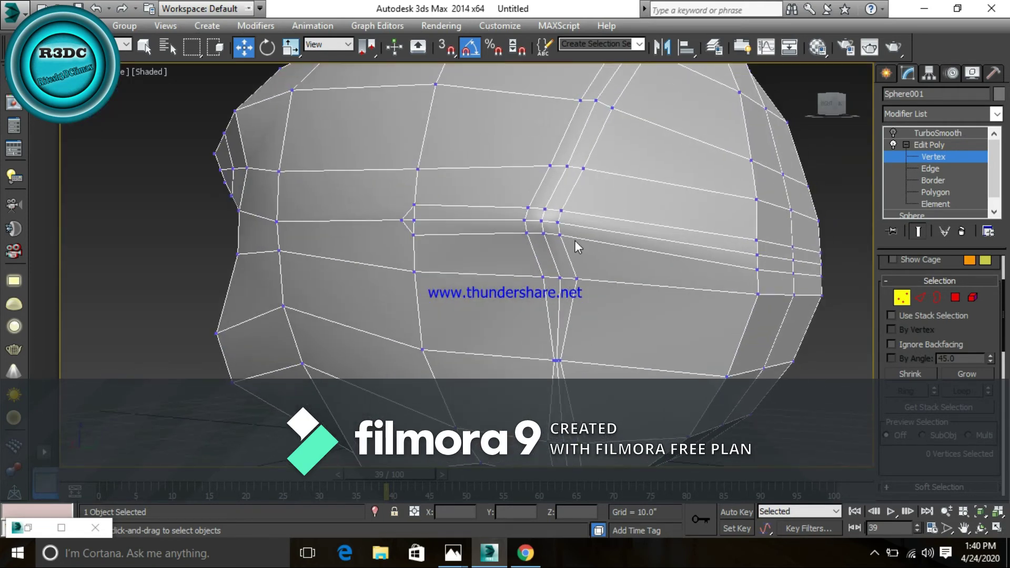
mouse_move(576, 243)
middle_mouse_down("alt")
mouse_move(605, 262)
mouse_move(580, 298)
middle_mouse_up("alt")
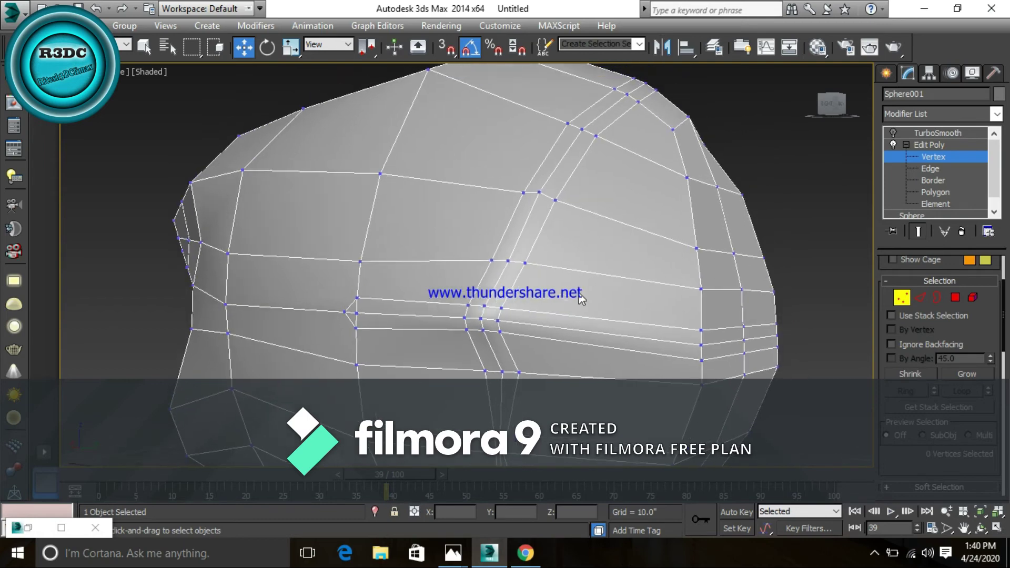
left_click(932, 192)
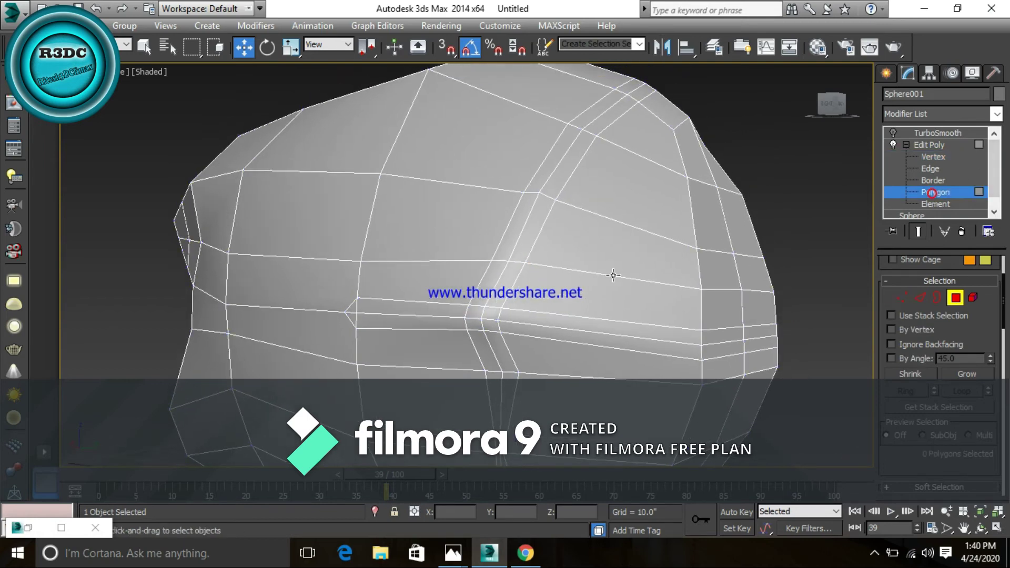
Step: Select the groove-strip polygons above and below the fold on the first side
left_click(514, 225)
left_click(492, 274, "ctrl")
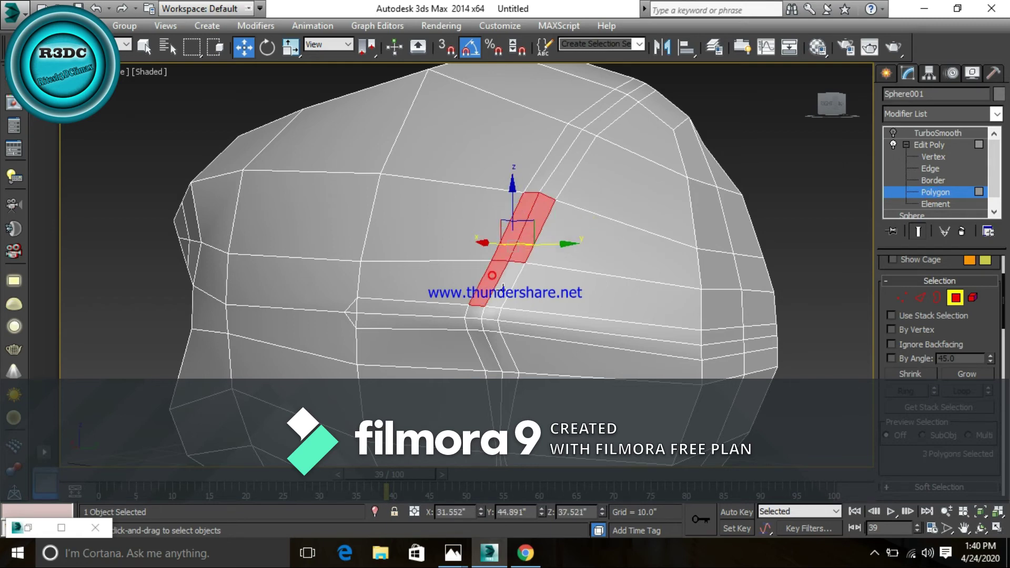
middle_click_drag(515, 323, 506, 298, "alt")
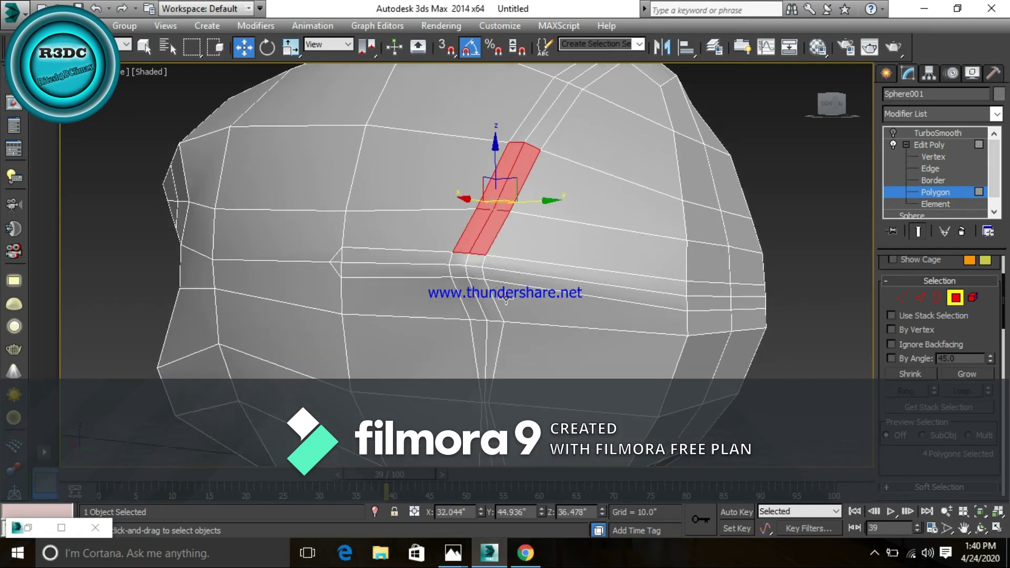
left_click(468, 295, "ctrl")
left_click(488, 308, "ctrl")
left_click(487, 342, "ctrl")
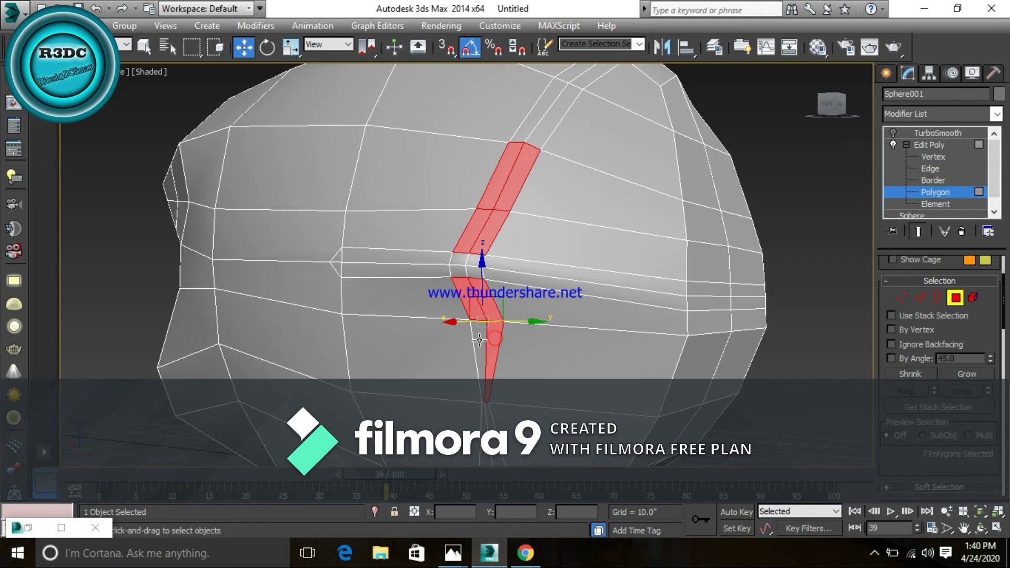
left_click(479, 341, "ctrl")
scroll(521, 358, "down", 2)
scroll(550, 365, "down", 2)
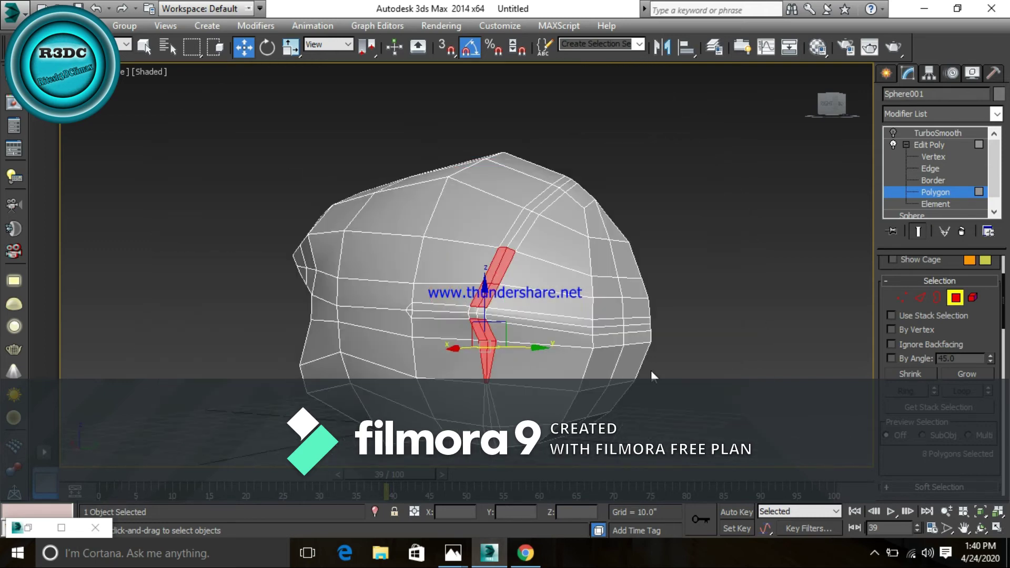
Step: Add the matching groove-strip polygons on the other side of the head, 16 in total
middle_click_drag(651, 371, 529, 351, "alt")
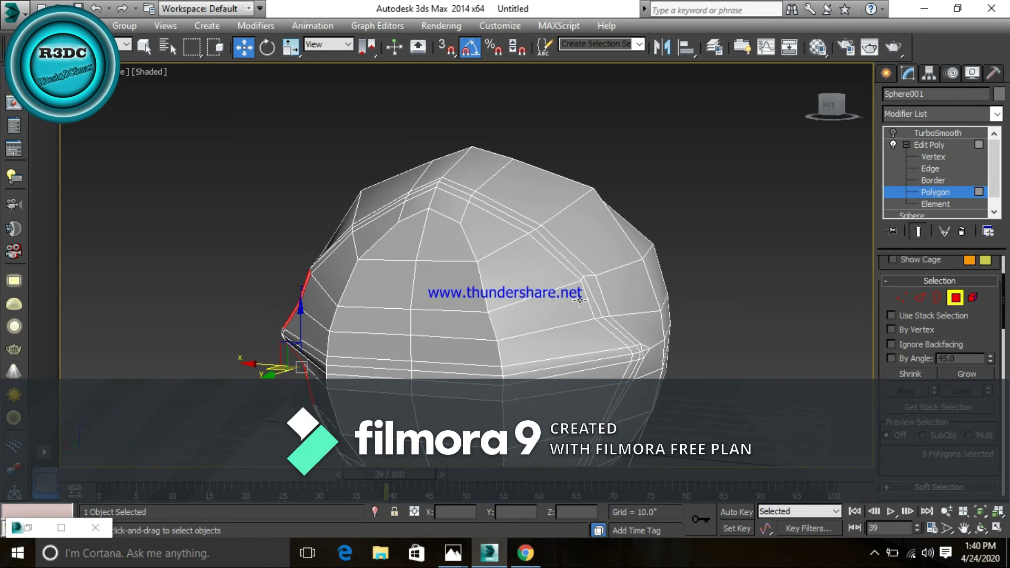
left_click(595, 289, "ctrl")
left_click(599, 305, "ctrl")
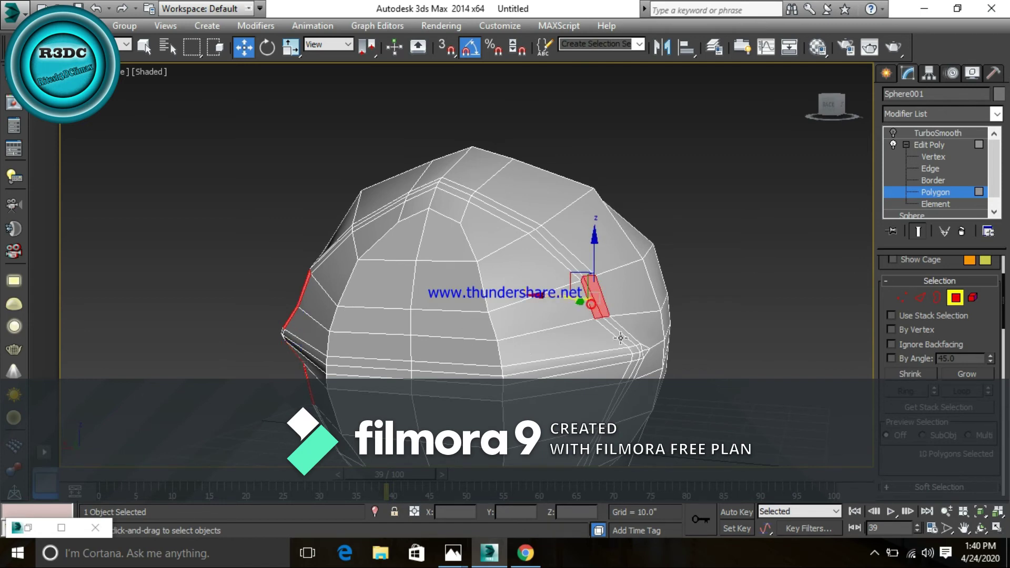
mouse_move(599, 305)
middle_mouse_down("alt")
mouse_move(605, 357)
mouse_move(596, 374)
mouse_move(571, 347)
middle_mouse_up("alt")
scroll(568, 337, "up", 5)
scroll(557, 342, "down", 2)
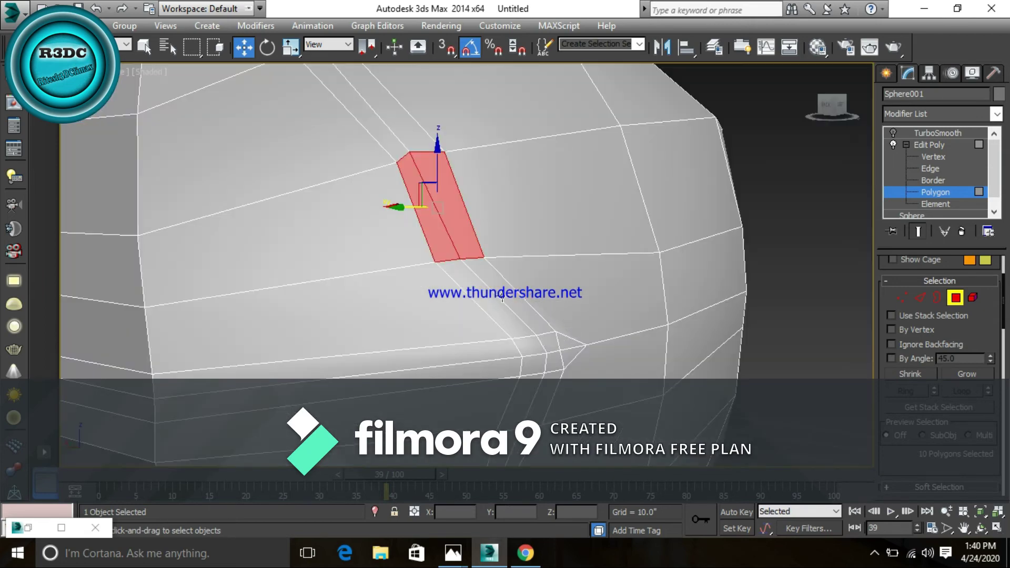
left_click(502, 299, "ctrl")
left_click(531, 331, "ctrl")
scroll(533, 330, "down", 4)
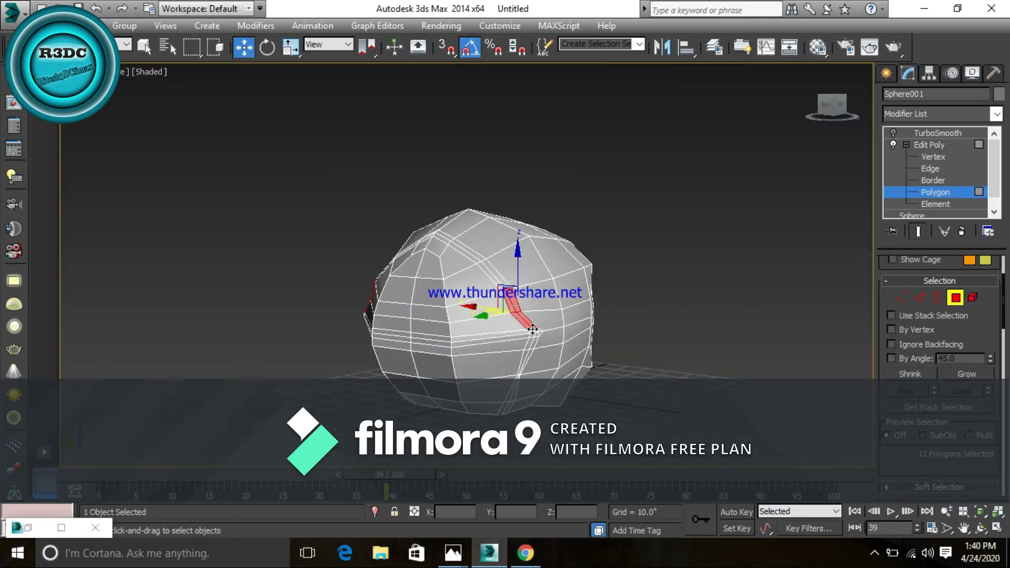
middle_click_drag(532, 329, 536, 316, "alt")
scroll(537, 311, "up", 3)
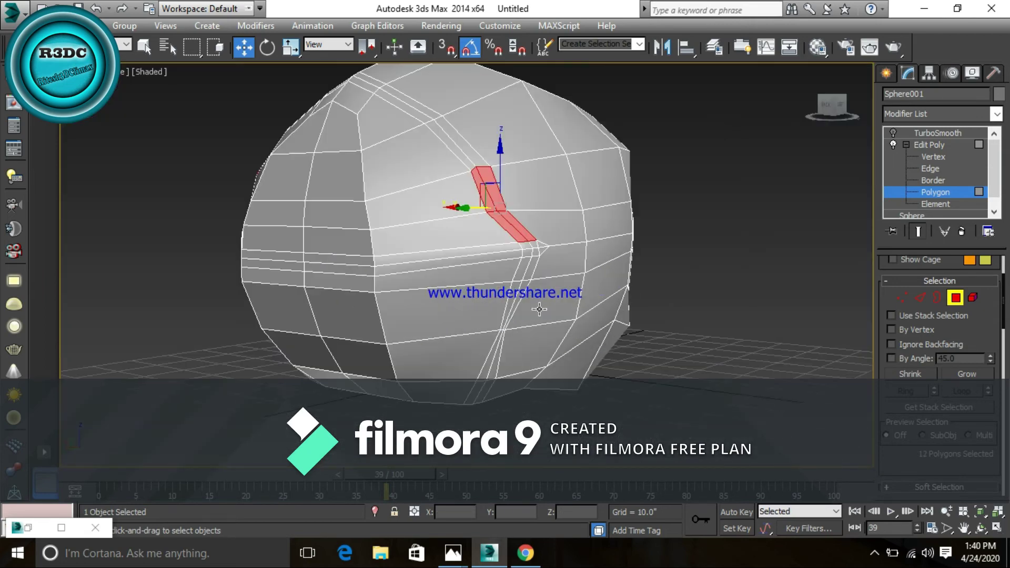
left_click(528, 270, "ctrl")
left_click(519, 284, "ctrl")
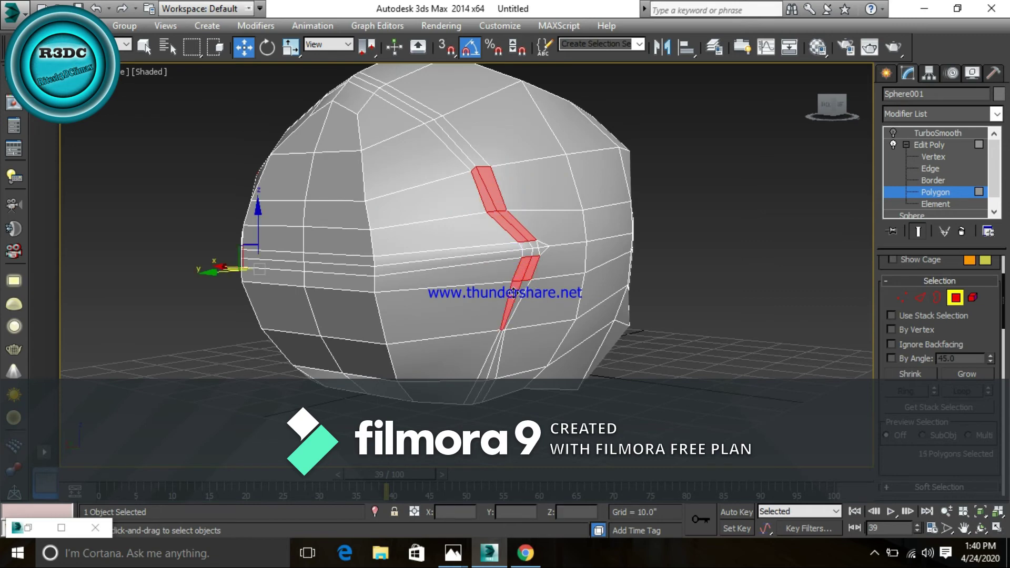
middle_click_drag(532, 313, 541, 313)
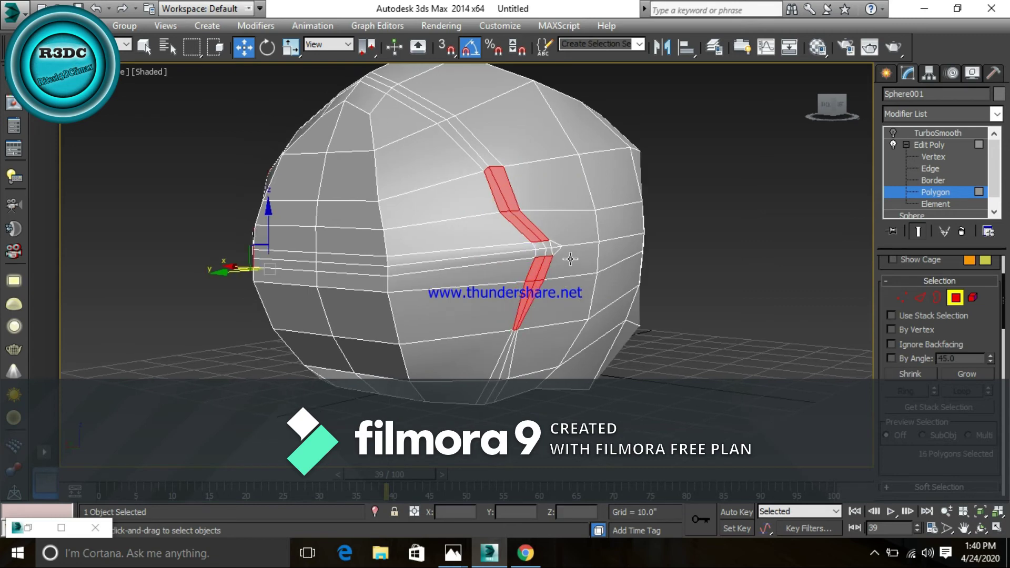
scroll(549, 258, "up", 4)
scroll(549, 257, "down", 3)
scroll(579, 316, "down", 5)
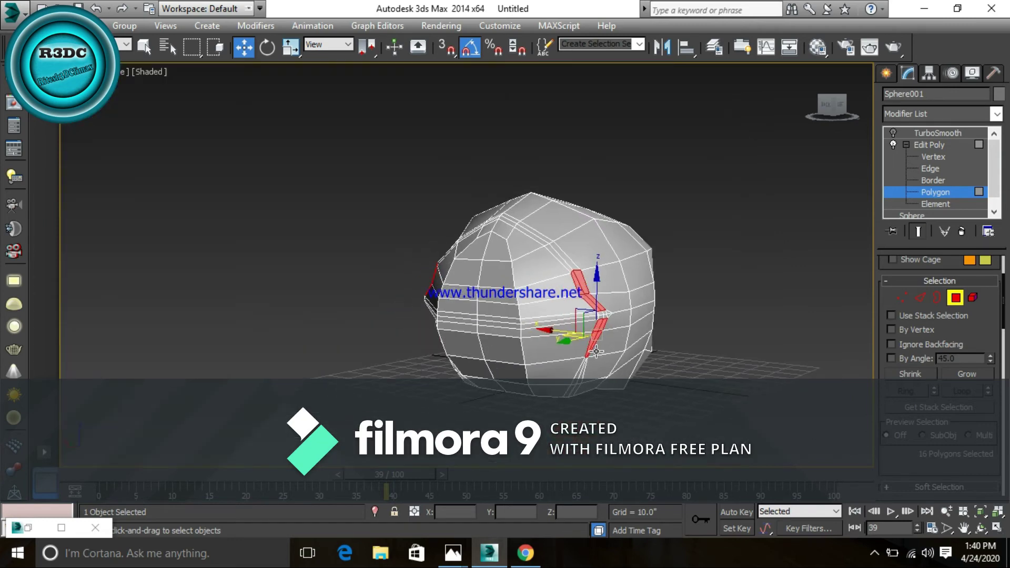
Step: Return to four viewports and check the helmet reference photo again, keeping the strips selected
key("alt+w")
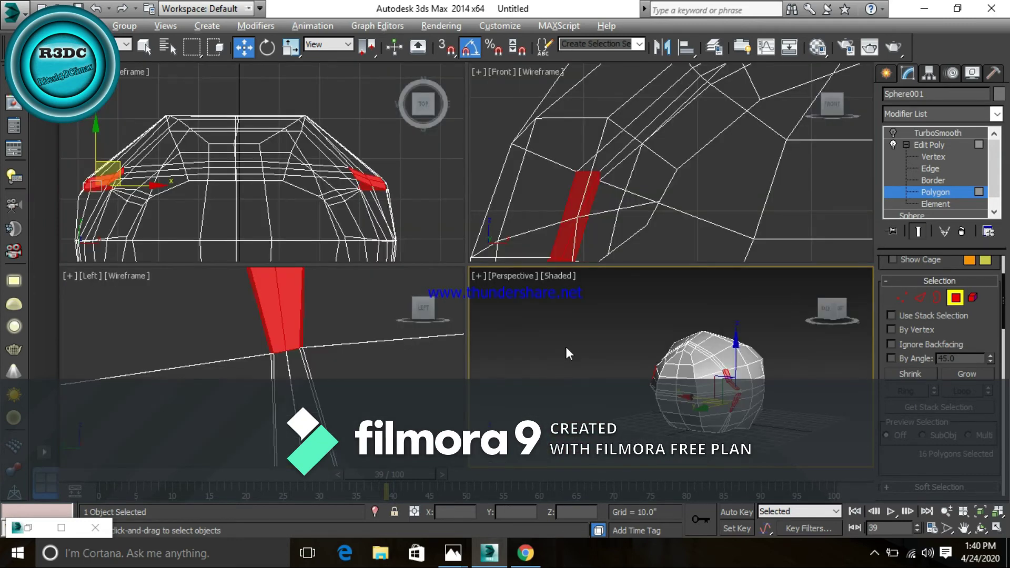
key("alt+w")
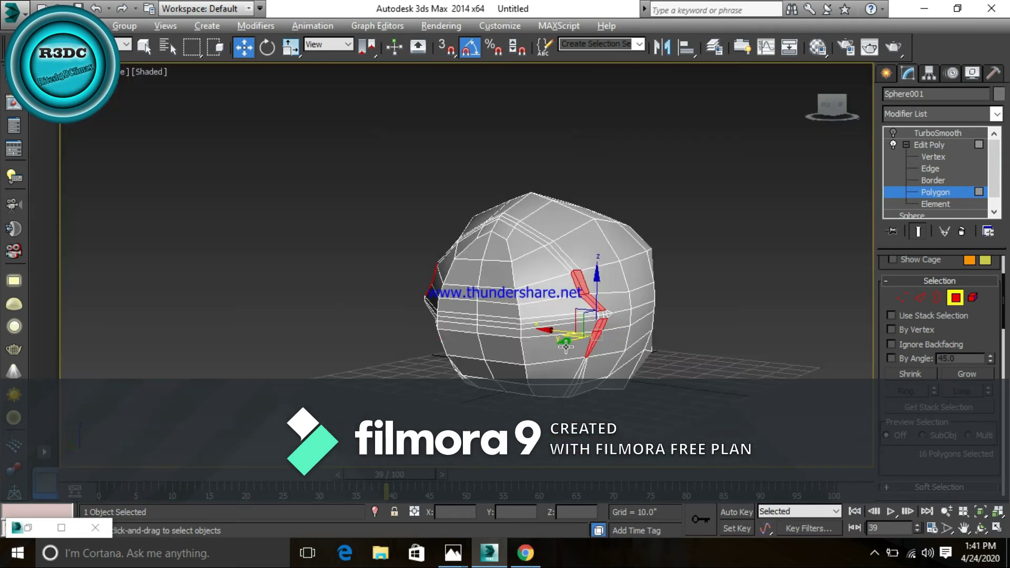
key("alt+w")
key("alt+Tab")
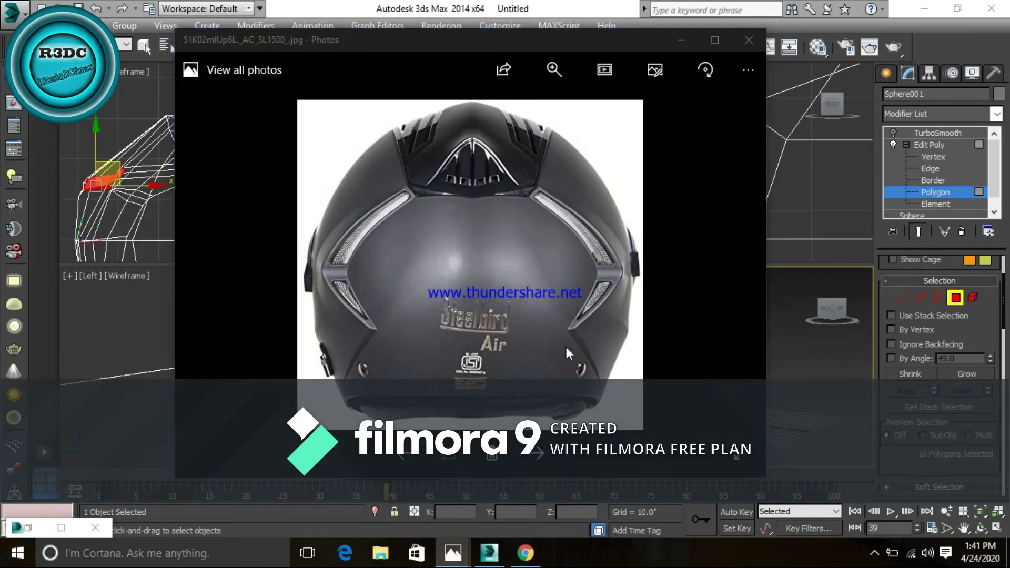
key("alt+Tab")
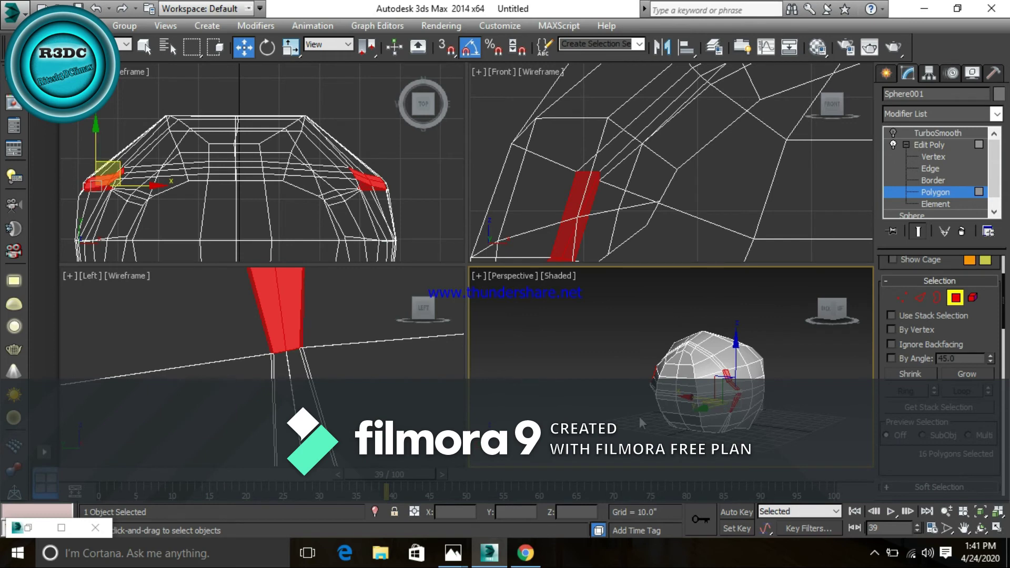
scroll(452, 394, "down", 3)
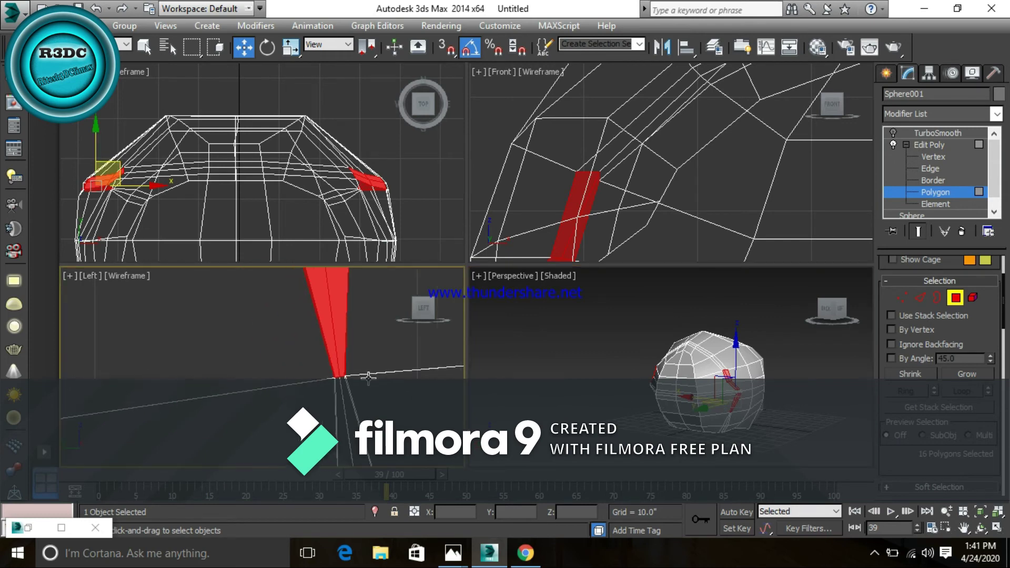
scroll(683, 415, "up", 6)
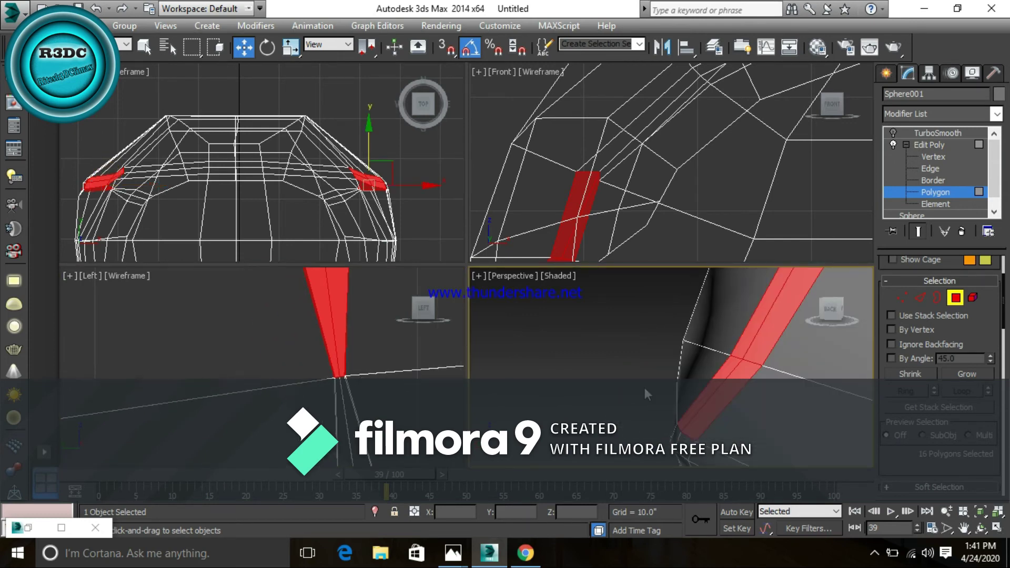
scroll(727, 427, "down", 6)
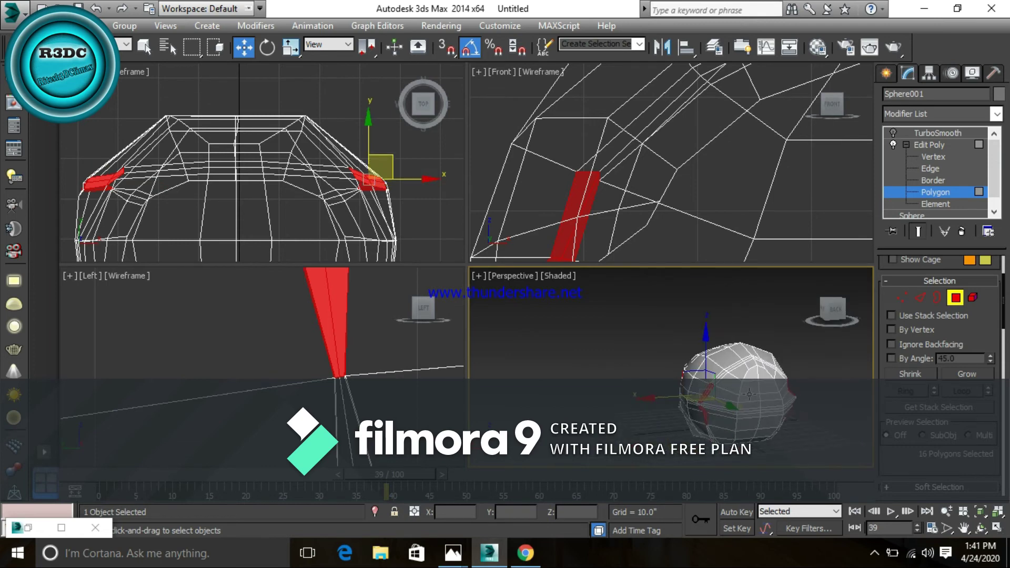
scroll(733, 397, "up", 5)
scroll(663, 410, "up", 1)
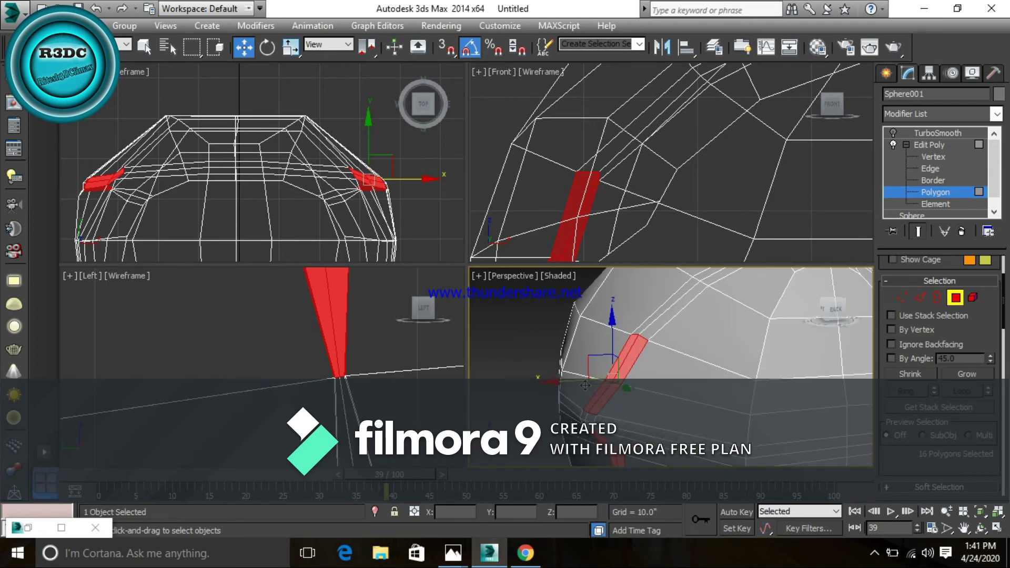
Step: Extrude the 16 strip polygons inward to about -0.542 height, then deselect them
right_click(599, 358)
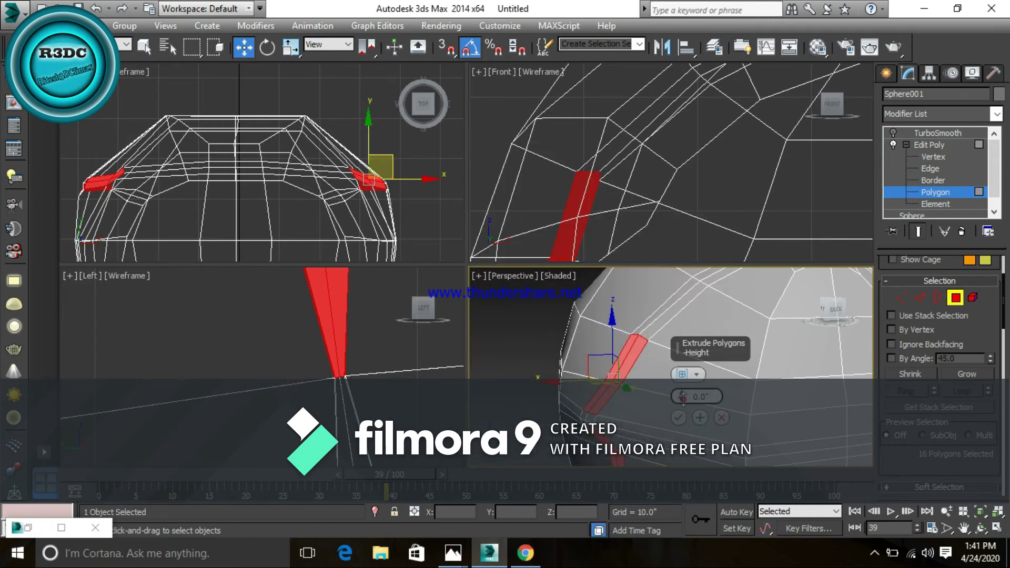
left_click_drag(684, 399, 685, 404)
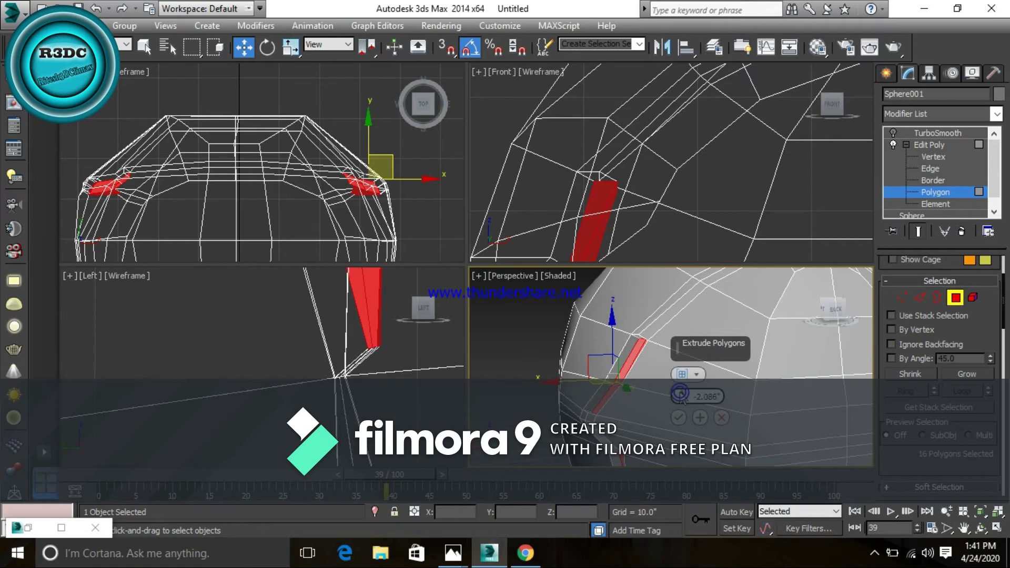
mouse_move(679, 392)
left_mouse_down()
mouse_move(684, 401)
mouse_move(681, 390)
left_mouse_up()
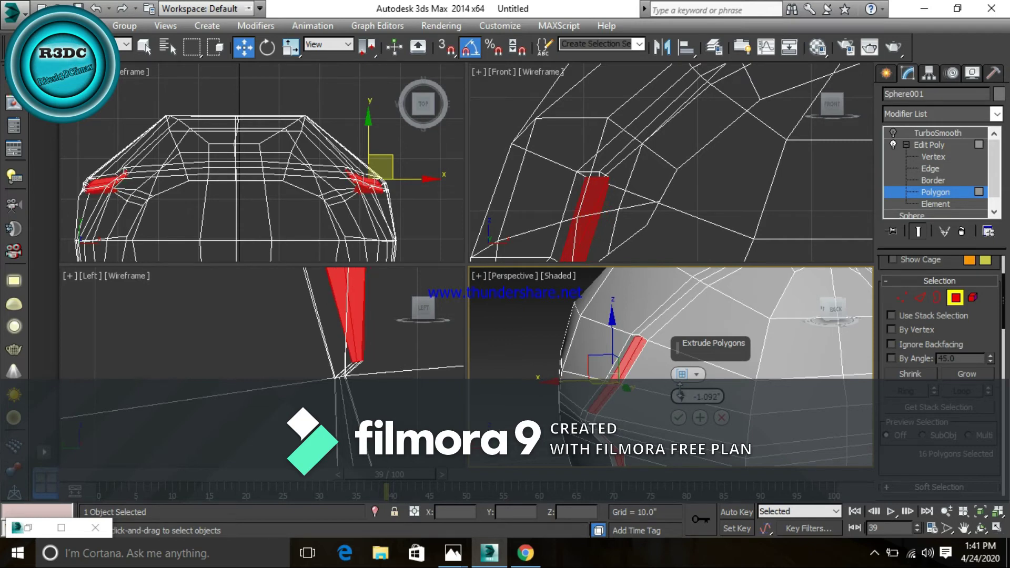
scroll(633, 394, "down", 3)
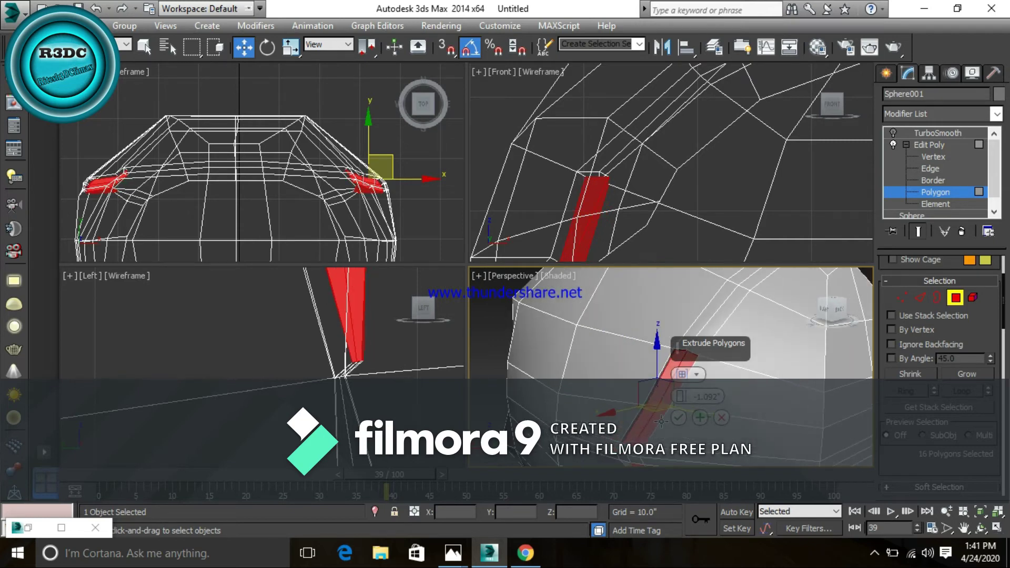
scroll(633, 394, "down", 3)
scroll(633, 394, "down", 3)
mouse_move(634, 394)
middle_mouse_down("alt")
mouse_move(638, 370)
mouse_move(684, 363)
mouse_move(738, 384)
mouse_move(721, 394)
middle_mouse_up("alt")
scroll(637, 370, "up", 5)
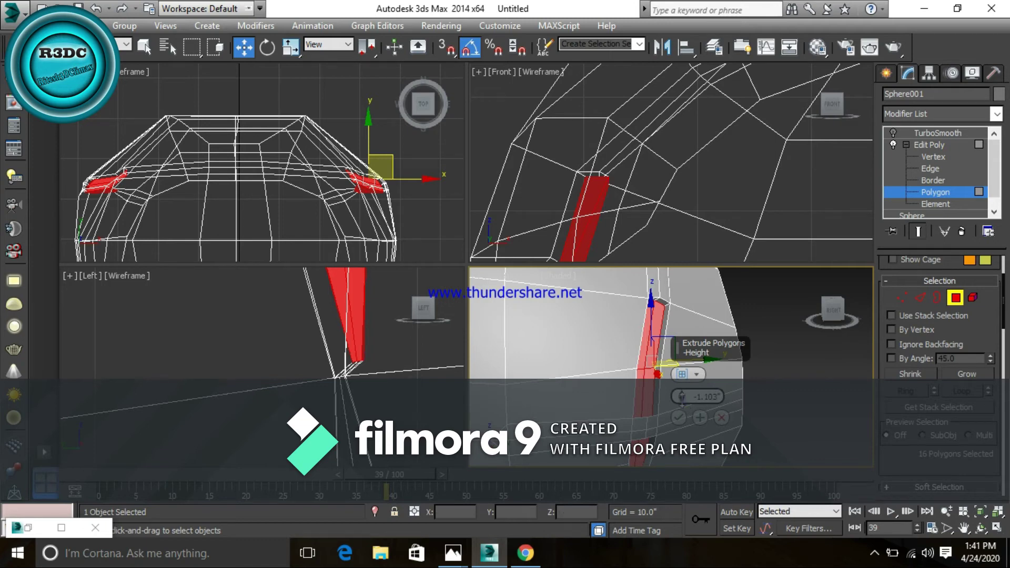
left_click_drag(684, 404, 682, 399)
left_click_drag(679, 392, 680, 399)
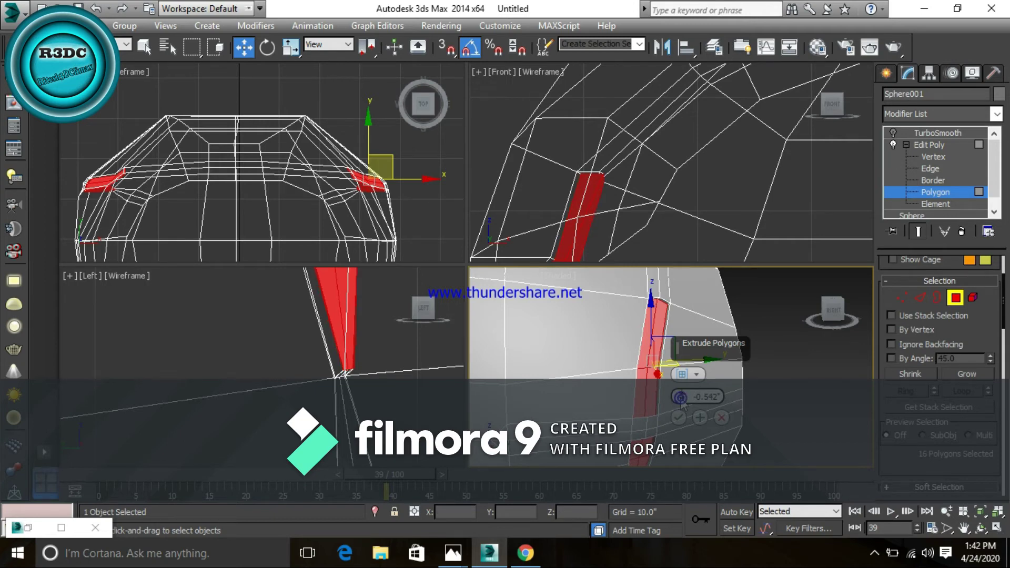
left_click(678, 417)
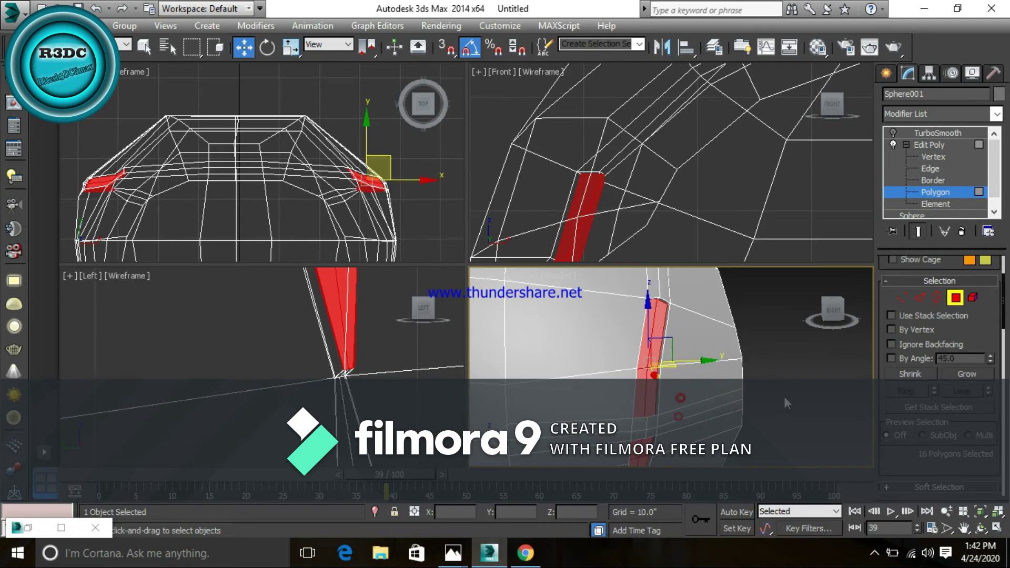
left_click(784, 396)
scroll(762, 415, "down", 5)
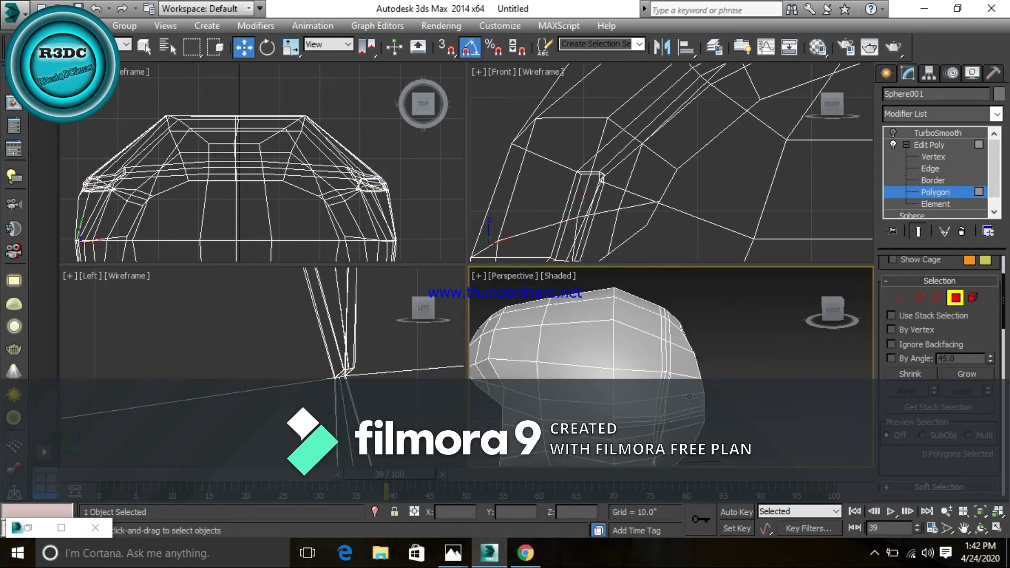
Step: Maximize the Perspective viewport, inspect the new groove, and compare it with the helmet reference photo
mouse_move(689, 396)
middle_mouse_down("alt")
mouse_move(660, 406)
mouse_move(663, 382)
mouse_move(657, 392)
mouse_move(672, 416)
middle_mouse_up("alt")
key("alt+w")
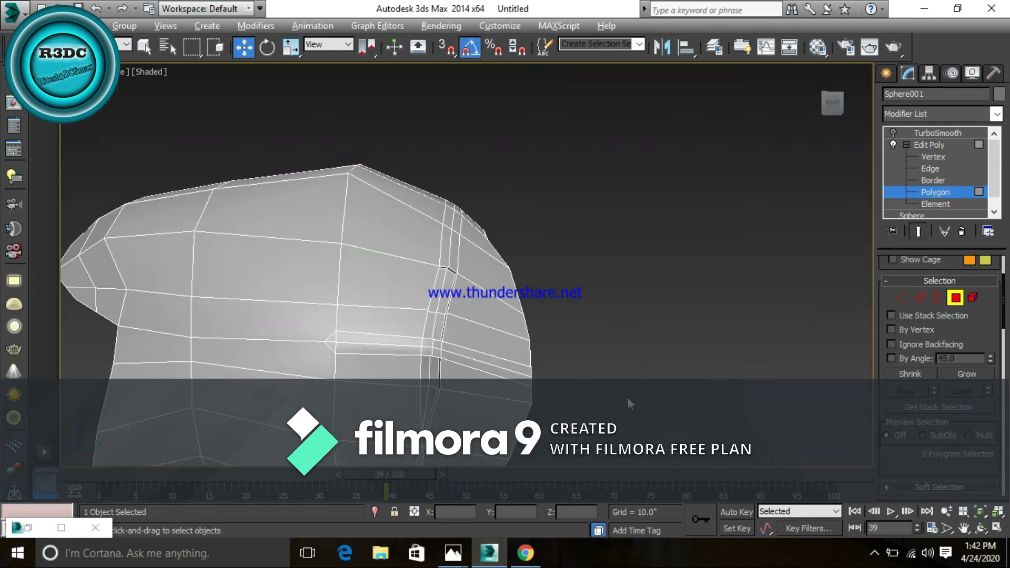
mouse_move(430, 287)
middle_mouse_down("alt")
mouse_move(440, 285)
mouse_move(410, 284)
middle_mouse_up("alt")
scroll(387, 346, "up", 5)
scroll(387, 347, "up", 4)
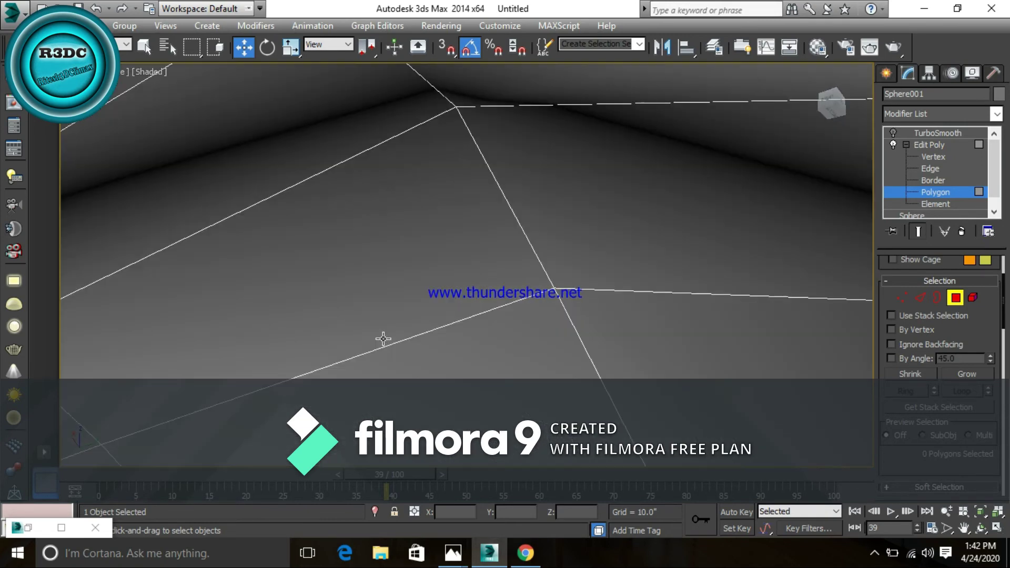
scroll(384, 338, "down", 4)
scroll(418, 323, "up", 1)
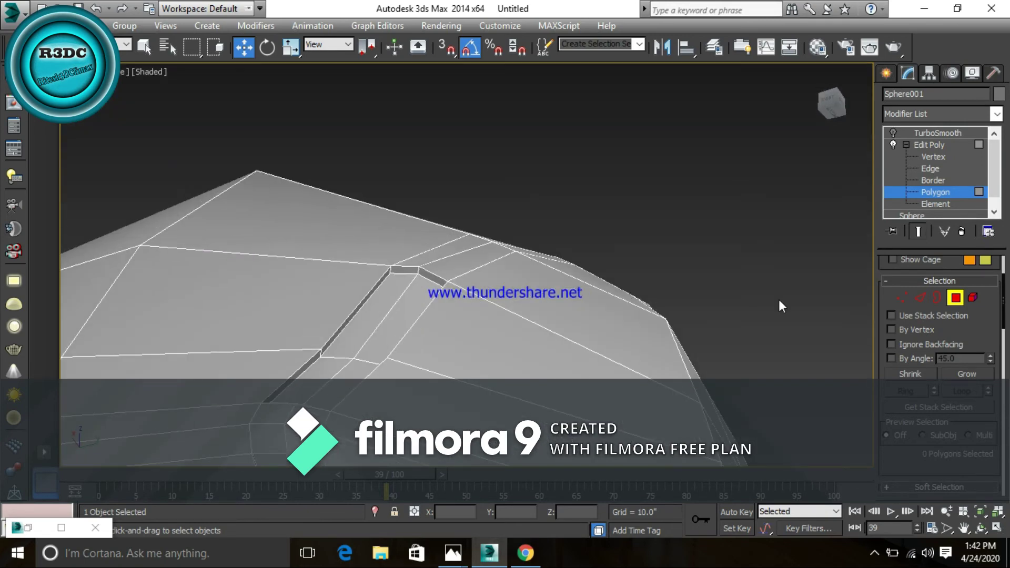
key("alt+Tab")
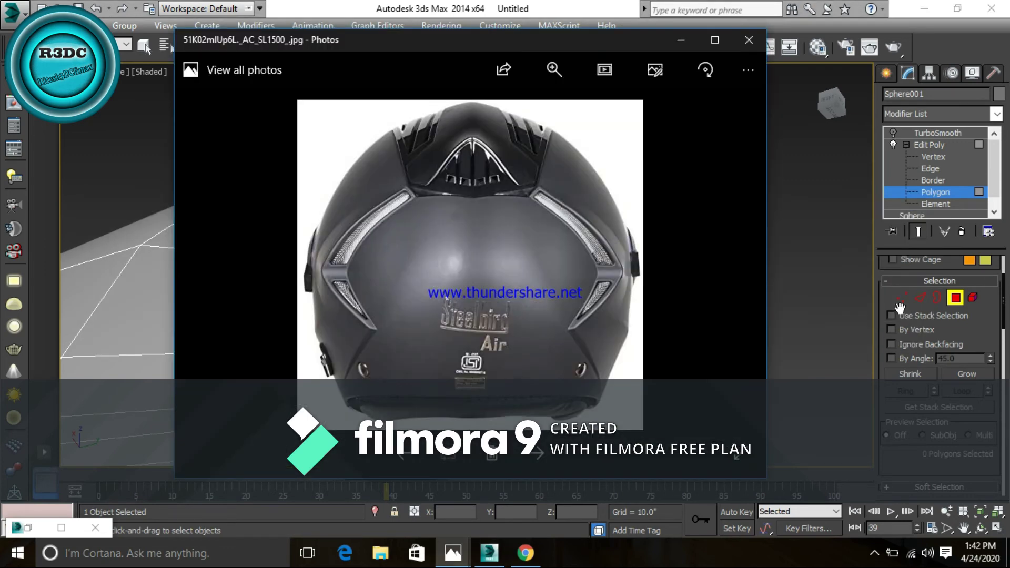
key("alt+Tab")
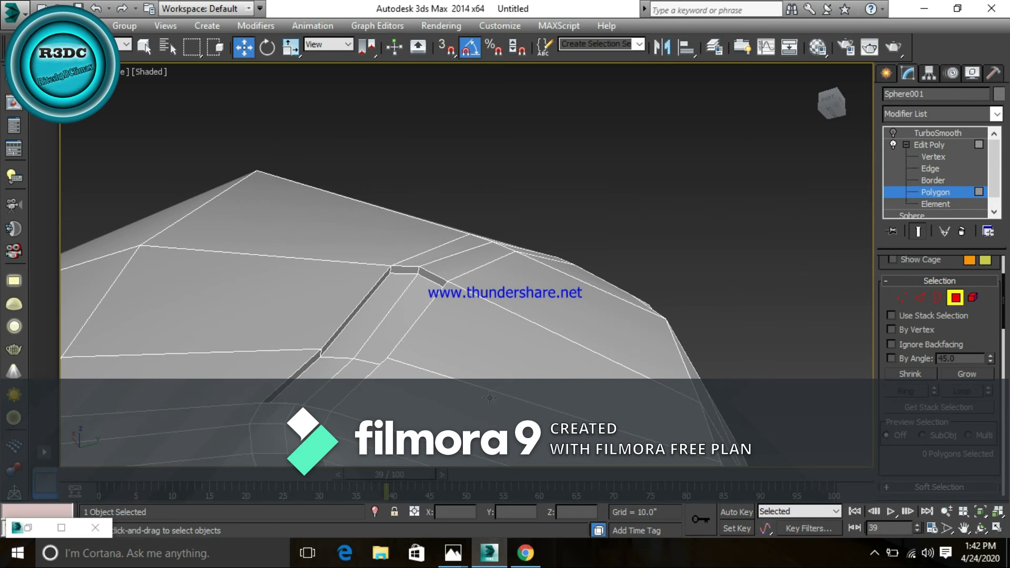
Step: At Edge level, select the short edge crossing the side groove
left_click(929, 167)
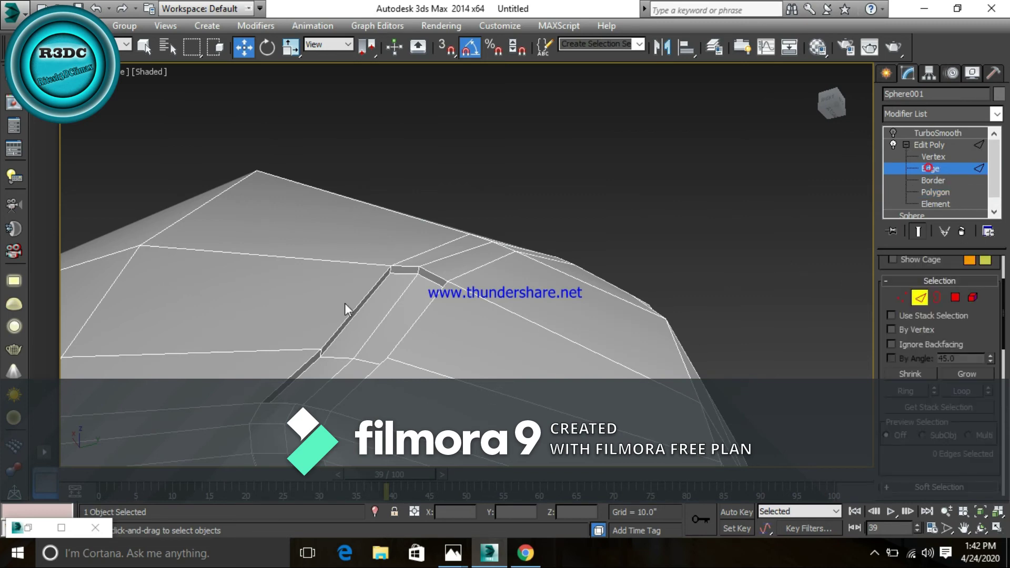
left_click(417, 269)
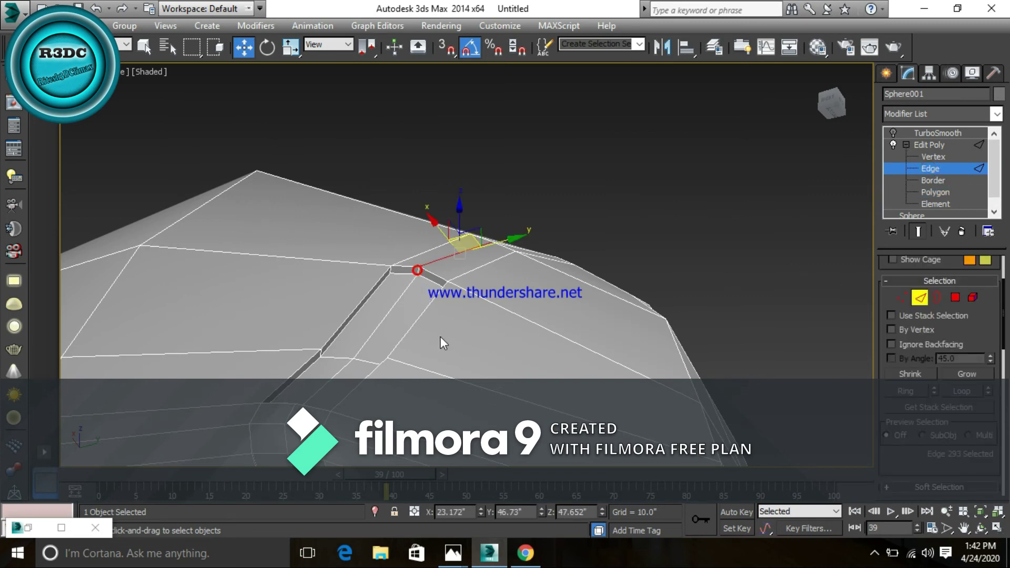
scroll(423, 281, "up", 2)
scroll(415, 284, "up", 1)
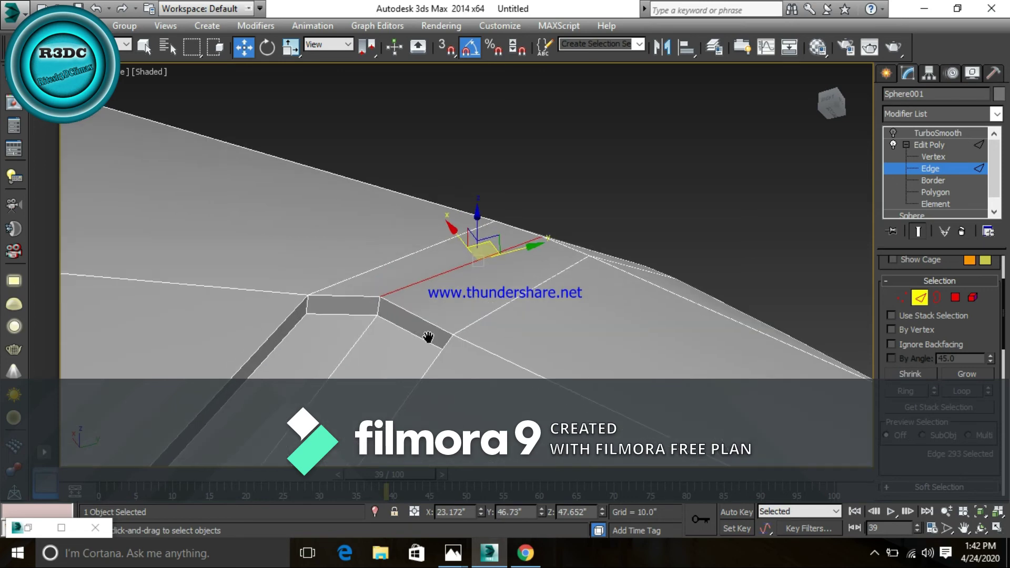
scroll(405, 289, "up", 1)
left_click(399, 290)
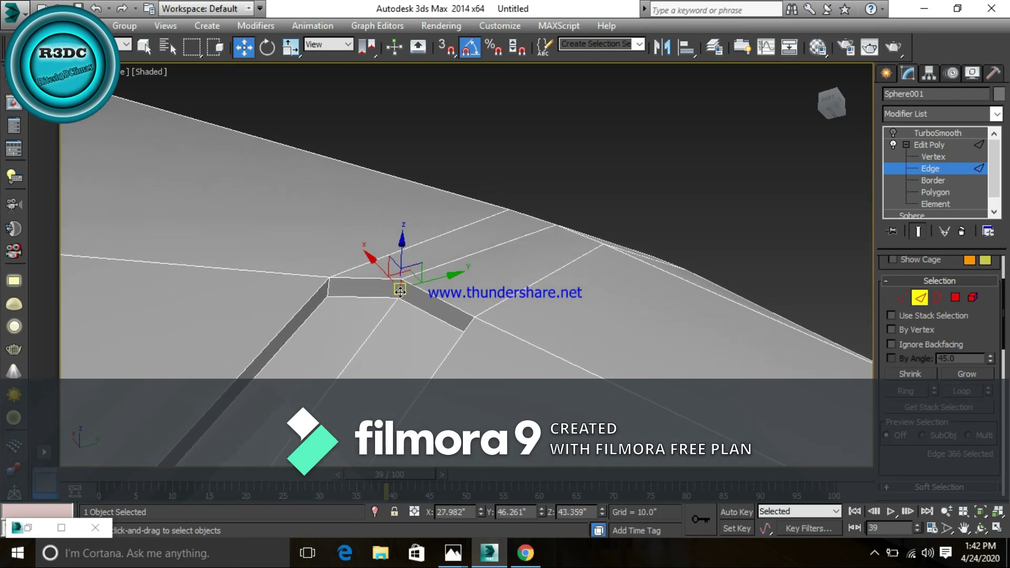
Step: Extend that edge to a ring across the groove and inspect the selection
left_click(907, 390)
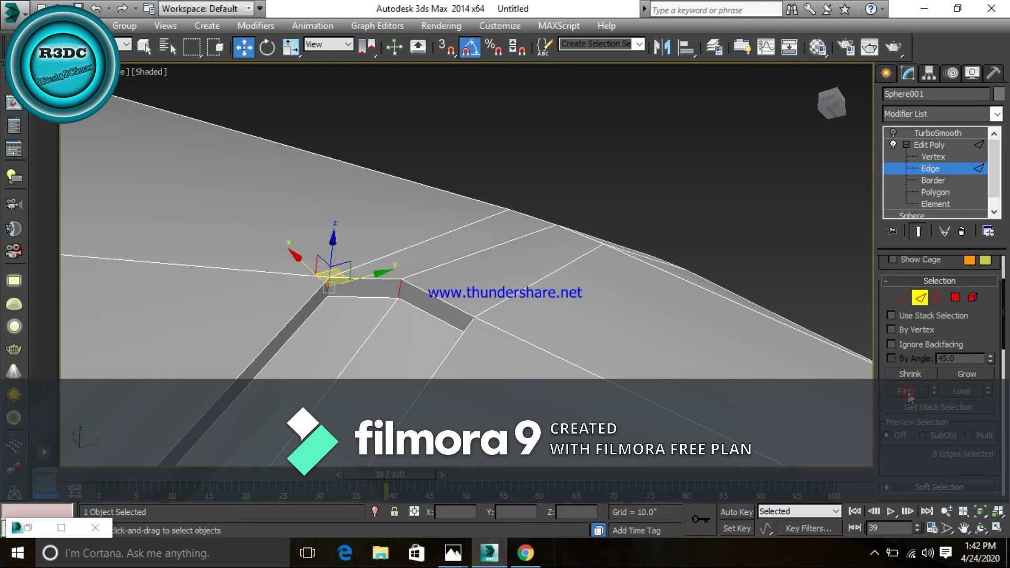
mouse_move(483, 375)
middle_mouse_down("alt")
mouse_move(358, 382)
mouse_move(493, 273)
mouse_move(433, 323)
mouse_move(463, 305)
mouse_move(488, 325)
mouse_move(457, 312)
middle_mouse_up("alt")
scroll(475, 294, "down", 5)
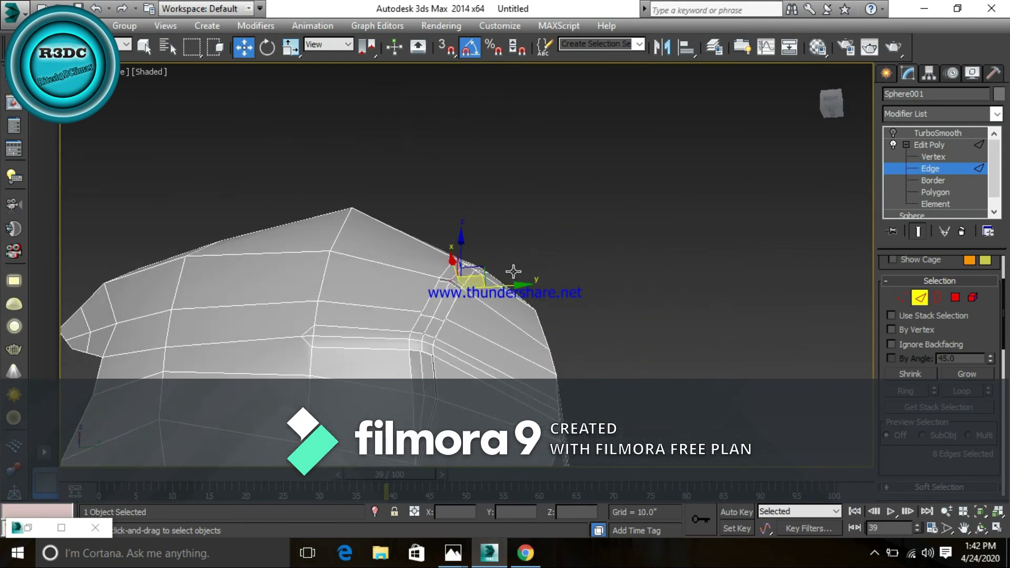
scroll(457, 312, "up", 5)
scroll(529, 329, "down", 4)
mouse_move(570, 332)
middle_mouse_down("alt")
mouse_move(474, 343)
mouse_move(468, 390)
mouse_move(503, 259)
middle_mouse_up("alt")
scroll(475, 343, "down", 2)
scroll(485, 311, "up", 4)
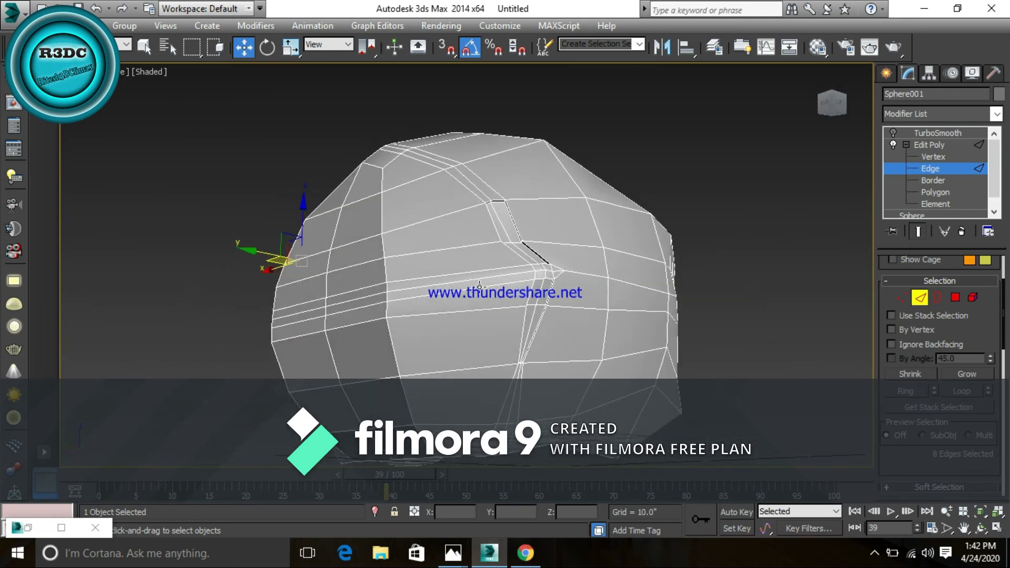
scroll(490, 245, "up", 5)
scroll(473, 241, "up", 3)
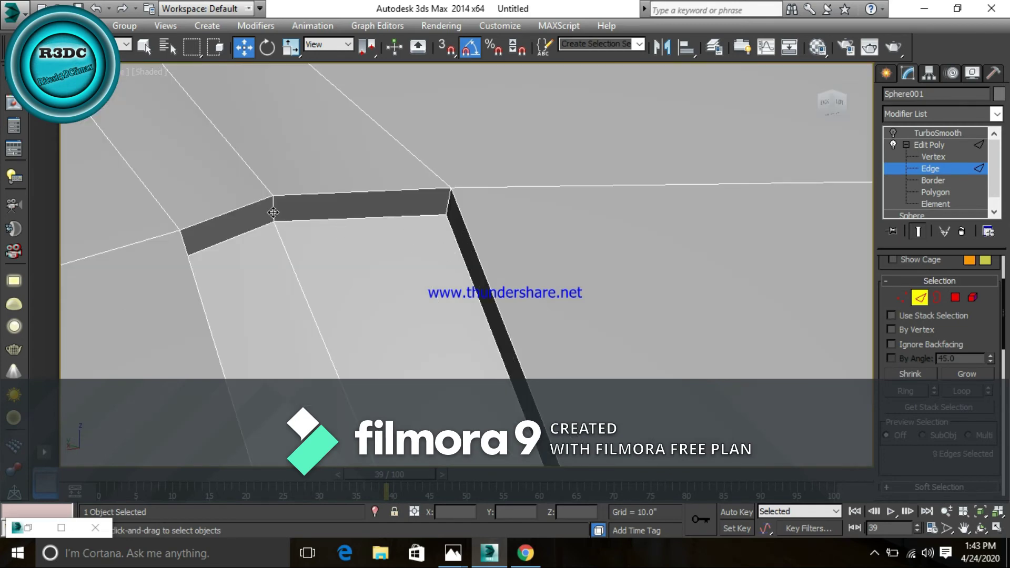
Step: Grow the edge ring to 16 edges along the groove and check it
left_click(905, 390)
scroll(462, 335, "down", 2)
scroll(468, 323, "down", 5)
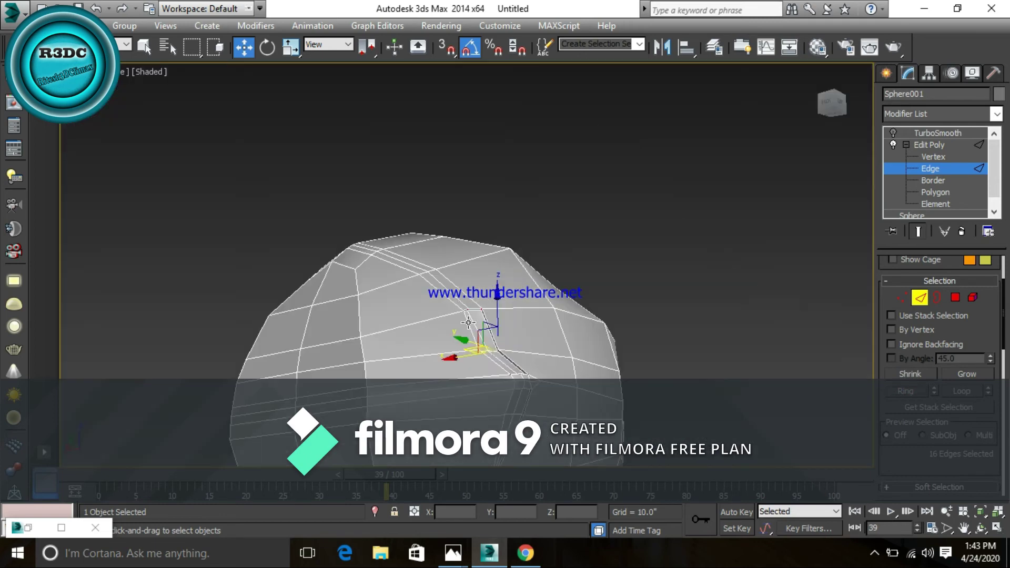
middle_click_drag(469, 322, 504, 398, "alt")
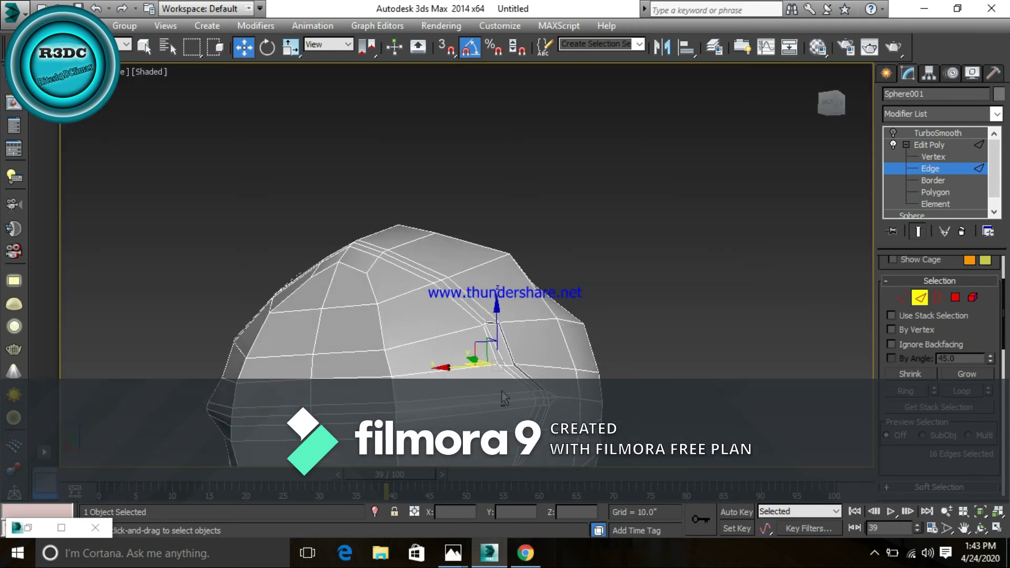
scroll(504, 398, "up", 2)
scroll(547, 397, "up", 3)
scroll(545, 394, "up", 2)
scroll(542, 394, "up", 1)
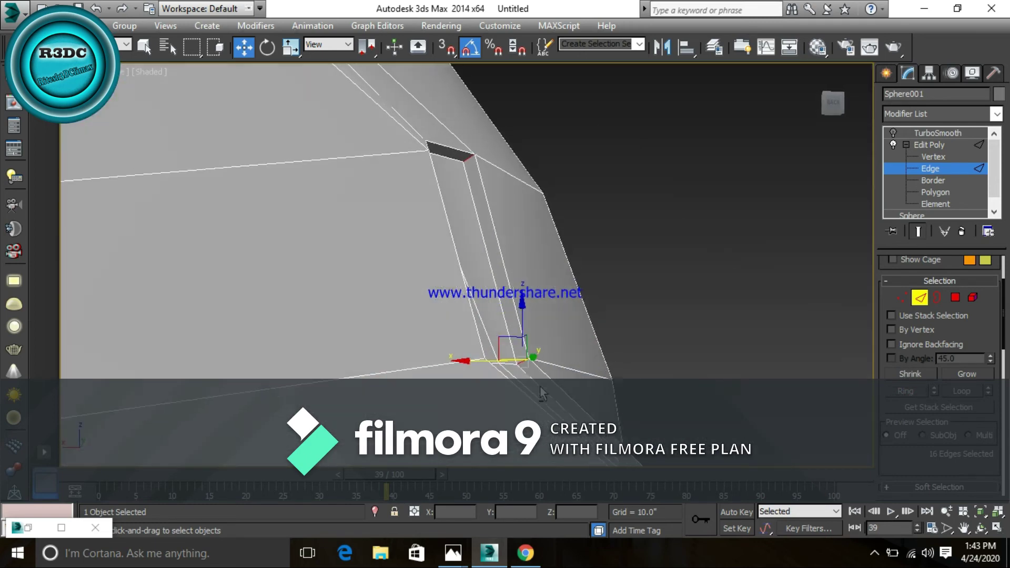
middle_click_drag(542, 393, 501, 351, "alt")
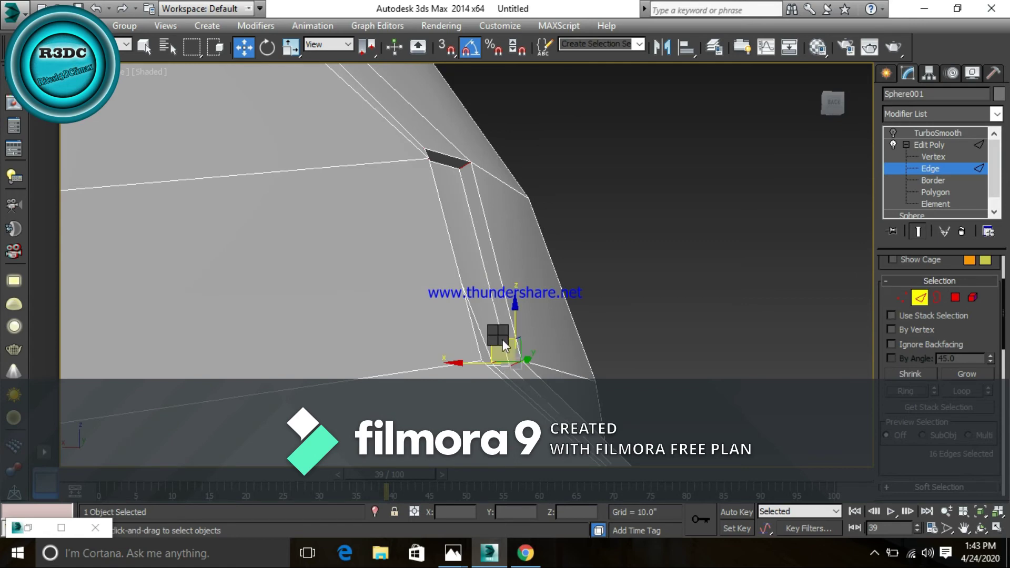
Step: Connect the 16 selected groove edges with Segments set to 2
right_click(503, 339)
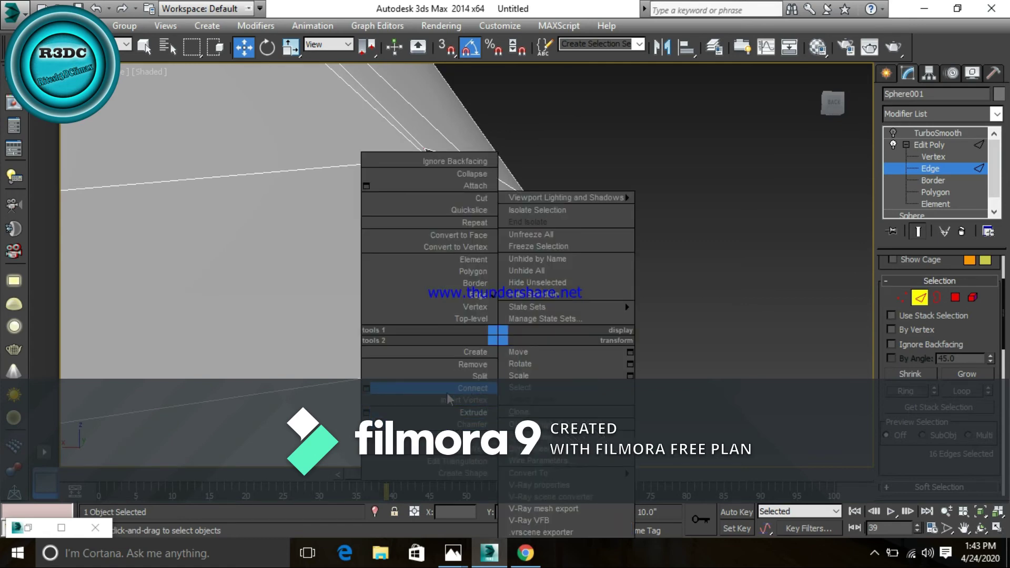
left_click(368, 391)
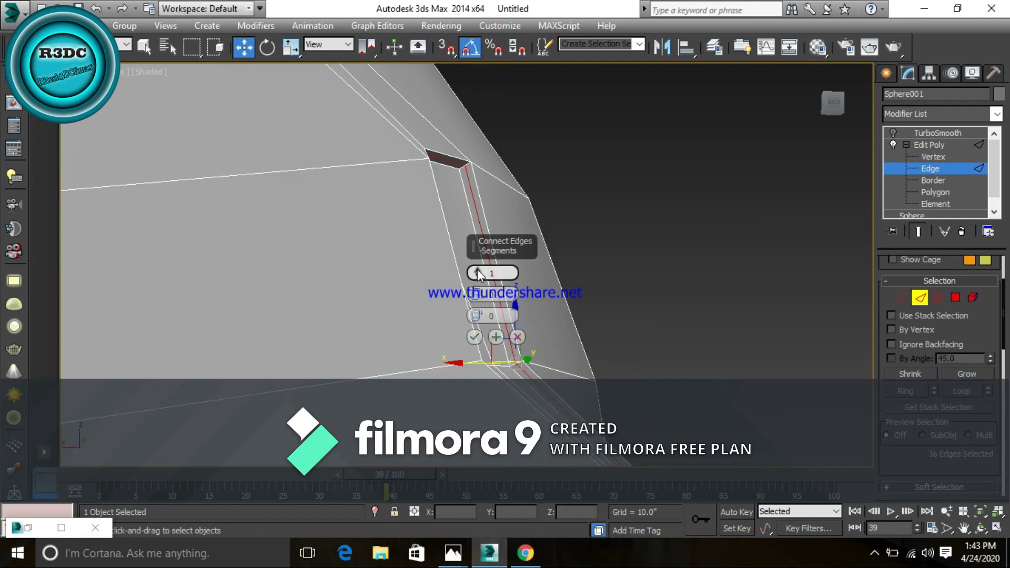
left_click_drag(478, 279, 477, 272)
middle_click_drag(554, 326, 552, 323, "alt")
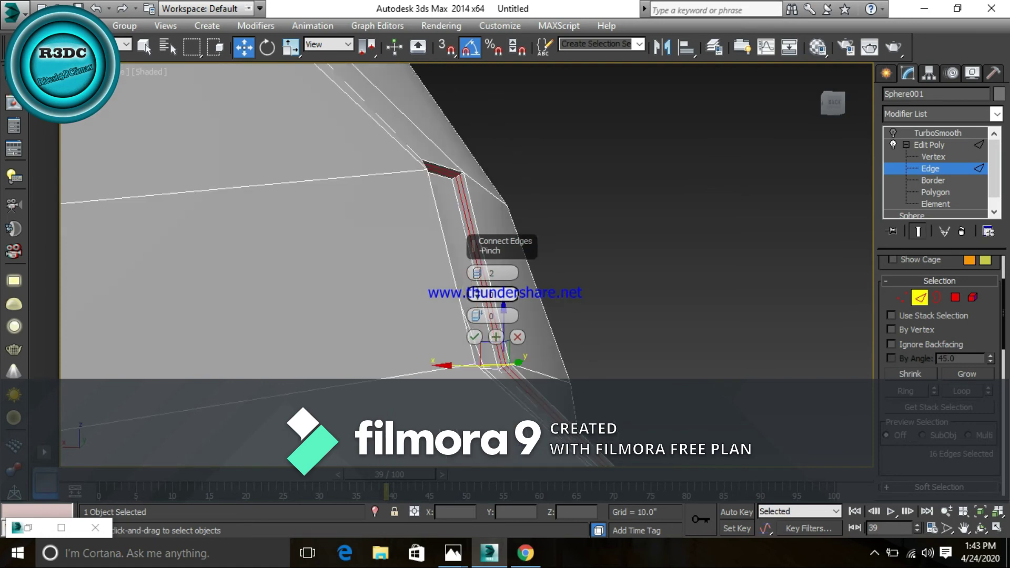
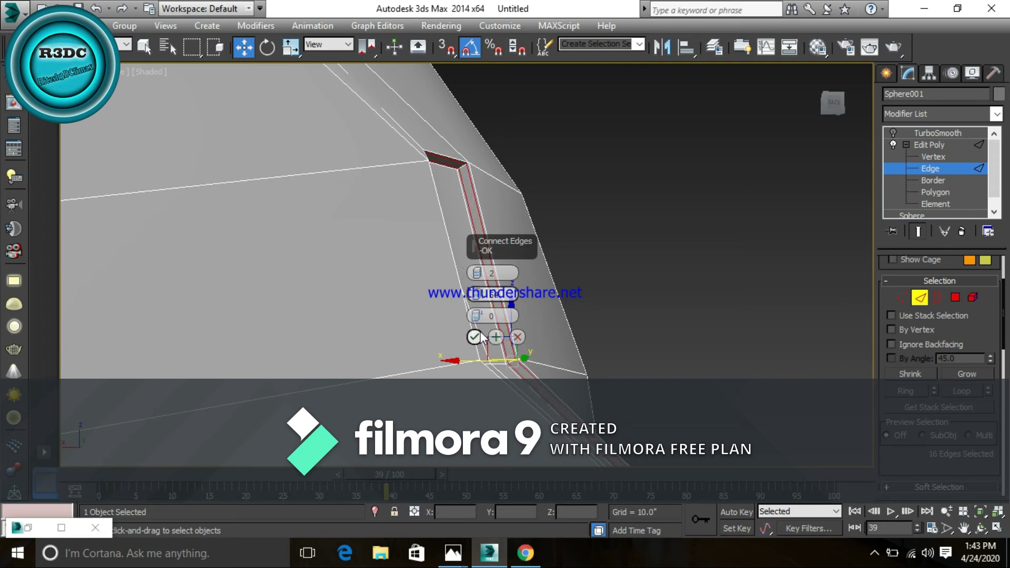
Step: Slide the new support loops toward the vent slot edge, confirm them, and inspect
left_click_drag(479, 320, 478, 299)
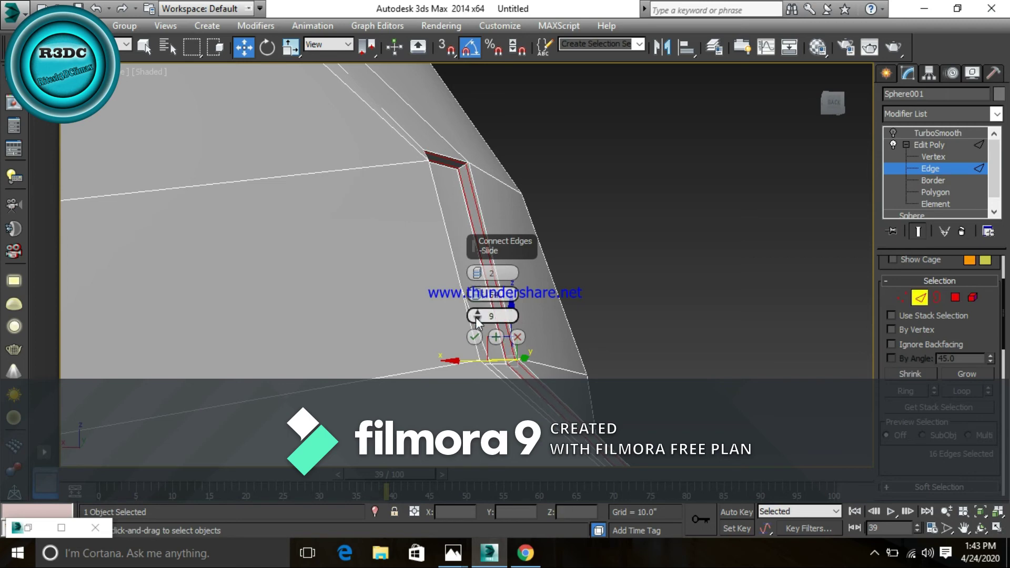
left_click(474, 337)
left_click(646, 268)
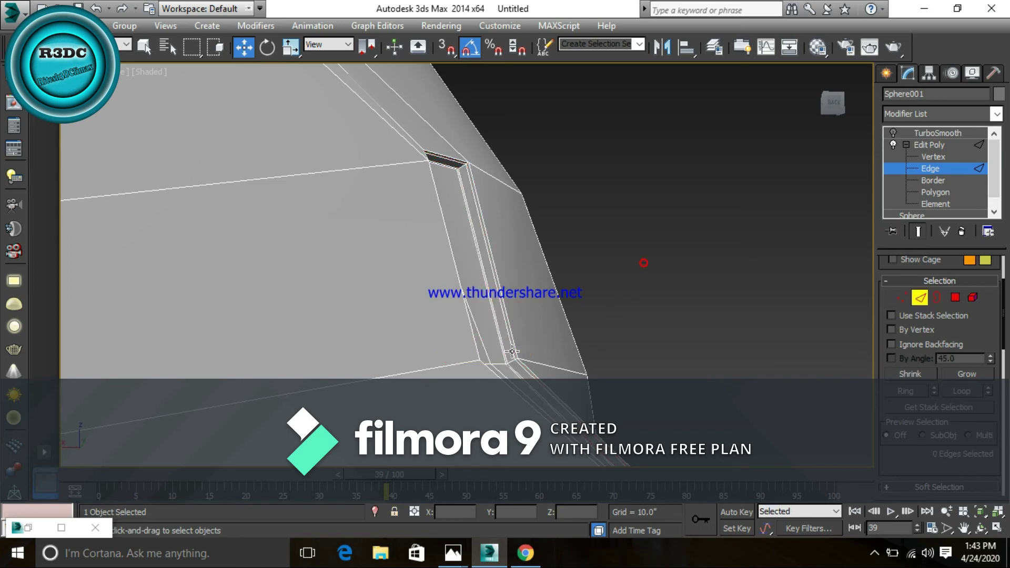
scroll(568, 336, "down", 6)
scroll(490, 405, "down", 5)
mouse_move(452, 390)
middle_mouse_down("alt")
mouse_move(389, 345)
mouse_move(390, 320)
mouse_move(409, 335)
middle_mouse_up("alt")
scroll(381, 313, "up", 3)
scroll(381, 313, "up", 3)
scroll(408, 335, "down", 4)
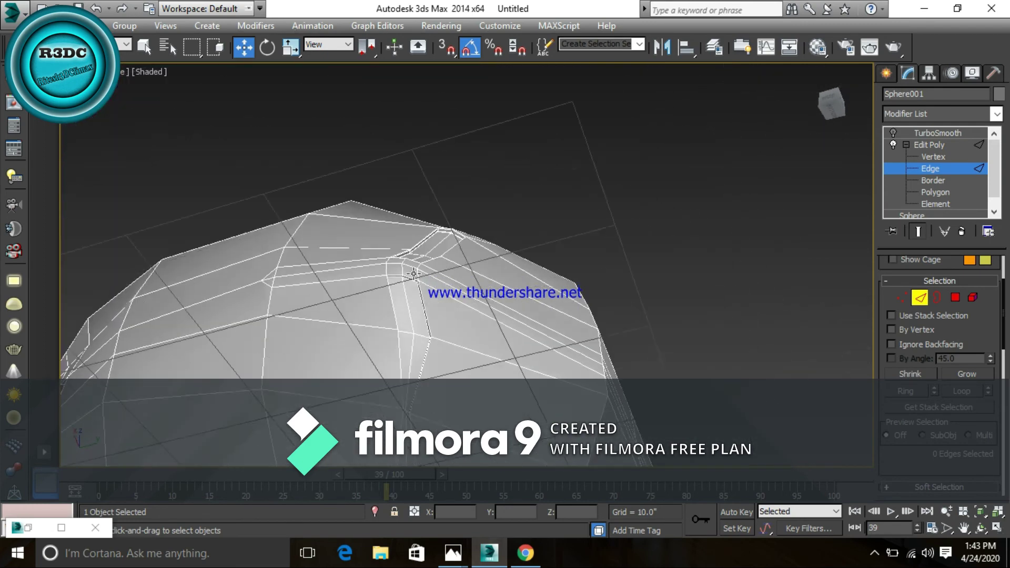
scroll(413, 248, "up", 2)
scroll(414, 248, "up", 4)
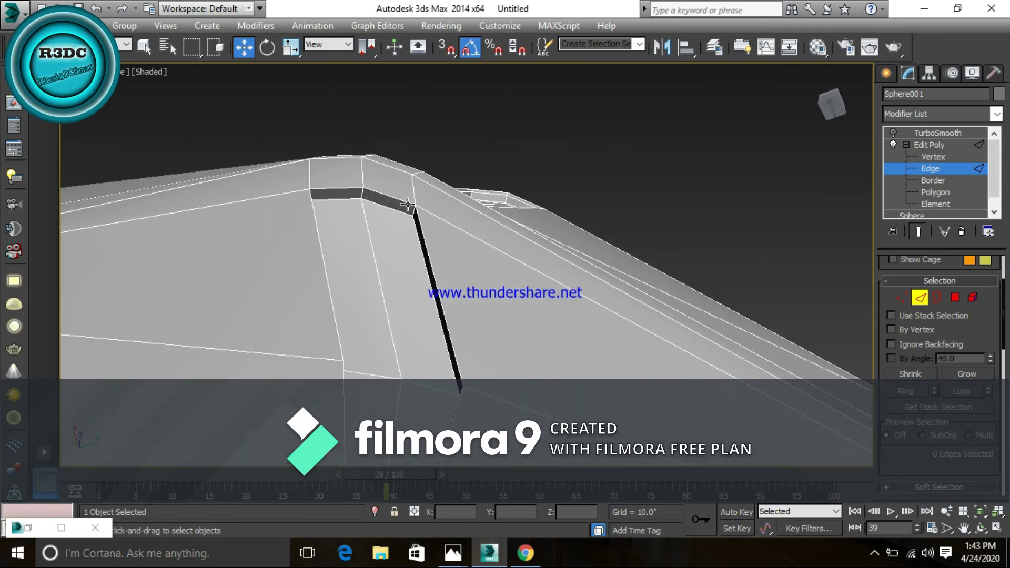
Step: Select an edge beside the vent slot and extend it to its full edge ring
left_click(361, 196)
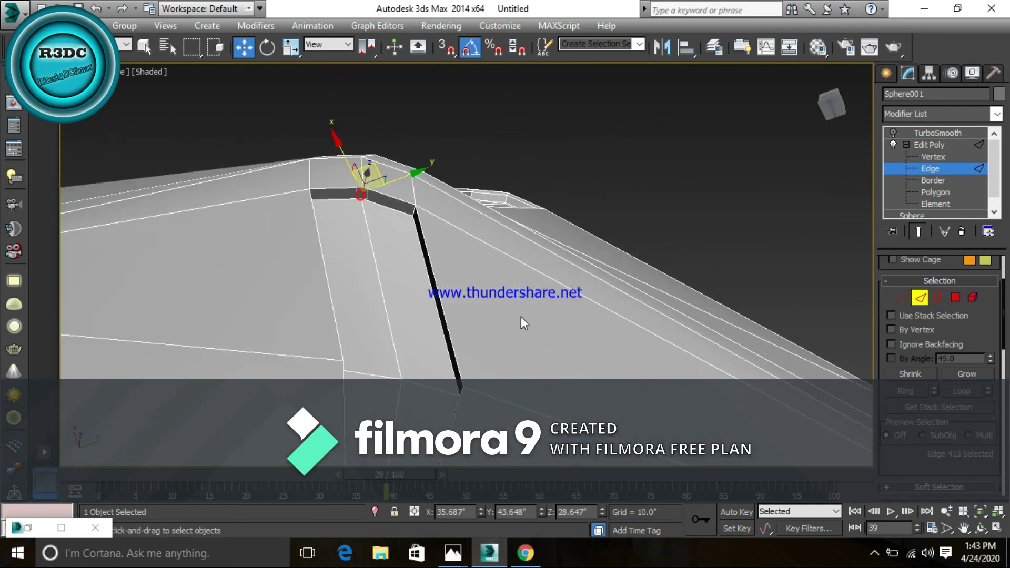
left_click(903, 391)
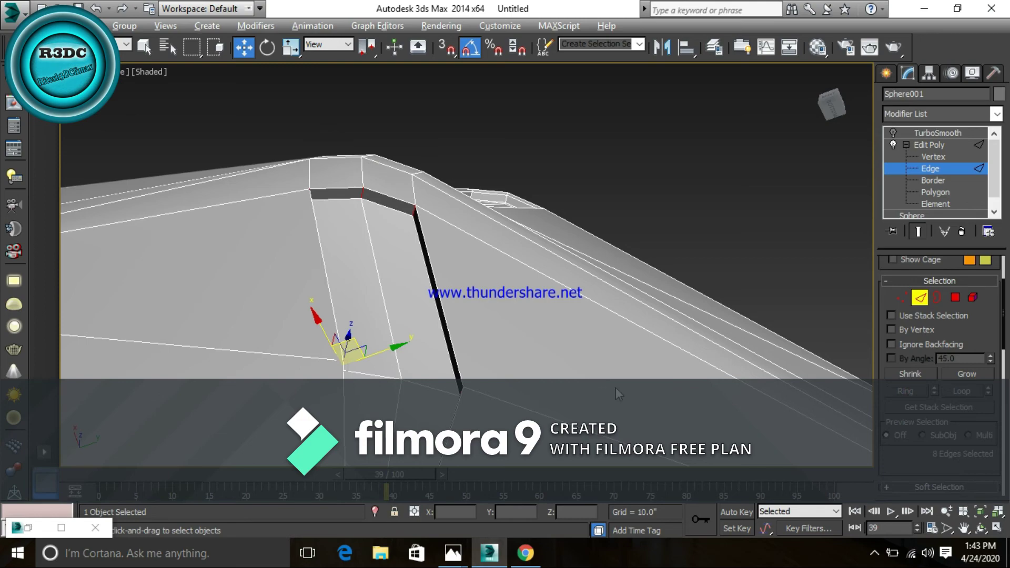
scroll(618, 395, "down", 5)
scroll(618, 394, "down", 5)
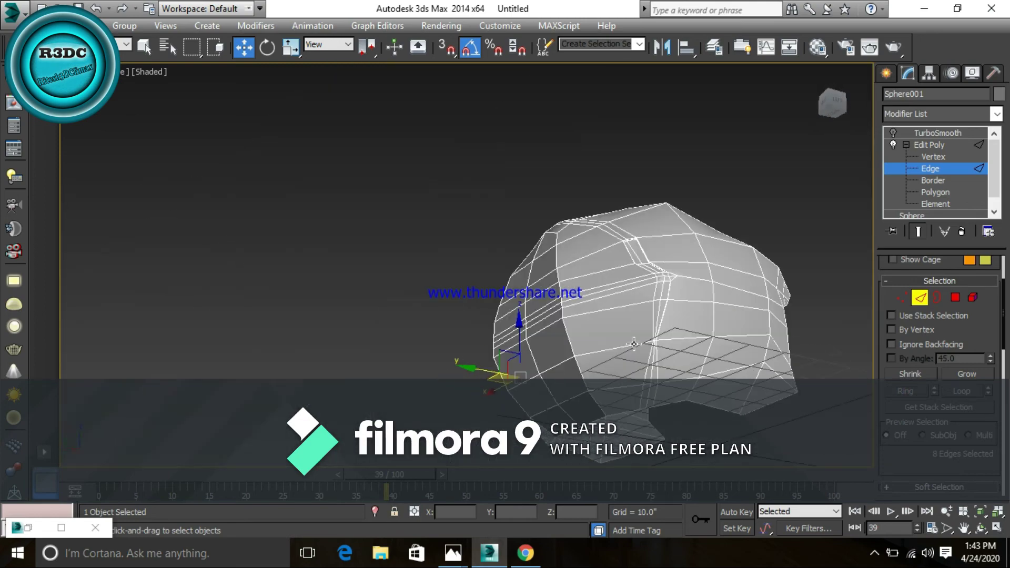
scroll(634, 344, "up", 1)
scroll(640, 353, "up", 4)
scroll(651, 370, "up", 1)
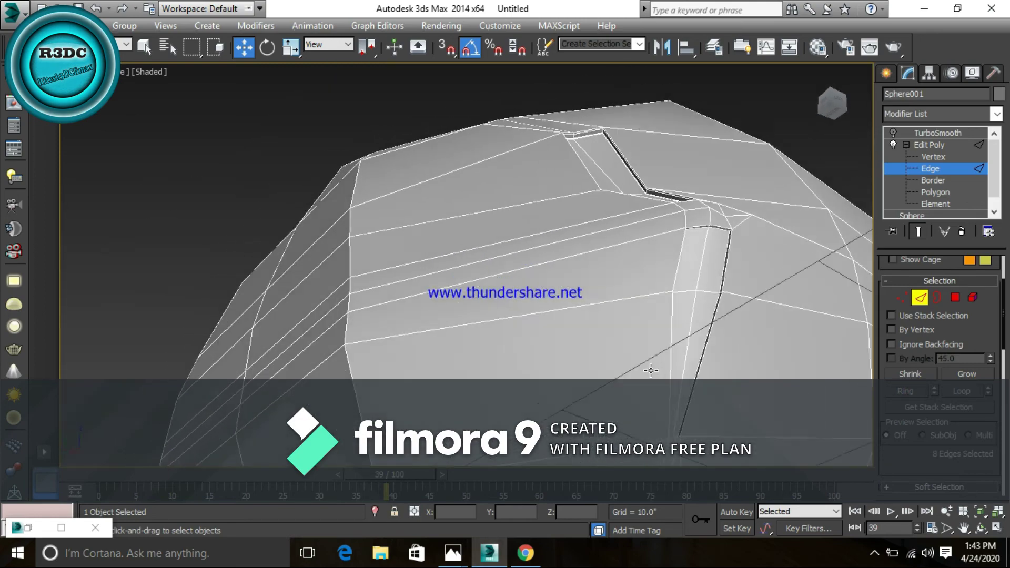
scroll(650, 371, "down", 2)
scroll(704, 244, "down", 2)
scroll(610, 359, "down", 4)
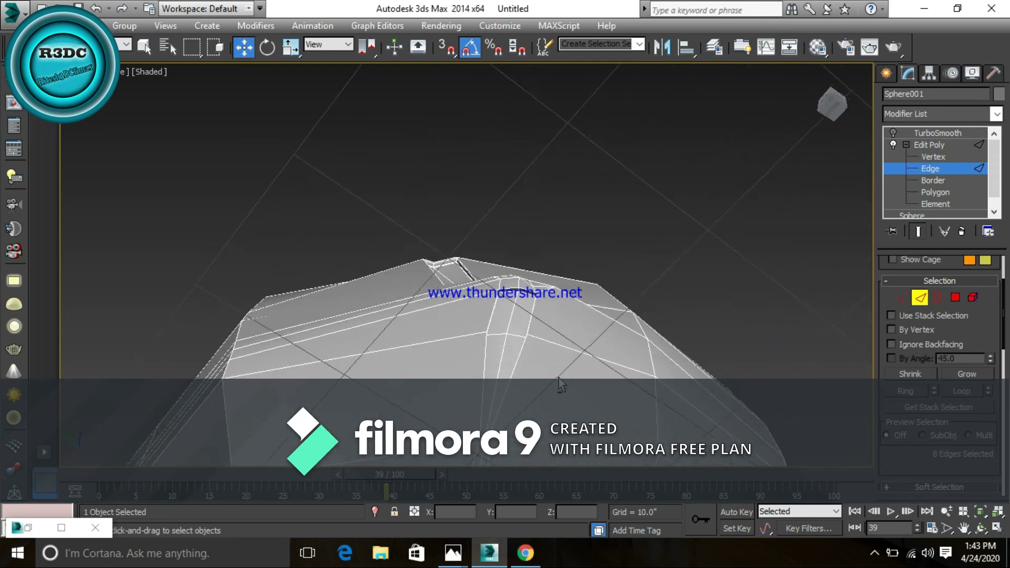
scroll(559, 384, "down", 1)
scroll(552, 373, "down", 2)
scroll(528, 346, "up", 2)
scroll(524, 344, "up", 4)
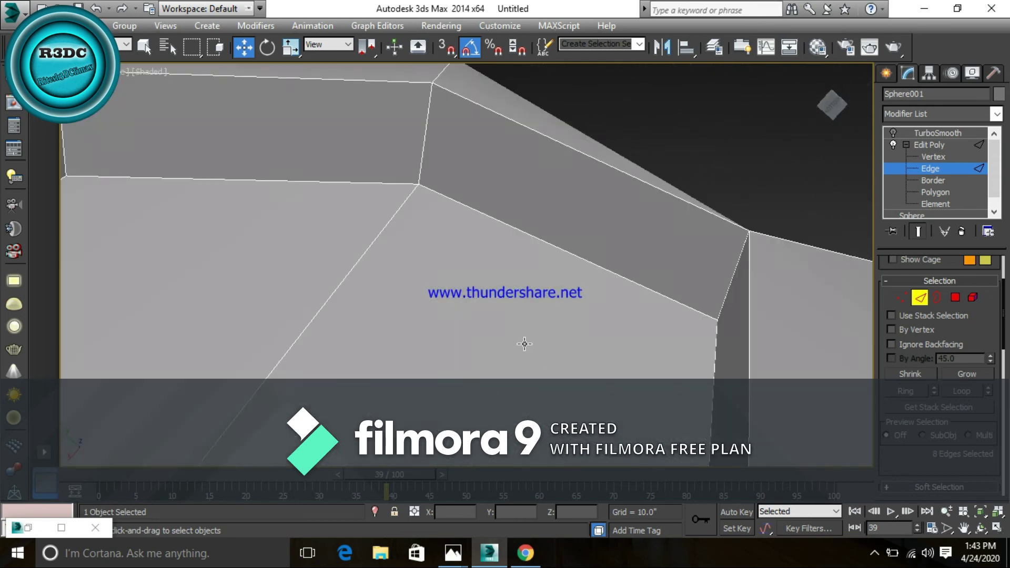
Step: Ring-select another edge beside the slot and Connect it with 2 segments
left_click(427, 137, "ctrl")
left_click(903, 392)
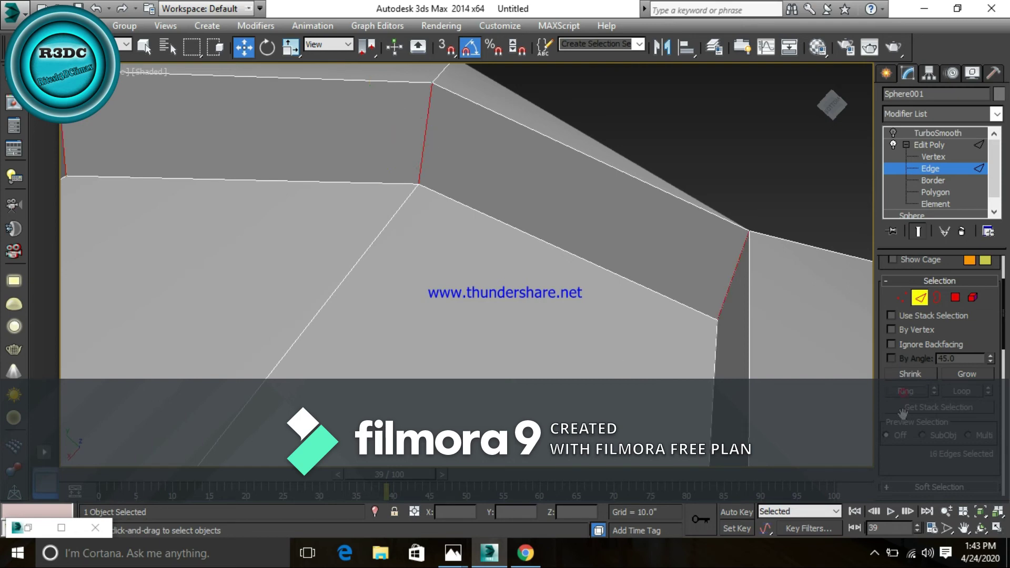
right_click(497, 316)
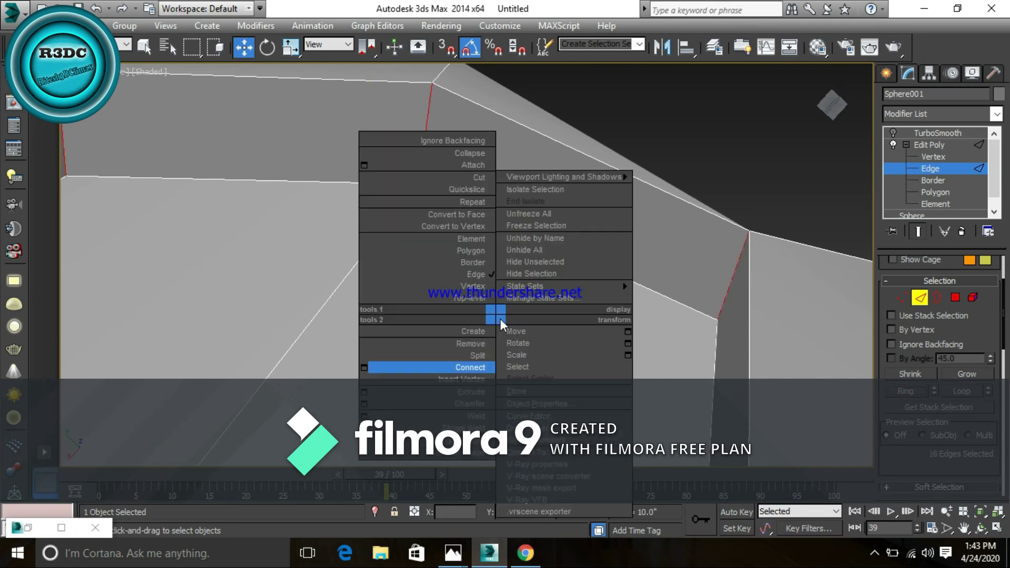
left_click(364, 368)
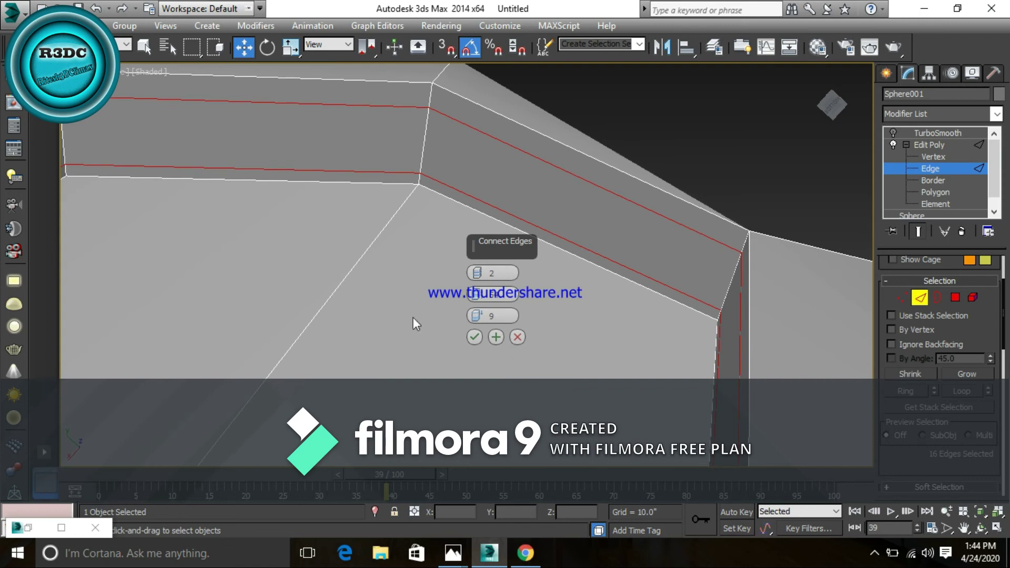
left_click(474, 336)
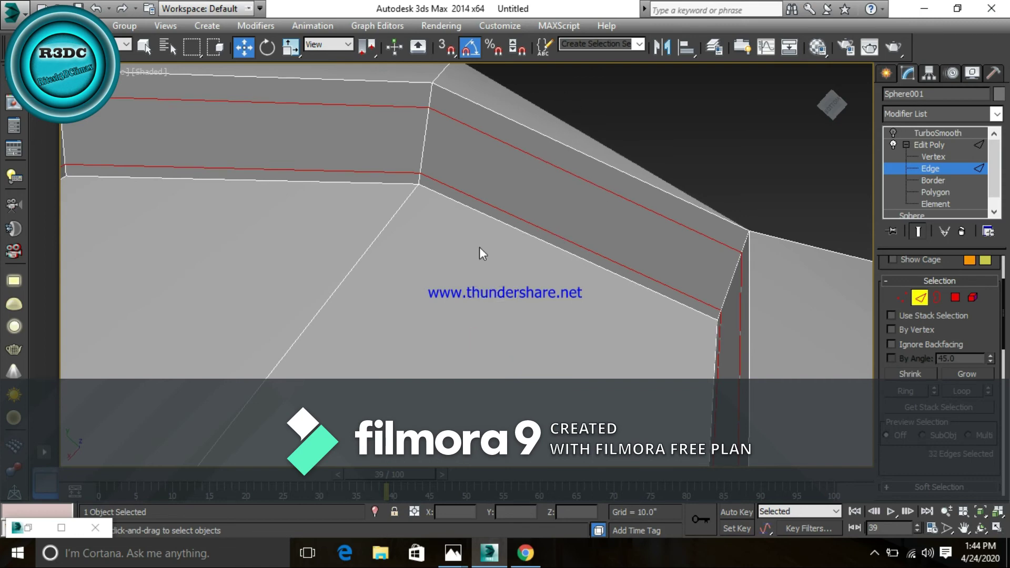
left_click(733, 86)
scroll(699, 128, "down", 5)
mouse_move(699, 128)
middle_mouse_down("alt")
mouse_move(598, 237)
mouse_move(579, 315)
mouse_move(559, 320)
mouse_move(573, 293)
mouse_move(600, 303)
middle_mouse_up("alt")
scroll(515, 302, "down", 3)
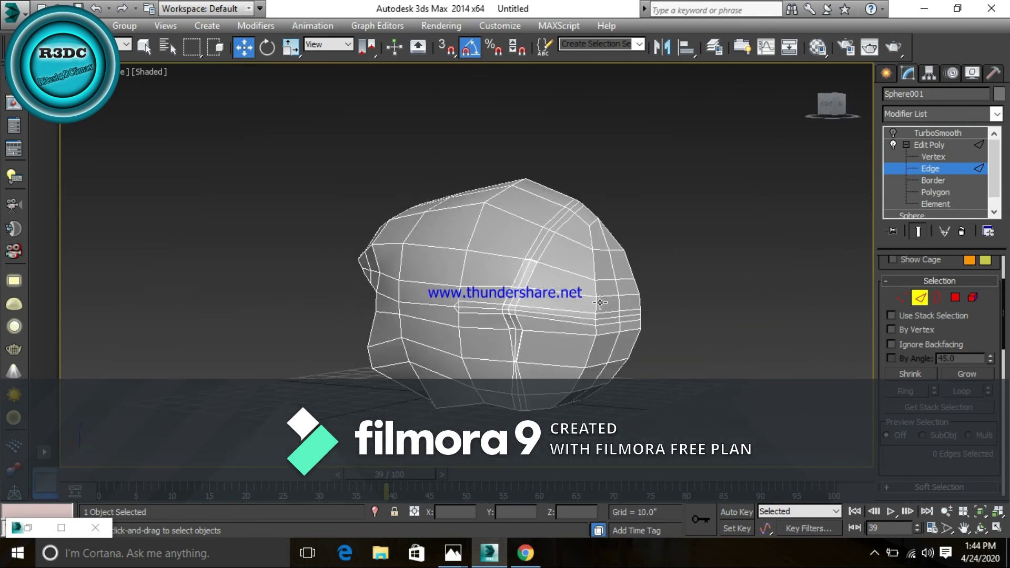
Step: Exit Edge mode and enable TurboSmooth in the stack to view the smoothed shell
left_click(922, 299)
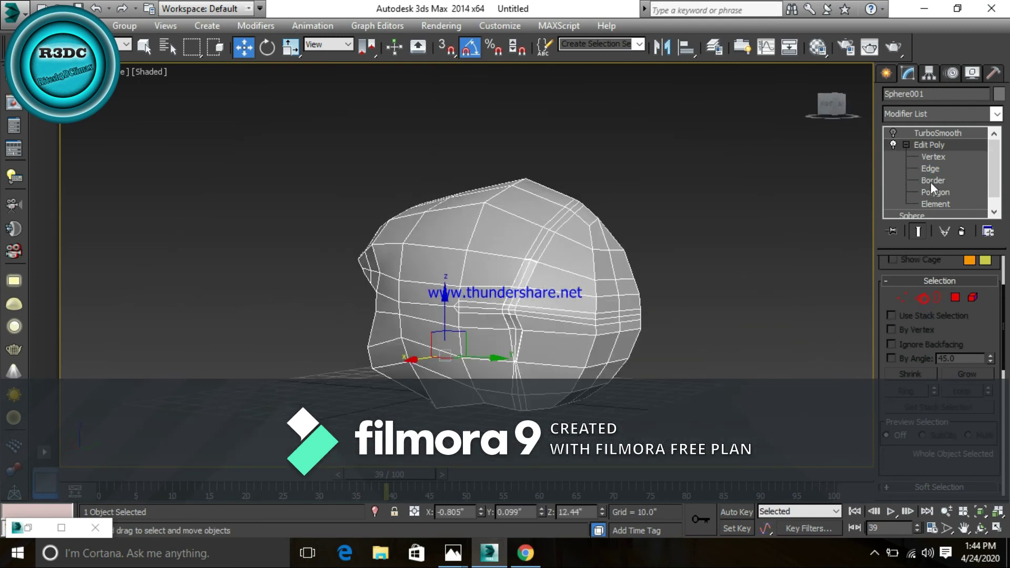
left_click(925, 131)
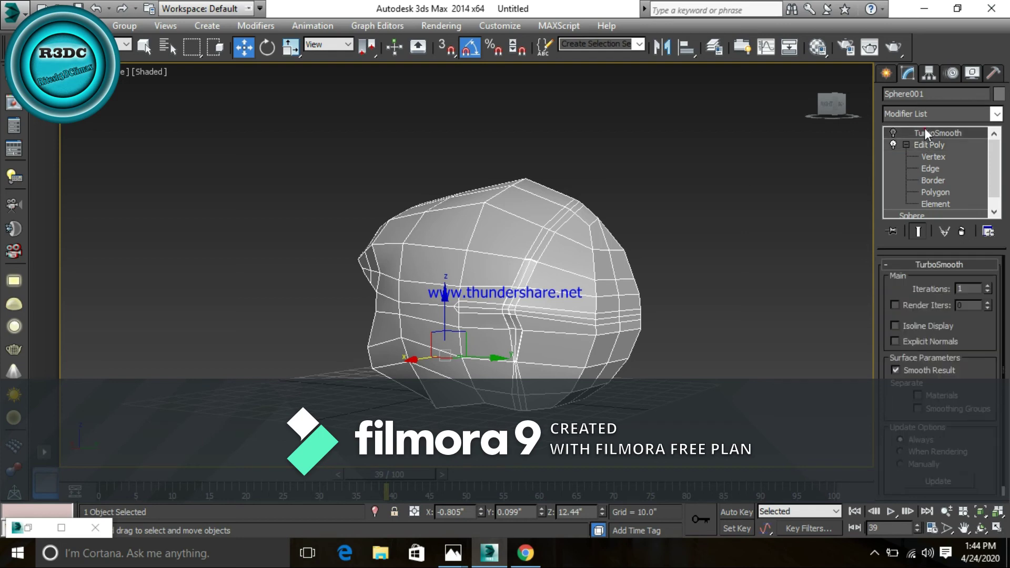
left_click(894, 131)
left_click(738, 222)
mouse_move(739, 222)
middle_mouse_down("alt")
mouse_move(691, 286)
mouse_move(480, 301)
middle_mouse_up("alt")
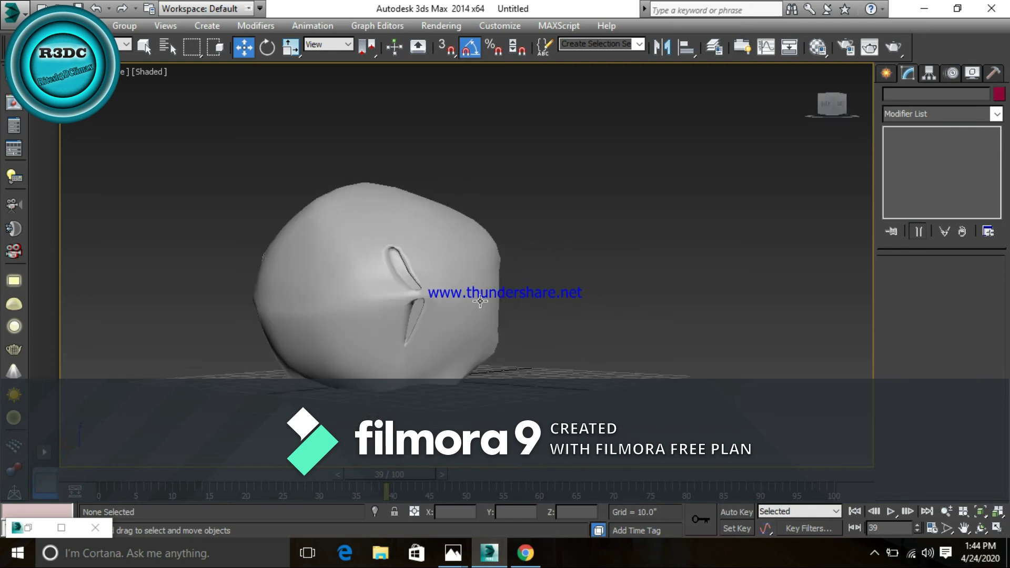
scroll(404, 307, "up", 2)
scroll(403, 308, "up", 3)
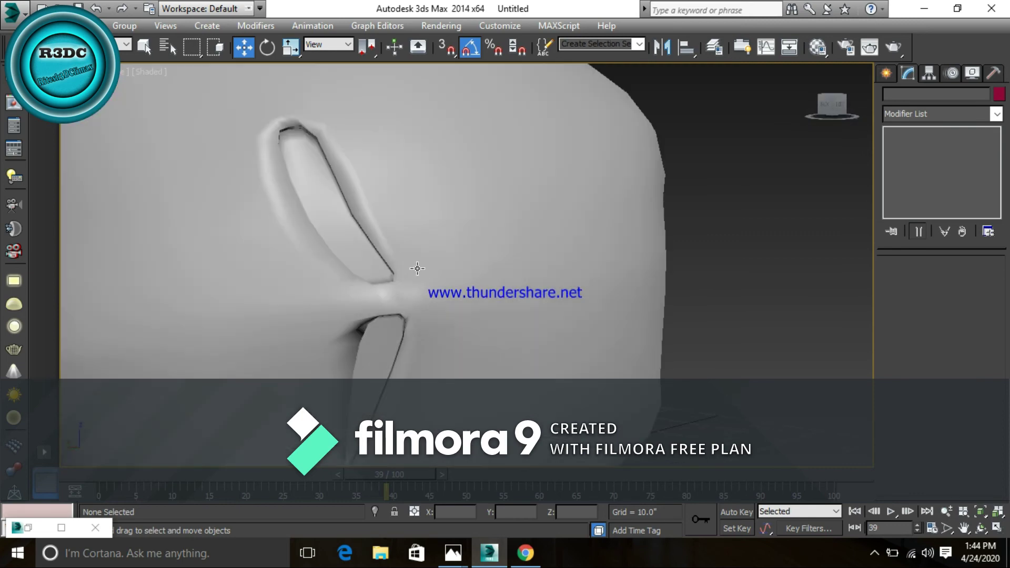
scroll(428, 270, "down", 5)
middle_click_drag(428, 271, 578, 314, "alt")
Step: Compare the smoothed vent slots against the helmet reference photo
key("alt+Tab")
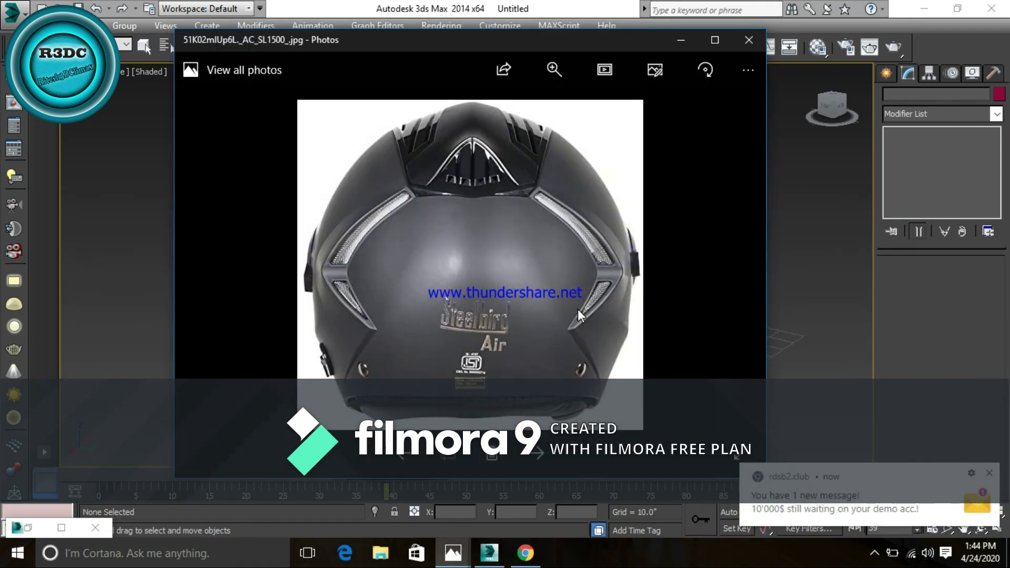
key("alt+Tab")
middle_click_drag(588, 327, 602, 299)
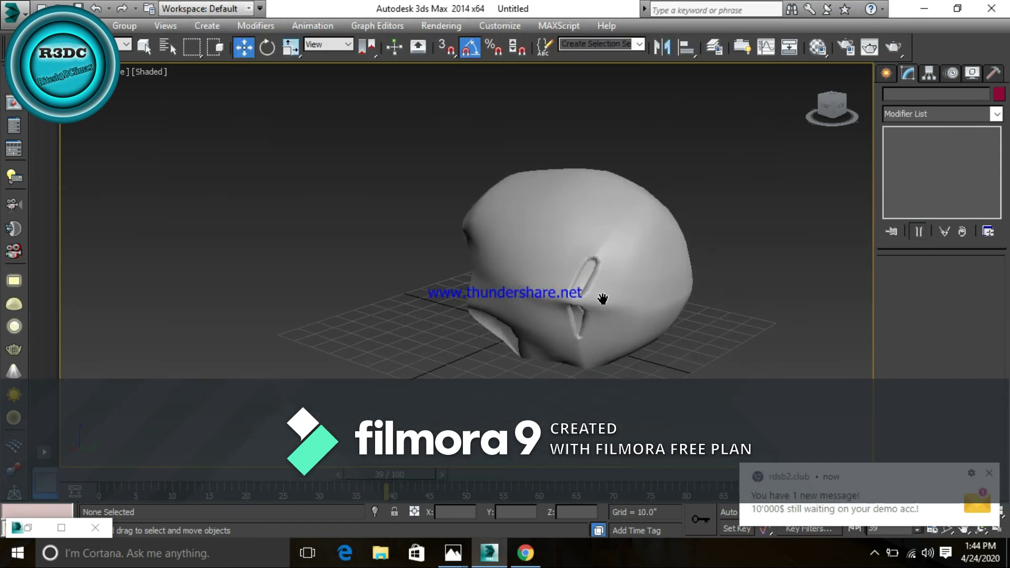
scroll(602, 299, "up", 3)
key("alt+w")
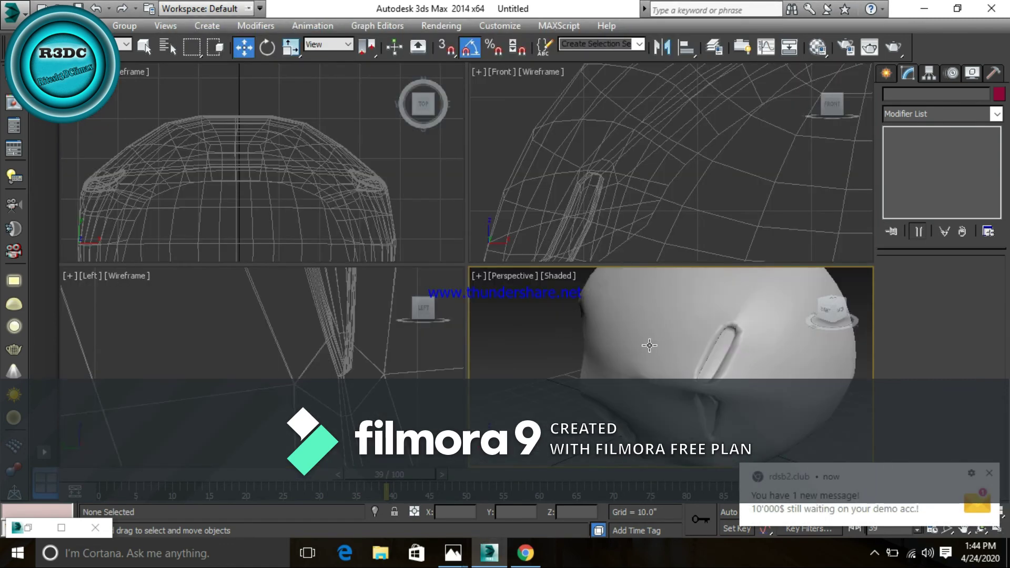
left_click(665, 354)
key("alt+w")
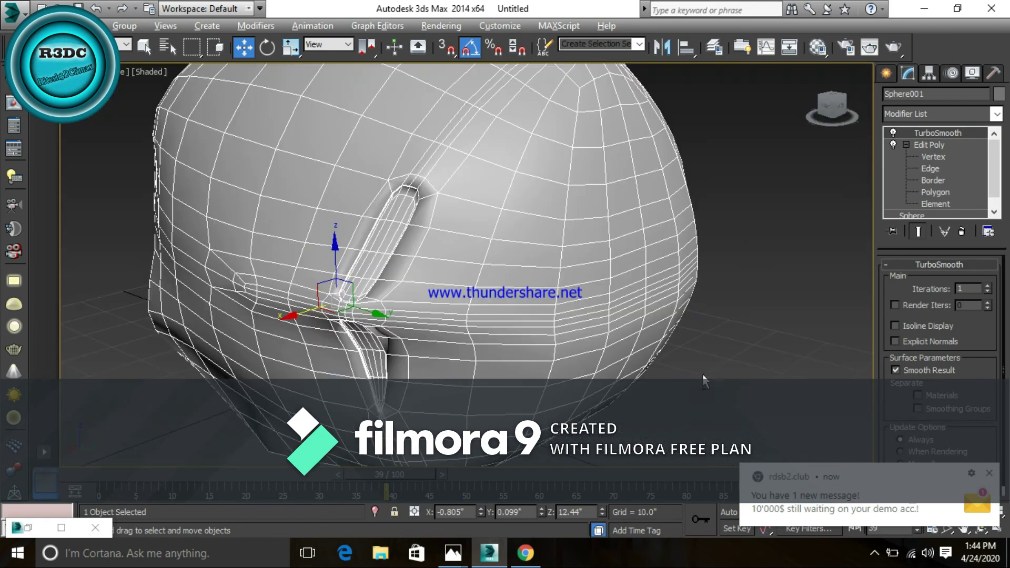
middle_click_drag(705, 381, 608, 274, "alt")
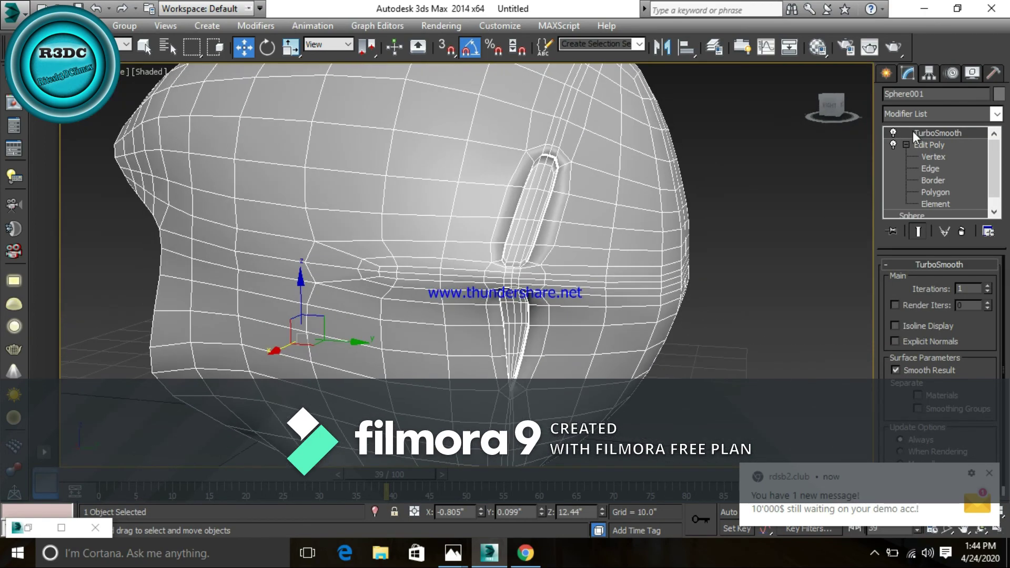
left_click(893, 132)
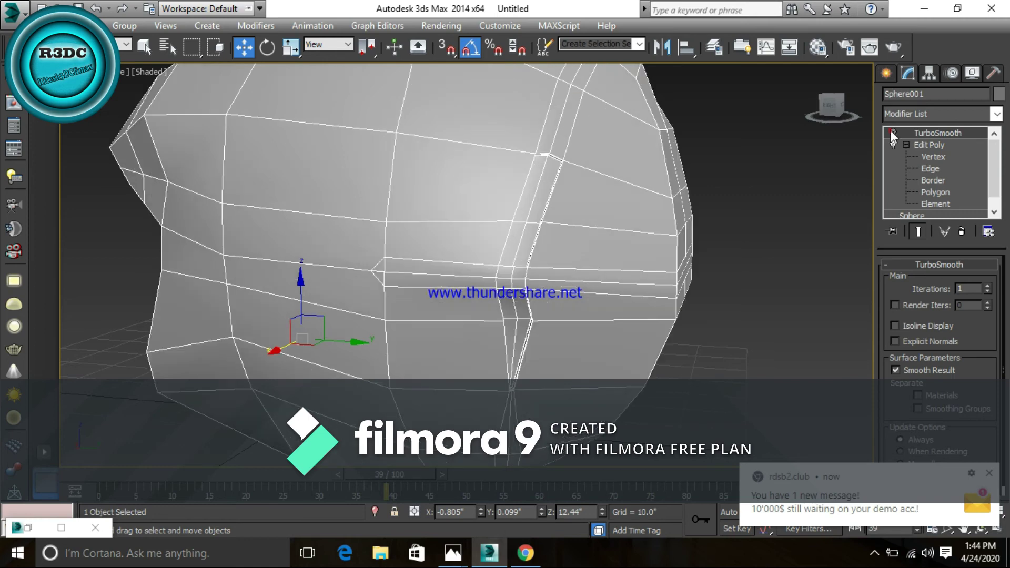
mouse_move(630, 193)
middle_mouse_down("alt")
mouse_move(598, 156)
mouse_move(597, 165)
middle_mouse_up("alt")
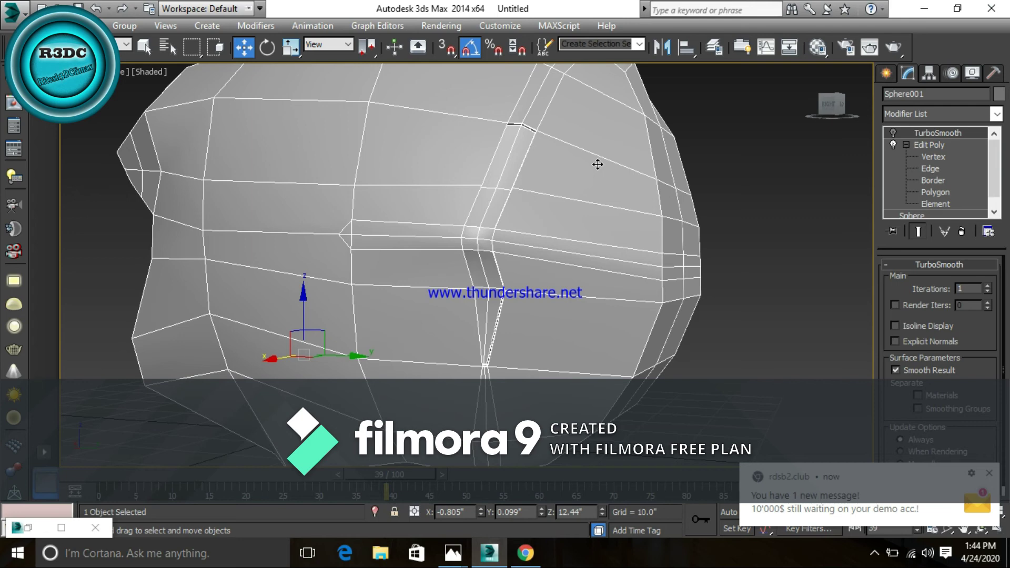
middle_click_drag(559, 288, 570, 309, "alt")
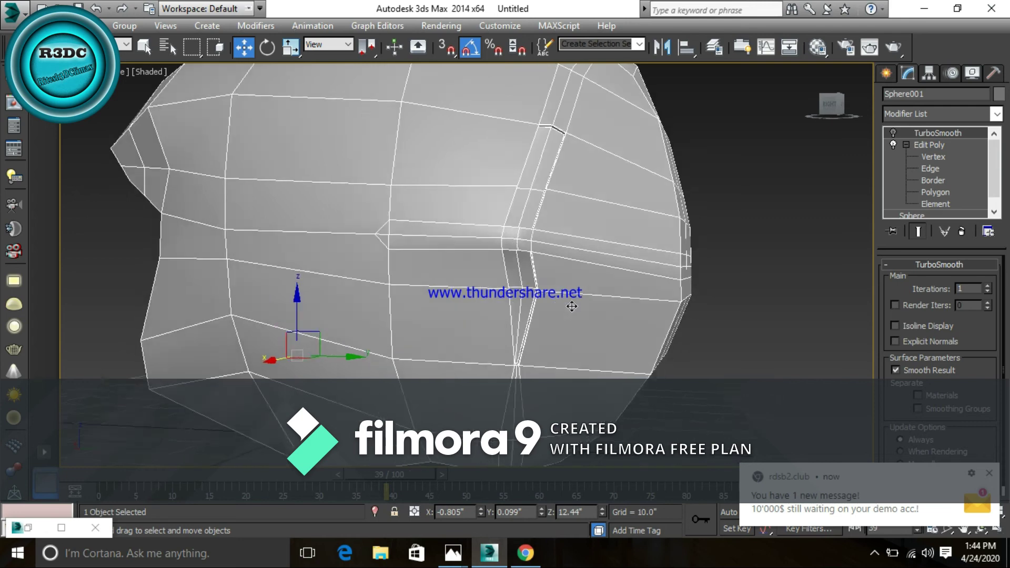
scroll(571, 309, "up", 2)
scroll(584, 316, "up", 2)
scroll(597, 300, "up", 2)
scroll(600, 284, "down", 3)
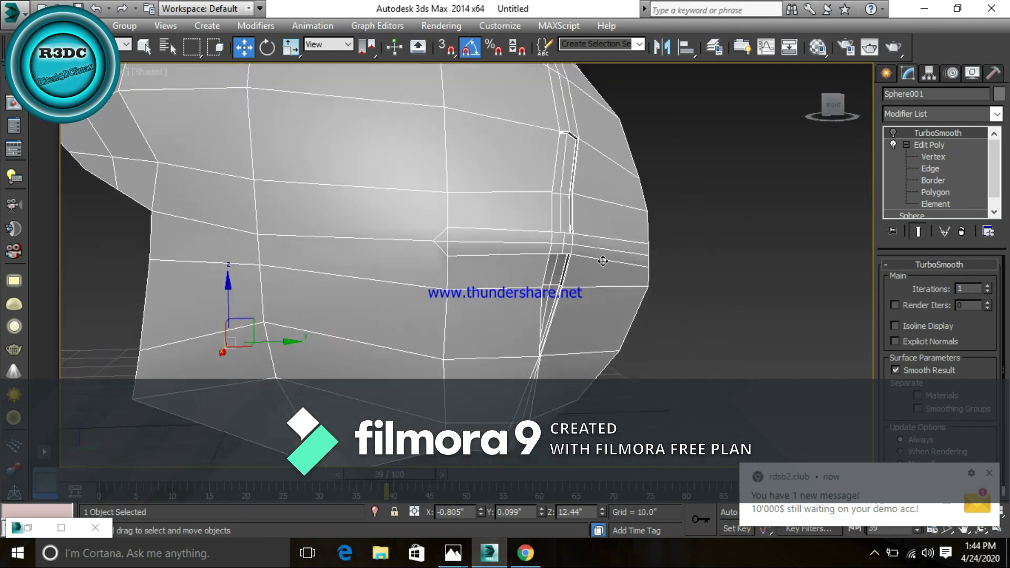
scroll(642, 243, "down", 1)
scroll(616, 311, "down", 1)
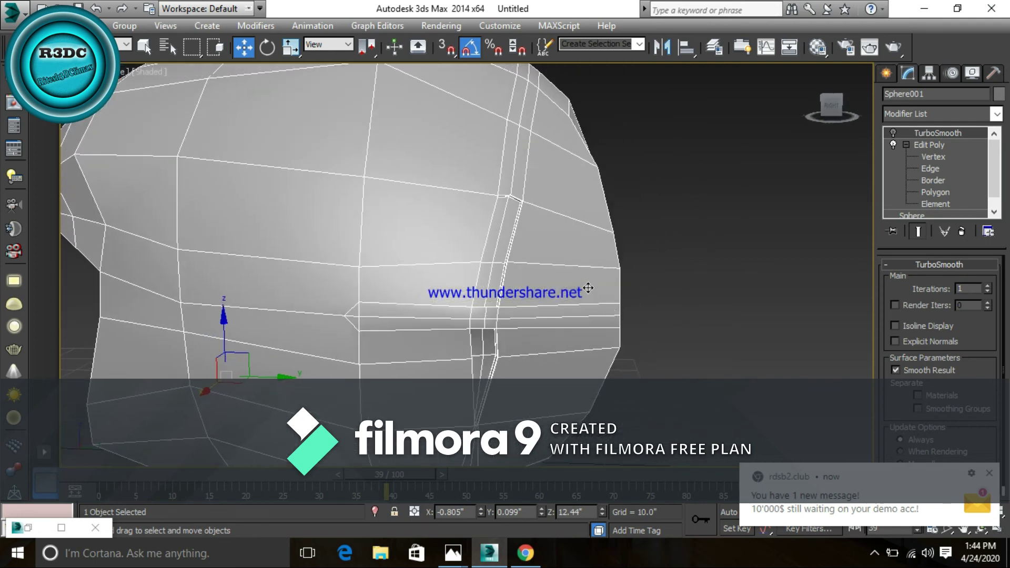
scroll(586, 318, "up", 1)
scroll(568, 316, "up", 2)
scroll(525, 230, "up", 1)
scroll(507, 191, "up", 1)
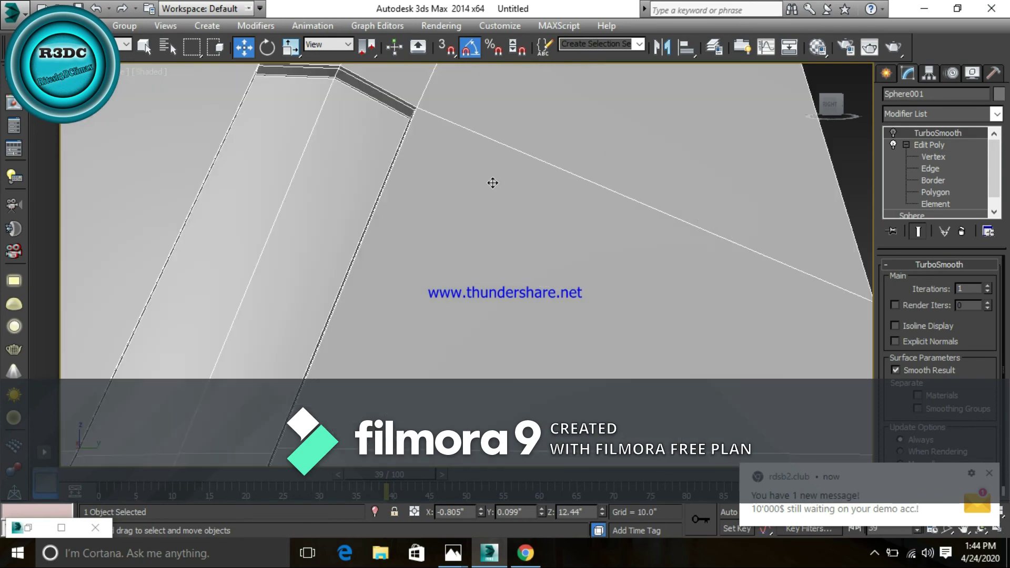
mouse_move(492, 183)
middle_mouse_down()
mouse_move(477, 276)
mouse_move(531, 361)
mouse_move(527, 311)
mouse_move(471, 245)
middle_mouse_up()
scroll(510, 280, "up", 2)
scroll(547, 342, "down", 5)
scroll(446, 238, "up", 2)
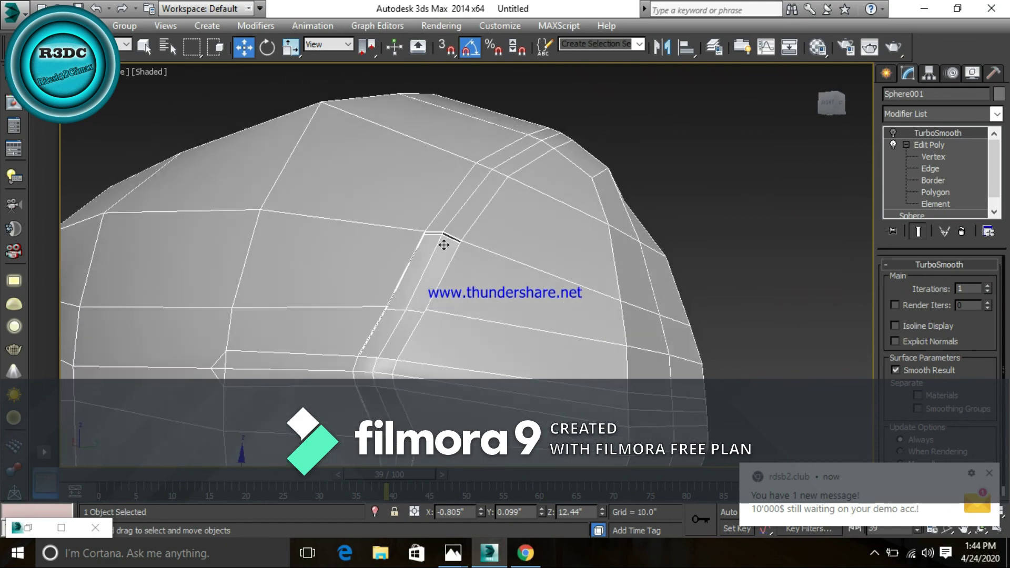
scroll(428, 239, "up", 3)
scroll(428, 244, "up", 3)
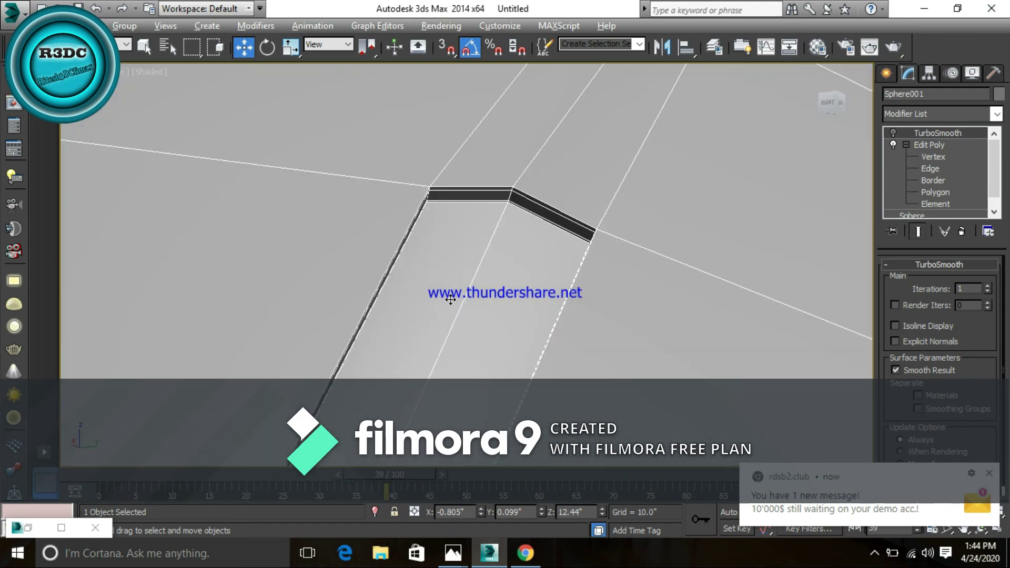
mouse_move(450, 300)
middle_mouse_down("alt")
mouse_move(565, 370)
mouse_move(536, 368)
mouse_move(540, 380)
middle_mouse_up("alt")
scroll(566, 371, "down", 5)
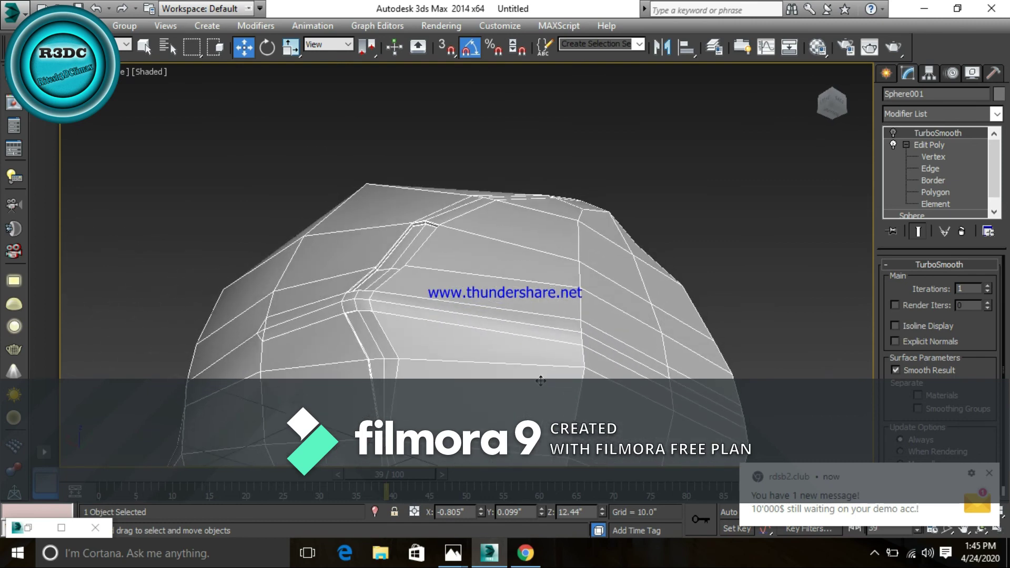
scroll(460, 343, "up", 1)
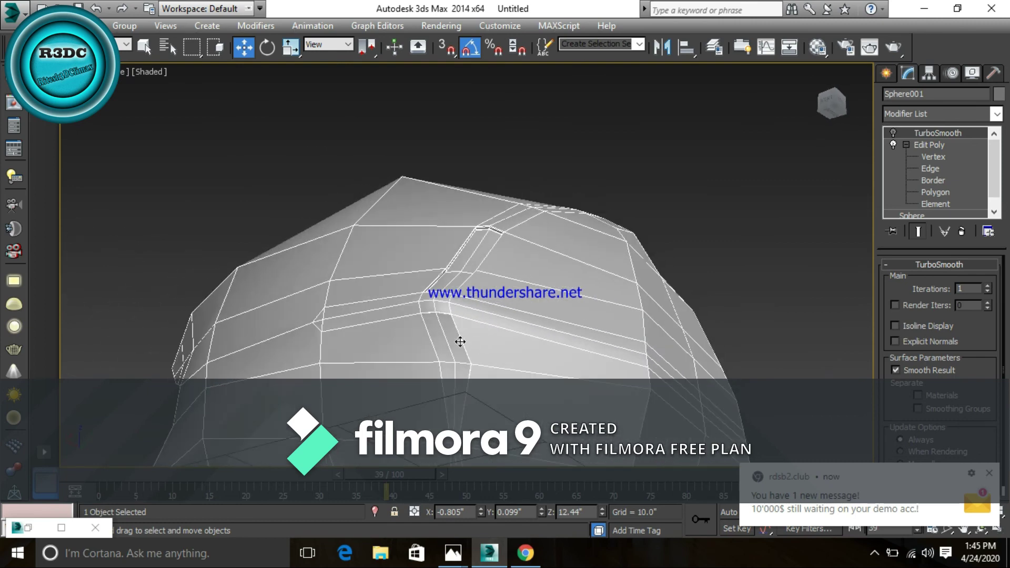
scroll(450, 322, "up", 2)
scroll(446, 304, "up", 2)
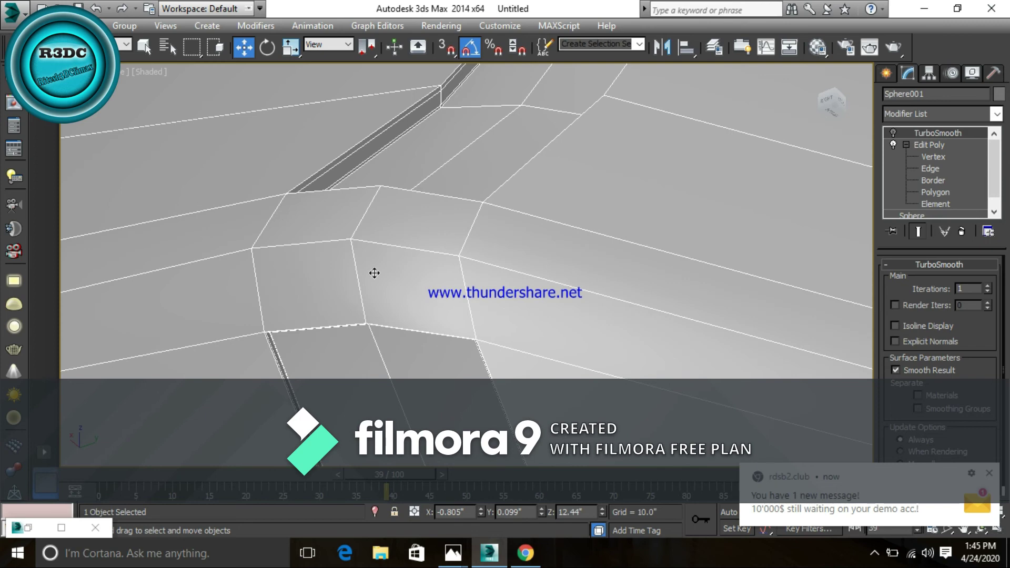
scroll(422, 273, "down", 1)
mouse_move(422, 279)
middle_mouse_down("alt")
mouse_move(365, 377)
mouse_move(353, 336)
middle_mouse_up("alt")
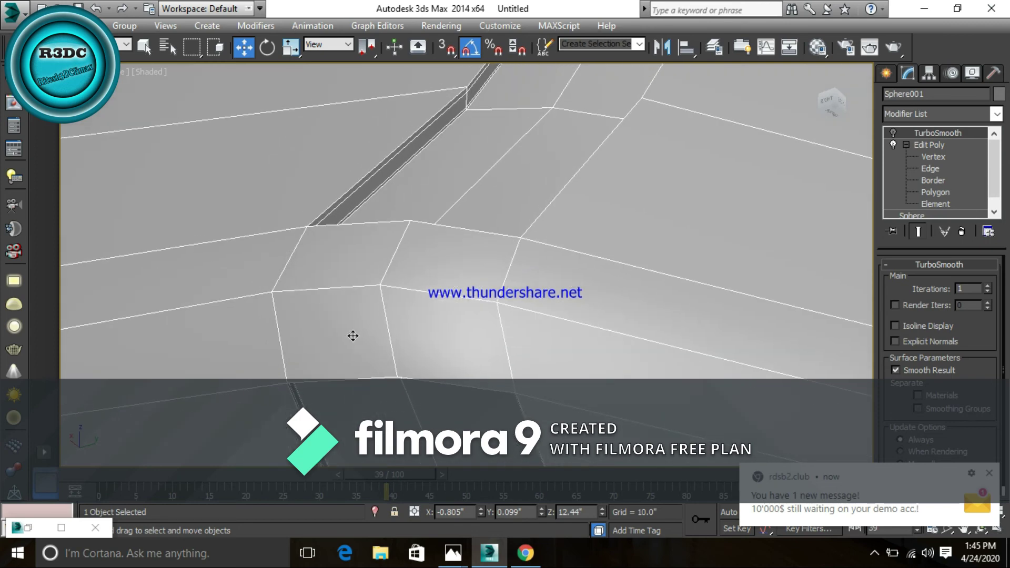
Step: At Polygon level, select the first four faces at the slot's lower end
left_click(324, 268)
left_click(930, 191)
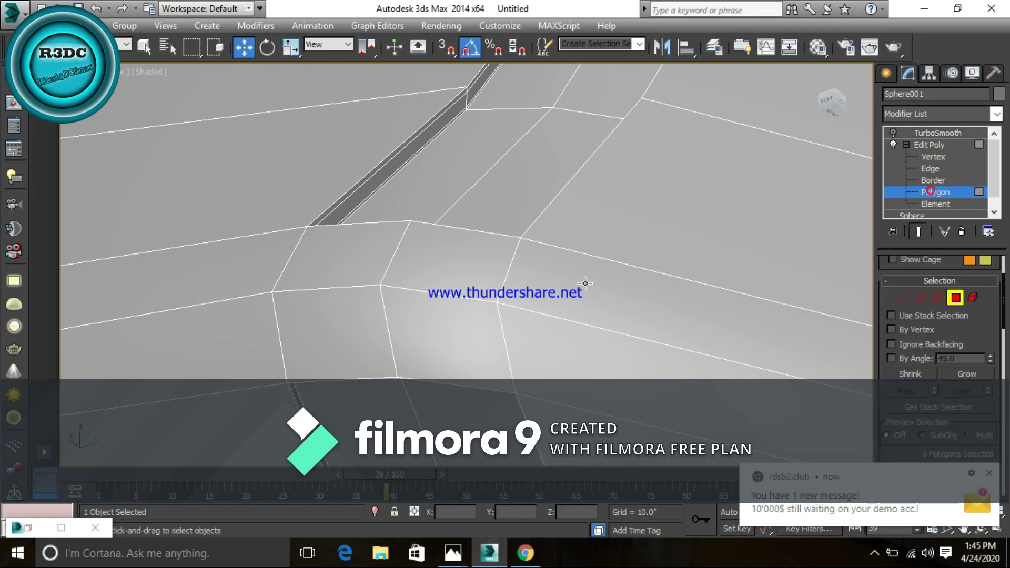
left_click(359, 266)
left_click(435, 273, "ctrl")
left_click(434, 343, "ctrl")
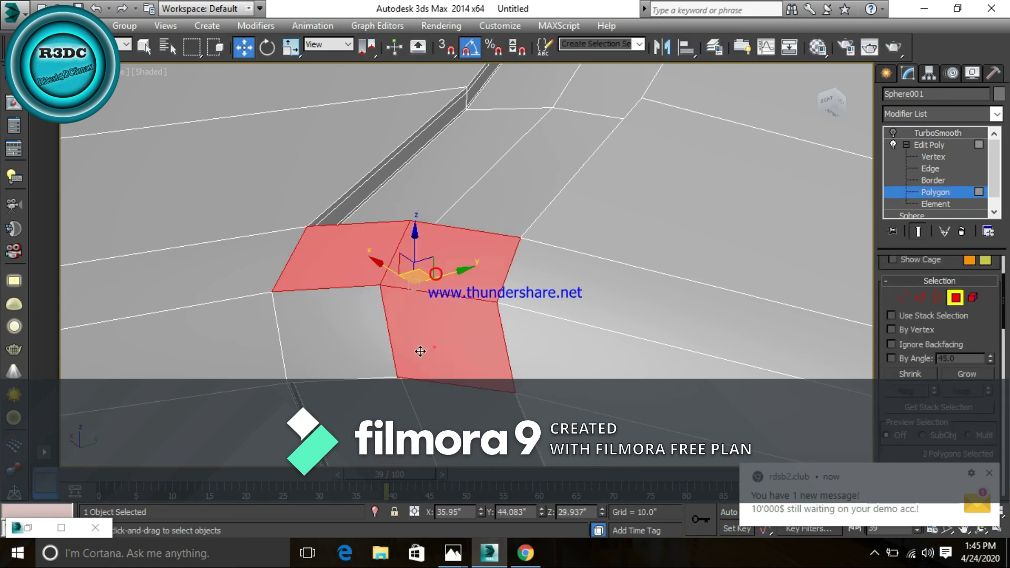
left_click(354, 335, "ctrl")
middle_click_drag(353, 334, 572, 346, "alt")
scroll(435, 332, "down", 5)
scroll(572, 346, "up", 4)
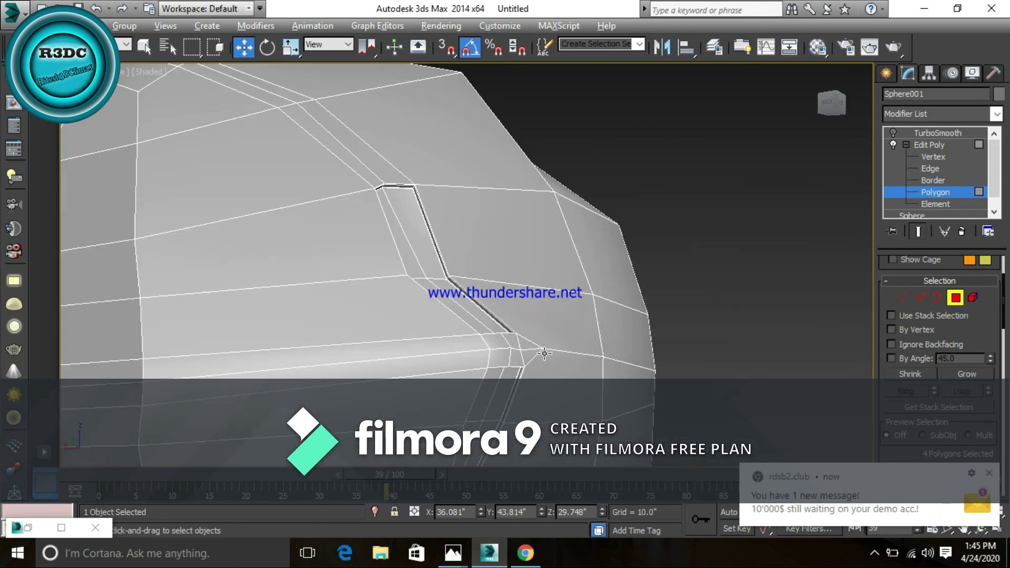
Step: Check the reference photo and add four more faces, making eight selected
key("alt+Tab")
key("alt+Tab")
left_click(540, 349)
left_click(511, 342, "ctrl")
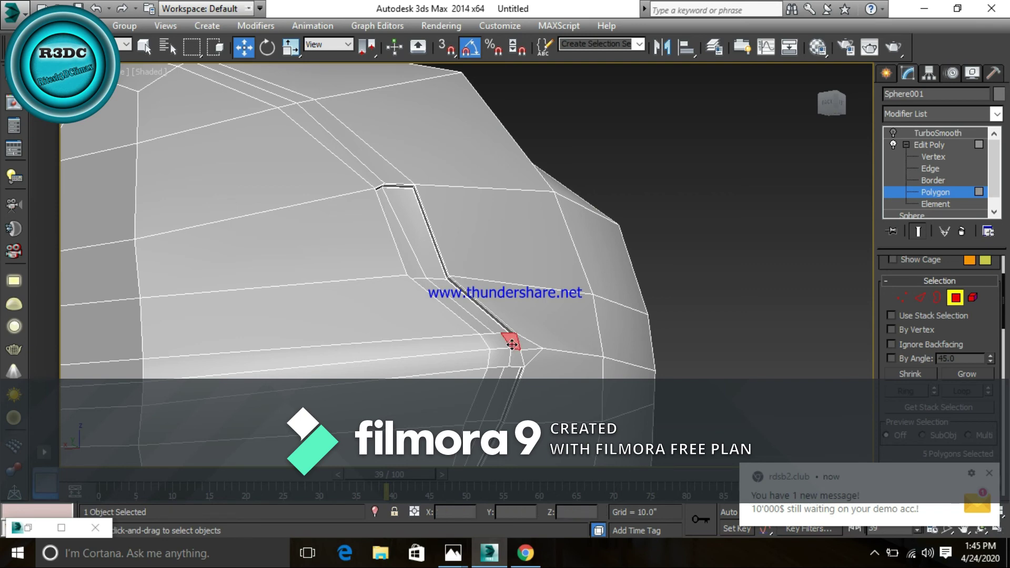
left_click(498, 358, "ctrl")
left_click(517, 363, "ctrl")
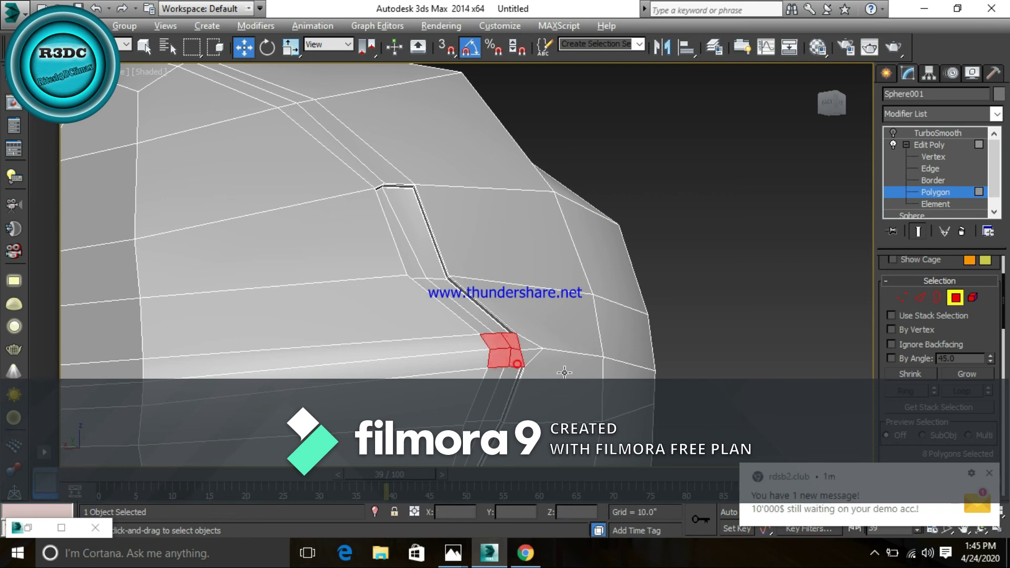
middle_click_drag(517, 363, 531, 386, "alt")
Step: Return from the reference photo to the helmet and orbit around the whole model
key("alt+Tab")
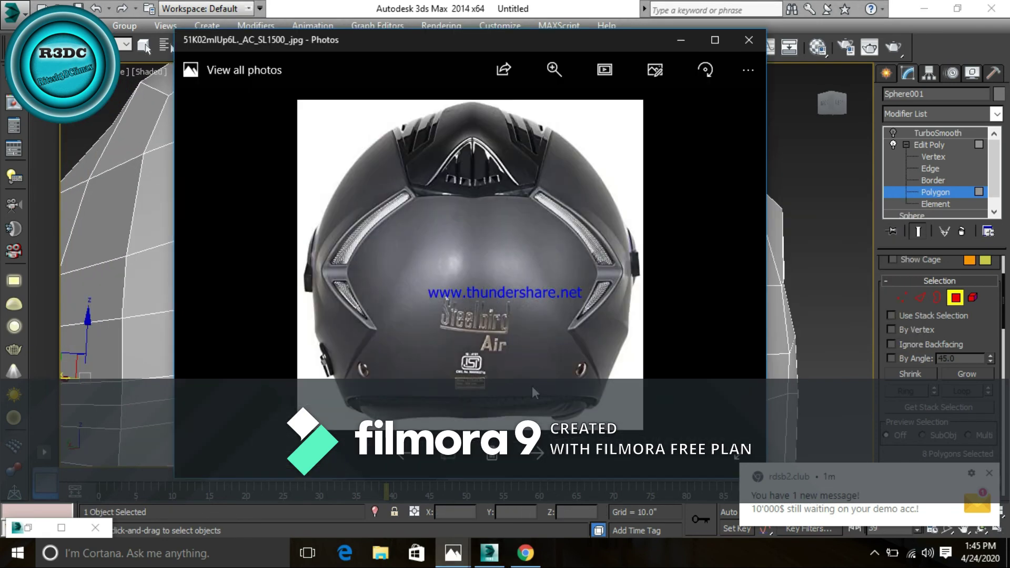
key("alt+Tab")
scroll(498, 379, "down", 3)
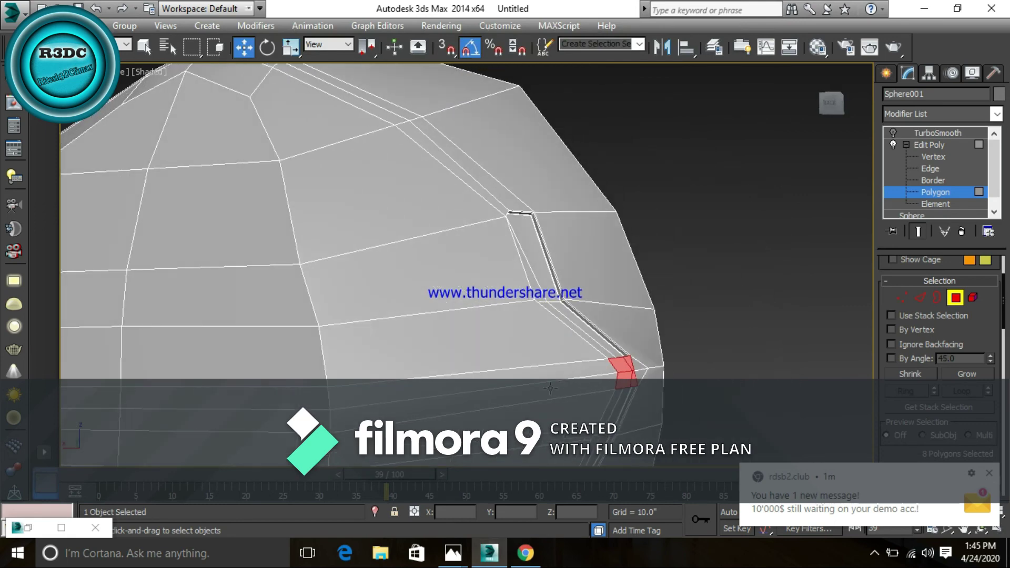
scroll(497, 380, "down", 8)
middle_click_drag(498, 380, 422, 410, "alt")
scroll(417, 323, "up", 10)
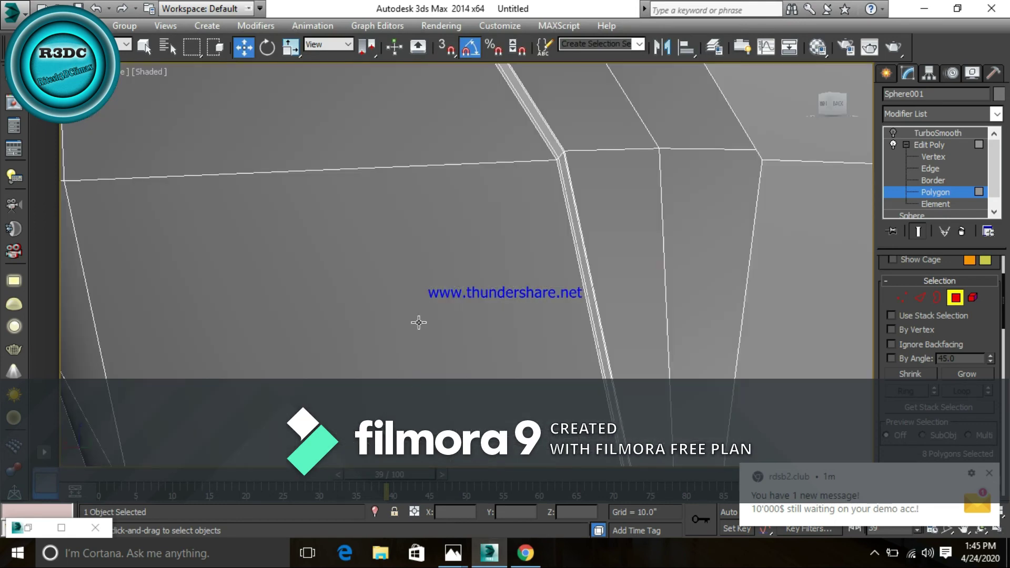
scroll(418, 323, "down", 2)
scroll(417, 322, "up", 1)
Step: Zoom and pan to frame a close-up of the eight selected groove-end polygons
middle_click_drag(417, 322, 467, 244, "alt")
scroll(615, 292, "down", 2)
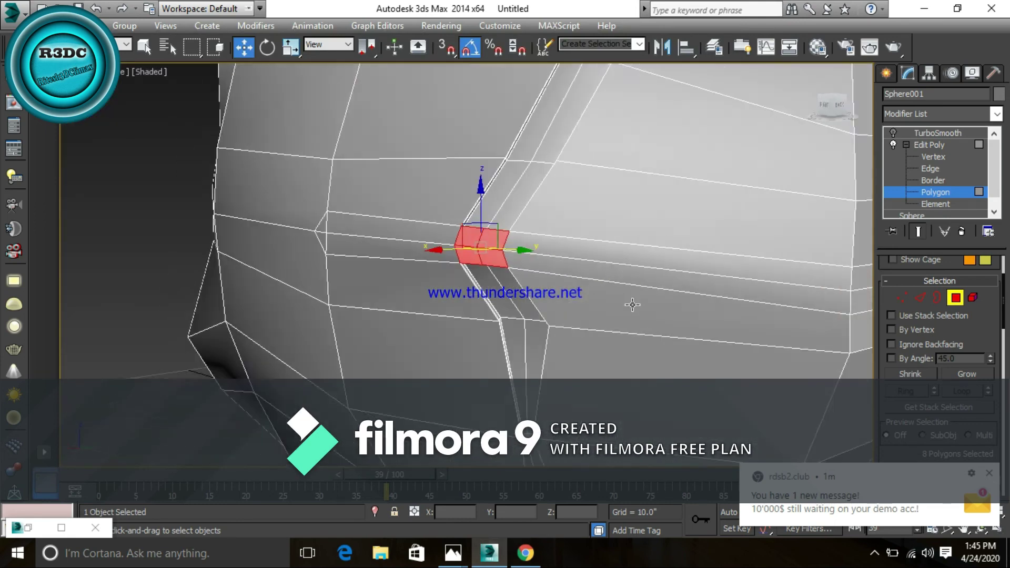
scroll(614, 292, "down", 2)
scroll(517, 271, "down", 3)
mouse_move(603, 293)
middle_mouse_down()
mouse_move(589, 307)
mouse_move(602, 296)
middle_mouse_up()
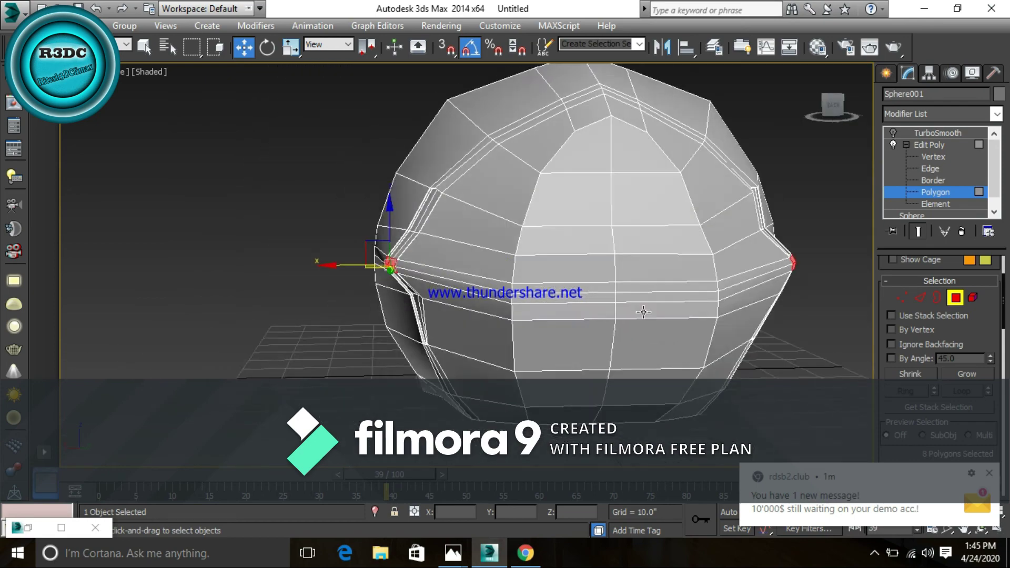
scroll(758, 294, "up", 3)
scroll(758, 293, "up", 5)
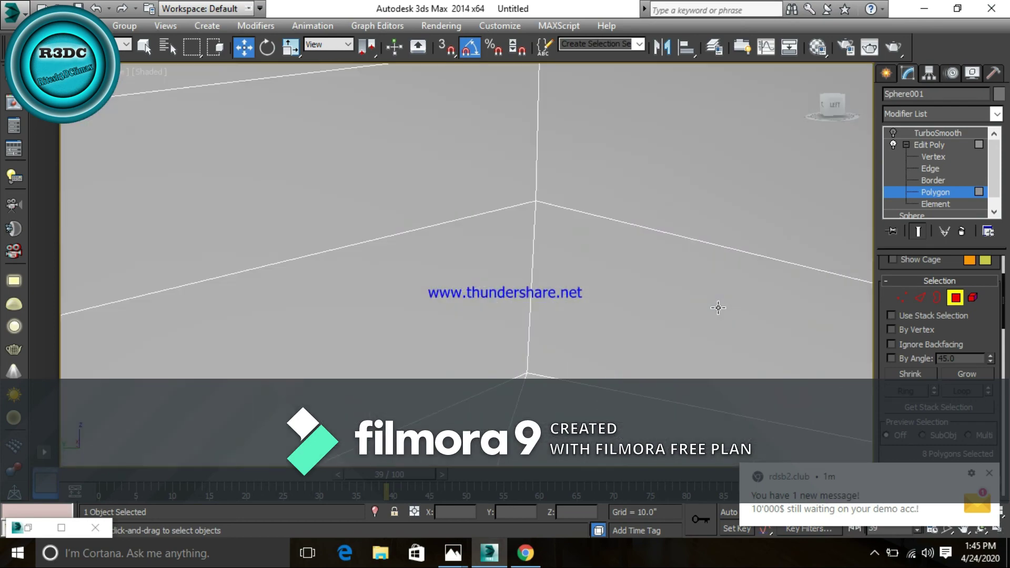
scroll(643, 288, "down", 2)
scroll(642, 289, "up", 3)
middle_click_drag(535, 270, 640, 287)
scroll(712, 293, "down", 3)
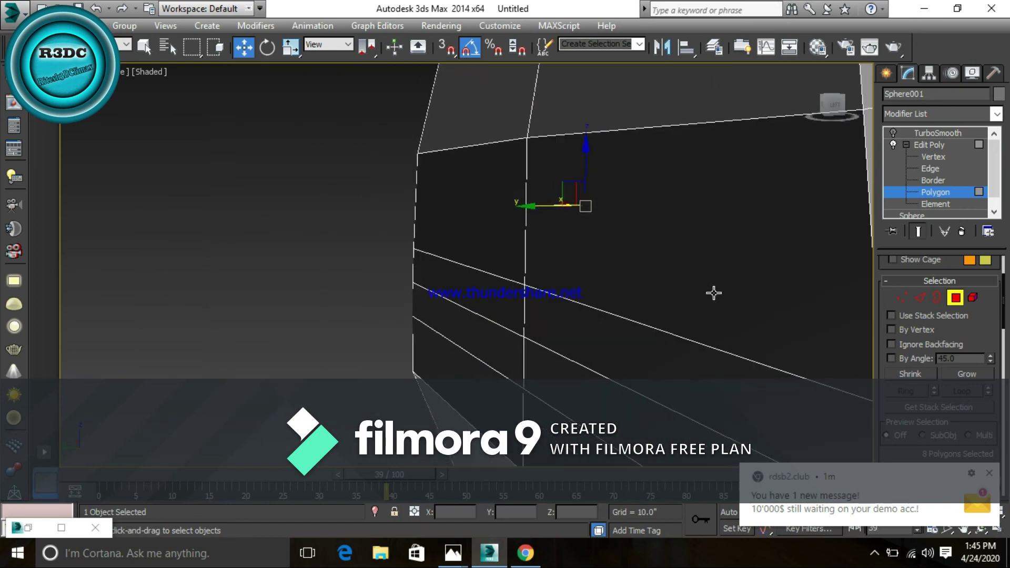
scroll(736, 298, "down", 3)
scroll(749, 300, "down", 2)
scroll(749, 300, "down", 1)
scroll(748, 300, "up", 2)
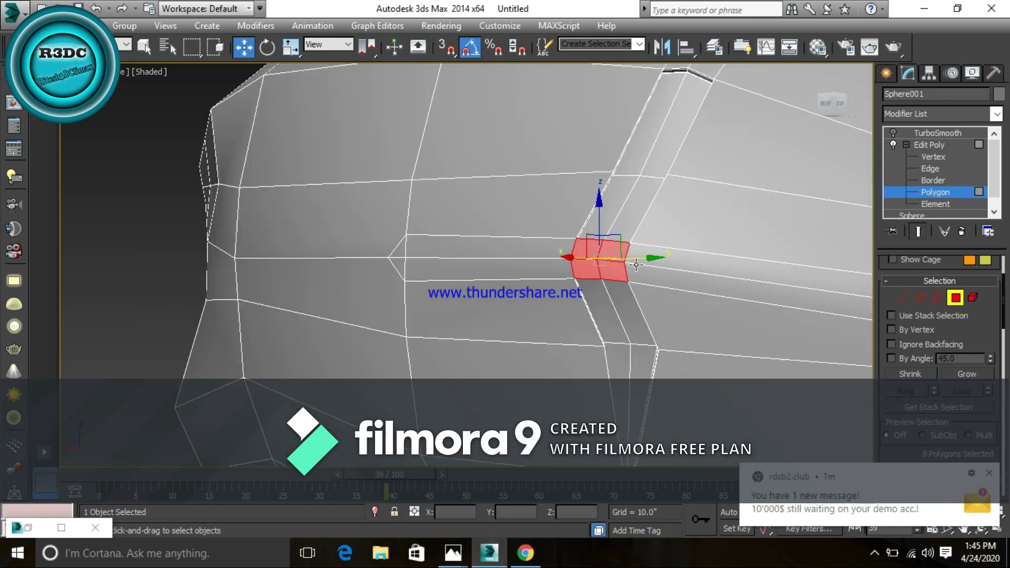
scroll(530, 339, "up", 1)
scroll(529, 340, "up", 2)
mouse_move(842, 221)
middle_mouse_down()
mouse_move(530, 339)
mouse_move(588, 285)
mouse_move(546, 324)
mouse_move(512, 328)
mouse_move(415, 300)
middle_mouse_up()
Step: Inset the eight selected groove-end polygons and frame the result
right_click(415, 300)
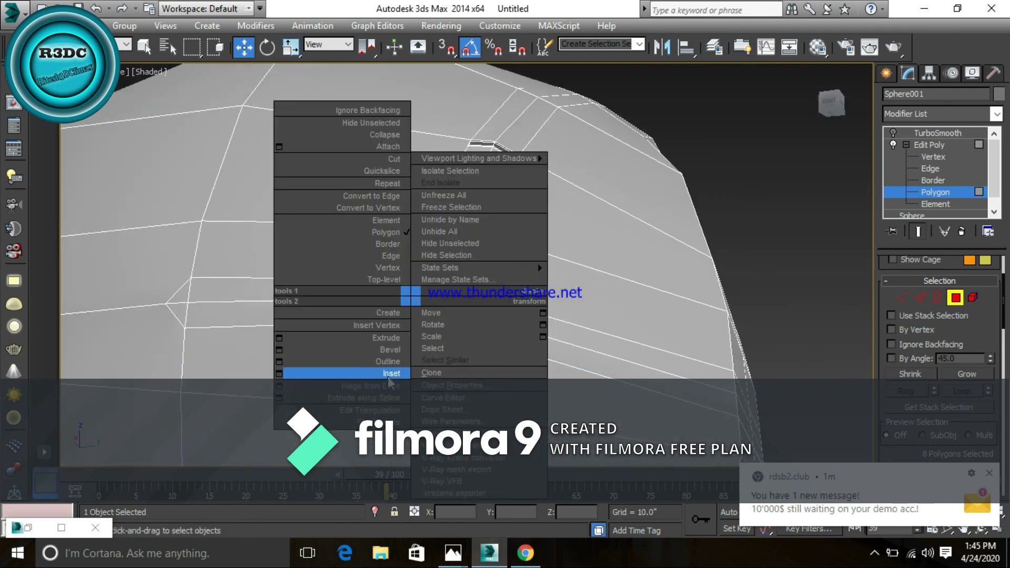
left_click(280, 374)
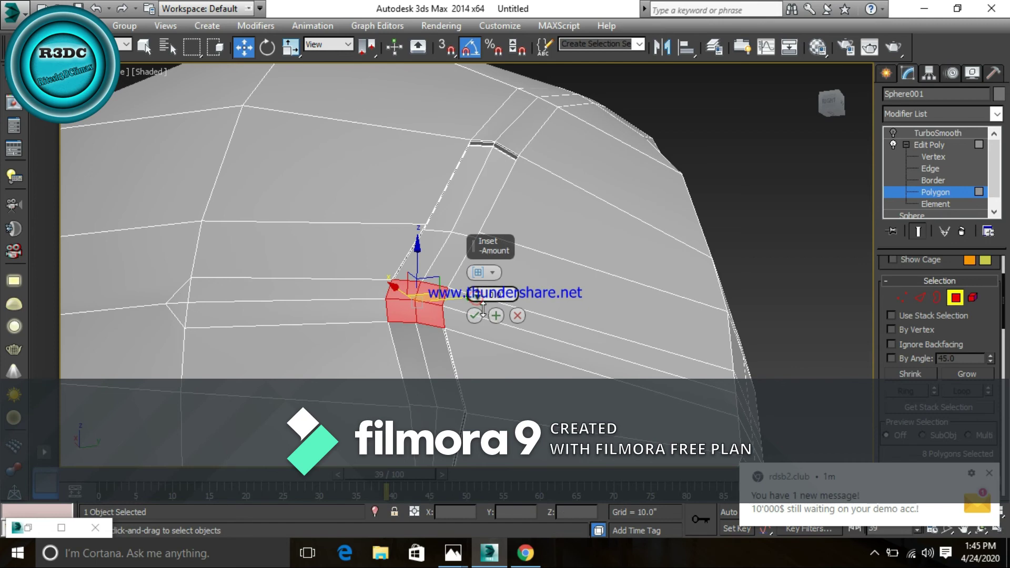
left_click_drag(477, 297, 485, 299)
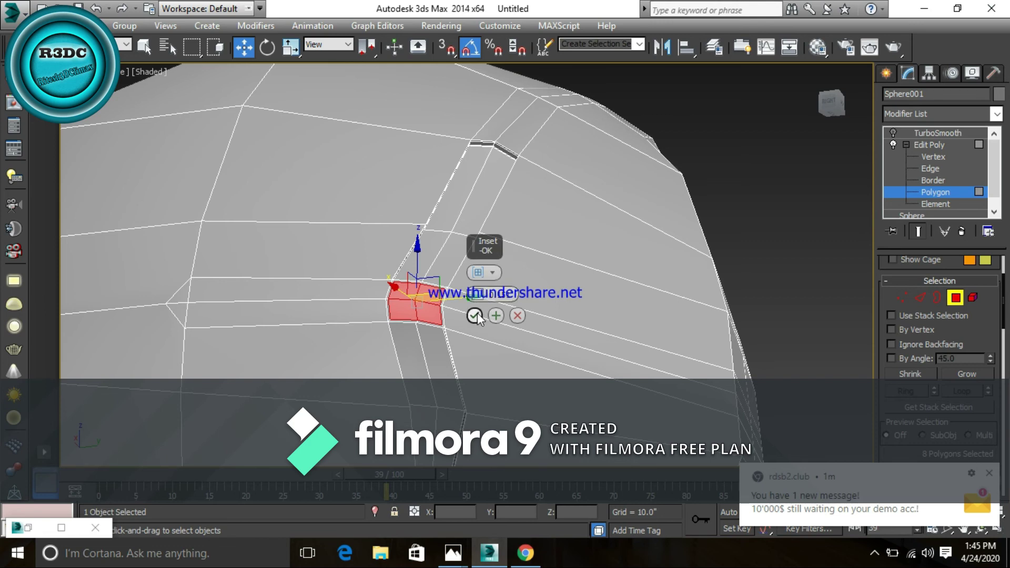
left_click(475, 315)
mouse_move(473, 315)
middle_mouse_down("alt")
mouse_move(467, 342)
mouse_move(433, 253)
mouse_move(479, 315)
mouse_move(474, 339)
mouse_move(388, 210)
middle_mouse_up("alt")
scroll(349, 185, "up", 1)
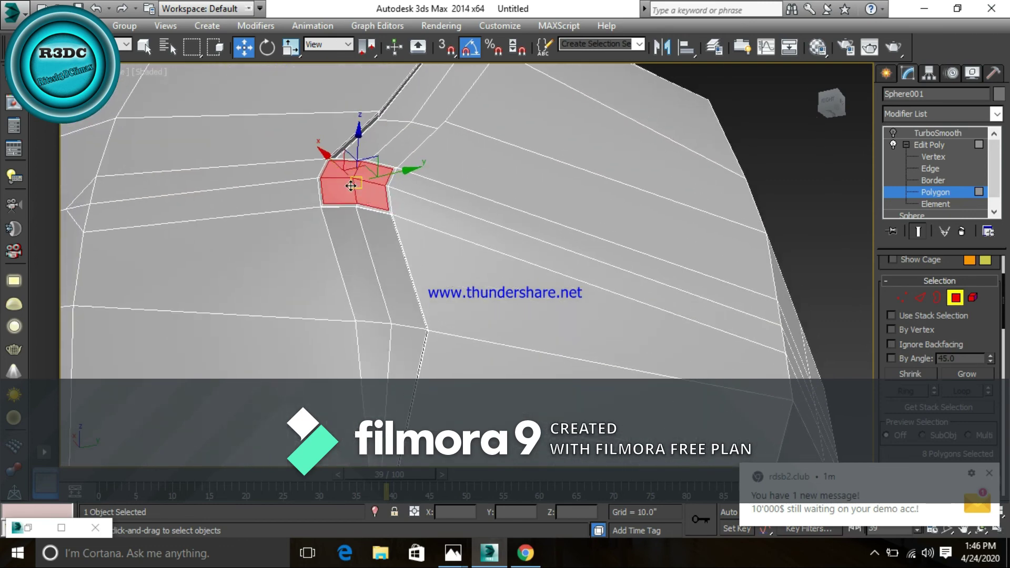
scroll(352, 185, "up", 2)
scroll(355, 184, "up", 3)
scroll(355, 184, "down", 3)
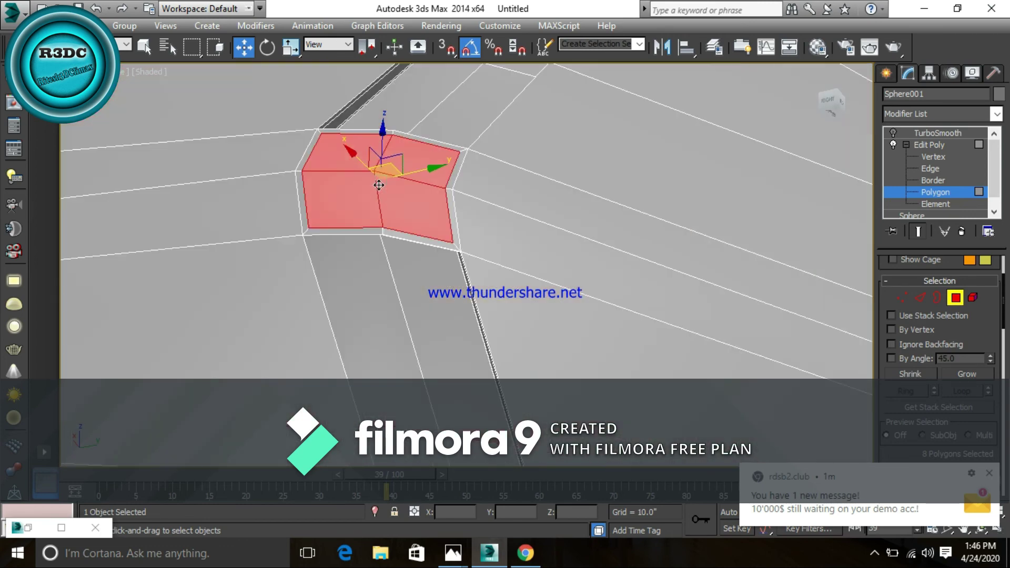
middle_click_drag(356, 184, 431, 240)
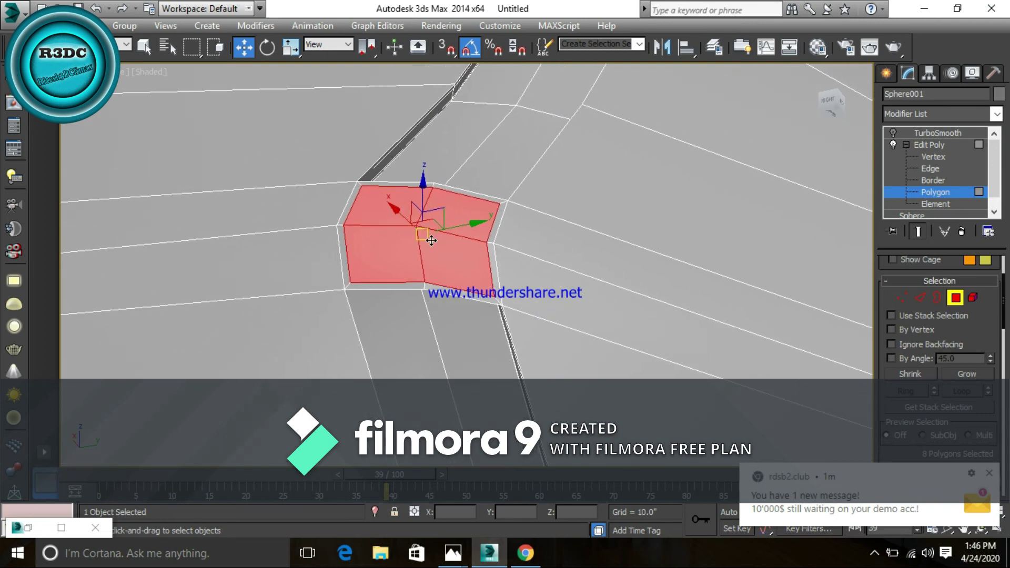
Step: Try extruding the selected polygons to near-zero height, then discard it
right_click(428, 208)
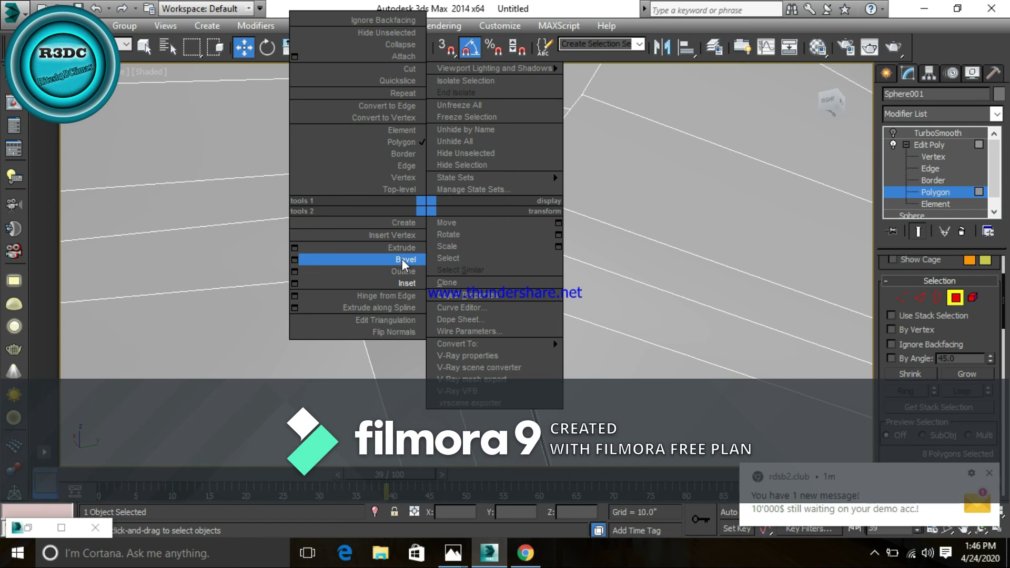
left_click(295, 247)
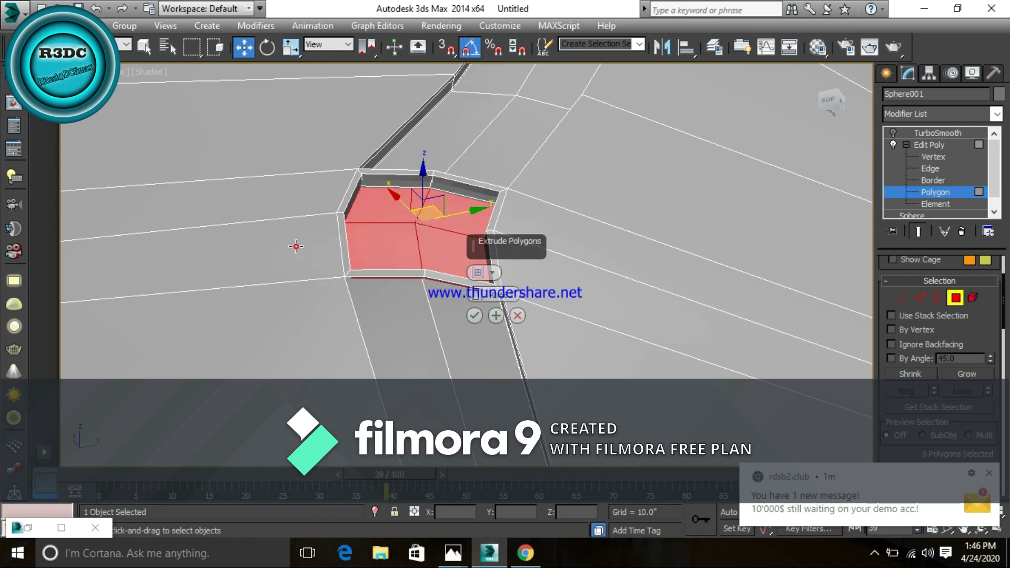
left_click(476, 296)
left_click_drag(476, 296, 477, 298)
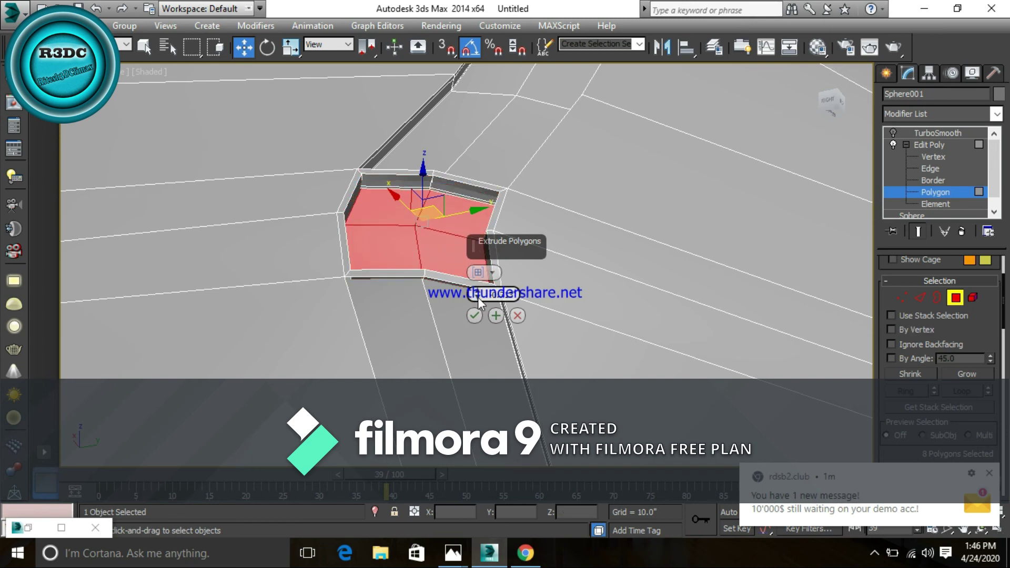
key("Escape")
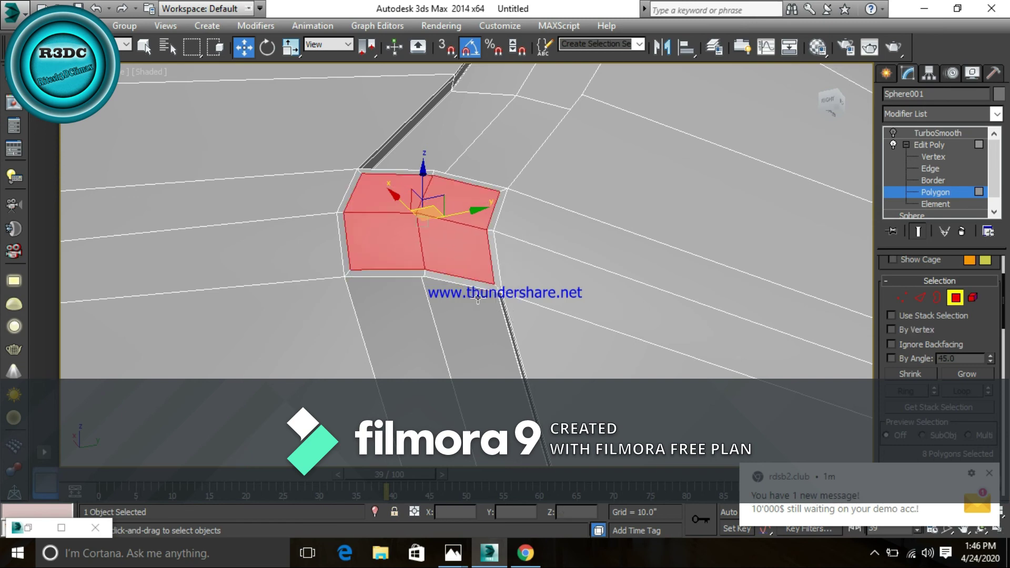
Step: Try an inset By Polygon on the selection, then cancel it
right_click(399, 237)
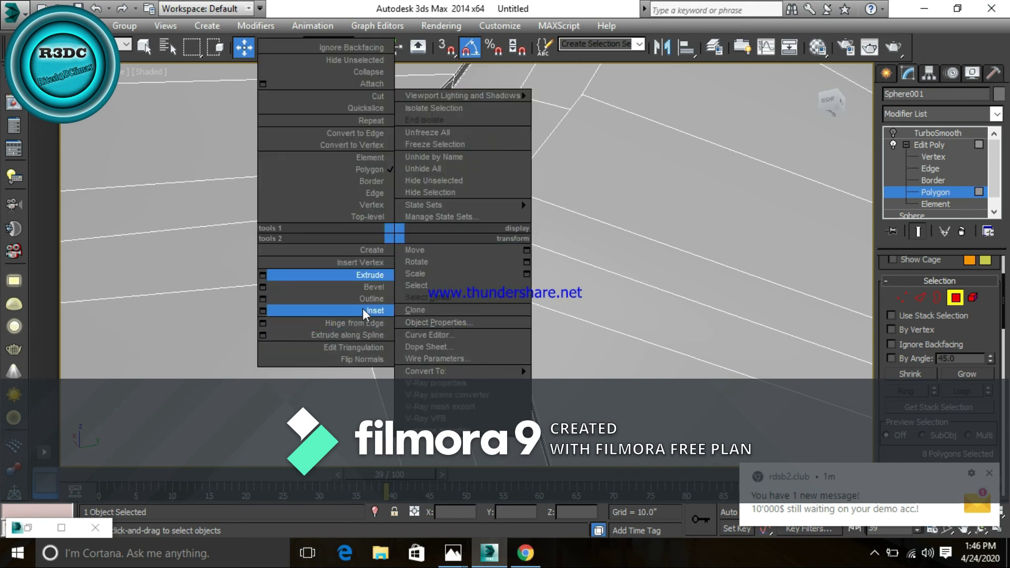
left_click(263, 310)
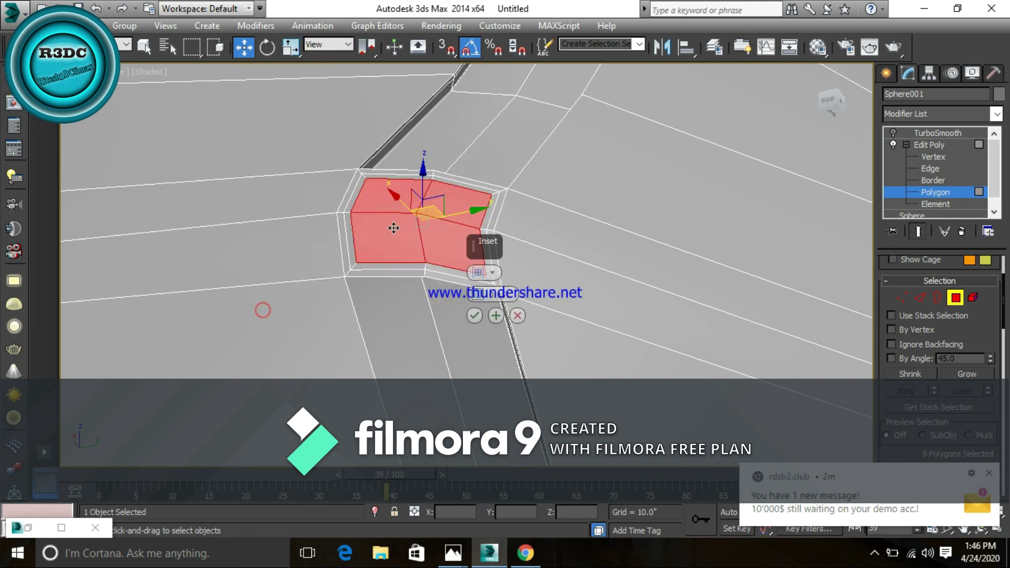
left_click(479, 272)
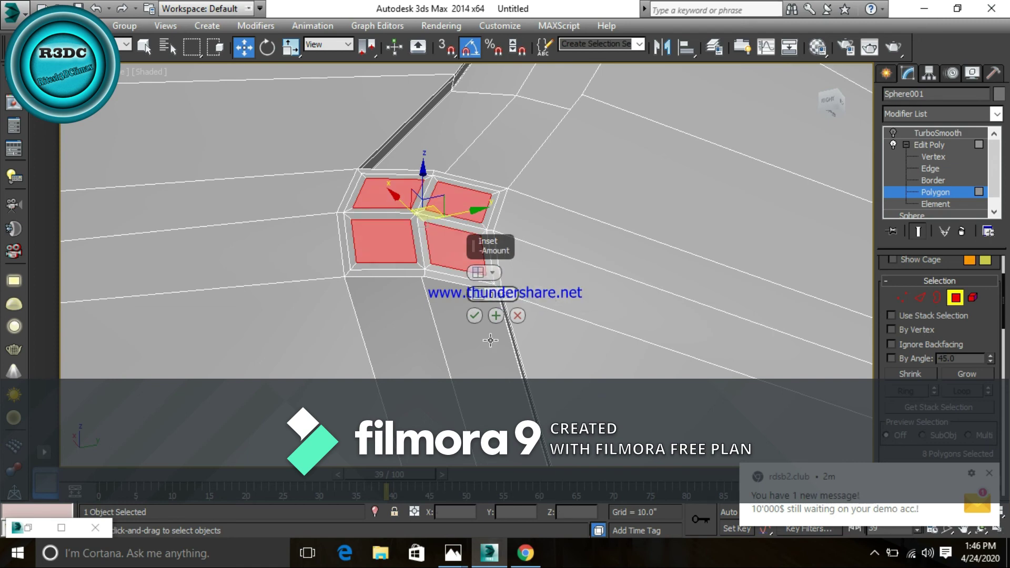
left_click(517, 315)
Step: Start a new extrusion and set a small height on the selected polygons
right_click(420, 235)
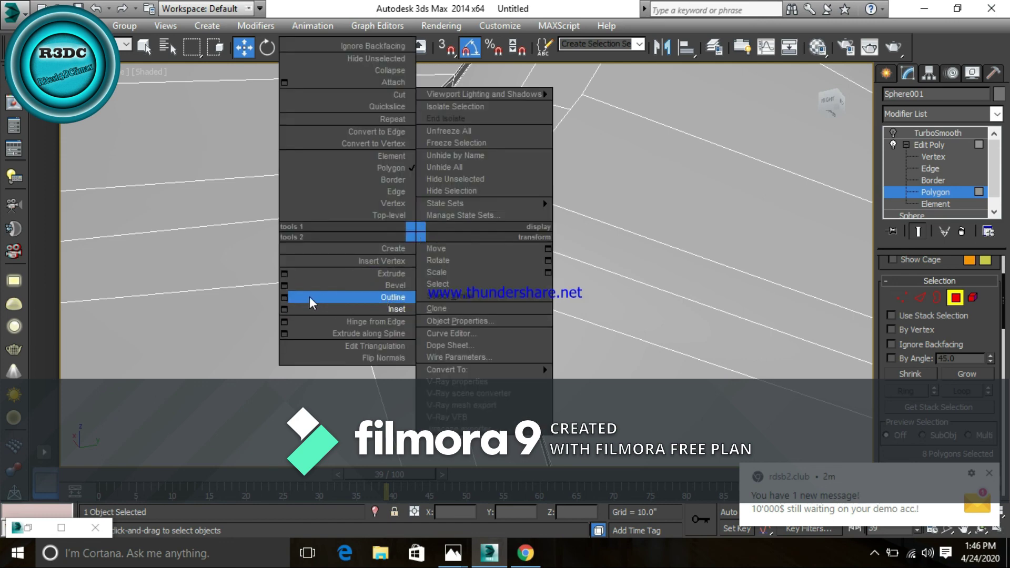
left_click(284, 274)
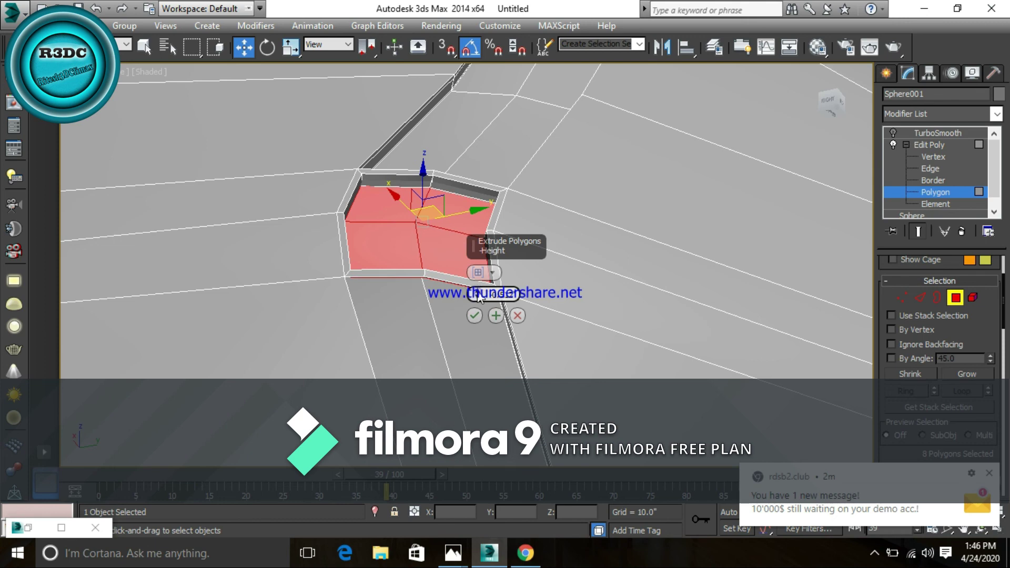
left_click_drag(476, 292, 477, 294)
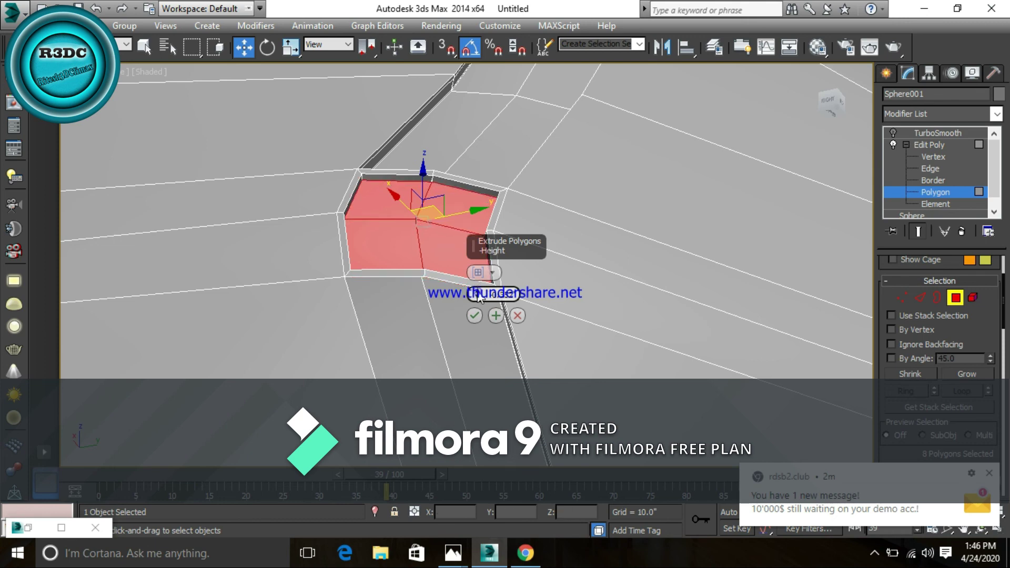
left_click(477, 292)
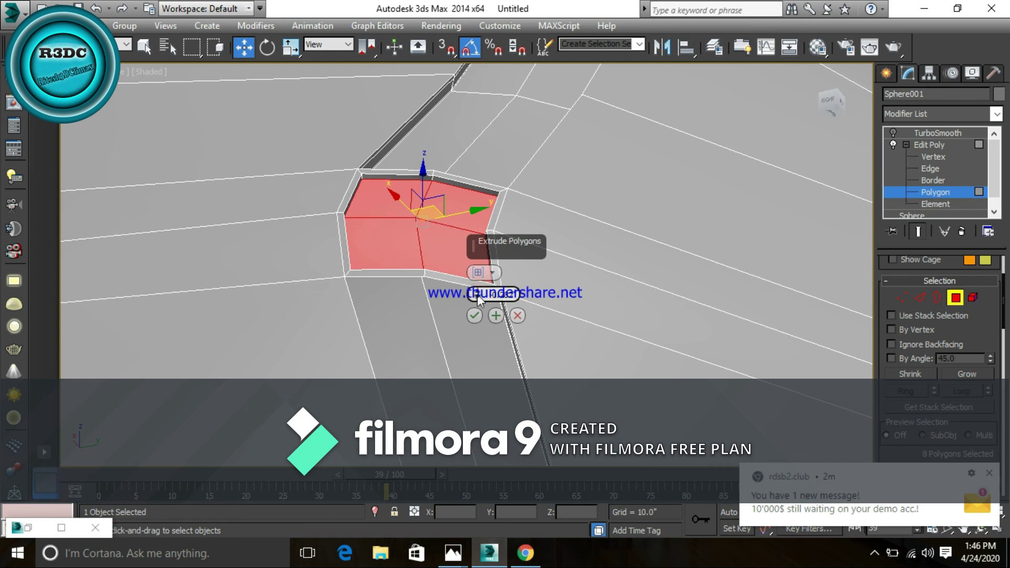
Step: Confirm the shallow extrusion at the vent groove end and clear the strip polygon selection
left_click(474, 315)
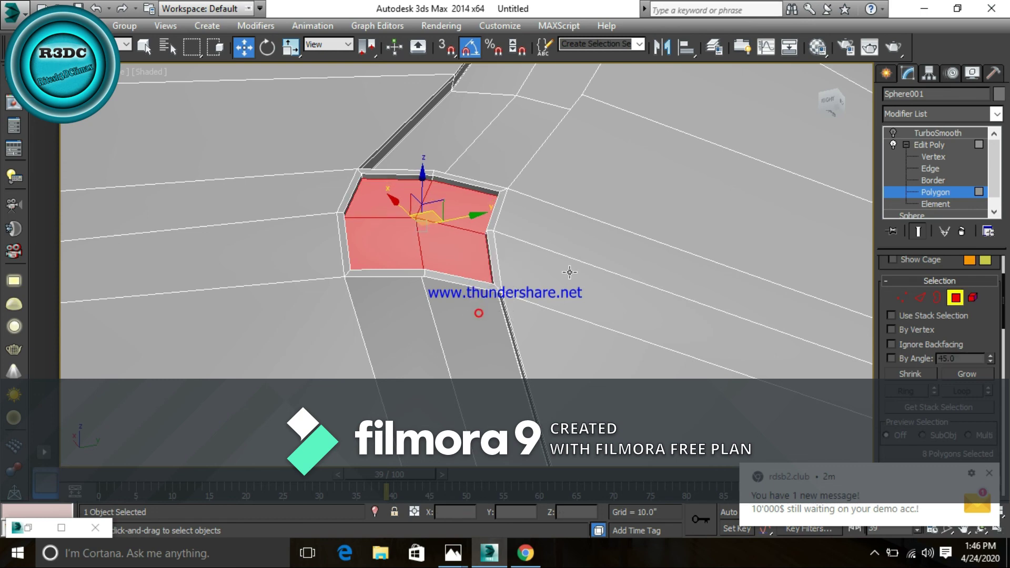
left_click(567, 283)
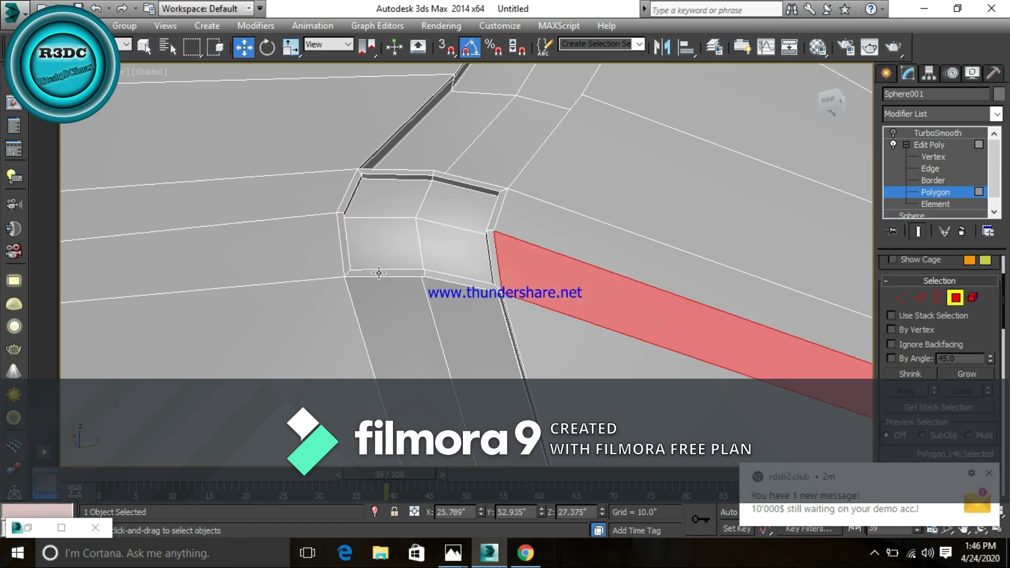
left_click(389, 208)
Step: At edge level, select the slot corner edges and expand them into an edge ring
left_click(938, 169)
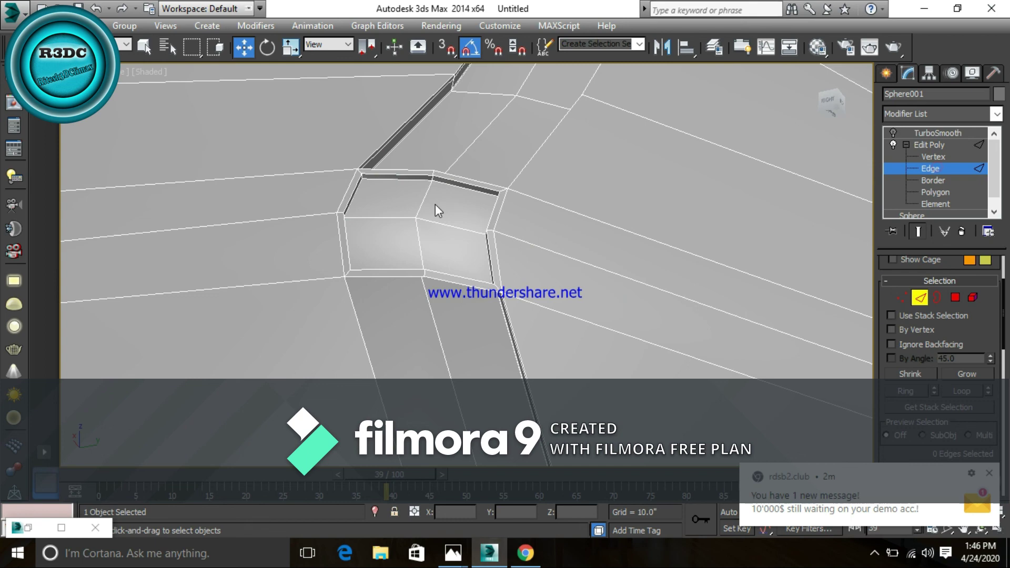
left_click(367, 180)
key("z")
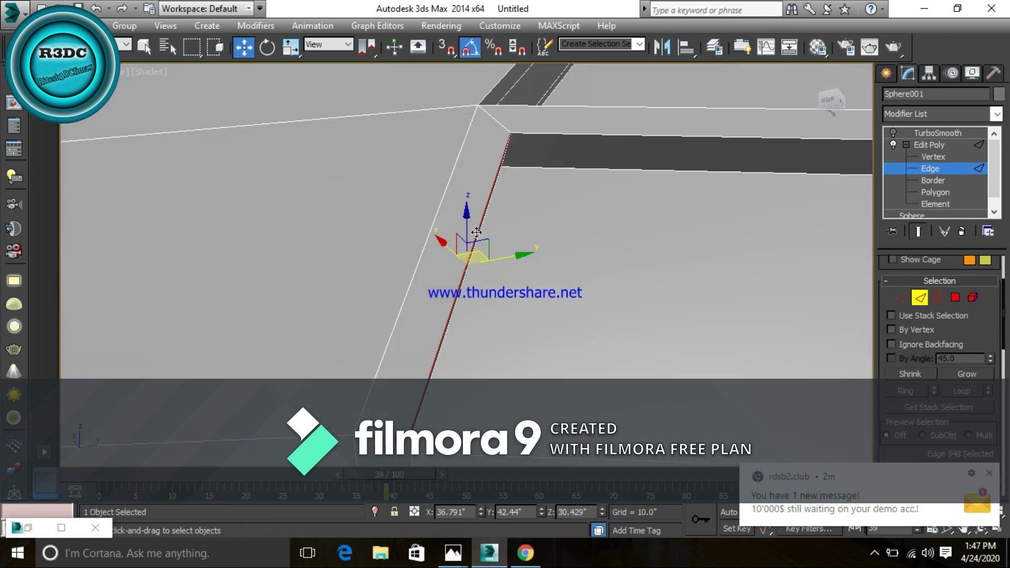
mouse_move(643, 261)
middle_mouse_down("alt")
mouse_move(614, 248)
mouse_move(688, 284)
mouse_move(566, 292)
middle_mouse_up("alt")
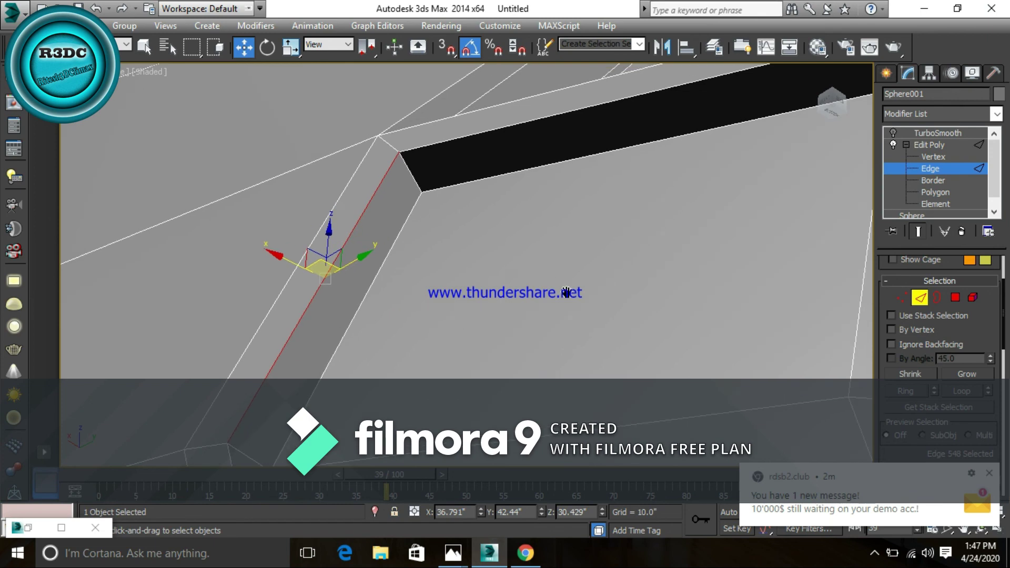
left_click(411, 179)
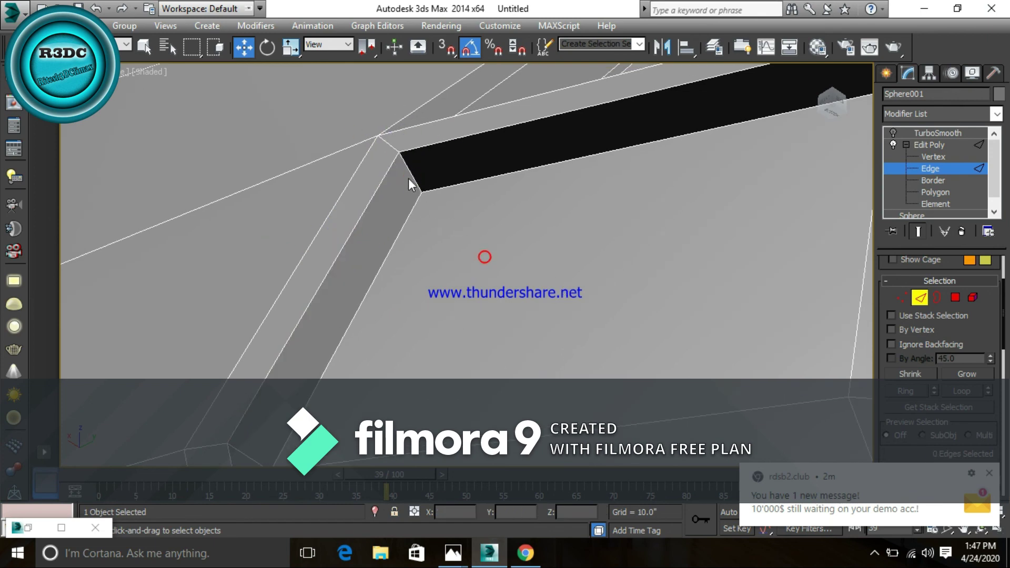
left_click(409, 183)
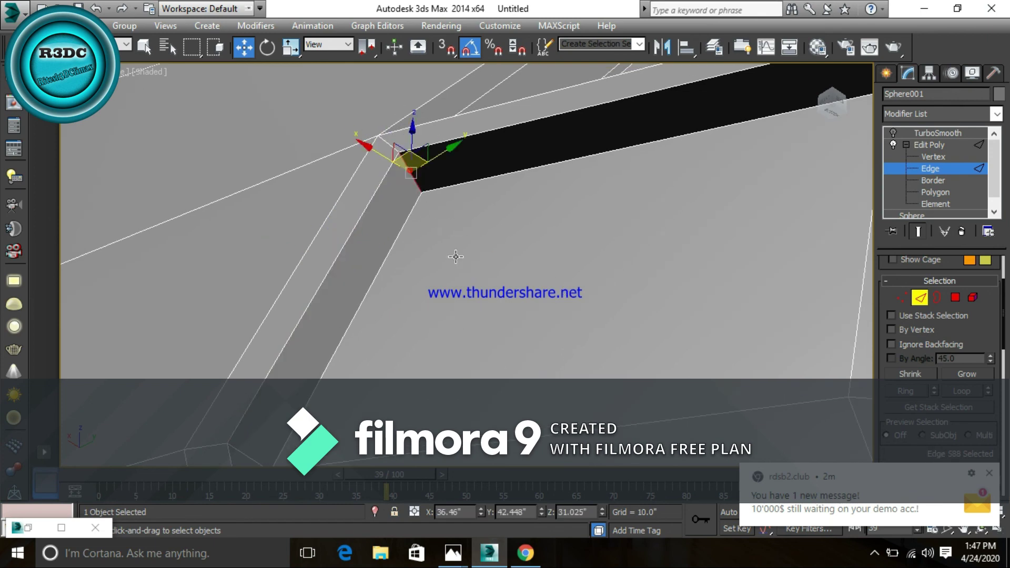
left_click(905, 392)
scroll(618, 343, "down", 3)
middle_click_drag(592, 343, 540, 316)
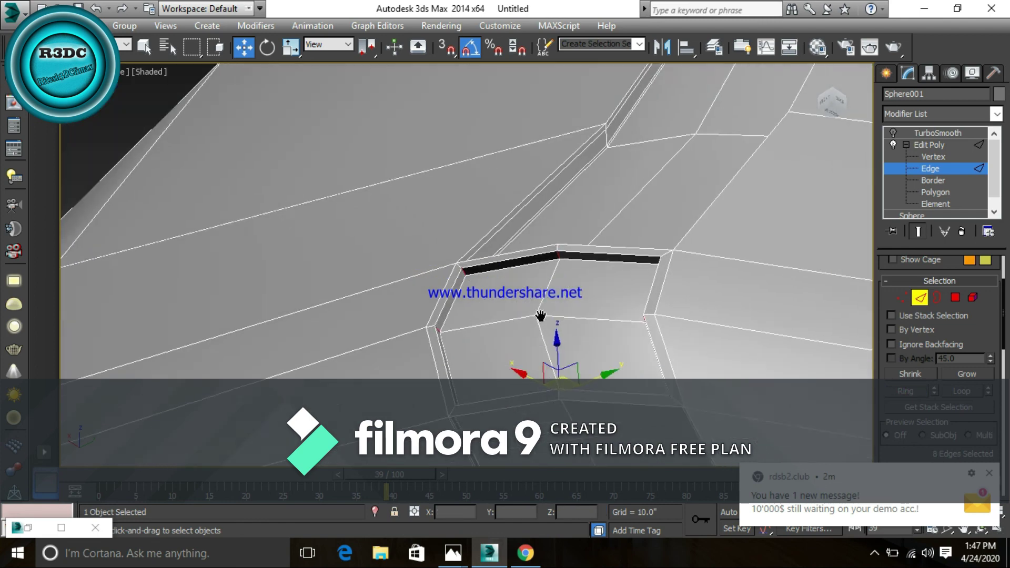
scroll(541, 316, "down", 3)
scroll(536, 311, "down", 3)
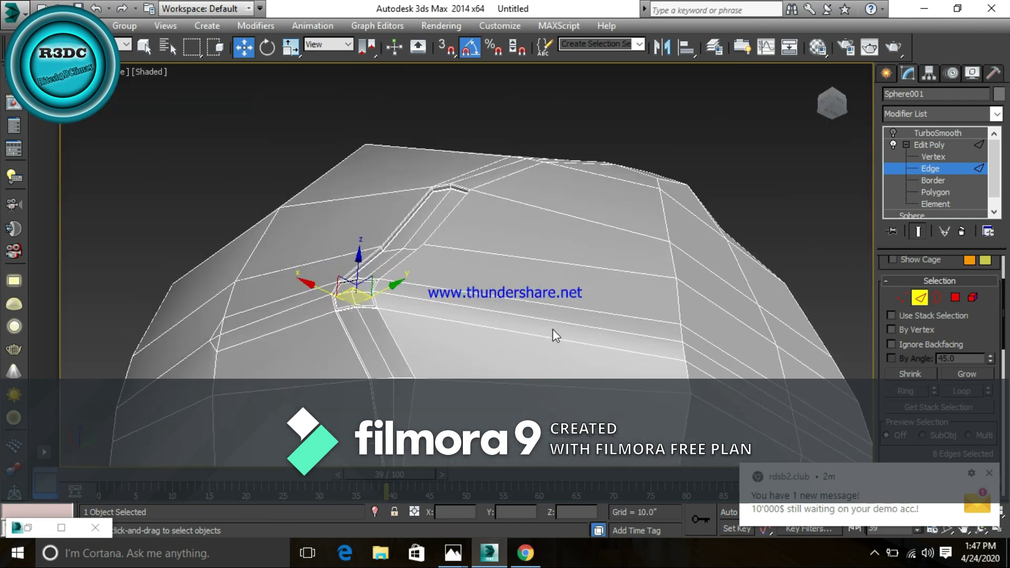
scroll(674, 341, "up", 2)
scroll(443, 361, "down", 3)
scroll(642, 361, "up", 3)
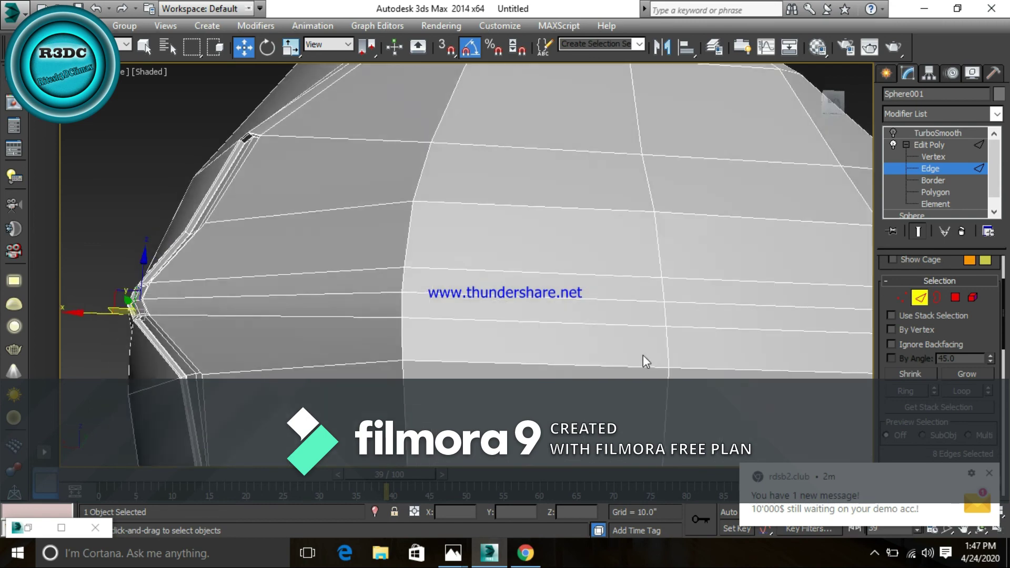
middle_click_drag(643, 361, 616, 357)
scroll(615, 357, "down", 3)
mouse_move(461, 368)
middle_mouse_down("alt")
mouse_move(500, 376)
mouse_move(475, 371)
middle_mouse_up("alt")
scroll(471, 378, "up", 3)
scroll(472, 378, "down", 2)
scroll(502, 242, "up", 2)
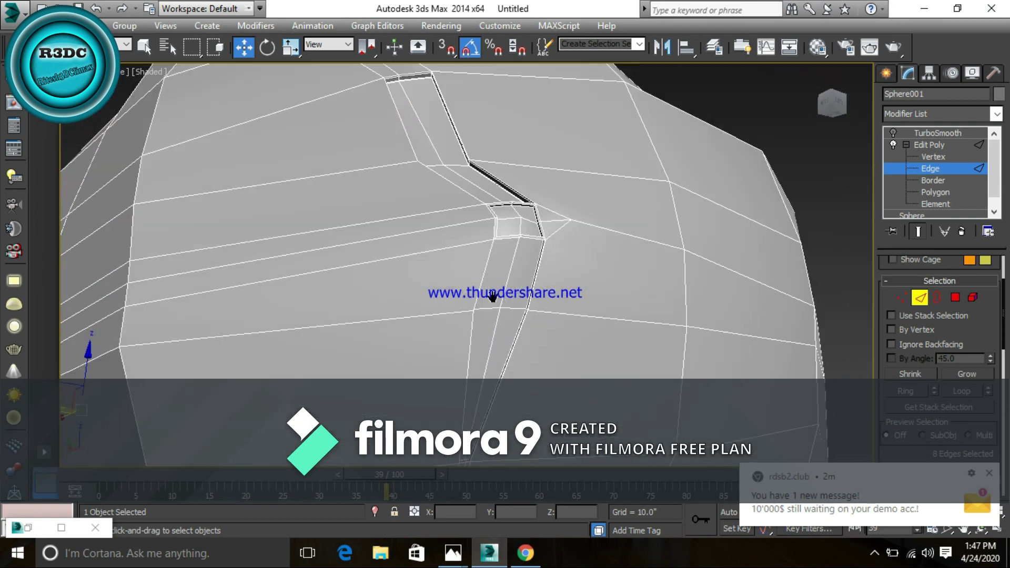
scroll(525, 219, "up", 2)
scroll(525, 219, "down", 2)
scroll(525, 223, "up", 2)
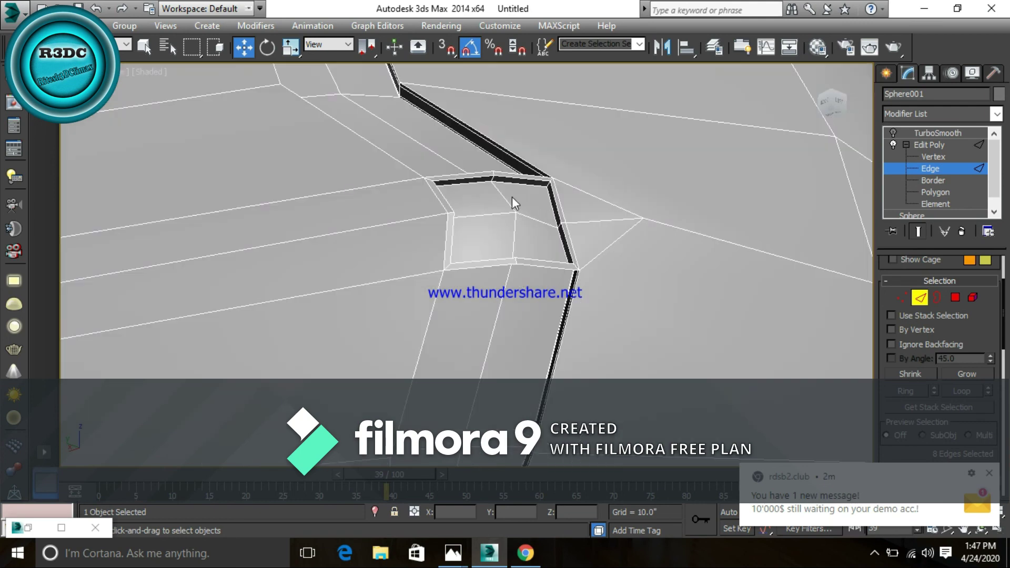
Step: Ctrl-click band edges on and off, then re-apply Ring to select 16 band edges
left_click(492, 179, "ctrl")
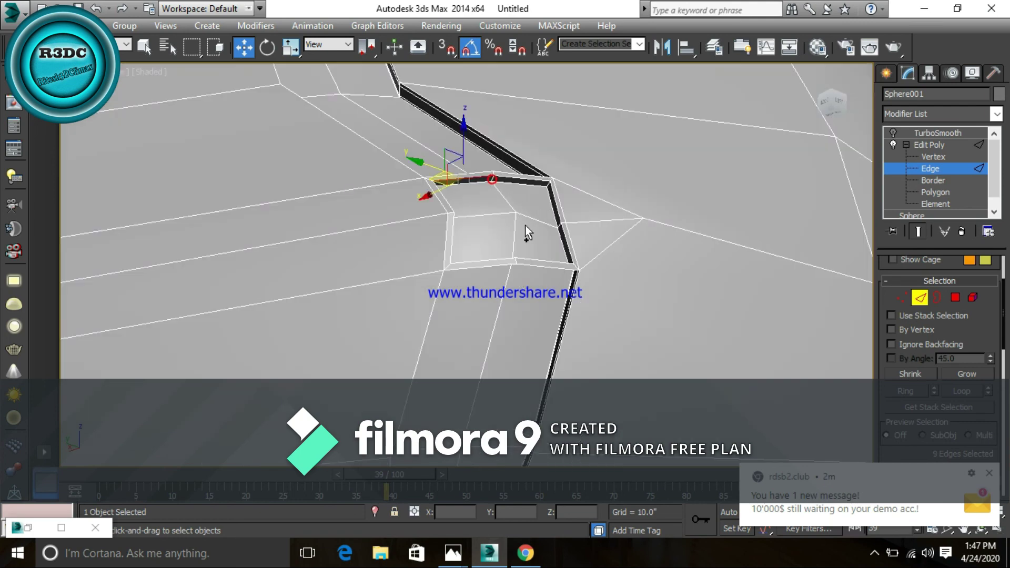
scroll(668, 324, "down", 3)
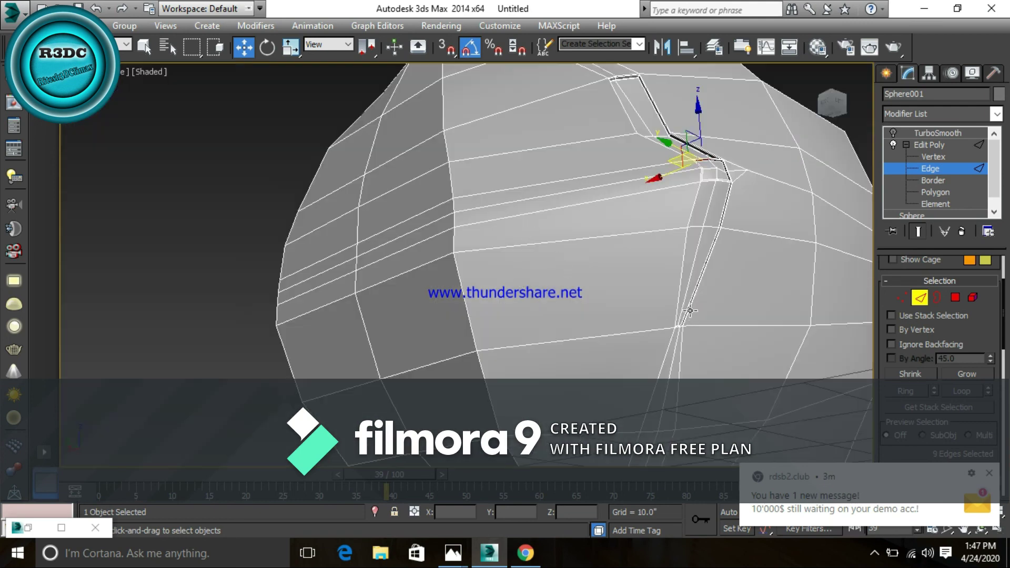
scroll(689, 311, "down", 1)
middle_click_drag(679, 221, 640, 209, "alt")
scroll(608, 234, "up", 4)
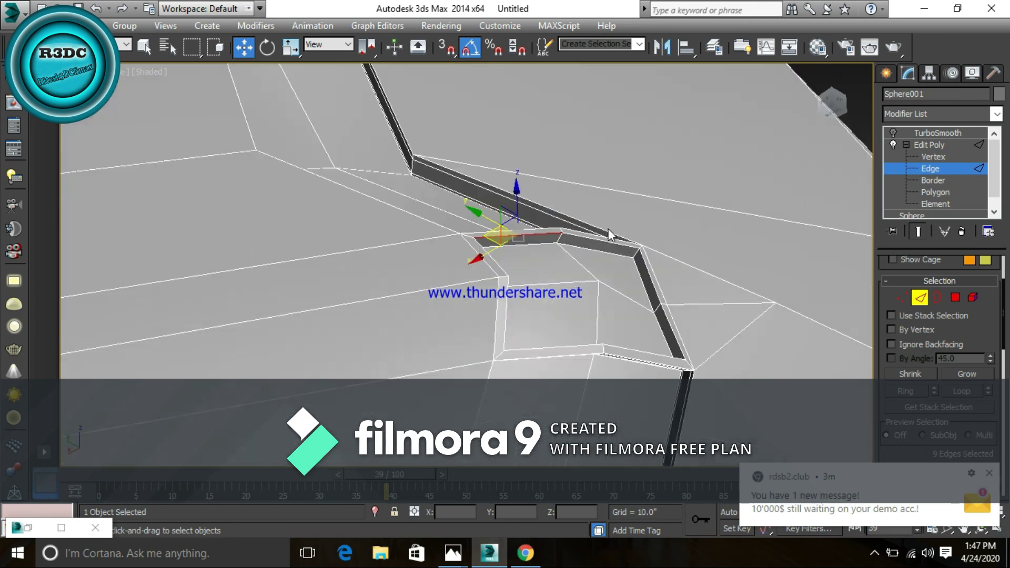
scroll(608, 234, "up", 3)
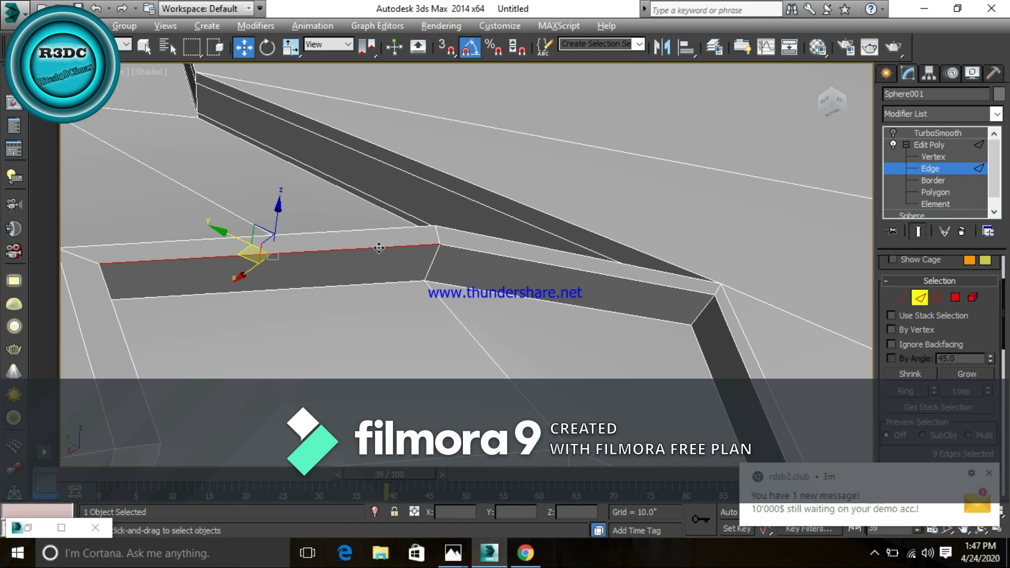
left_click(379, 248, "alt")
left_click(431, 267, "ctrl")
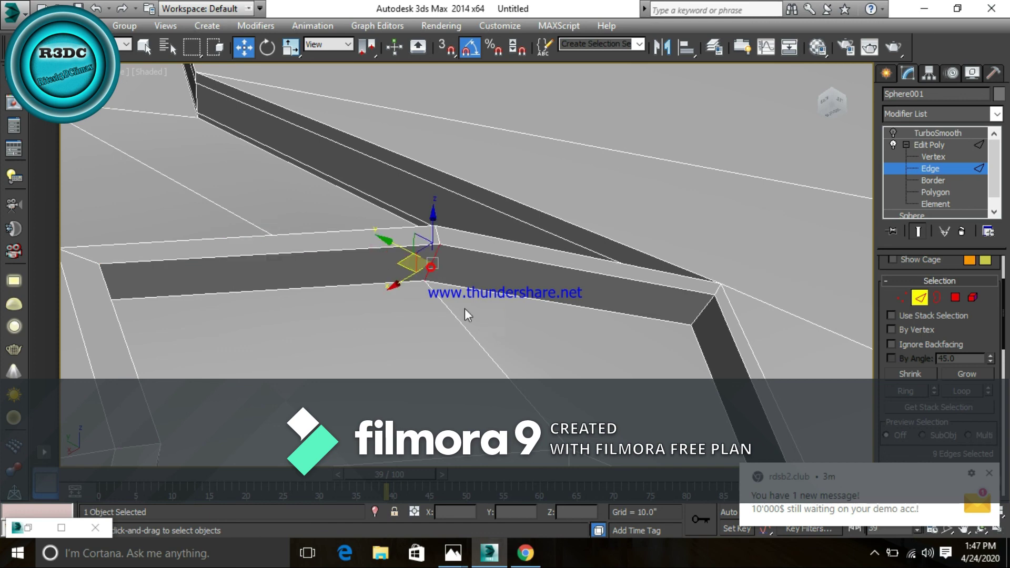
left_click(907, 390)
Step: Connect the selected edge ring with 2 segments, adjusted Pinch and Slide 1
right_click(448, 335)
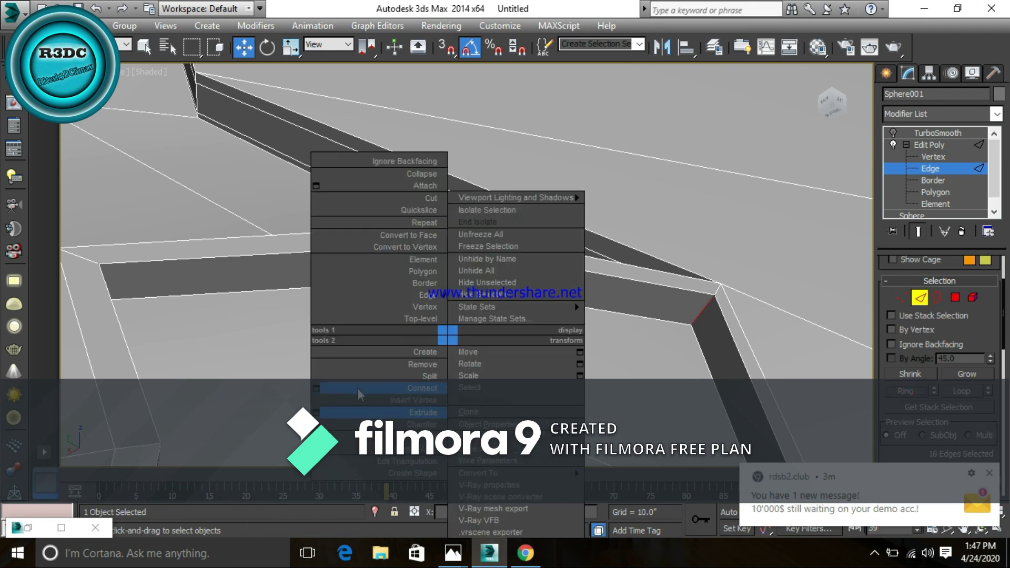
left_click(316, 388)
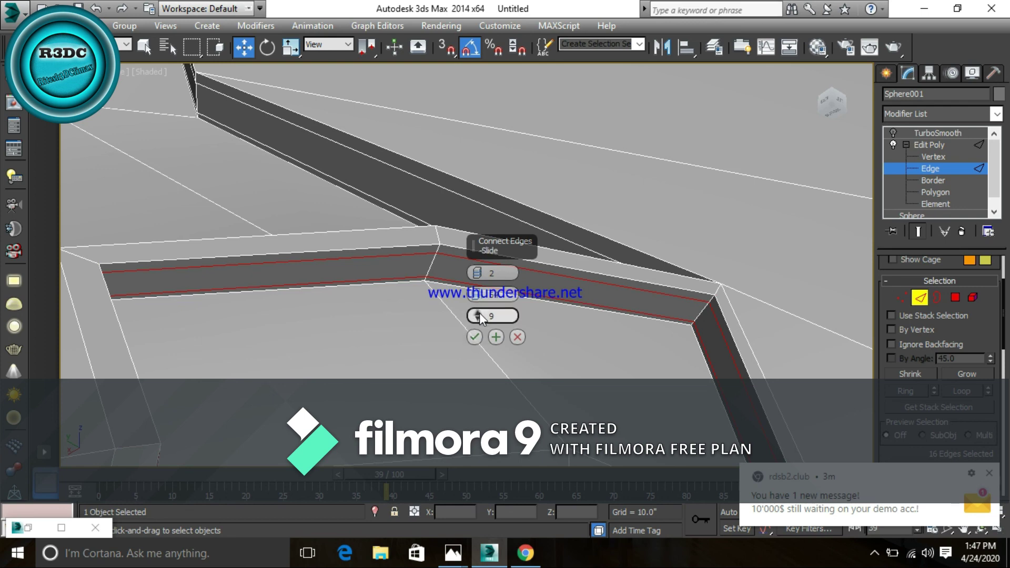
left_click_drag(478, 314, 478, 321)
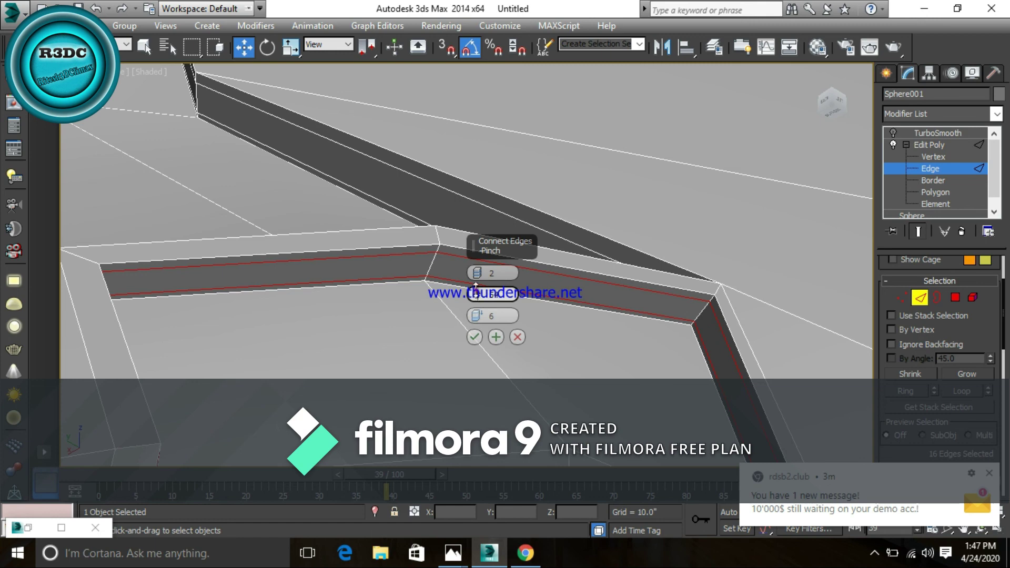
left_click_drag(475, 287, 472, 232)
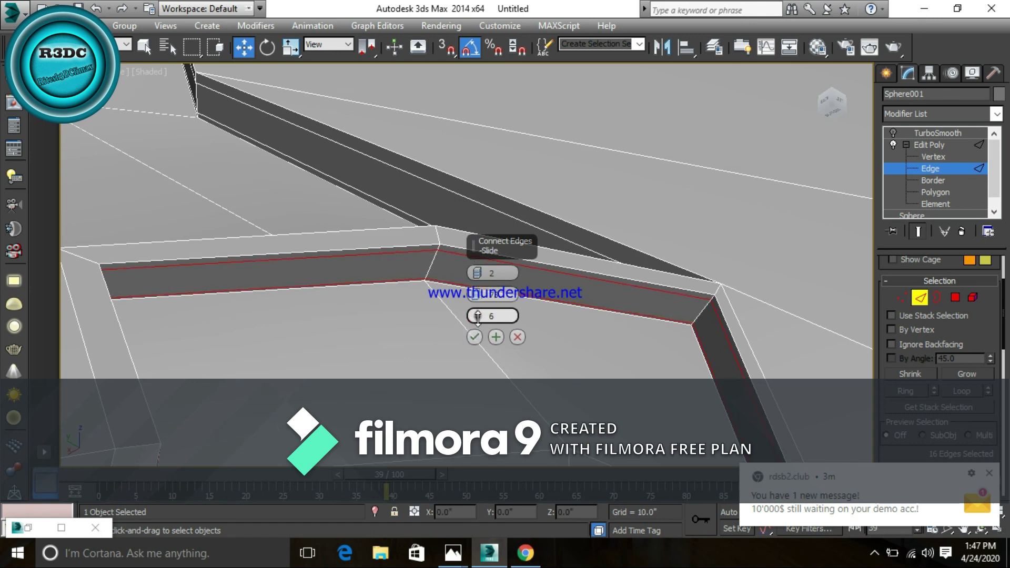
left_click_drag(478, 316, 479, 329)
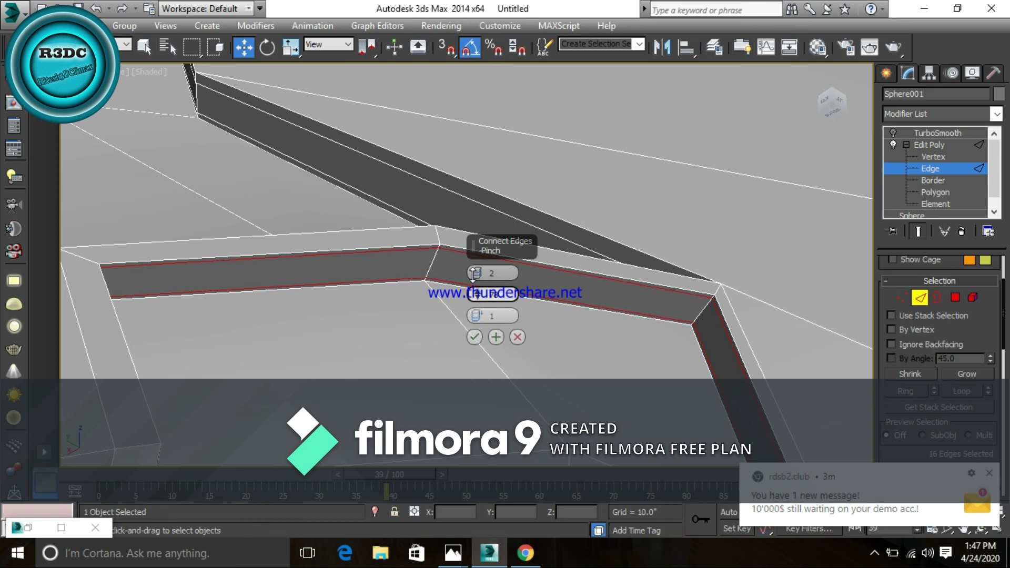
left_click(475, 337)
Step: Clear the edge selection and orbit to inspect the two new support loops
left_click(275, 185)
mouse_move(447, 339)
middle_mouse_down("alt")
mouse_move(524, 346)
mouse_move(525, 333)
mouse_move(453, 364)
mouse_move(510, 369)
mouse_move(468, 358)
middle_mouse_up("alt")
scroll(504, 363, "down", 3)
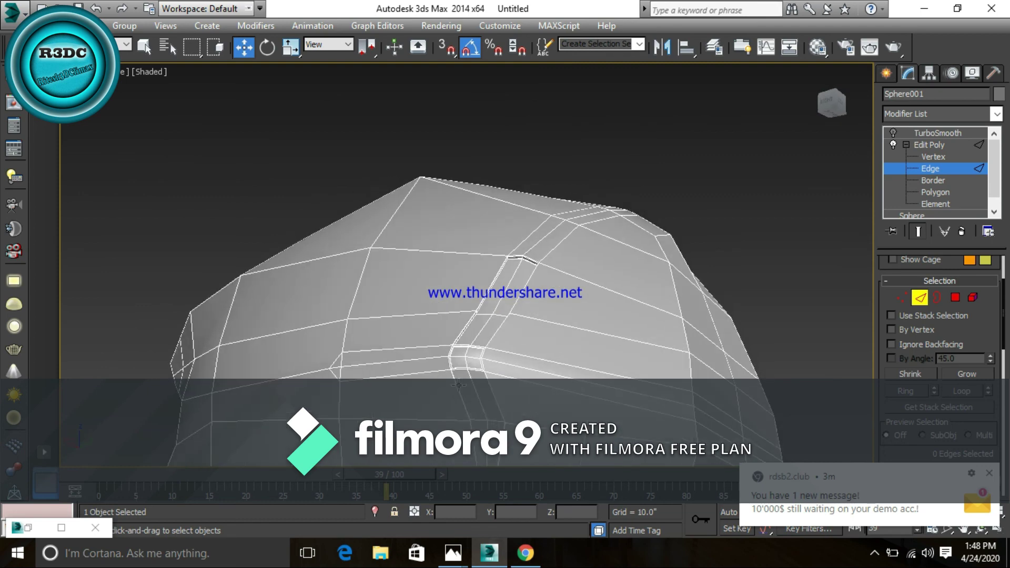
Step: Exit edge level and enable TurboSmooth to preview the smoothed helmet from several angles
scroll(468, 359, "up", 5)
scroll(480, 335, "up", 2)
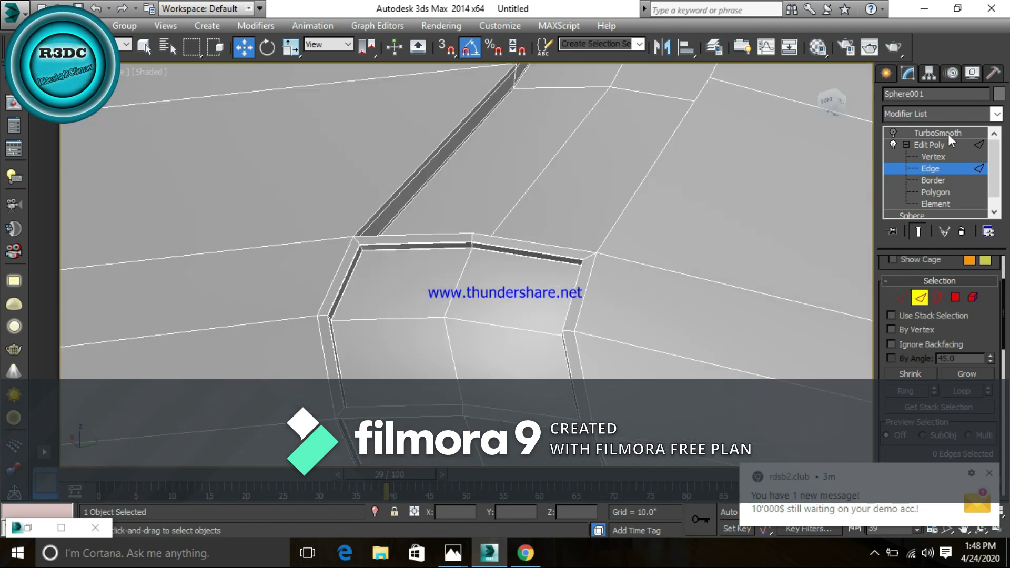
left_click(932, 145)
left_click(929, 135)
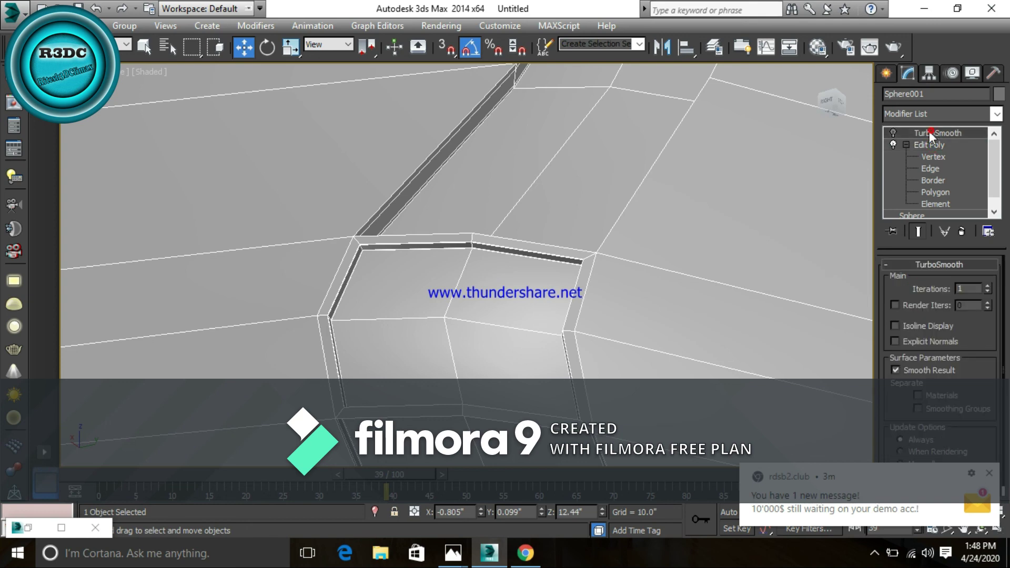
left_click(893, 133)
scroll(616, 293, "down", 2)
scroll(615, 293, "down", 4)
scroll(658, 333, "down", 1)
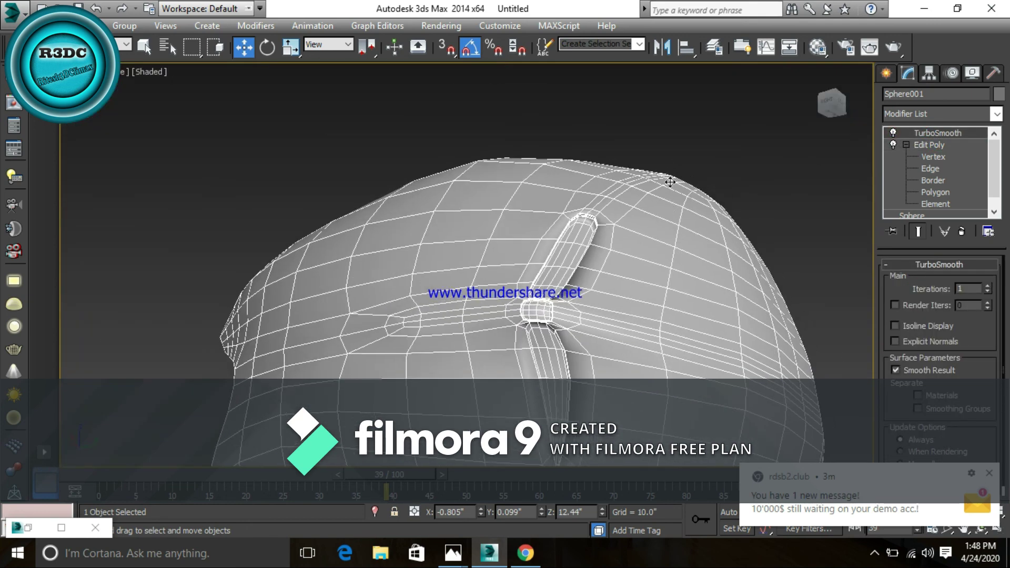
left_click(684, 125)
mouse_move(718, 313)
middle_mouse_down("alt")
mouse_move(588, 361)
mouse_move(480, 347)
mouse_move(588, 354)
mouse_move(664, 377)
mouse_move(605, 339)
mouse_move(656, 352)
mouse_move(568, 282)
mouse_move(746, 316)
mouse_move(861, 276)
mouse_move(872, 297)
mouse_move(504, 299)
mouse_move(518, 347)
middle_mouse_up("alt")
scroll(871, 296, "down", 3)
scroll(507, 305, "up", 4)
scroll(541, 334, "up", 3)
Step: Reselect Sphere001 and disable TurboSmooth to show the low-poly cage again
left_click(486, 279)
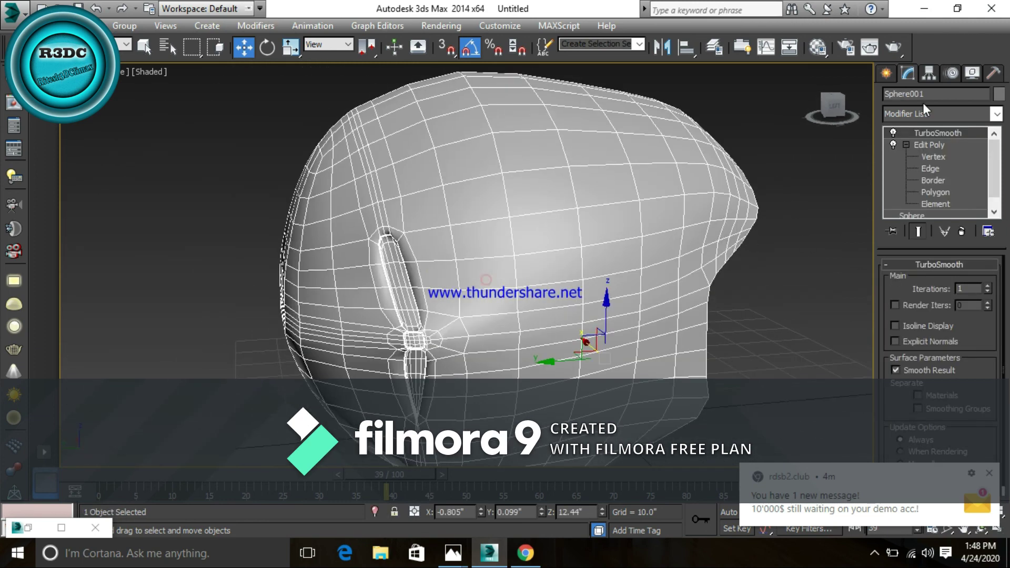
left_click(893, 132)
scroll(491, 243, "up", 1)
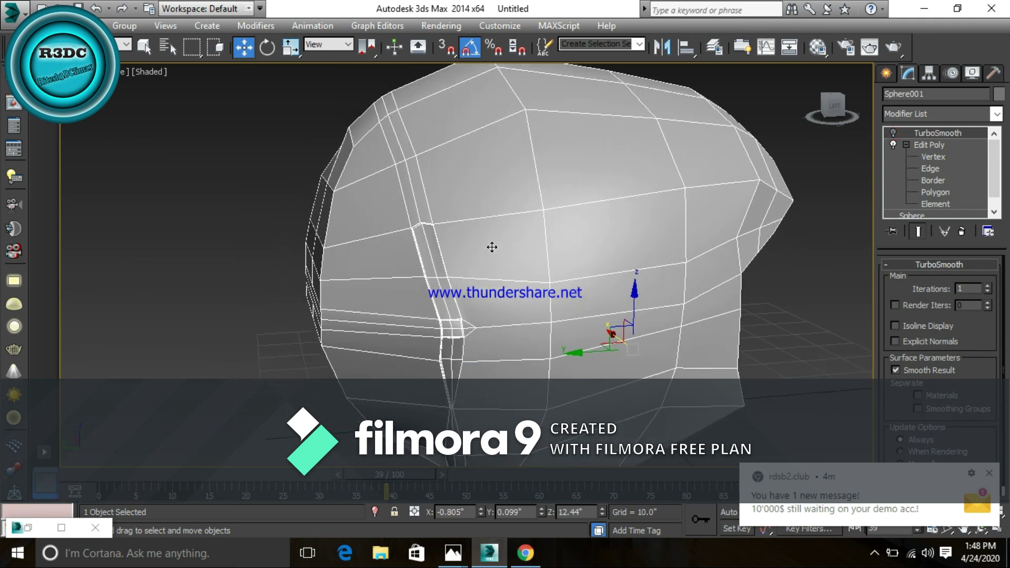
scroll(454, 226, "up", 3)
scroll(454, 226, "down", 1)
scroll(453, 226, "down", 4)
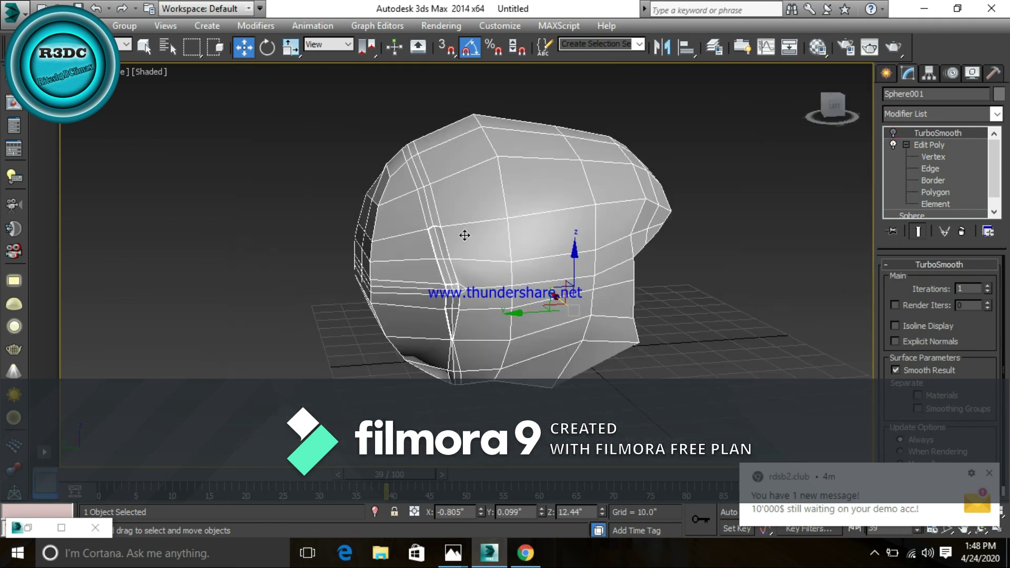
scroll(458, 234, "up", 1)
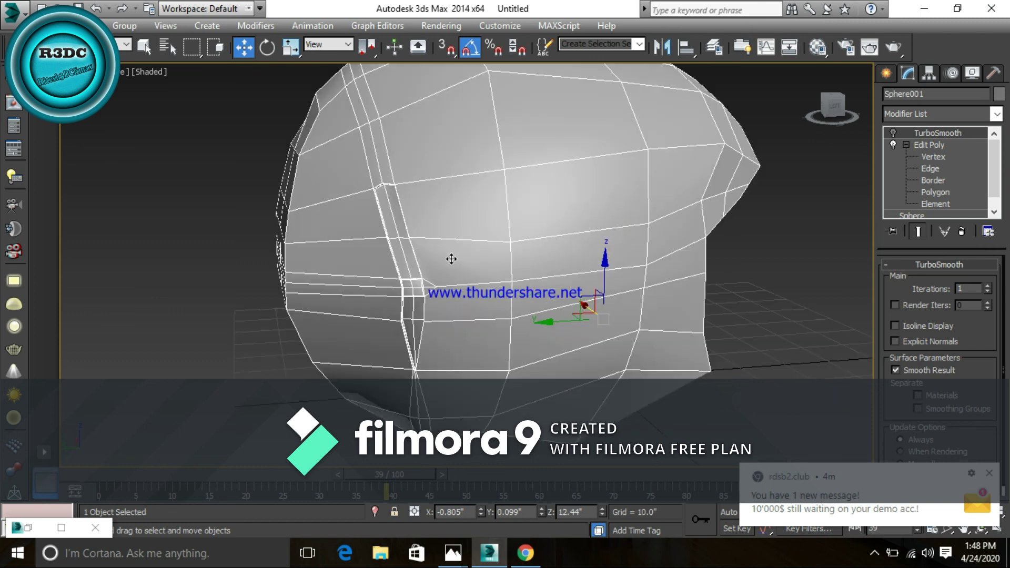
scroll(450, 253, "up", 2)
scroll(437, 265, "up", 2)
scroll(436, 264, "up", 3)
scroll(431, 262, "down", 2)
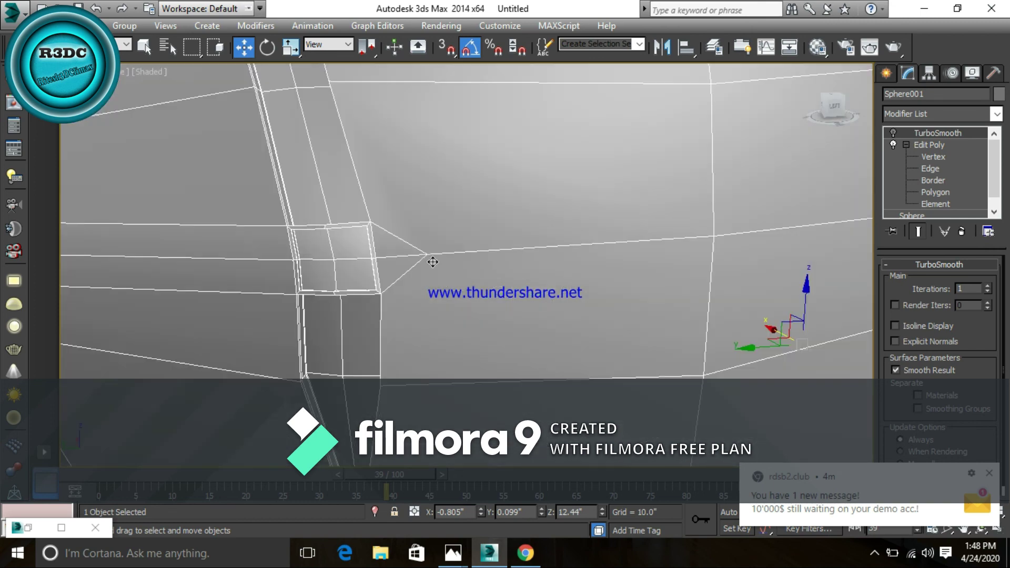
Step: Enter vertex level and select vertex 183 beside the vent slot corner
left_click(926, 157)
middle_click_drag(429, 301, 447, 257)
scroll(446, 256, "up", 4)
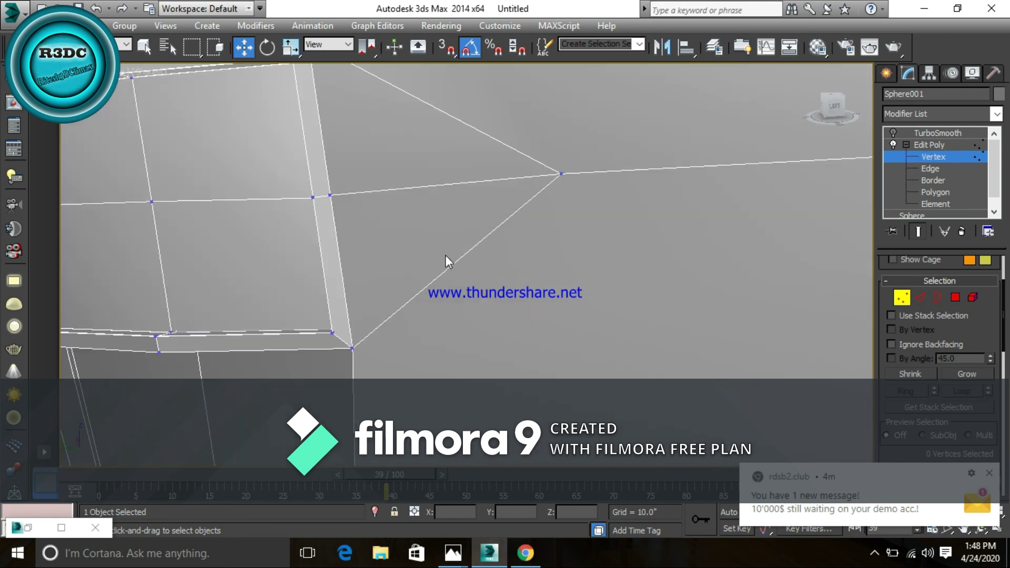
scroll(454, 236, "up", 2)
scroll(453, 236, "up", 2)
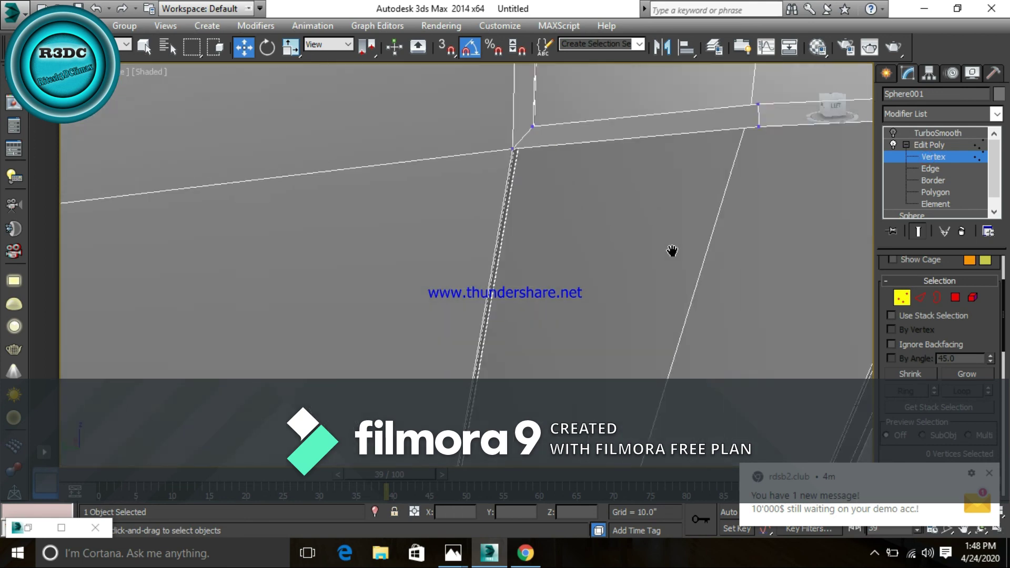
scroll(525, 298, "up", 2)
scroll(569, 280, "down", 2)
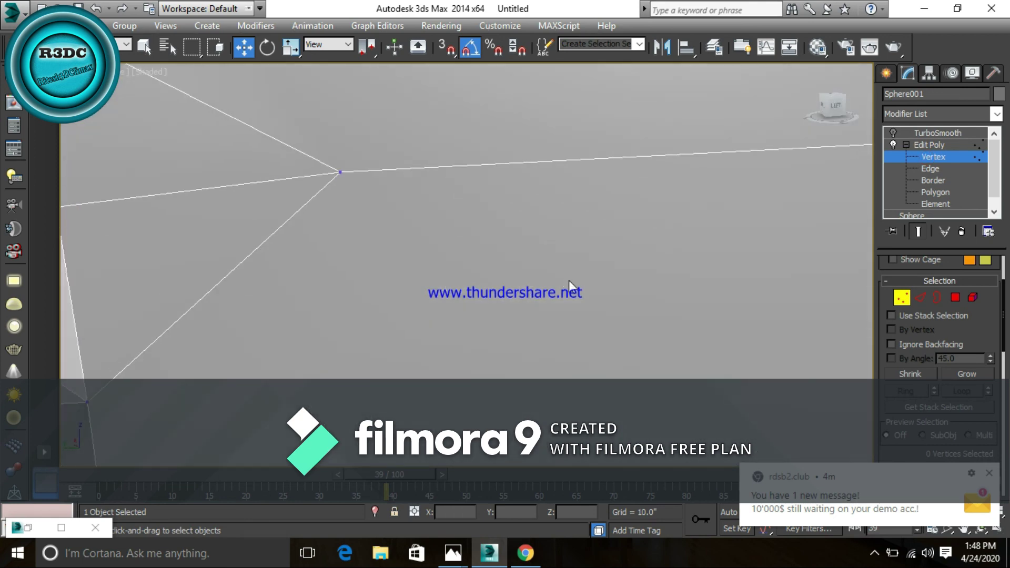
left_click(341, 170)
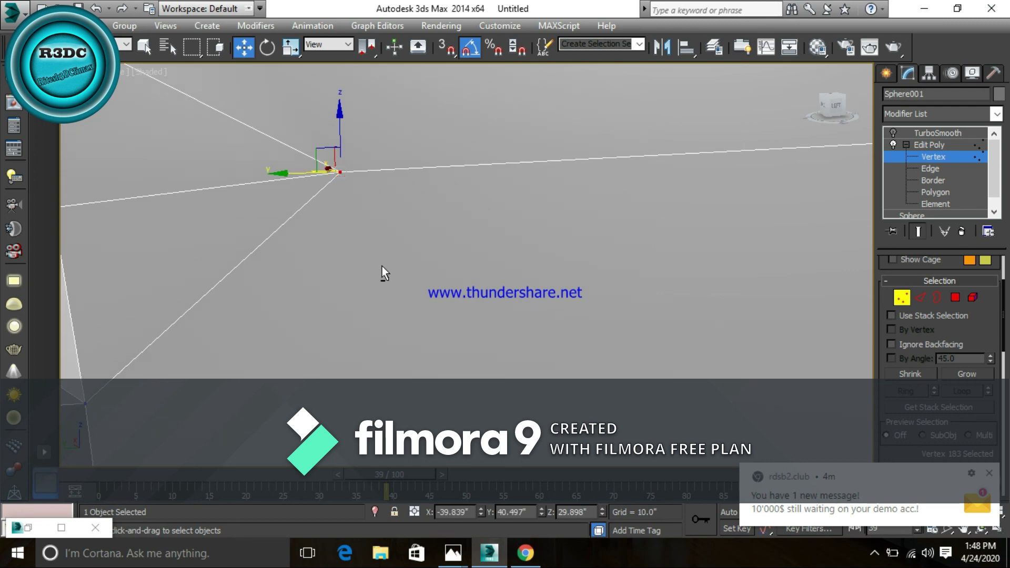
Step: View the selected vertex from the back and compare it with the helmet reference photo
mouse_move(377, 265)
middle_mouse_down("alt")
mouse_move(450, 296)
mouse_move(436, 245)
mouse_move(445, 348)
middle_mouse_up("alt")
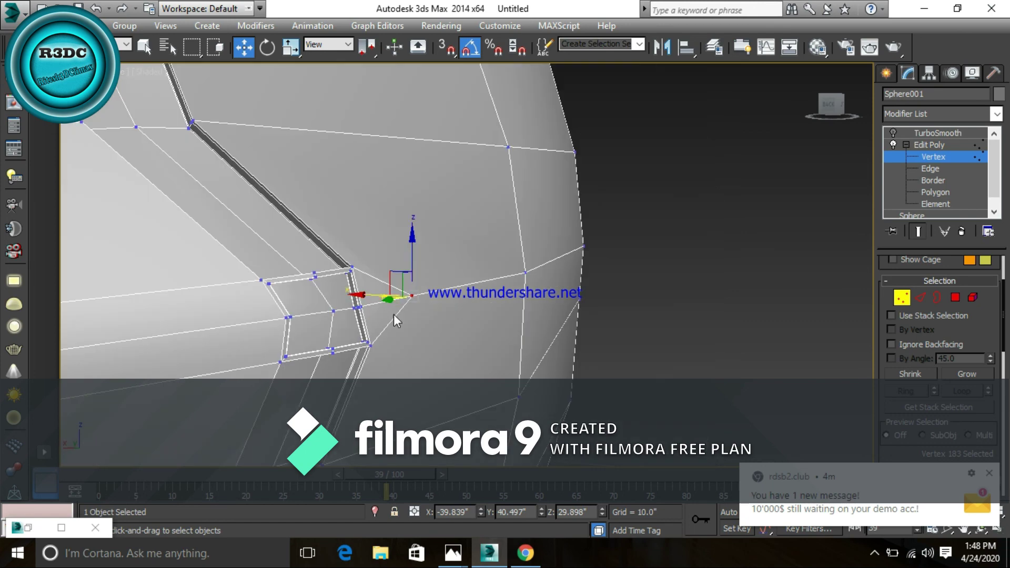
key("alt+Tab")
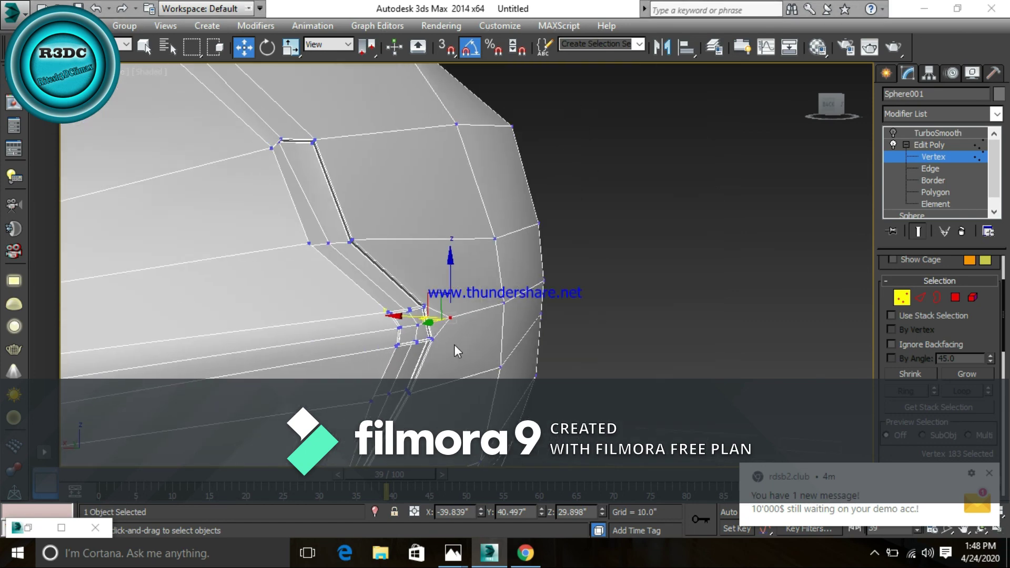
key("alt+Tab")
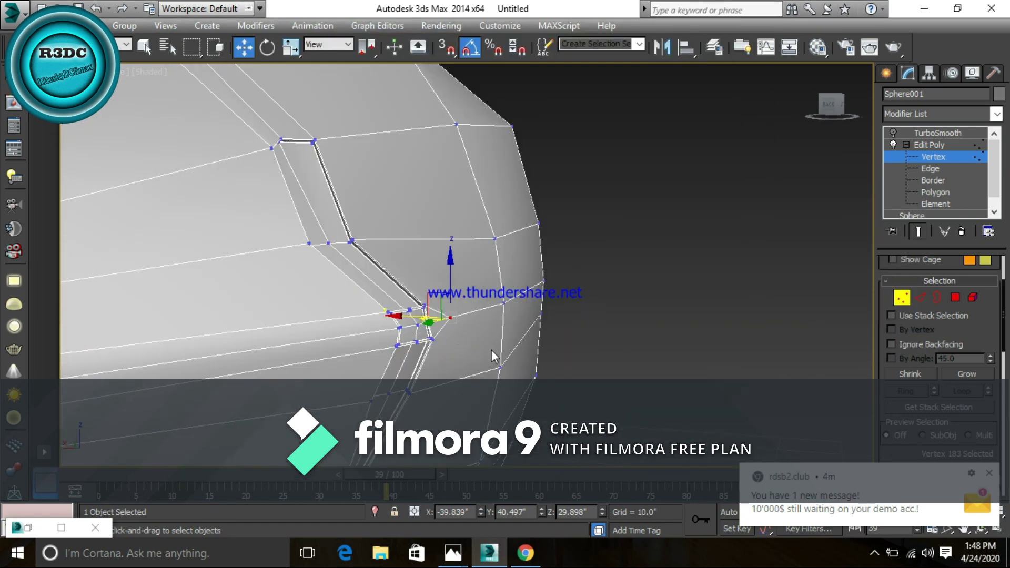
scroll(485, 348, "down", 2)
scroll(472, 350, "down", 5)
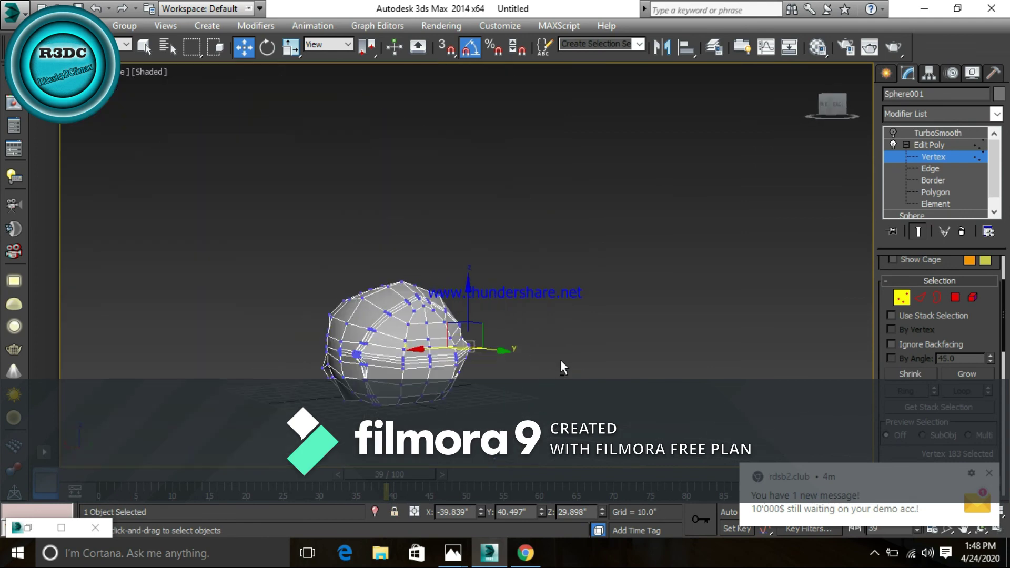
scroll(561, 360, "up", 1)
scroll(551, 368, "up", 2)
scroll(374, 352, "up", 5)
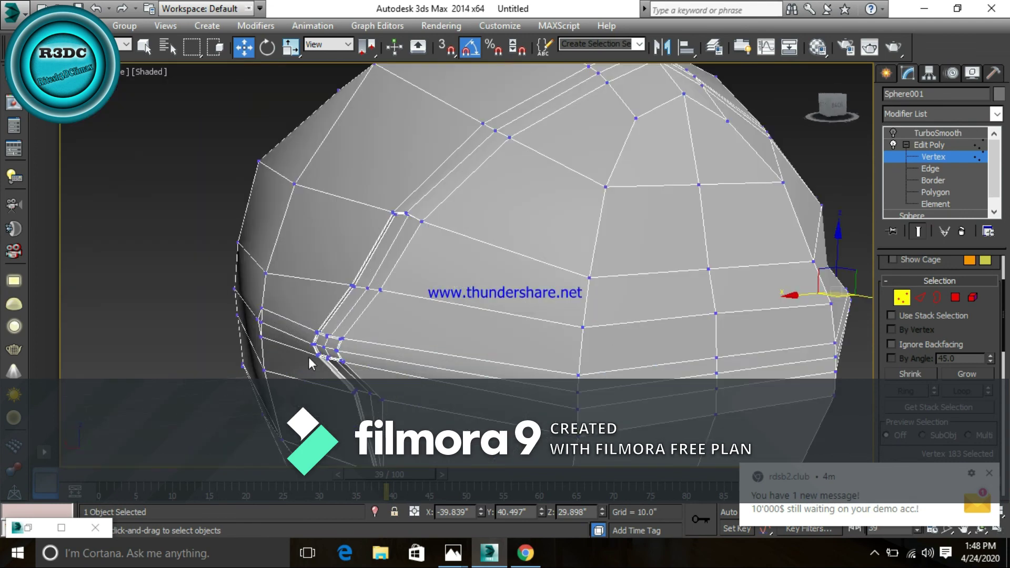
scroll(311, 355, "down", 1)
scroll(393, 359, "down", 1)
scroll(381, 345, "down", 2)
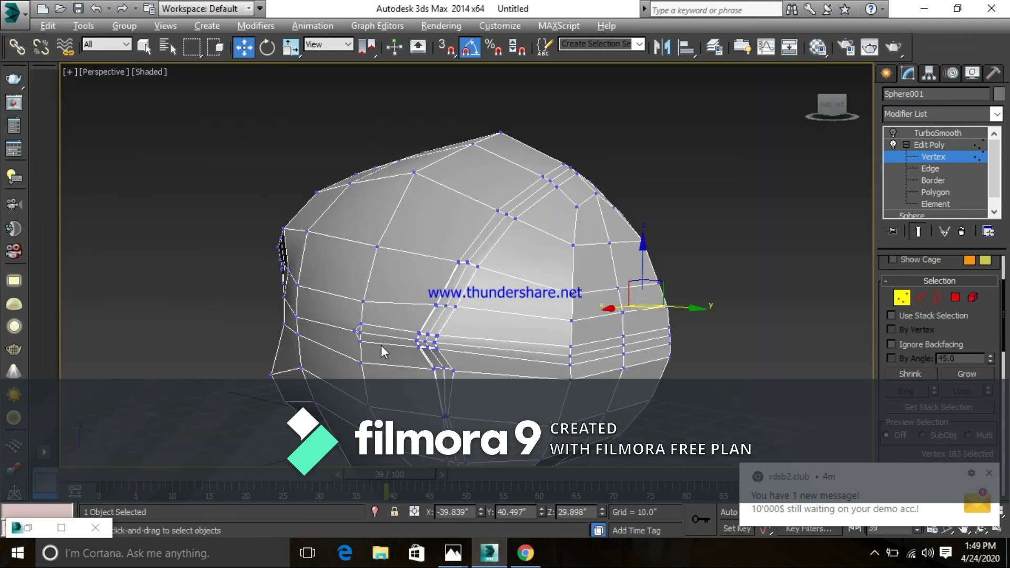